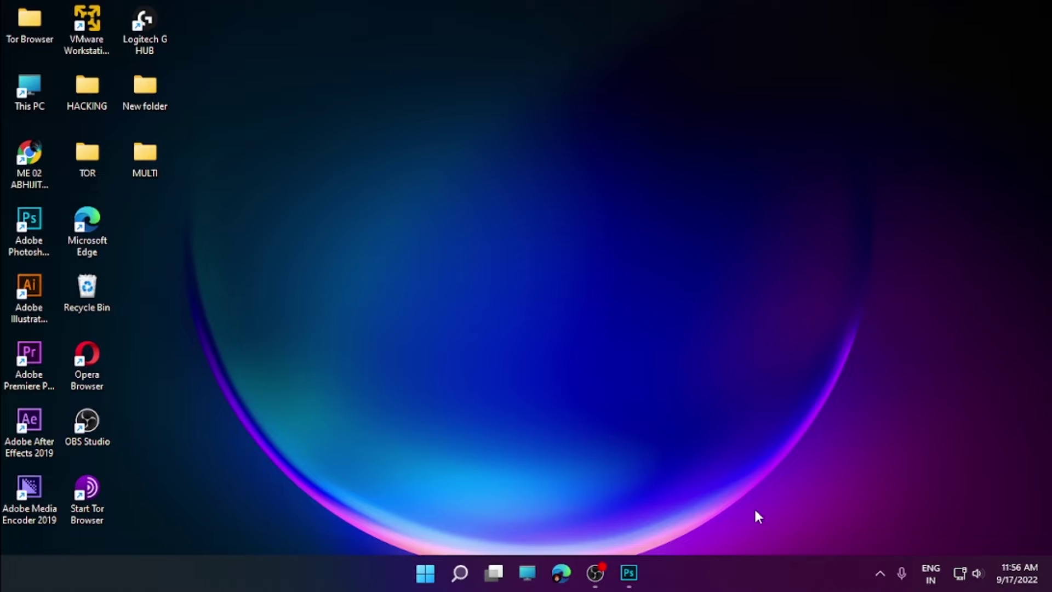
# - Create a new 2475 × 3450 px, 300 ppi RGB portrait document
pyautogui.click(629, 572)
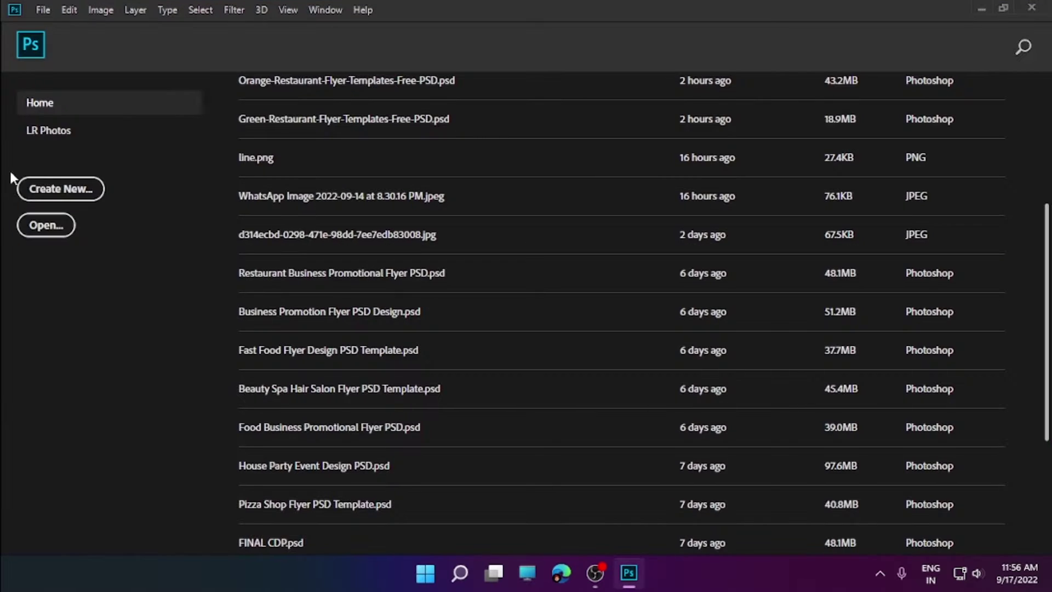
pyautogui.click(55, 192)
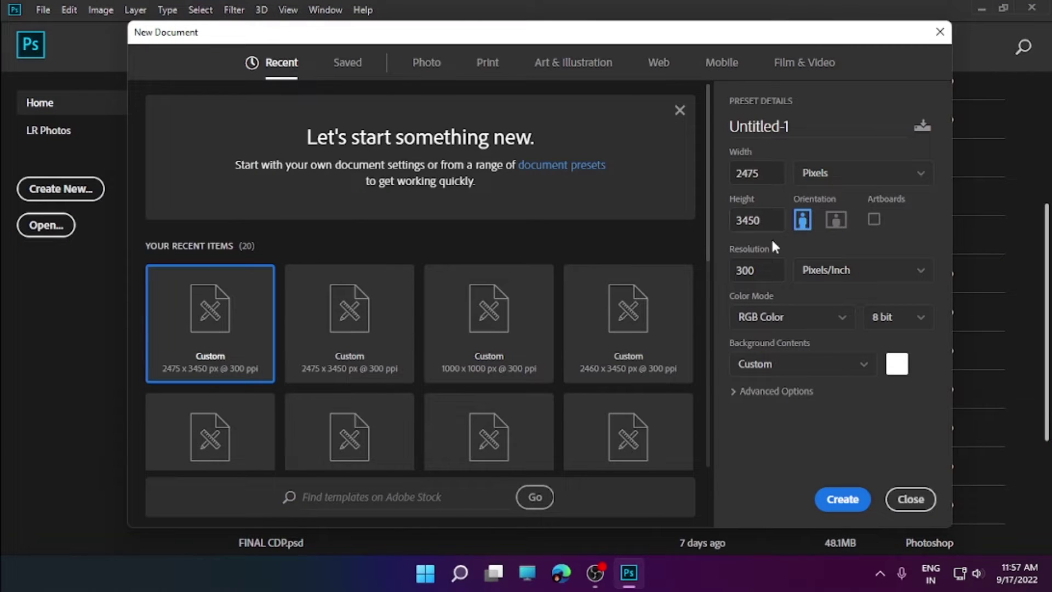
pyautogui.click(835, 500)
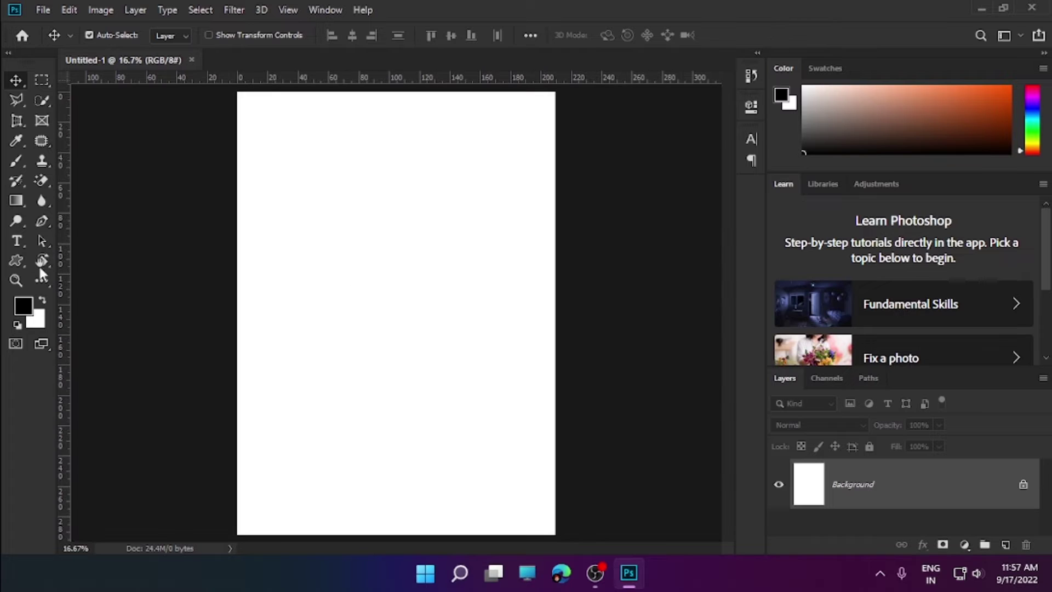
# - Draw a tall rectangle near the page centre with a dark grey fill
pyautogui.rightClick(17, 260)
pyautogui.click(109, 258)
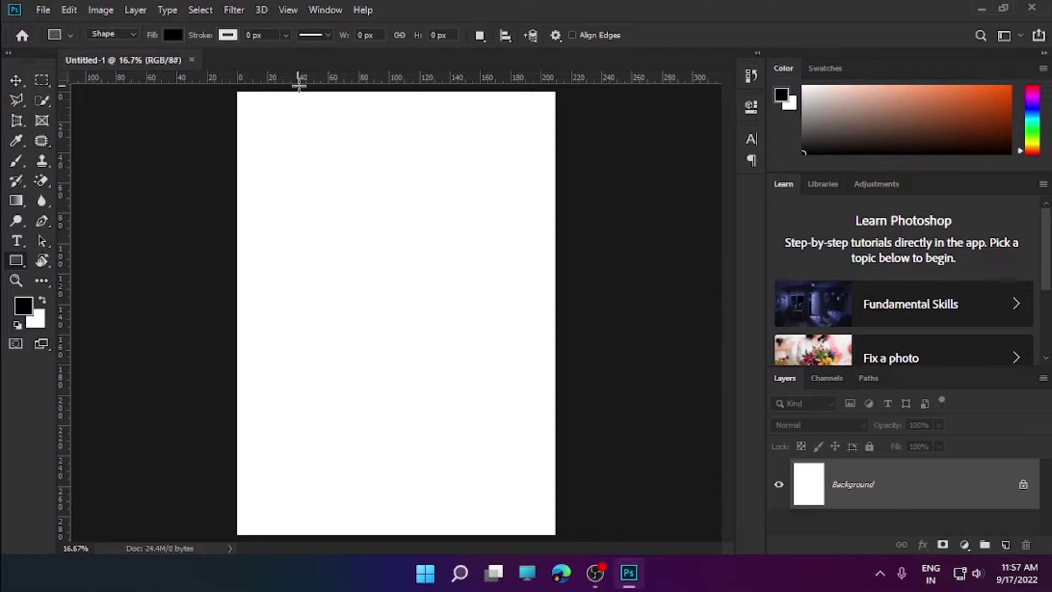
pyautogui.moveTo(363, 200); pyautogui.dragTo(463, 449)
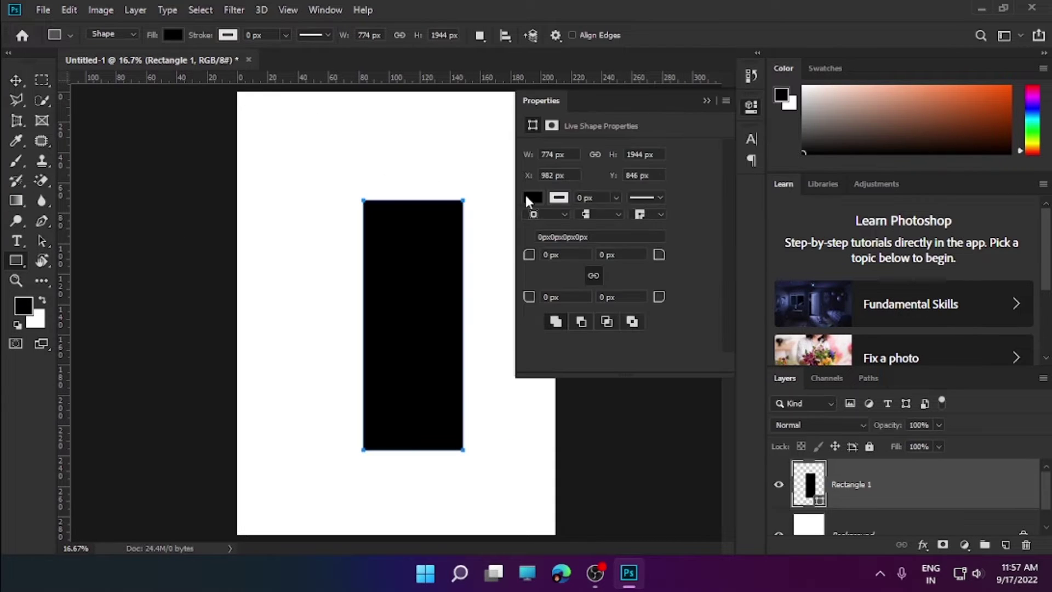
pyautogui.click(532, 197)
pyautogui.click(583, 277)
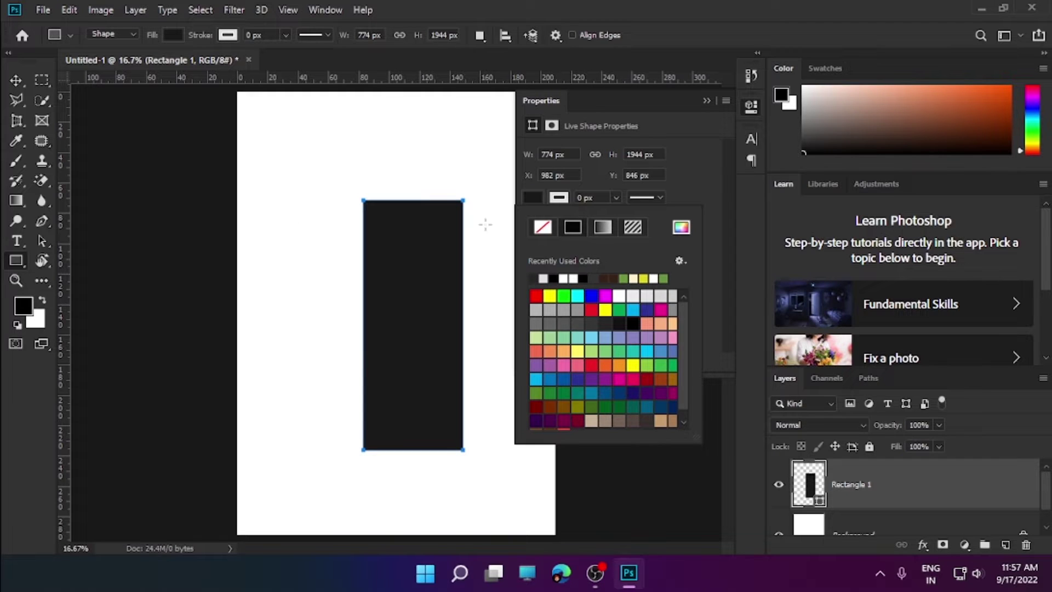
pyautogui.press('Escape')
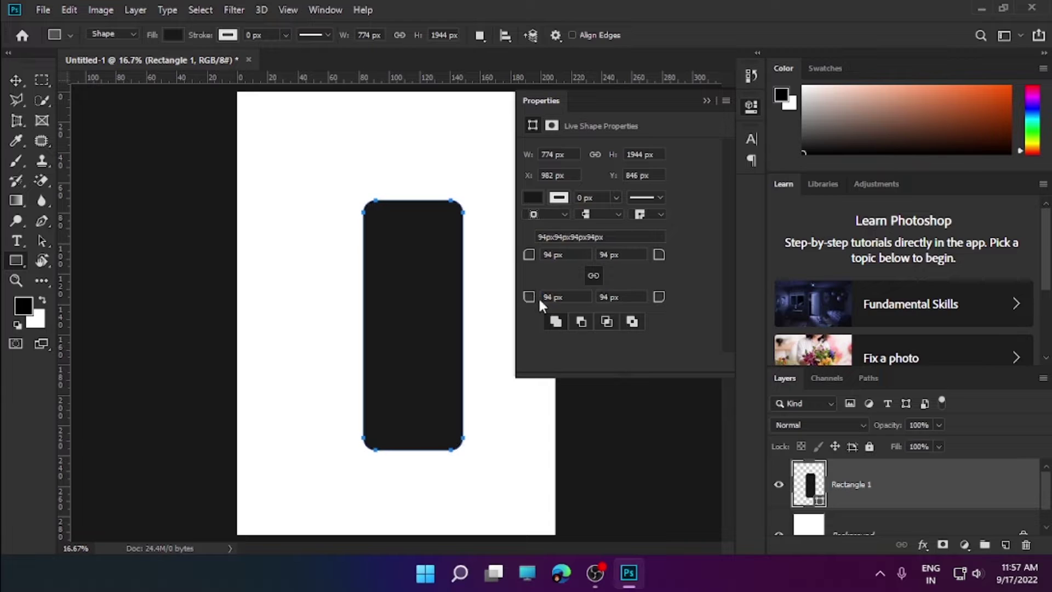
# - Skew the rectangle so its bottom edge slants upward to the right
pyautogui.press('v')
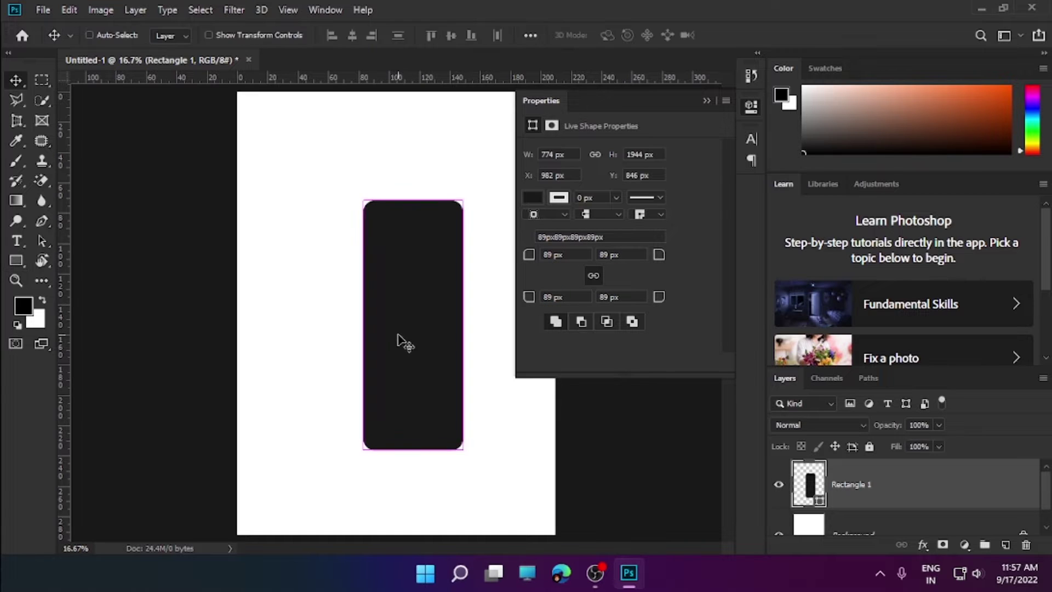
pyautogui.hotkey('ctrl', 't')
pyautogui.moveTo(462, 458); pyautogui.dragTo(438, 395)
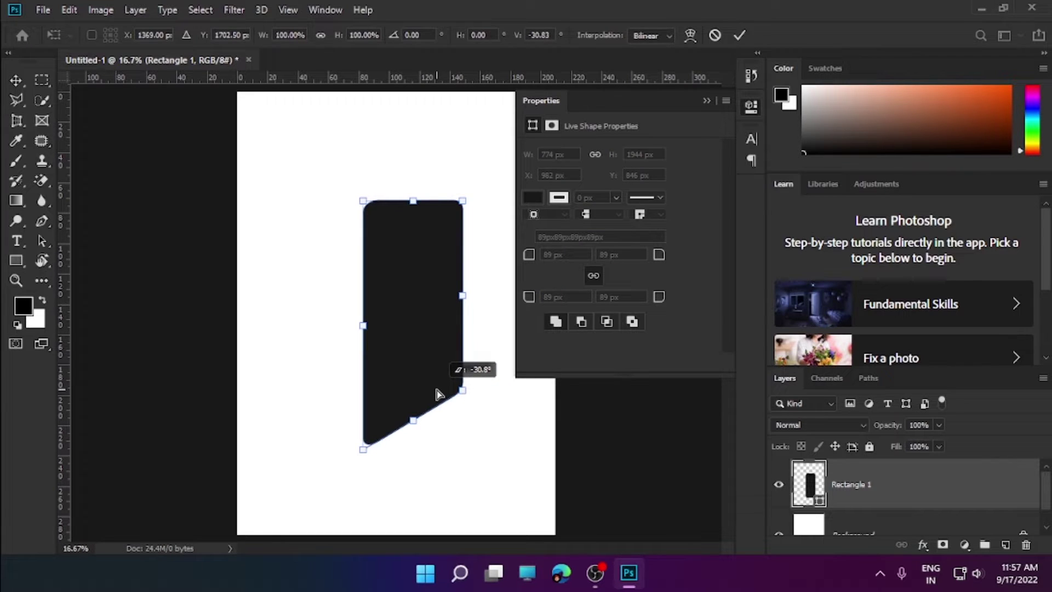
pyautogui.press('Return')
# - Move the slanted panel to the left edge and stretch it up to the page top
pyautogui.moveTo(419, 305); pyautogui.dragTo(276, 183)
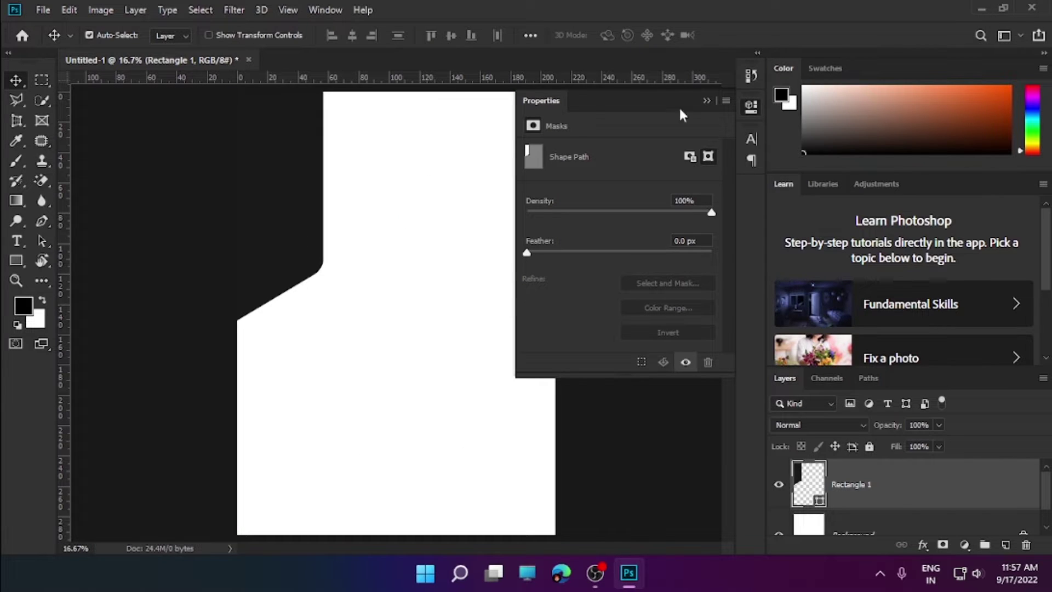
pyautogui.click(751, 105)
pyautogui.moveTo(308, 223); pyautogui.dragTo(265, 260)
pyautogui.hotkey('ctrl', 't')
pyautogui.moveTo(273, 117); pyautogui.dragTo(275, 86)
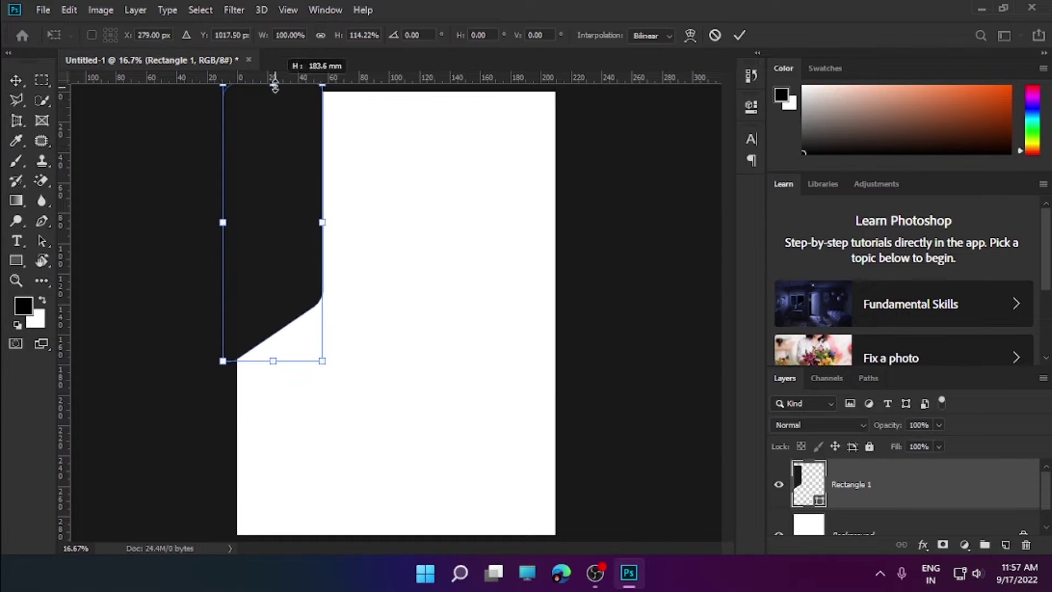
pyautogui.moveTo(296, 262); pyautogui.dragTo(298, 310)
pyautogui.moveTo(272, 130); pyautogui.dragTo(272, 86)
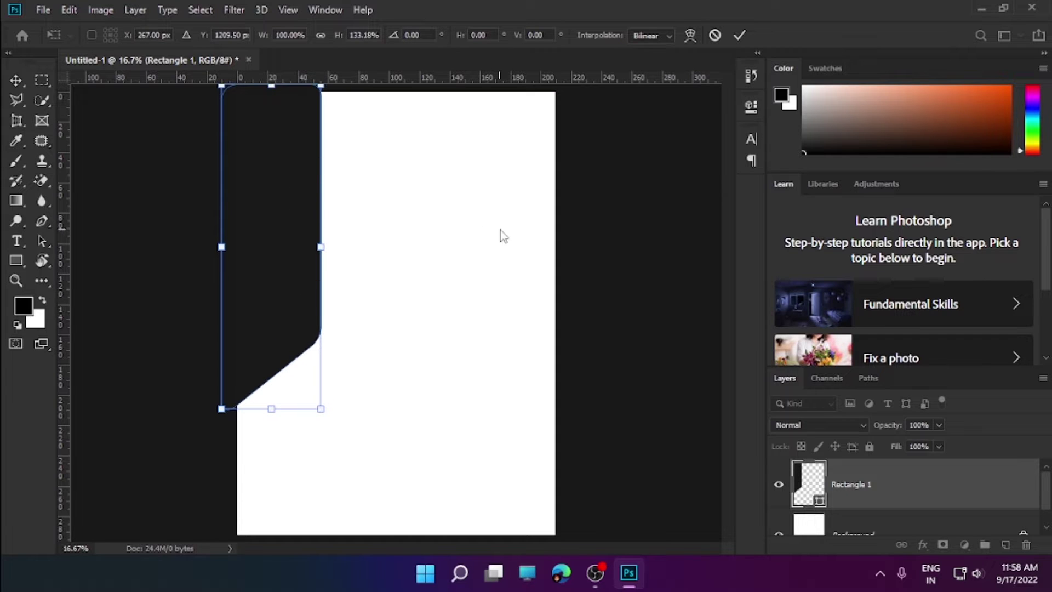
pyautogui.moveTo(272, 409); pyautogui.dragTo(272, 388)
pyautogui.press('Return')
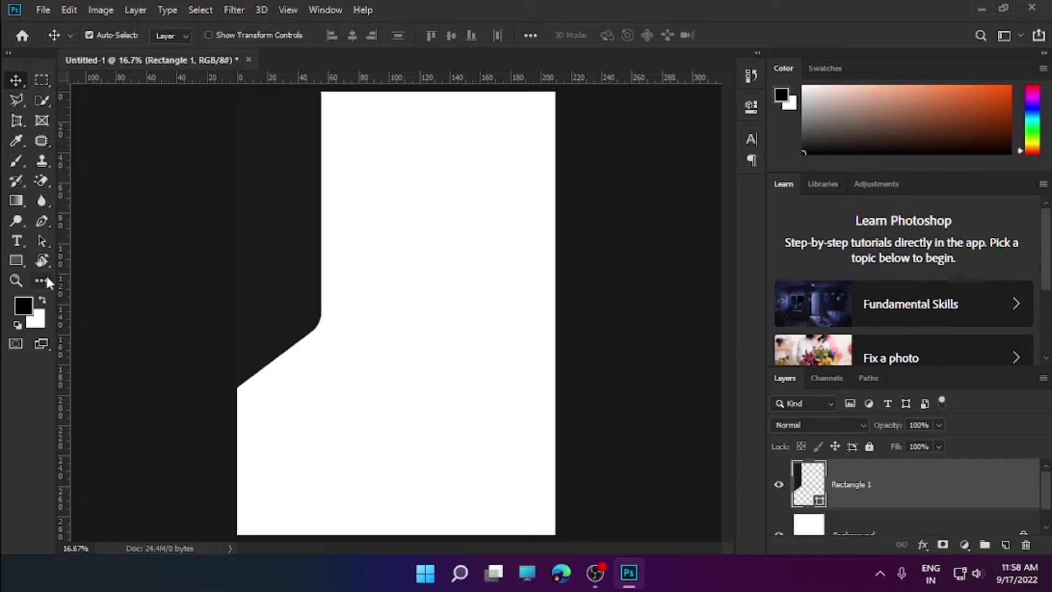
# - Draw a vertical-stripes custom shape on a new layer, clipped to the dark panel
pyautogui.rightClick(16, 265)
pyautogui.click(83, 329)
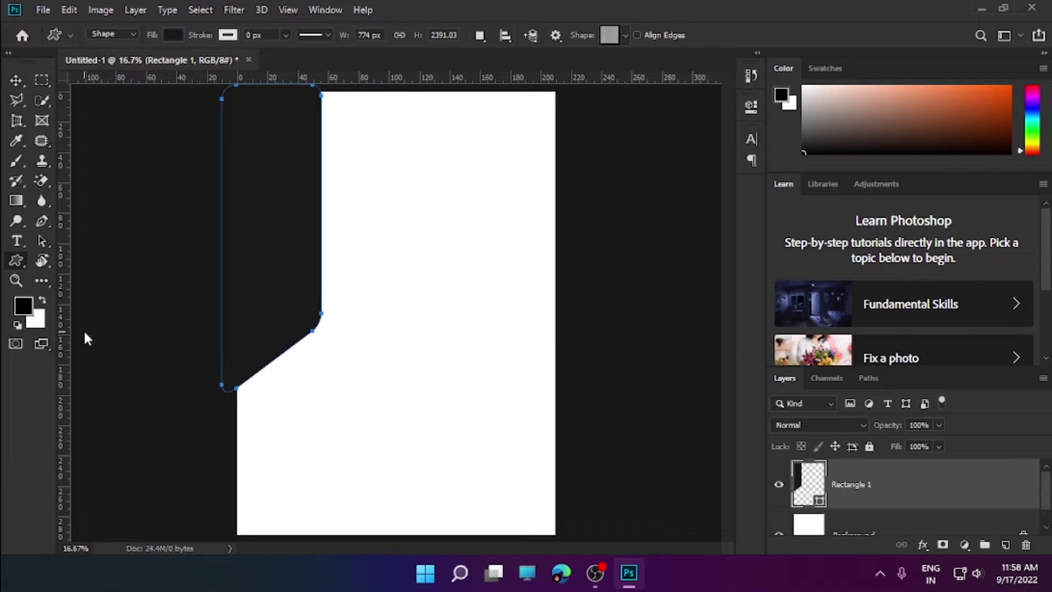
pyautogui.click(1006, 545)
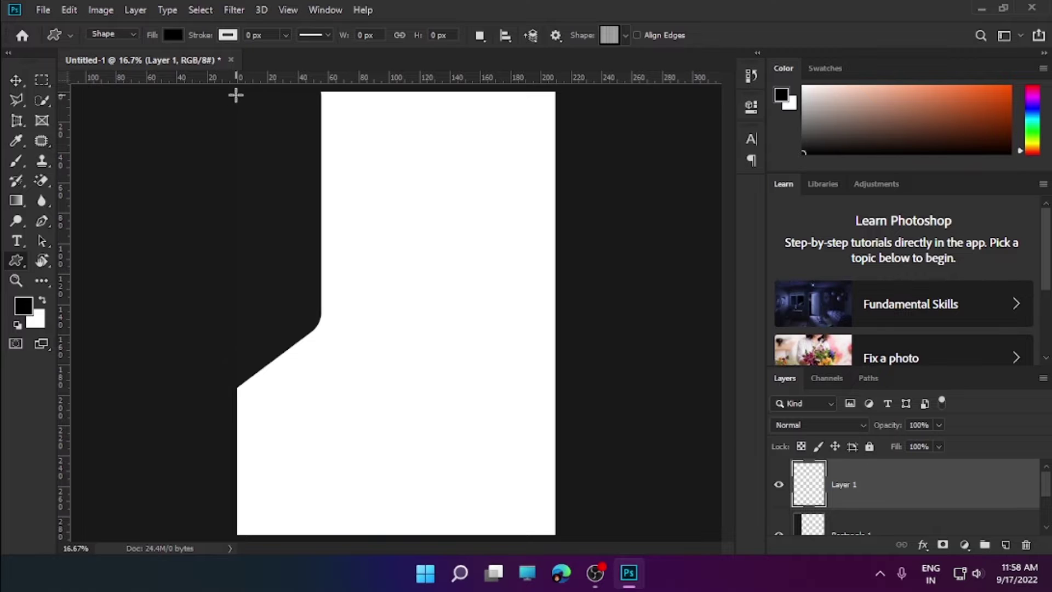
pyautogui.moveTo(238, 96); pyautogui.dragTo(557, 535)
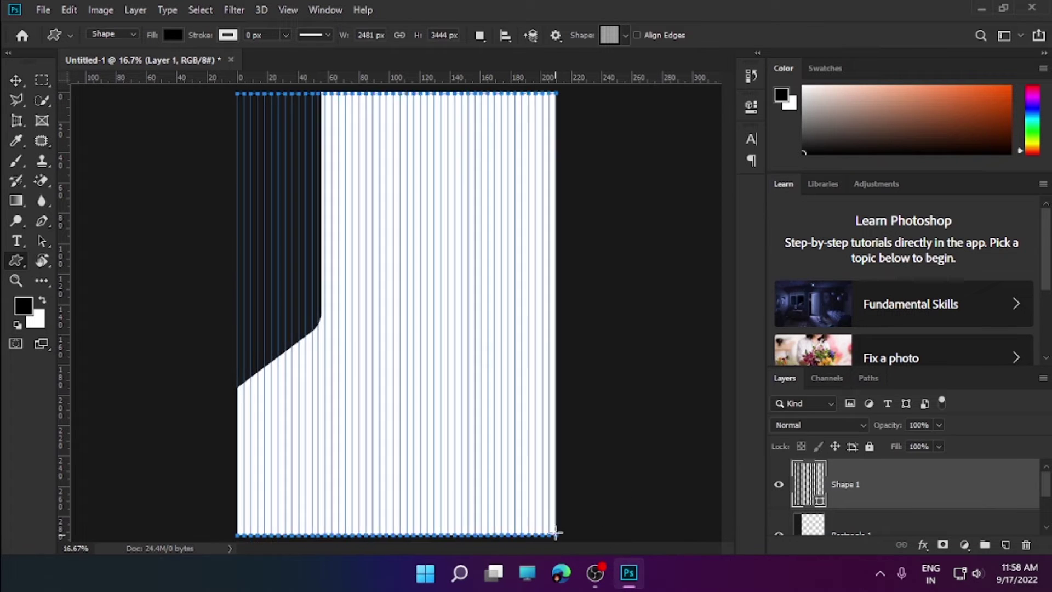
pyautogui.rightClick(912, 500)
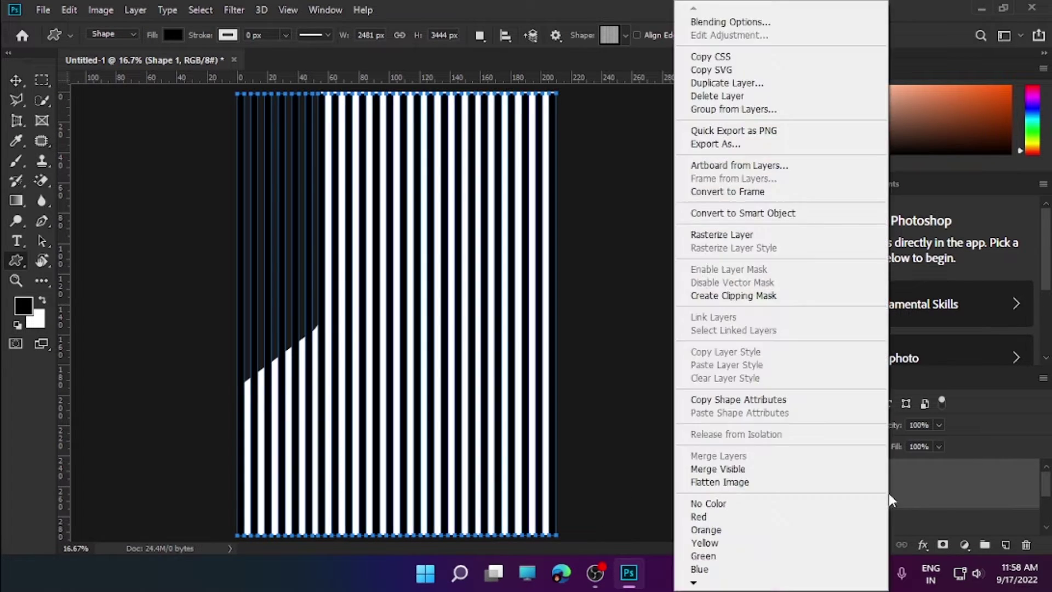
pyautogui.click(812, 298)
# - Lower the stripes layer's fill to 20% and zoom out to see the whole page
pyautogui.press('v')
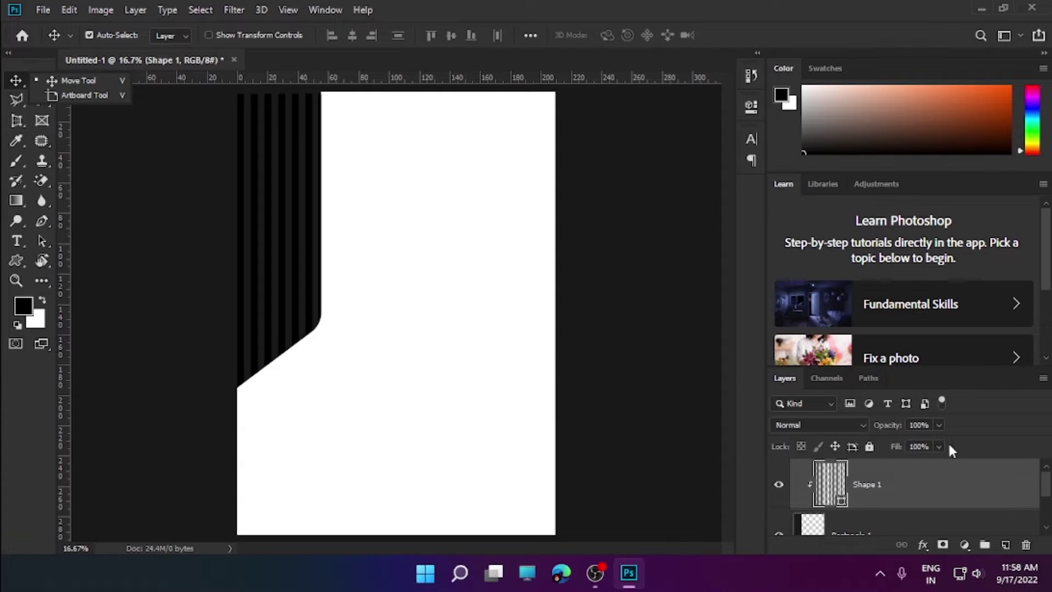
pyautogui.click(939, 446)
pyautogui.moveTo(943, 463); pyautogui.dragTo(903, 468)
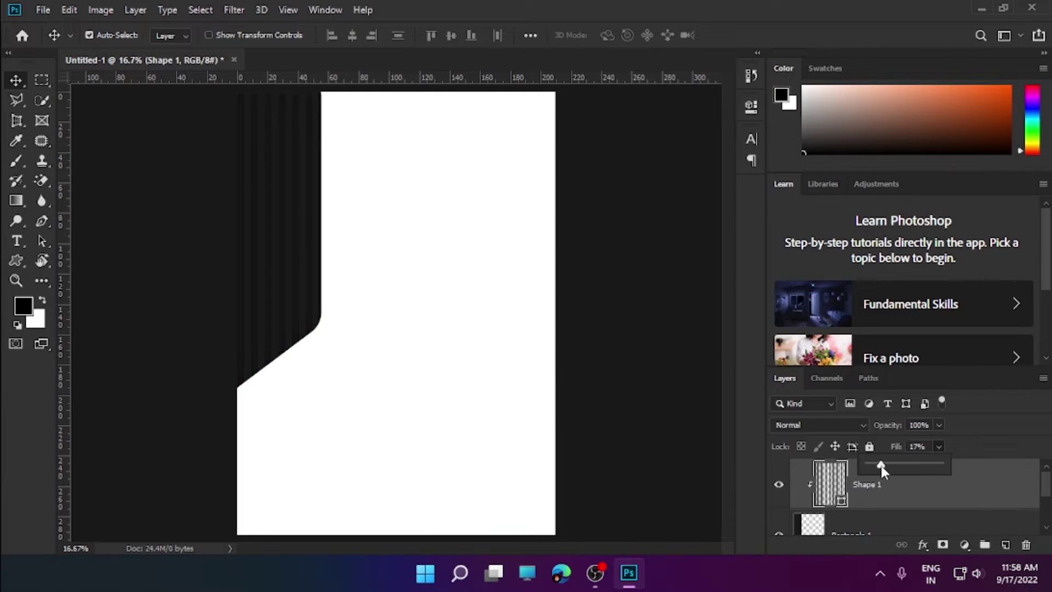
pyautogui.click(16, 280)
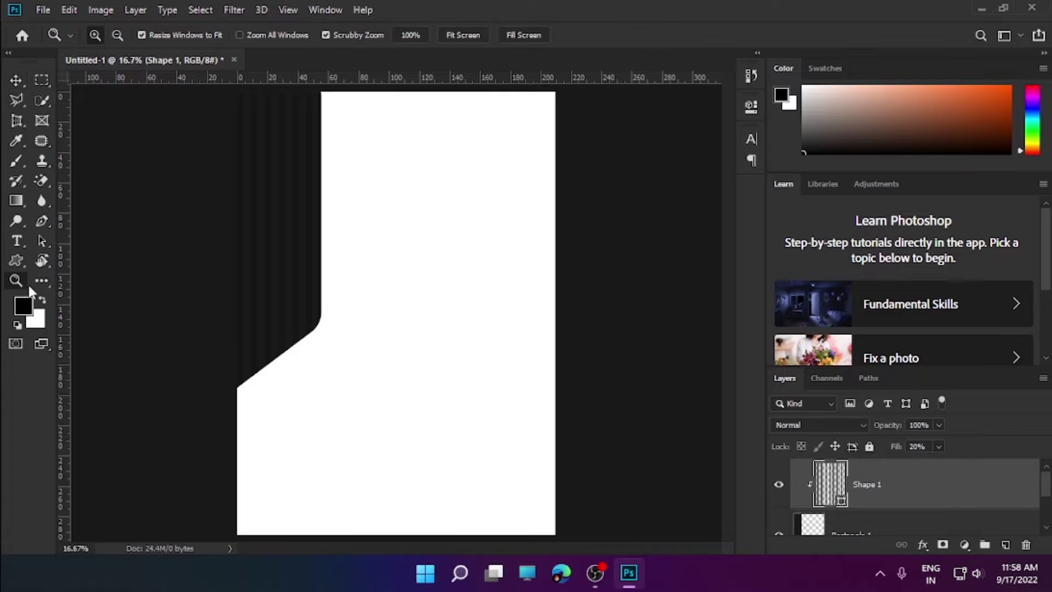
pyautogui.moveTo(373, 274); pyautogui.dragTo(220, 483)
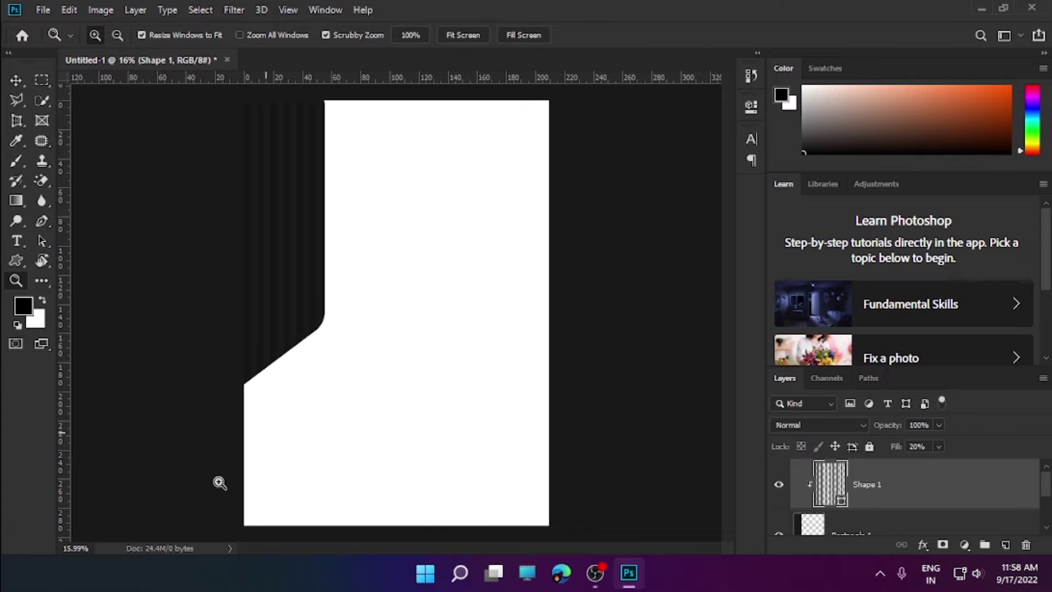
pyautogui.rightClick(16, 260)
# - Draw a green rectangle across the top of the page on a new layer
pyautogui.click(62, 259)
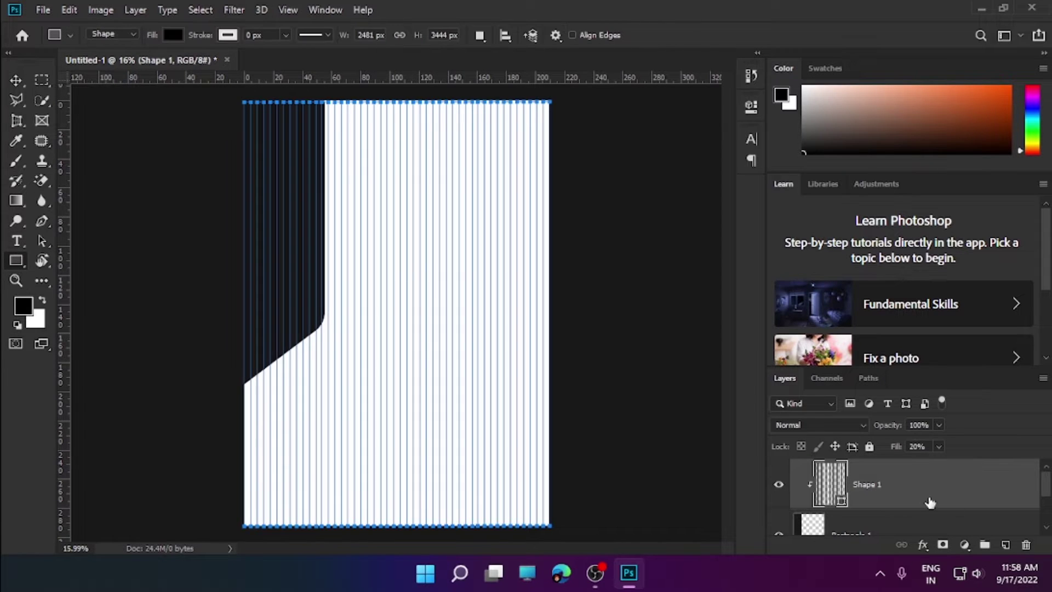
pyautogui.click(1006, 543)
pyautogui.moveTo(327, 100); pyautogui.dragTo(510, 253)
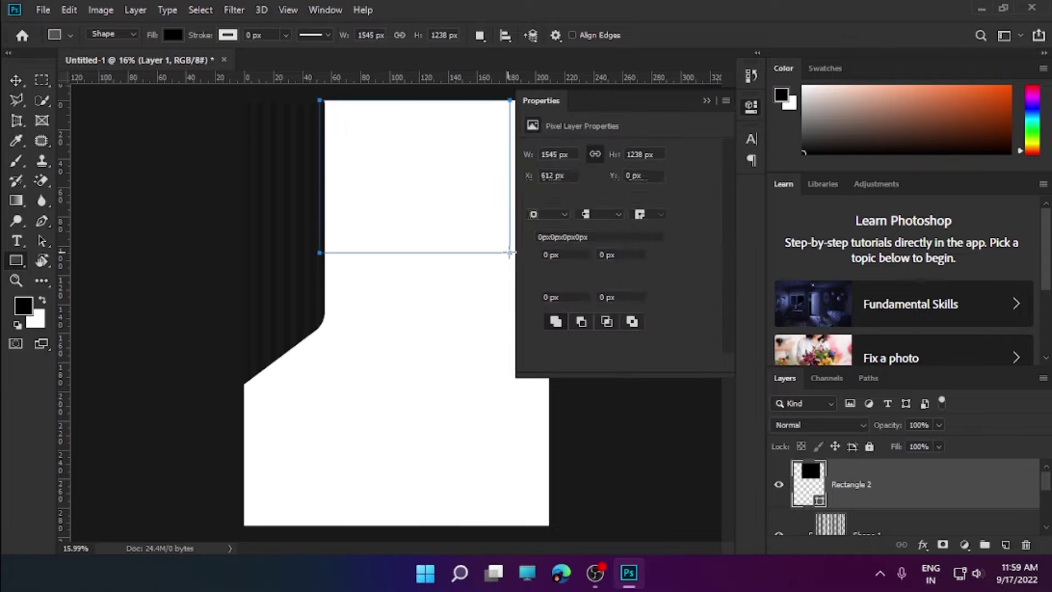
pyautogui.click(533, 199)
pyautogui.click(623, 278)
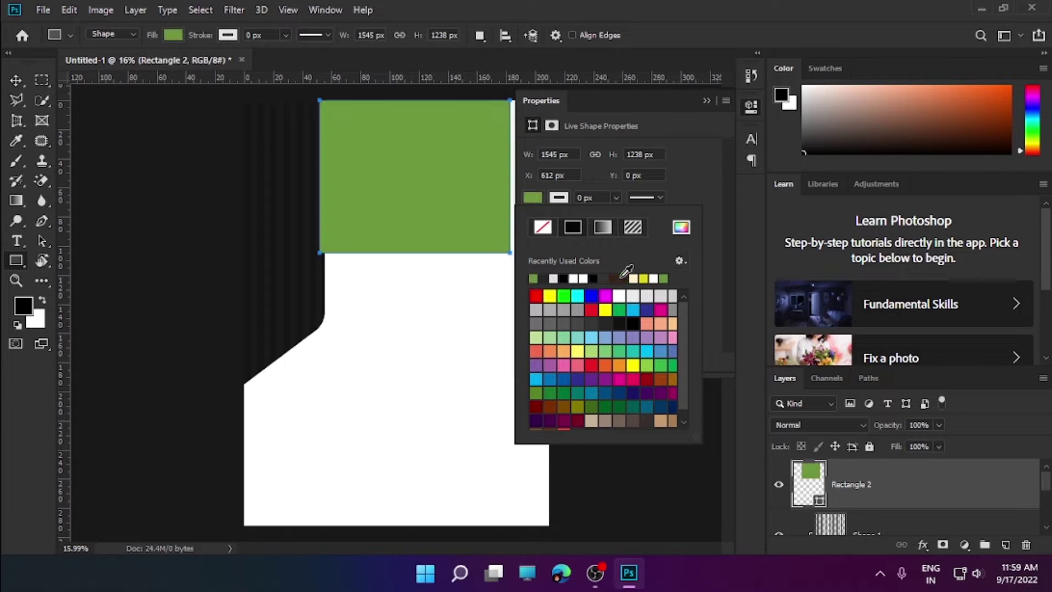
pyautogui.click(15, 80)
# - Try and undo a clipping mask, then convert the layer to a smart object
pyautogui.click(706, 100)
pyautogui.scroll(-1, 904, 491)
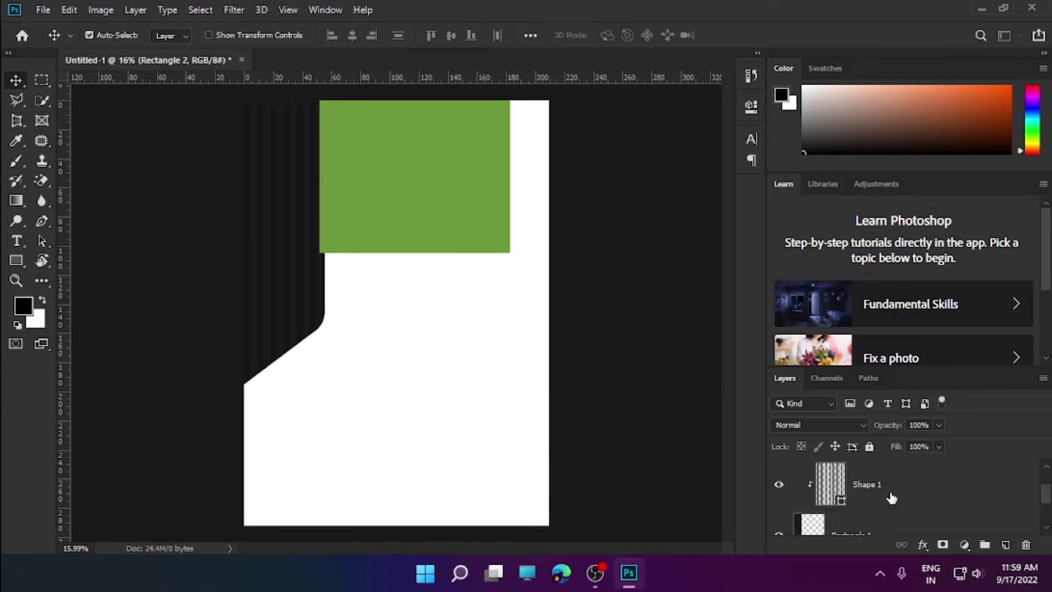
pyautogui.scroll(1, 893, 484)
pyautogui.hotkey('ctrl', 'alt', 'g')
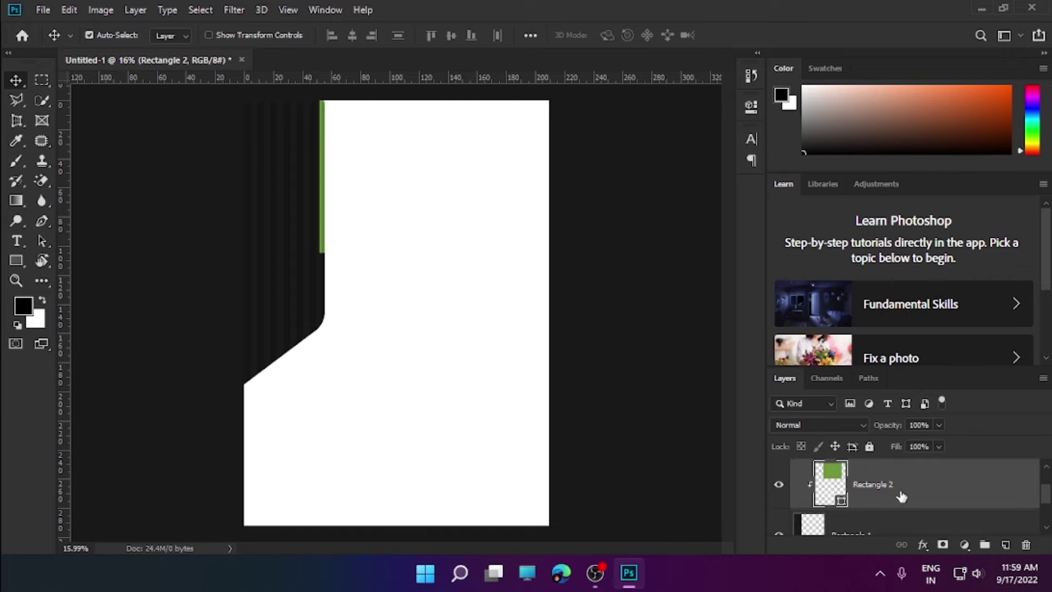
pyautogui.hotkey('ctrl', 'alt', 'g')
pyautogui.scroll(-1, 877, 515)
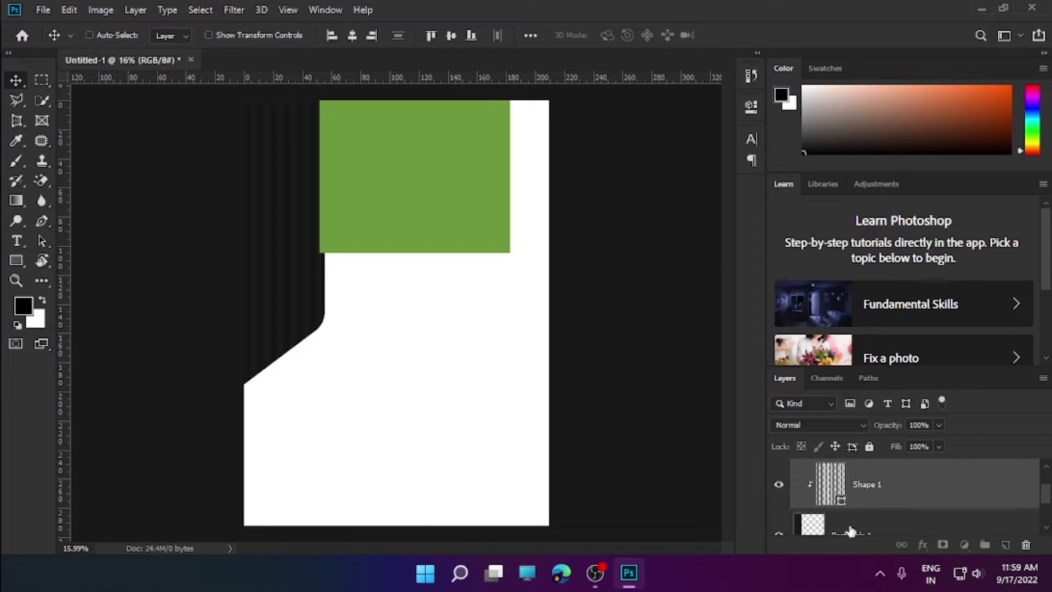
pyautogui.rightClick(890, 507)
pyautogui.click(811, 213)
pyautogui.scroll(-1, 890, 487)
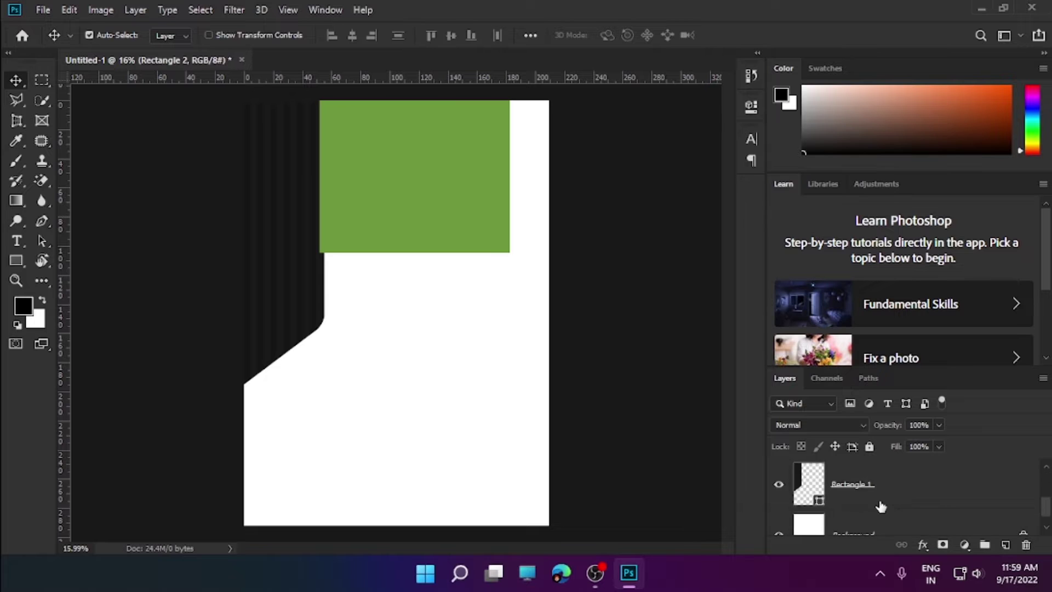
# - Stack Shape 1 above the green rectangle and stretch the green panel taller
pyautogui.click(886, 485)
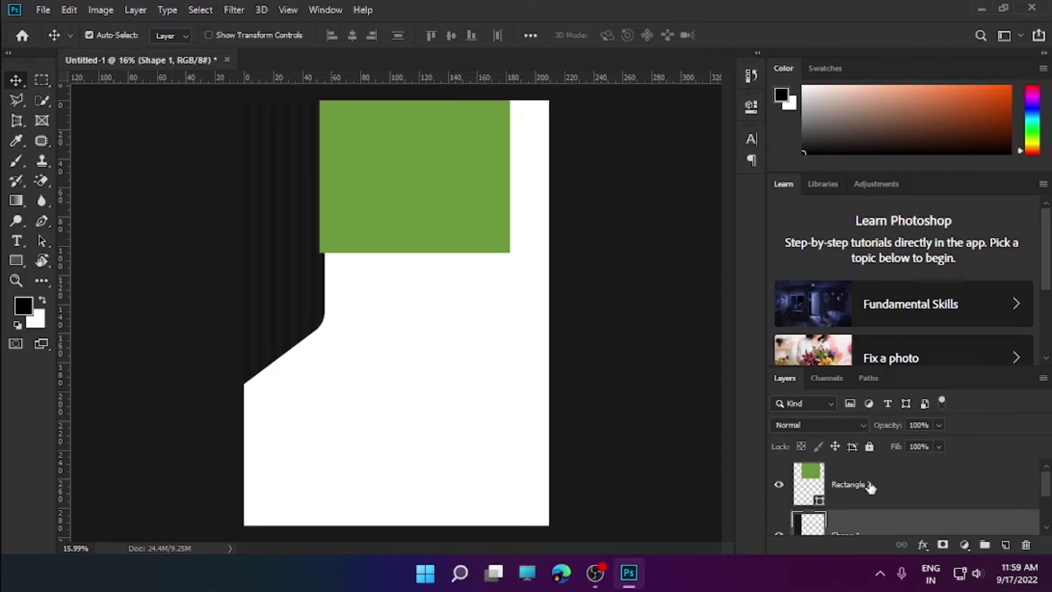
pyautogui.moveTo(876, 485); pyautogui.dragTo(857, 516)
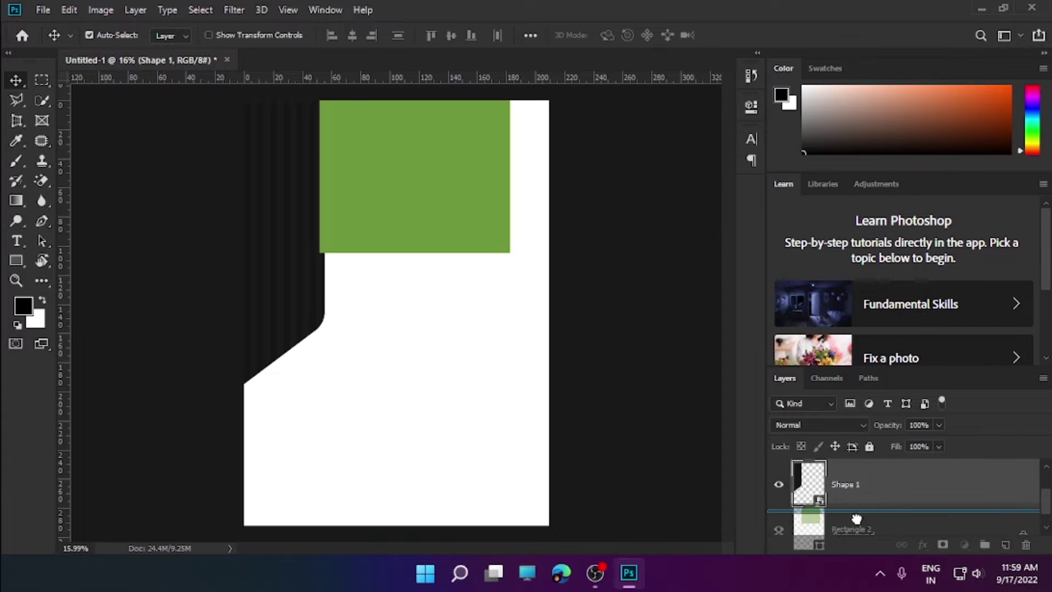
pyautogui.click(431, 198)
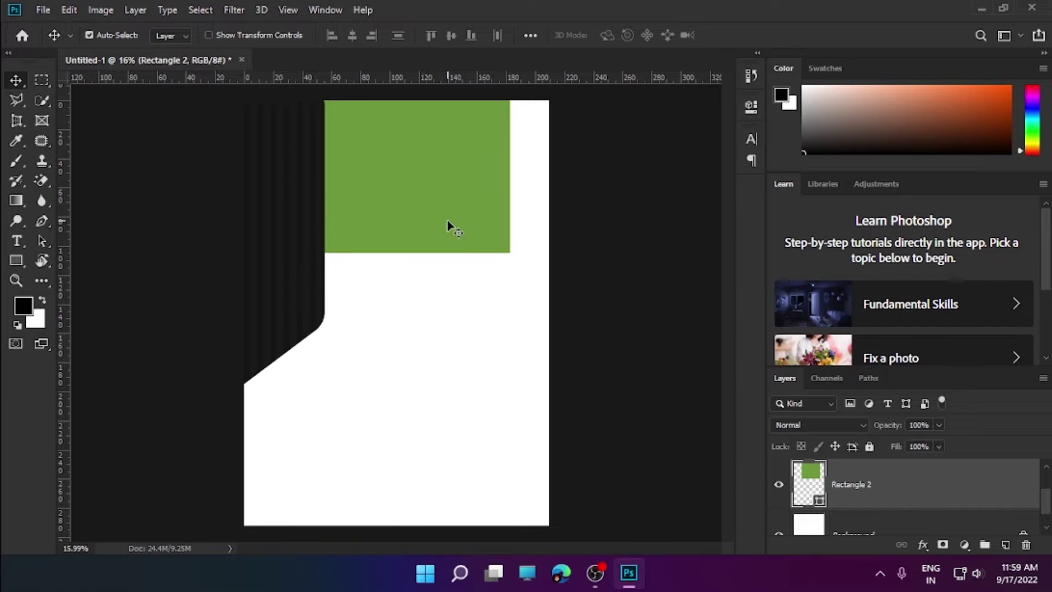
pyautogui.moveTo(447, 220); pyautogui.dragTo(452, 220)
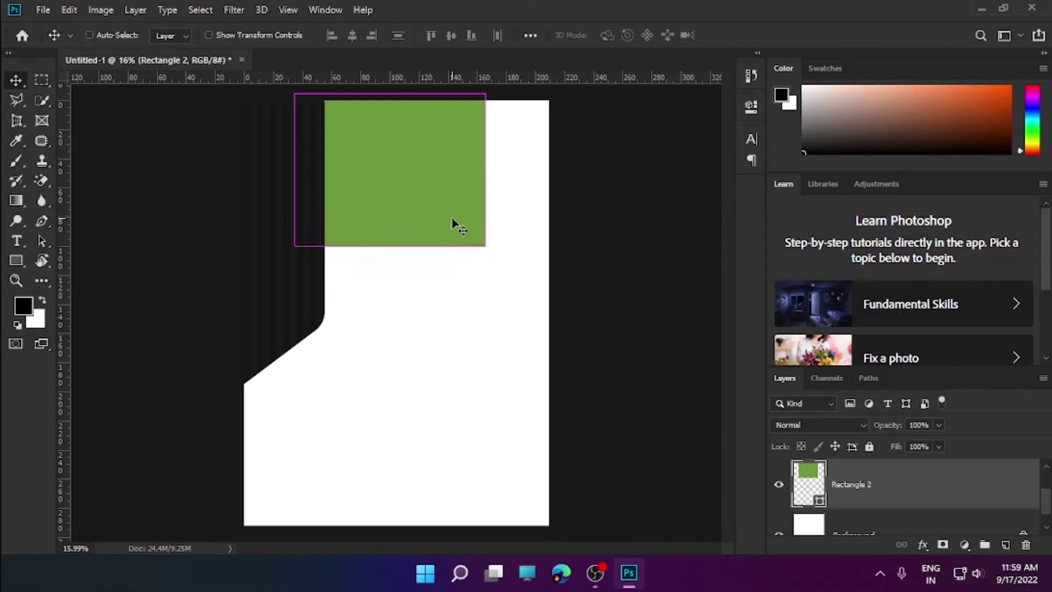
pyautogui.hotkey('ctrl', 't')
pyautogui.moveTo(390, 246); pyautogui.dragTo(390, 266)
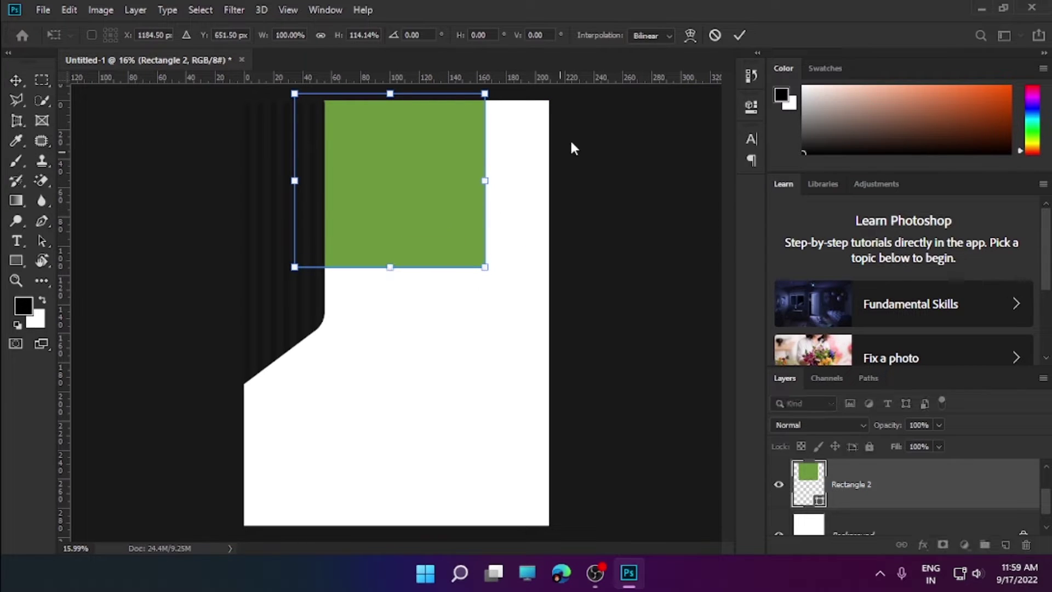
pyautogui.press('Return')
# - Nudge the dark side shape slightly to the left
pyautogui.scroll(-1, 875, 509)
pyautogui.scroll(2, 859, 493)
pyautogui.click(849, 485)
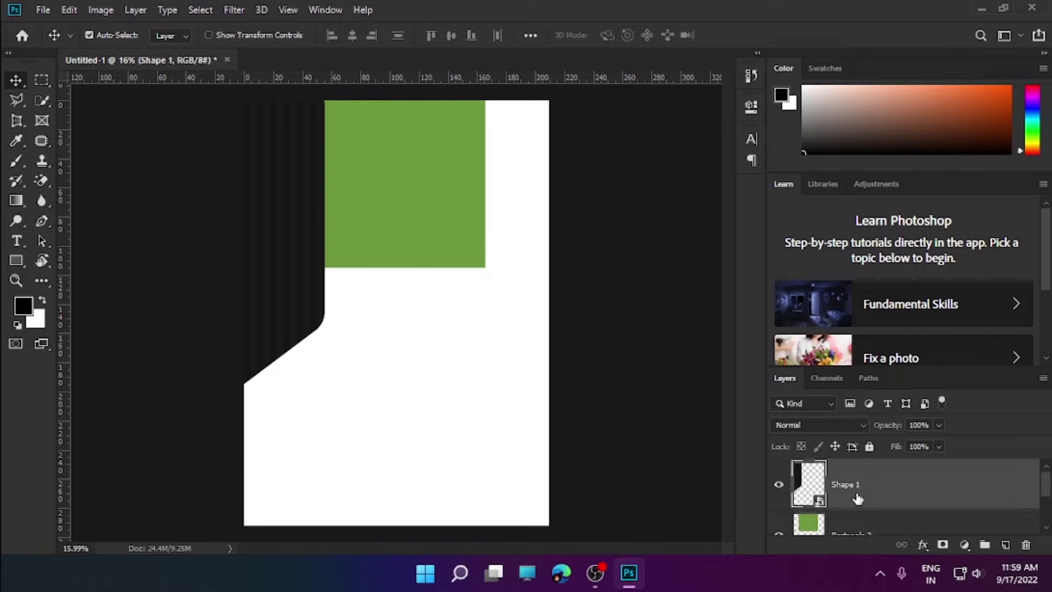
pyautogui.hotkey('ctrl', 't')
pyautogui.moveTo(366, 327); pyautogui.dragTo(349, 328)
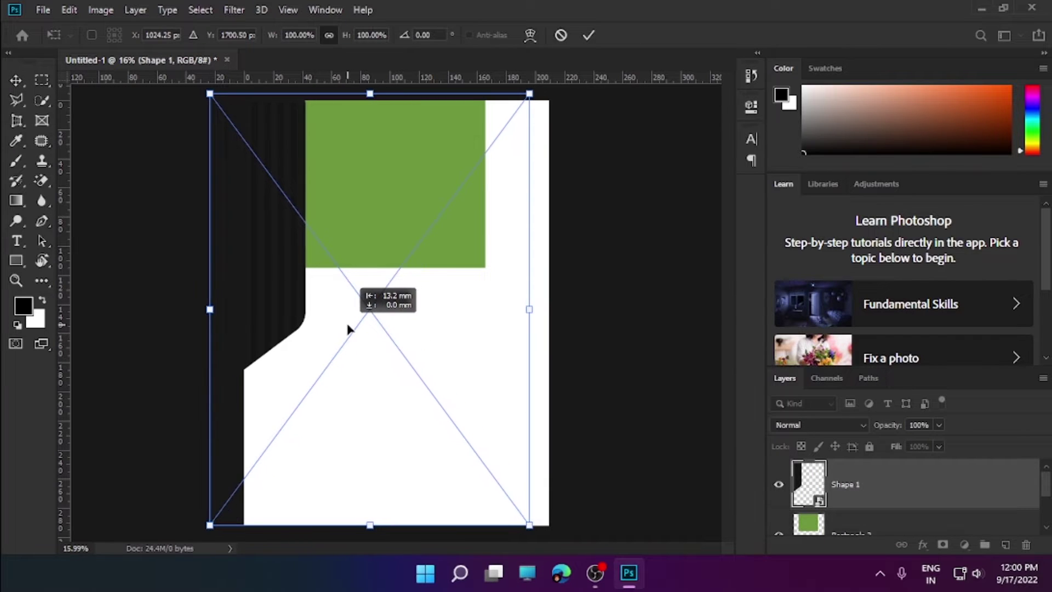
pyautogui.press('Return')
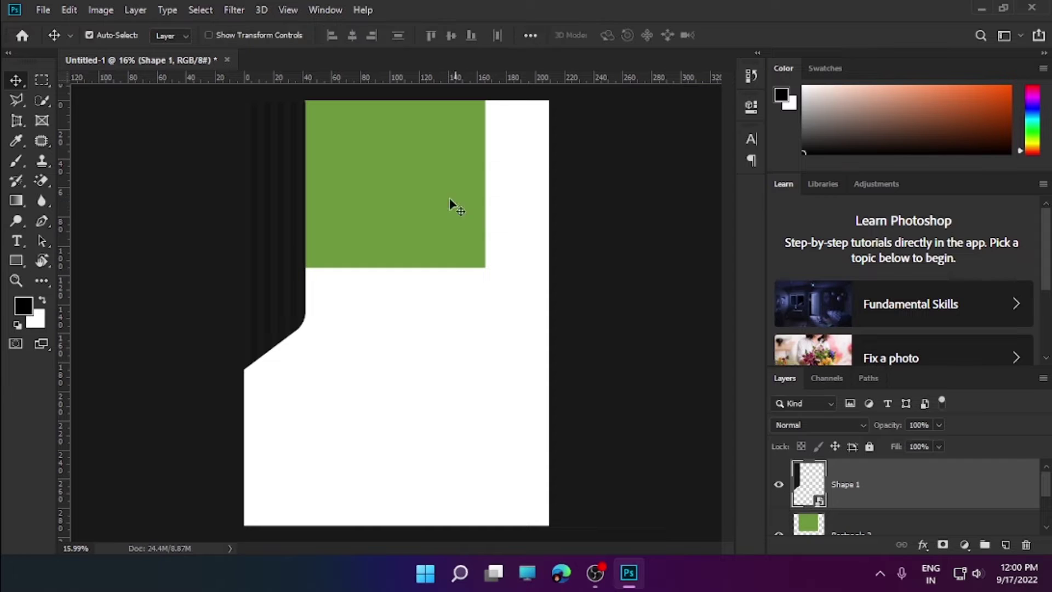
# - Give the green rectangle a low-poly Pattern Overlay layer style
pyautogui.click(453, 204)
pyautogui.doubleClick(958, 510)
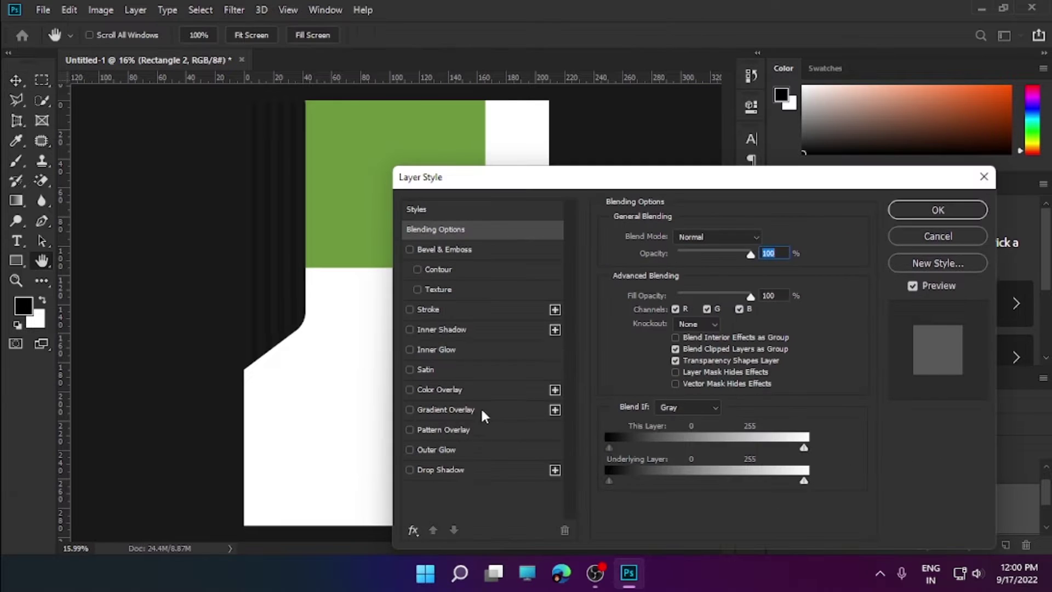
pyautogui.click(468, 426)
pyautogui.click(928, 215)
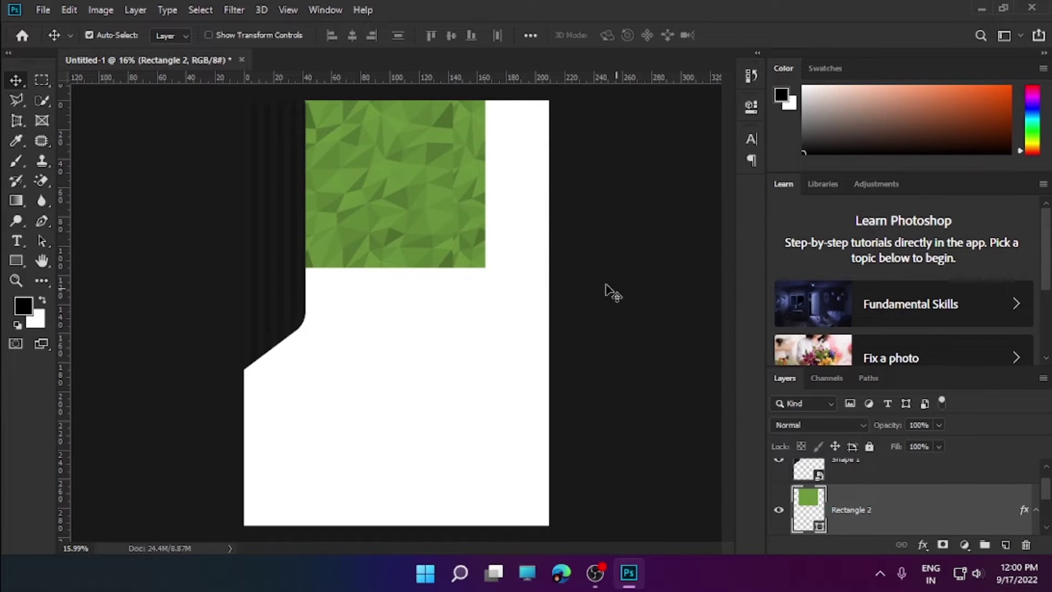
# - Draw a rounded bar right of centre filled dark grey
pyautogui.click(16, 260)
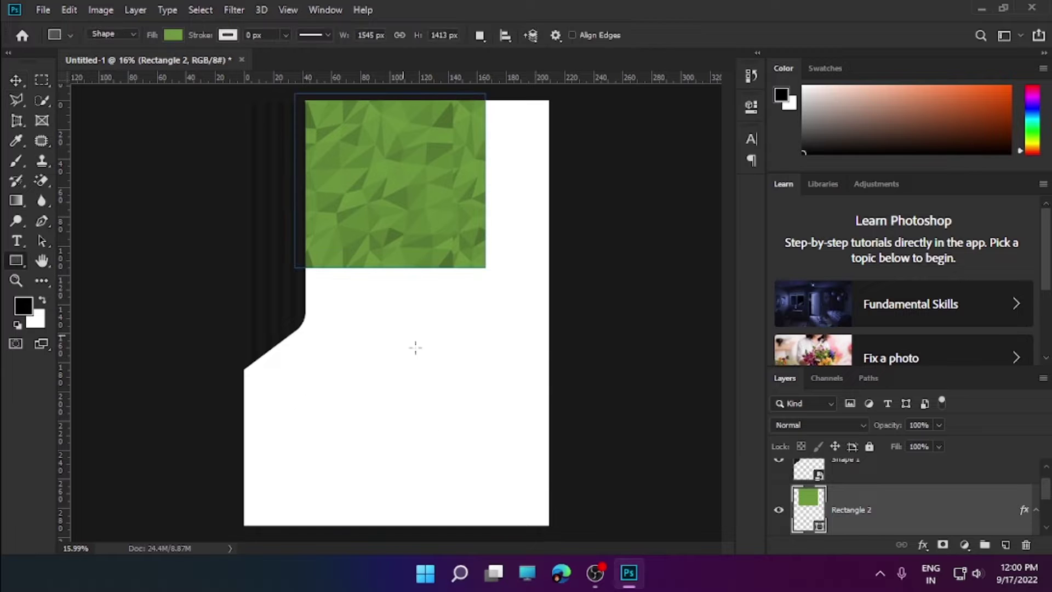
pyautogui.click(924, 481)
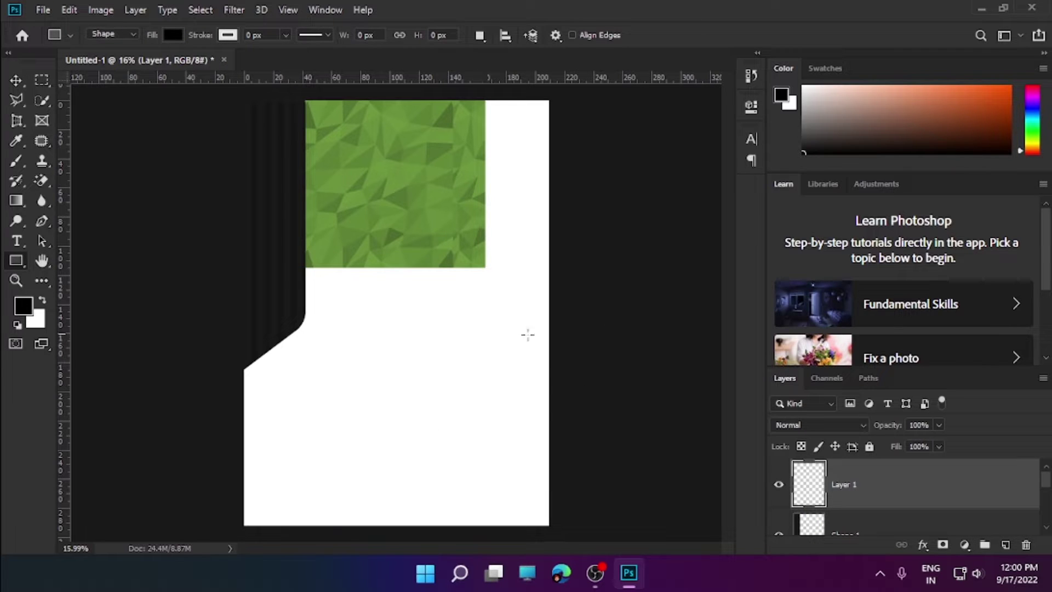
pyautogui.moveTo(436, 351); pyautogui.dragTo(525, 392)
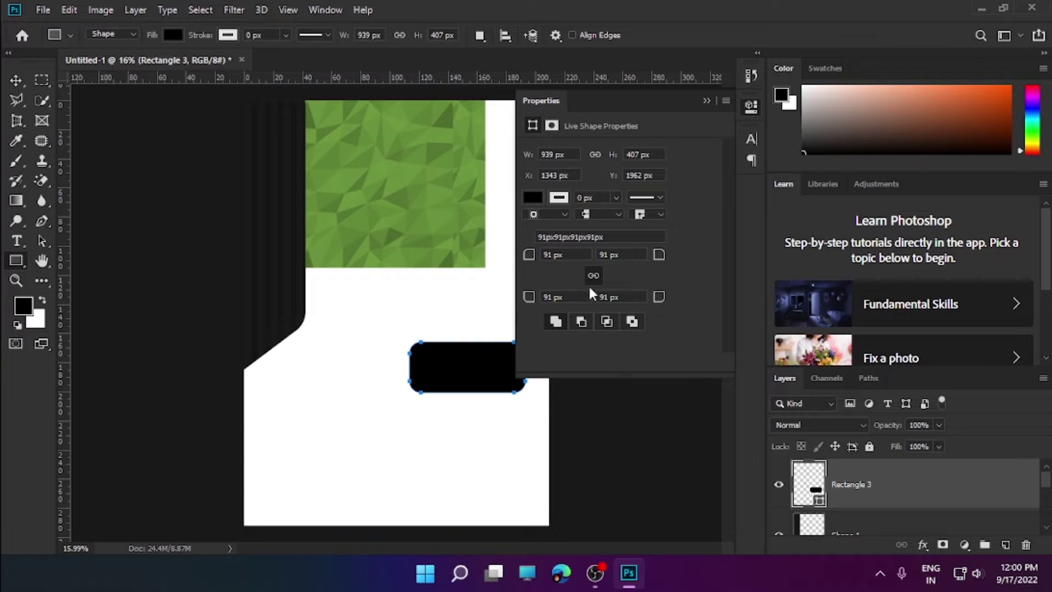
pyautogui.click(532, 197)
pyautogui.click(562, 277)
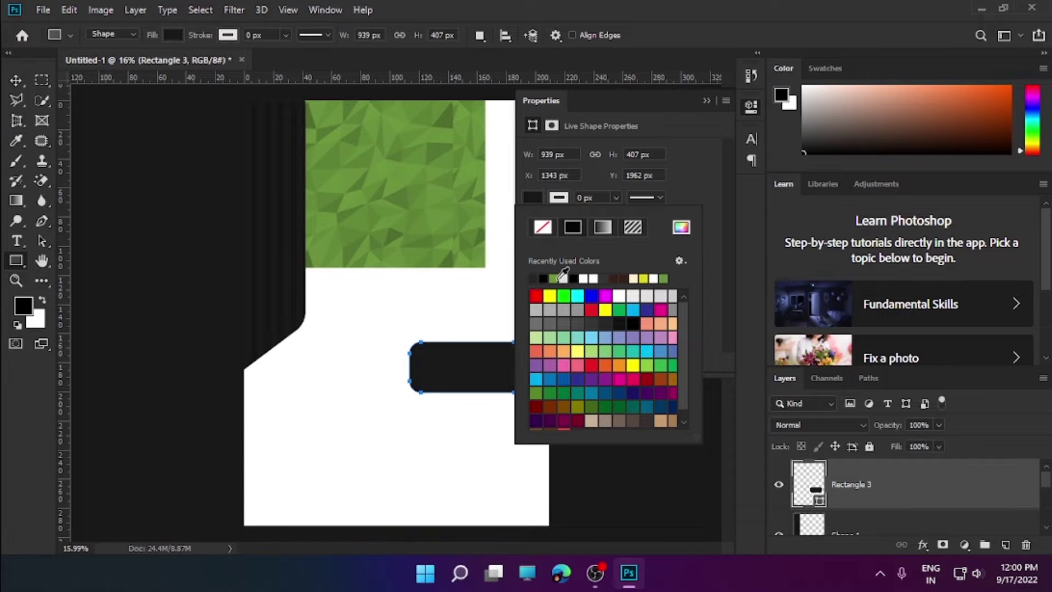
pyautogui.click(16, 82)
# - Add a Pattern Overlay to the bar and move it upward
pyautogui.doubleClick(981, 498)
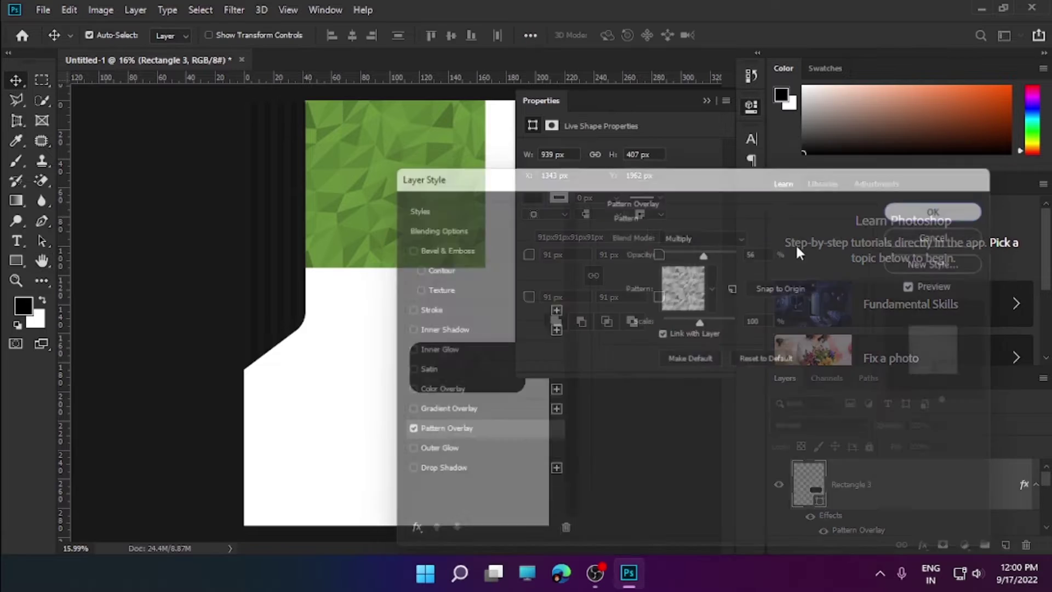
pyautogui.hotkey('ctrl', 't')
pyautogui.moveTo(510, 371); pyautogui.dragTo(515, 331)
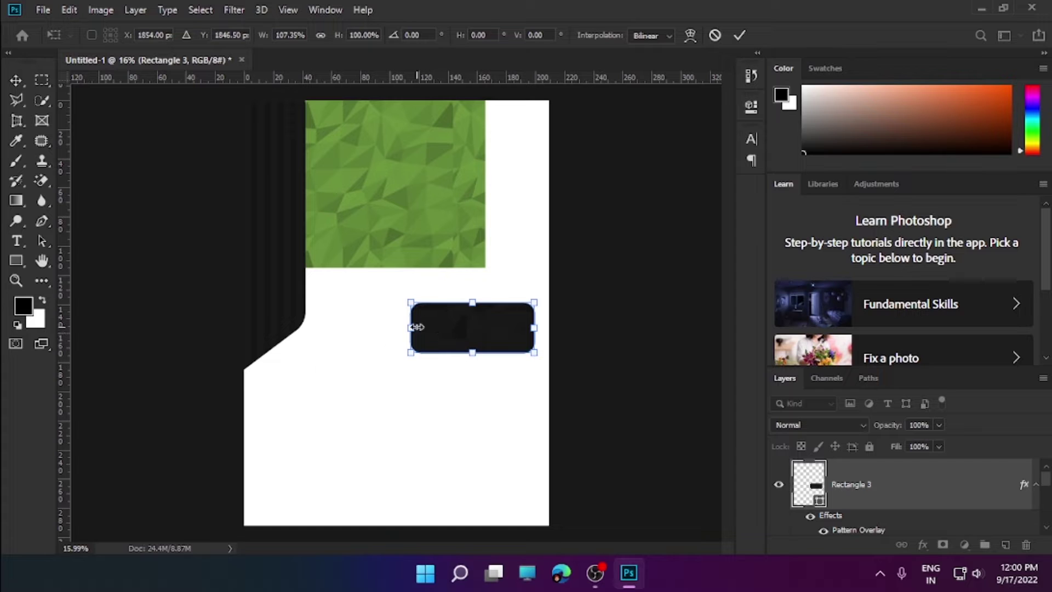
pyautogui.press('Return')
# - Shift the dark bar right and widen it by extending its left side
pyautogui.moveTo(501, 333); pyautogui.dragTo(514, 332)
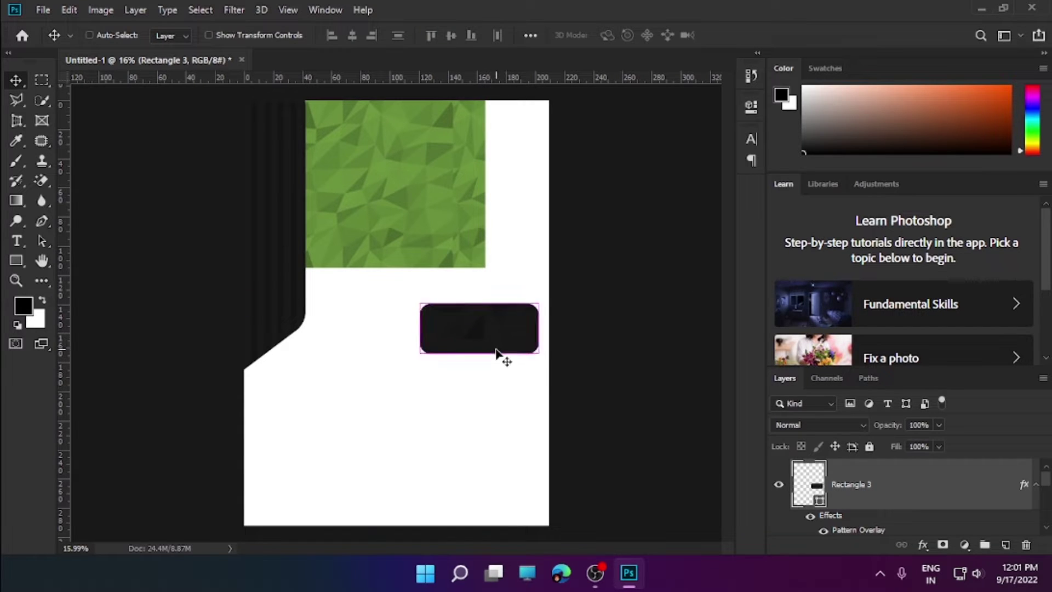
pyautogui.hotkey('ctrl', 't')
pyautogui.moveTo(420, 329); pyautogui.dragTo(465, 406)
pyautogui.press('Return')
# - Duplicate the bar into a wide vertical pillar reaching toward the page bottom
pyautogui.hotkey('ctrl', 't')
pyautogui.moveTo(512, 432); pyautogui.dragTo(545, 342)
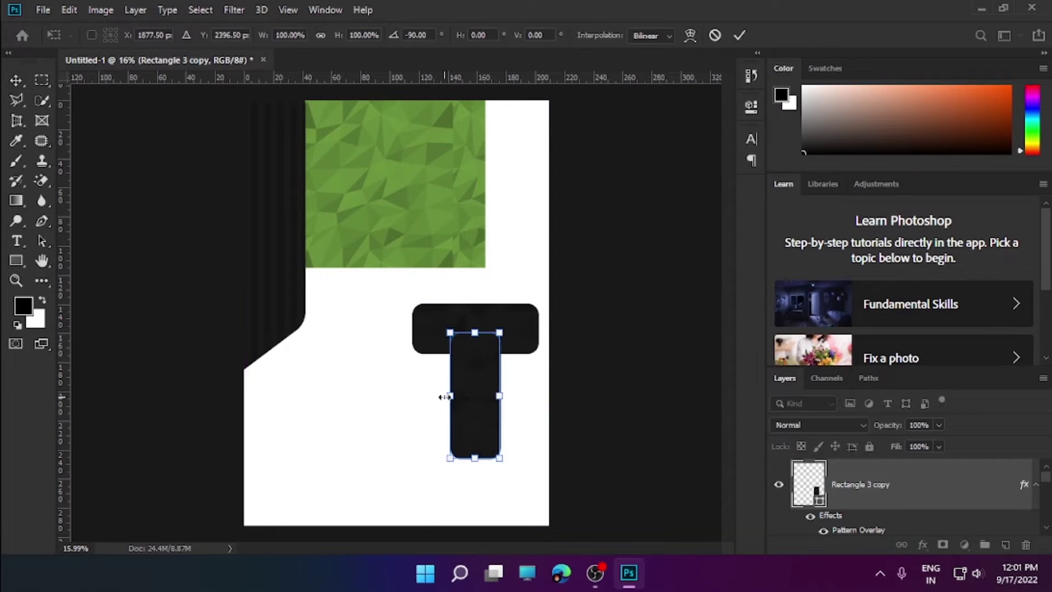
pyautogui.moveTo(445, 396); pyautogui.dragTo(422, 396)
pyautogui.moveTo(500, 396); pyautogui.dragTo(529, 392)
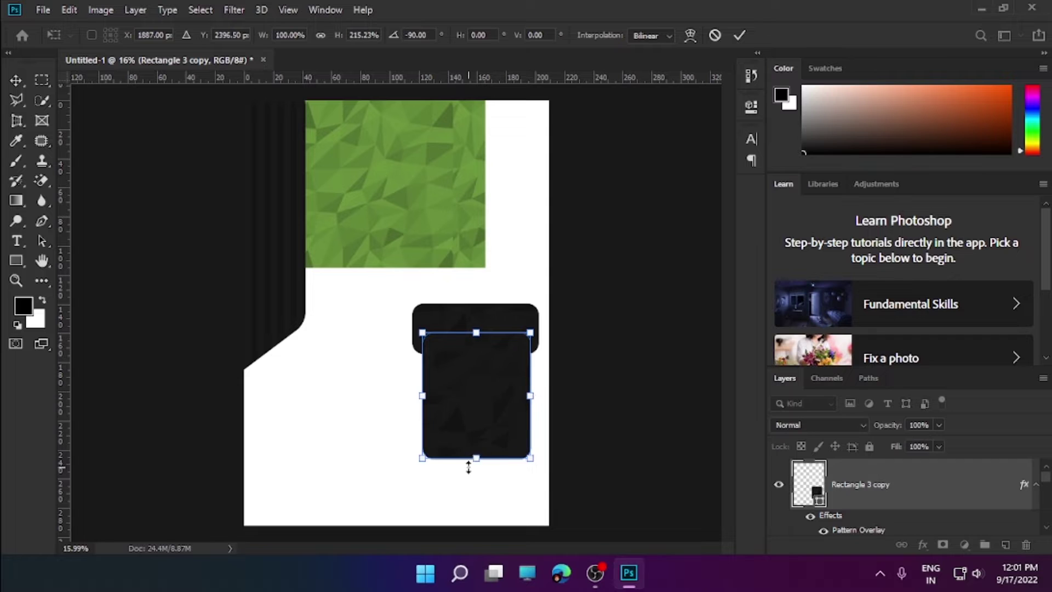
pyautogui.moveTo(468, 466); pyautogui.dragTo(464, 524)
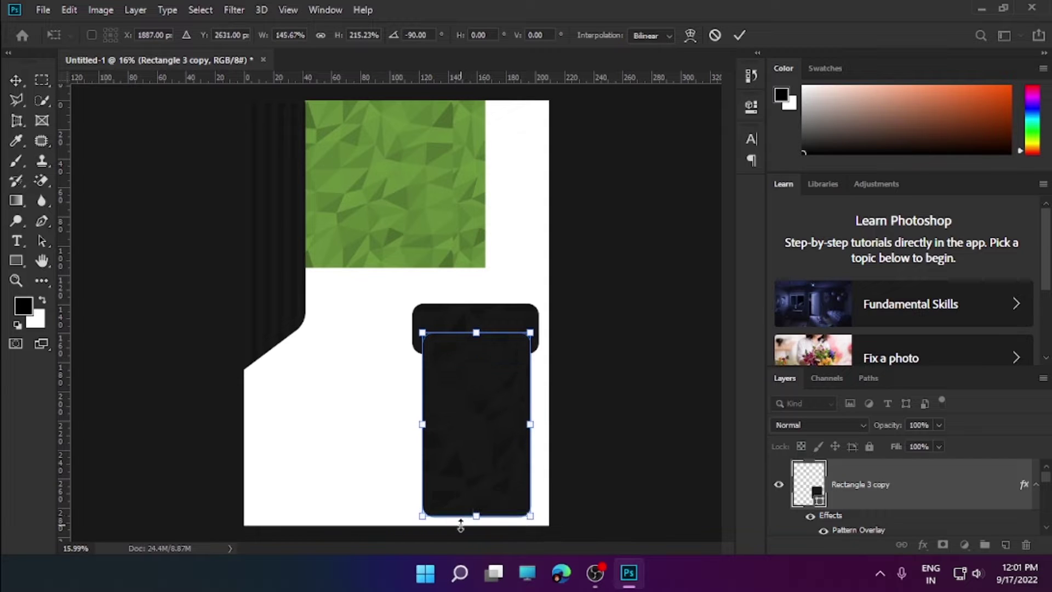
pyautogui.press('Return')
# - Set the pillar's fill colour to #6d973e
pyautogui.doubleClick(858, 530)
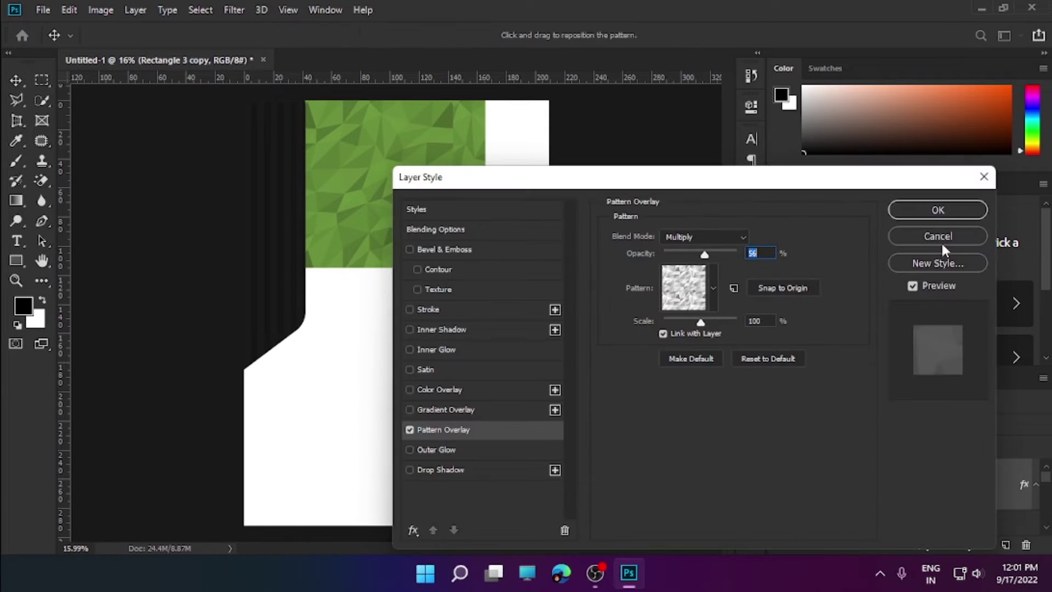
pyautogui.click(937, 234)
pyautogui.doubleClick(809, 483)
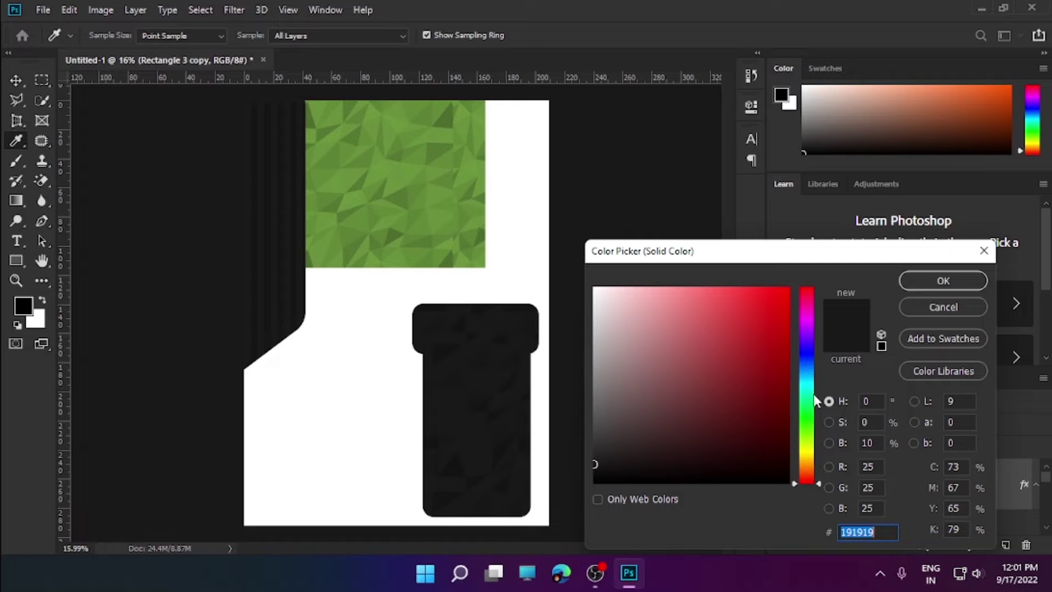
pyautogui.press('BackSpace')
pyautogui.write('6d')
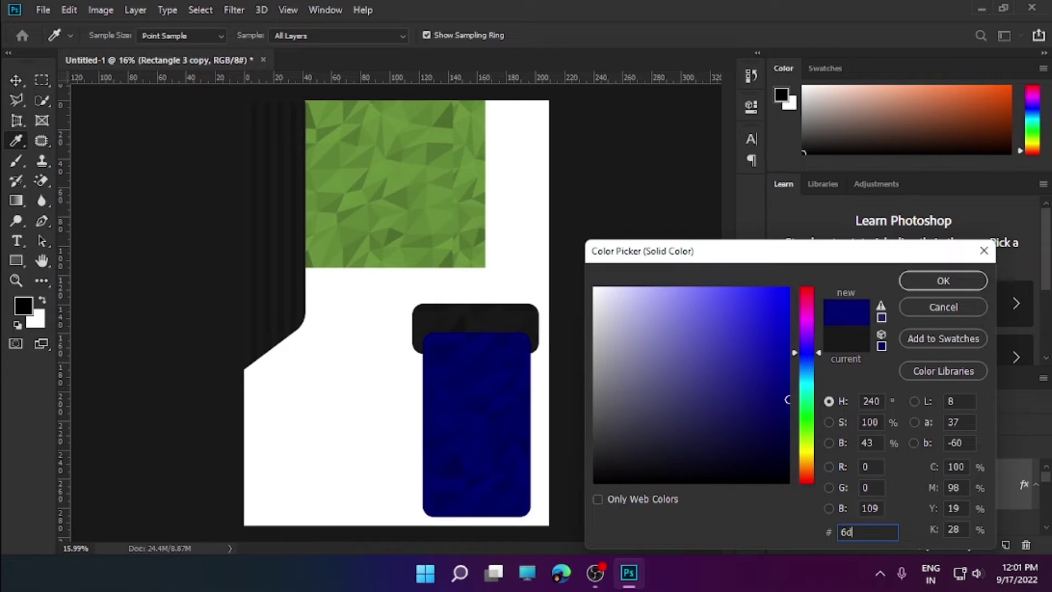
pyautogui.write('97')
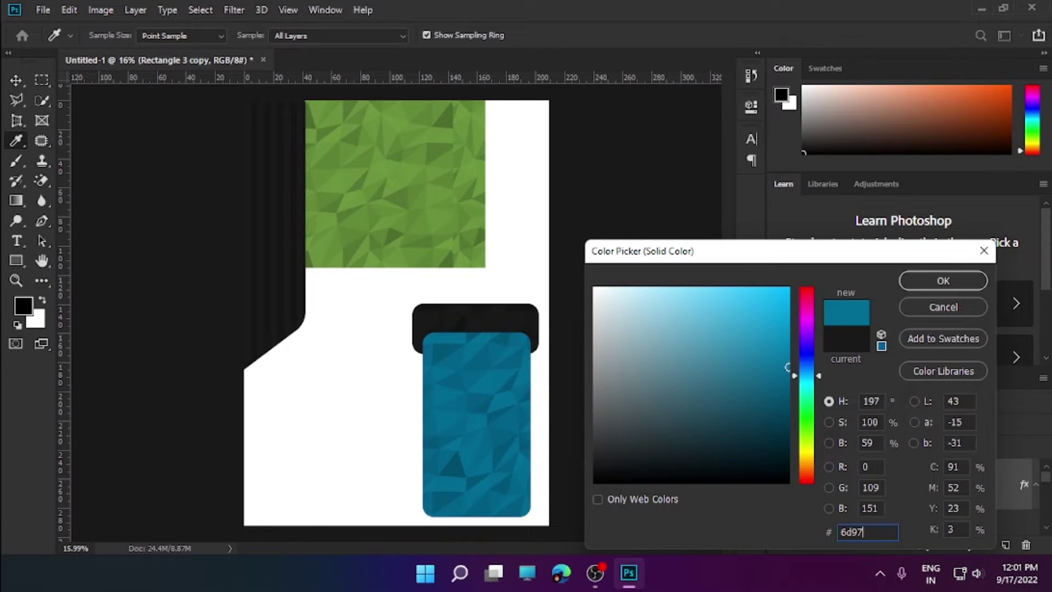
pyautogui.write('3e')
pyautogui.press('Return')
# - Stack the dark Rectangle 3 bar above the green pillar and zoom in
pyautogui.rightClick(950, 296)
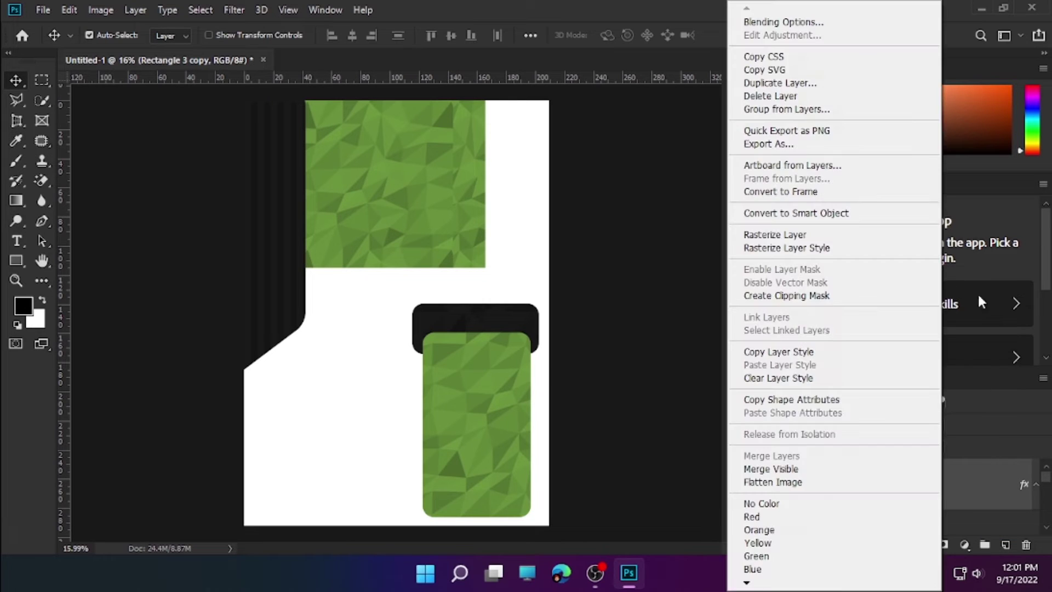
pyautogui.press('Escape')
pyautogui.click(869, 518)
pyautogui.moveTo(951, 488); pyautogui.dragTo(778, 468)
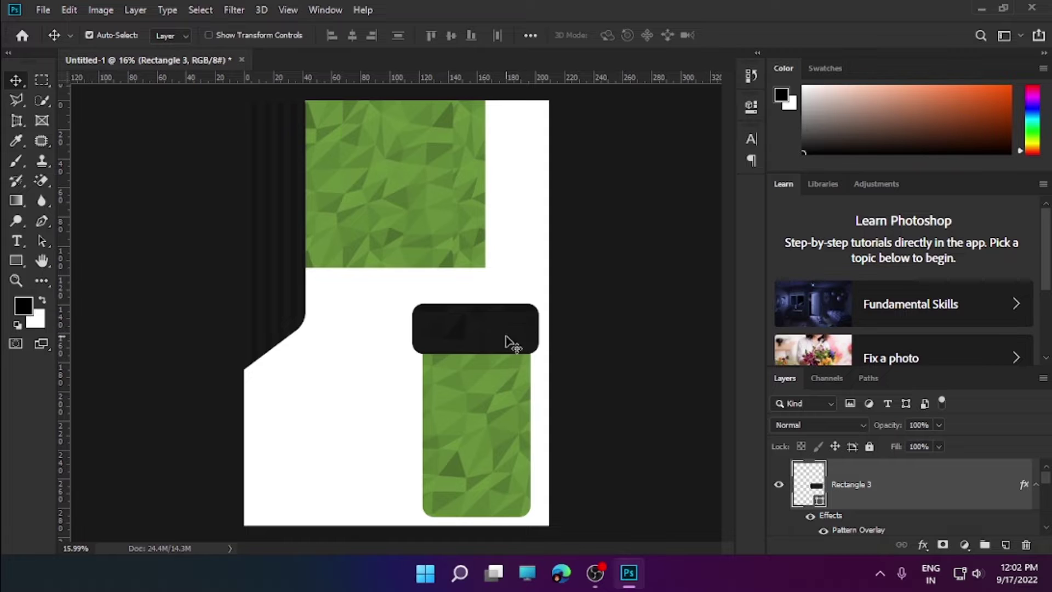
pyautogui.press('z')
pyautogui.click(488, 270)
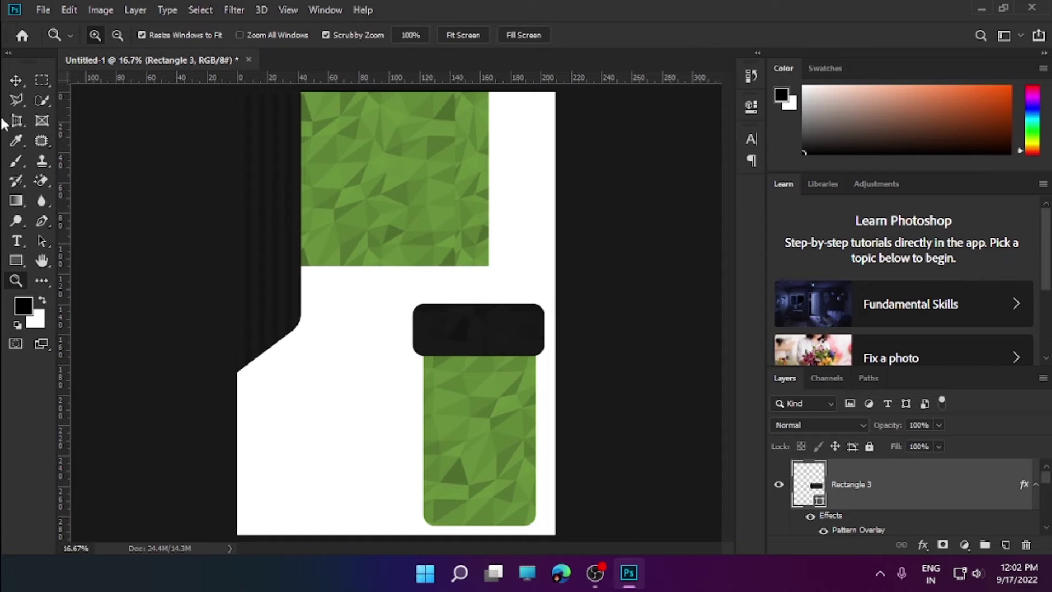
# - Choose cook.png from E:\PHOTOSHOP PROJECT FILES\FOOD POSTER to place embedded
pyautogui.click(43, 10)
pyautogui.click(136, 300)
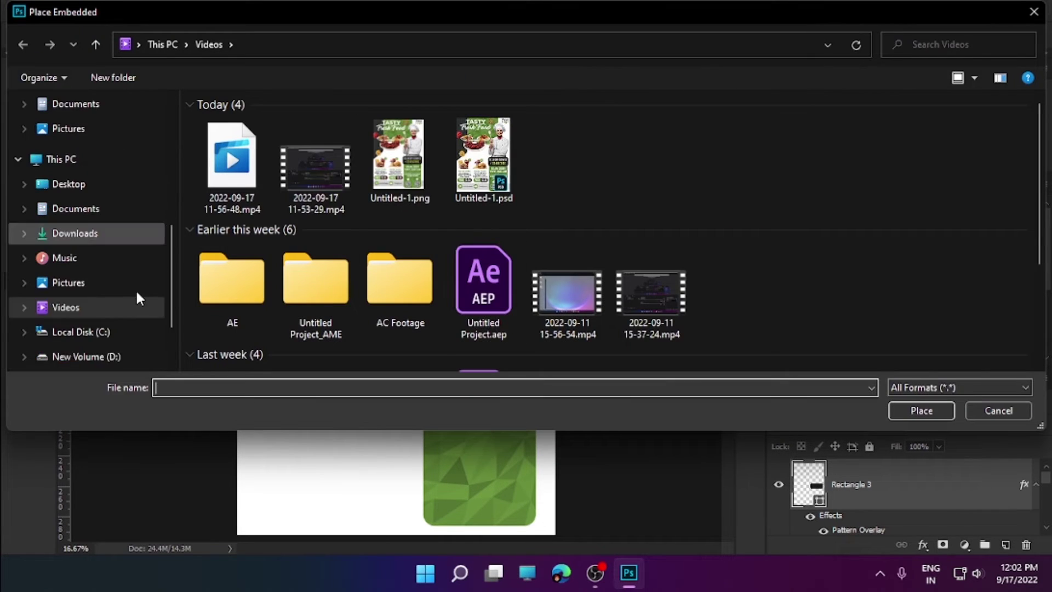
pyautogui.scroll(-2, 138, 297)
pyautogui.click(118, 331)
pyautogui.scroll(-5, 502, 254)
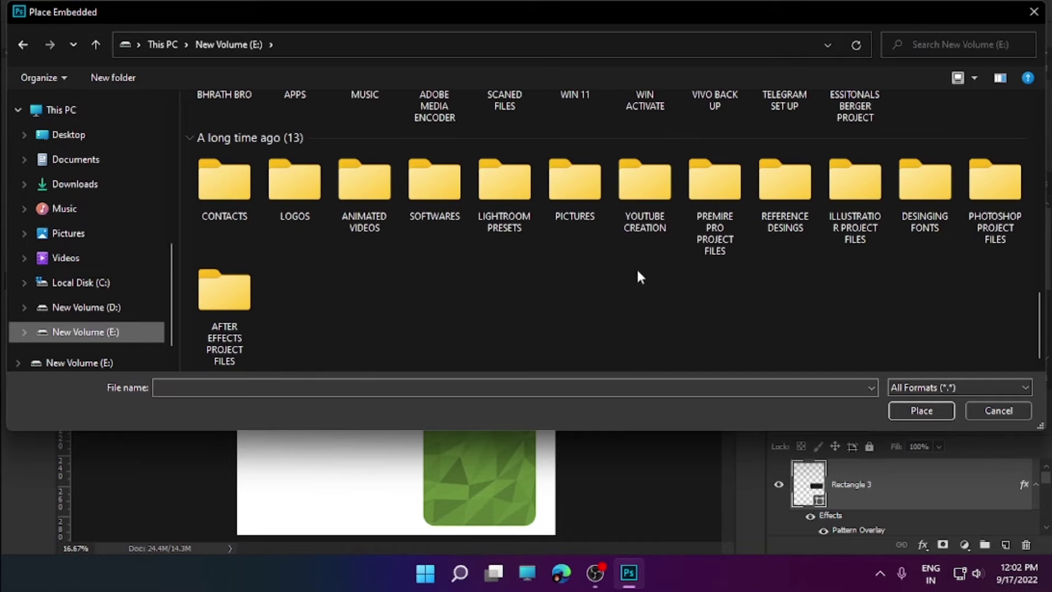
pyautogui.doubleClick(989, 227)
pyautogui.scroll(-1, 317, 285)
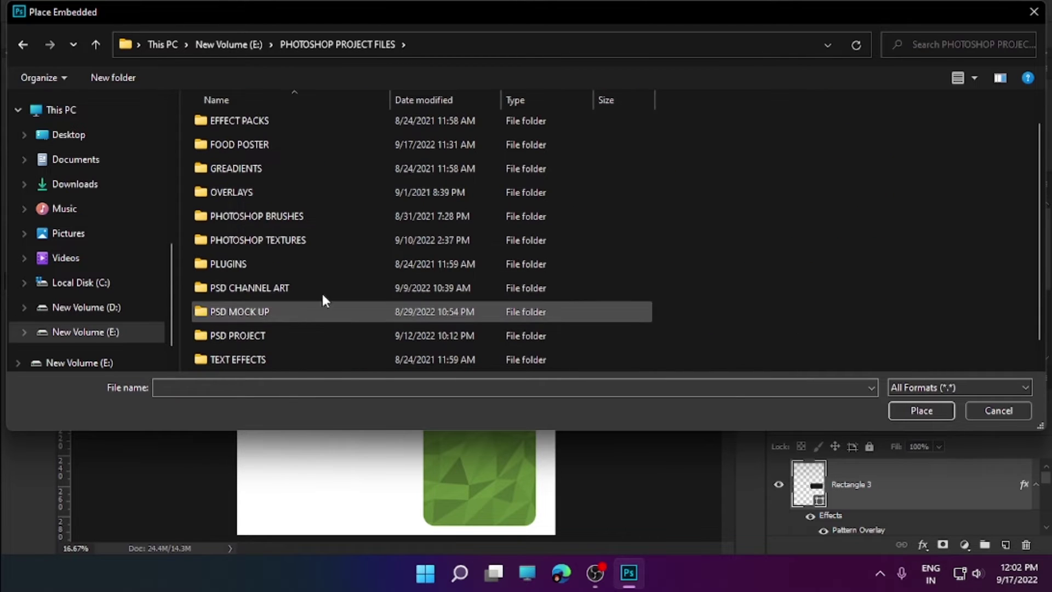
pyautogui.scroll(1, 323, 299)
pyautogui.doubleClick(288, 171)
pyautogui.click(570, 139)
# - Place the chef image scaled down, standing on the dark bar at right
pyautogui.click(921, 410)
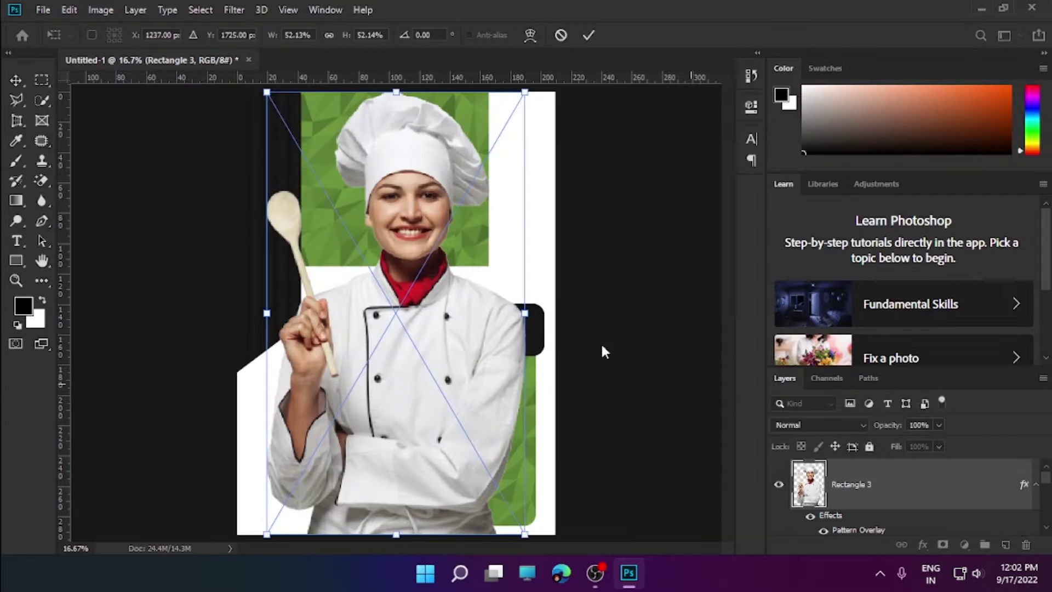
pyautogui.moveTo(267, 533); pyautogui.dragTo(411, 290)
pyautogui.moveTo(497, 215); pyautogui.dragTo(508, 229)
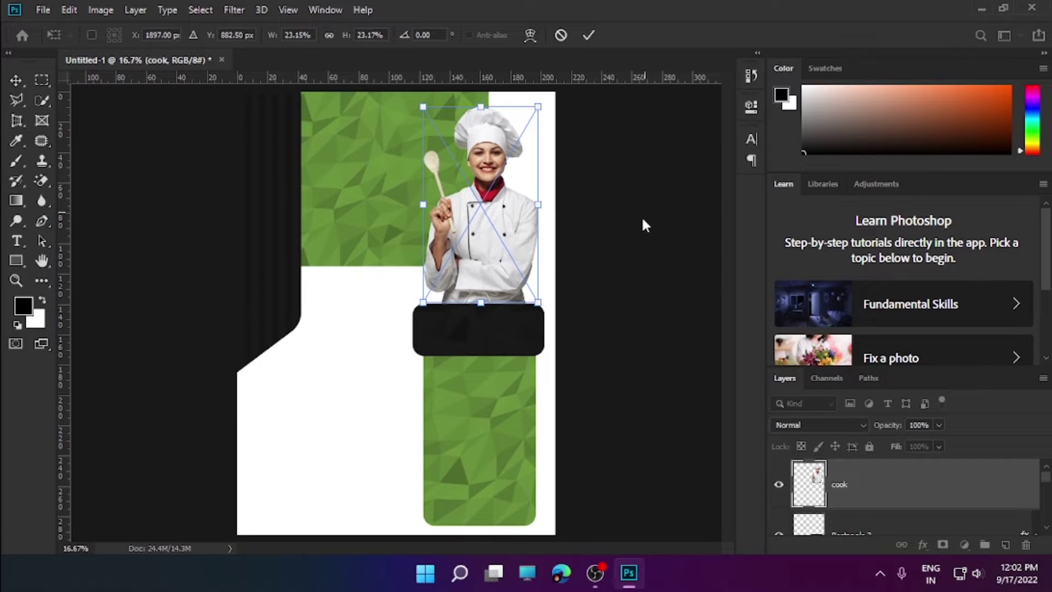
pyautogui.press('Return')
# - Place Food Image 3.png and scale the chicken wings plate down beside the chef
pyautogui.press('z')
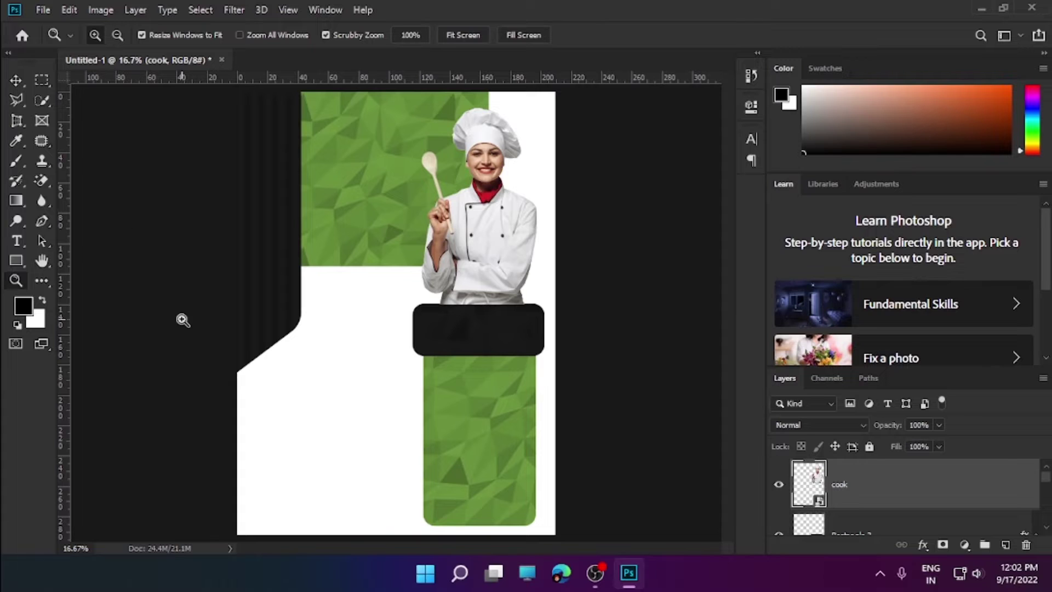
pyautogui.moveTo(417, 250); pyautogui.dragTo(409, 185)
pyautogui.click(43, 9)
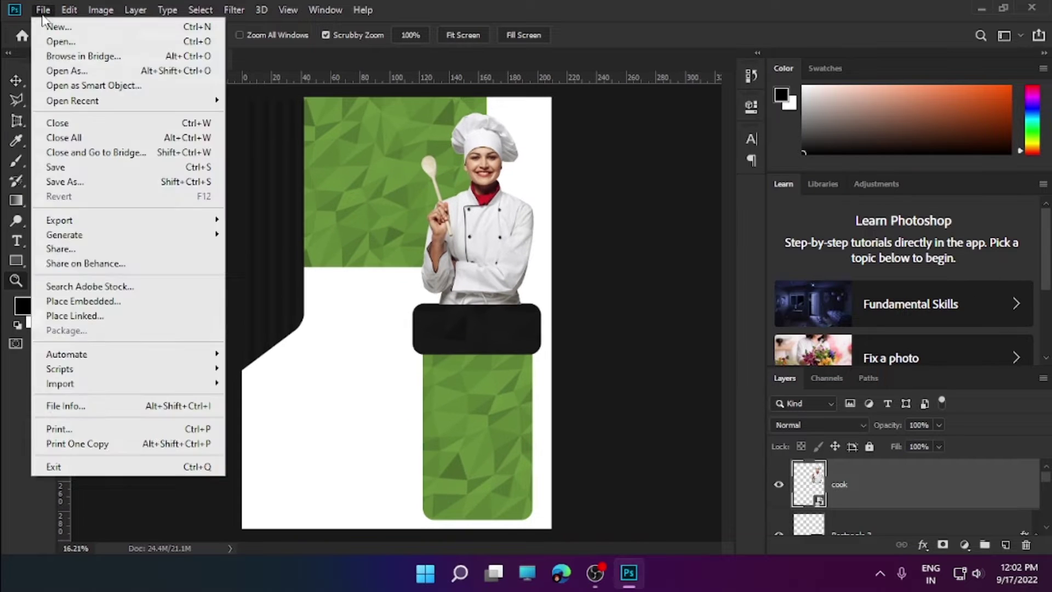
pyautogui.click(140, 302)
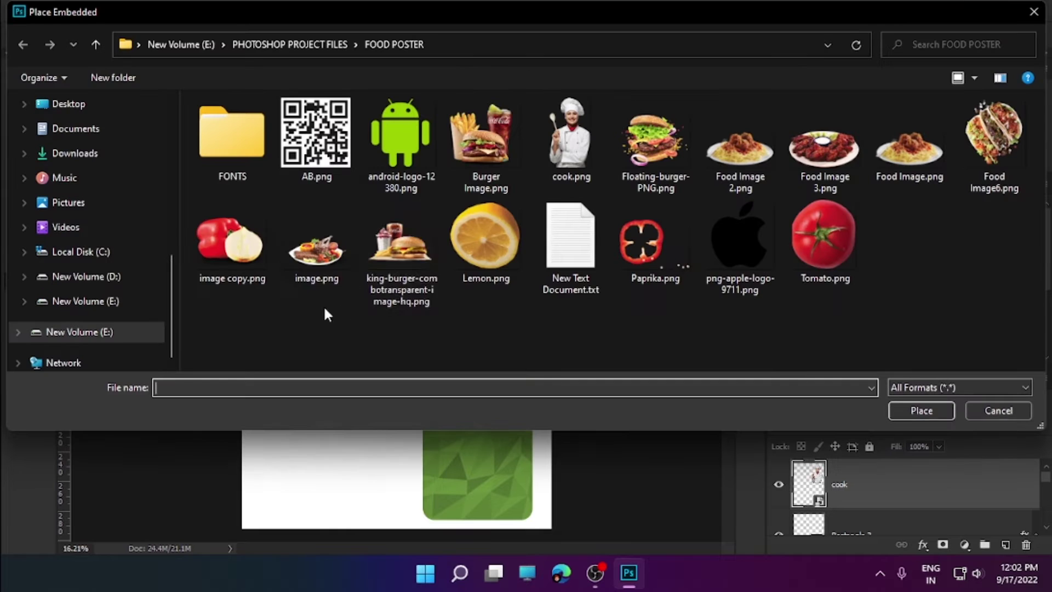
pyautogui.click(824, 157)
pyautogui.click(921, 411)
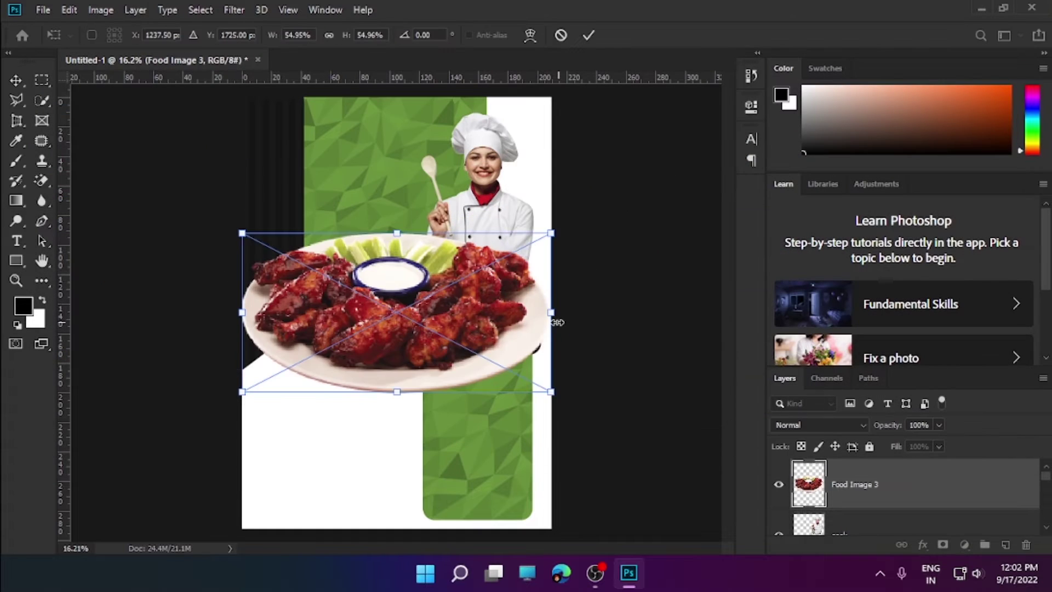
pyautogui.moveTo(550, 312); pyautogui.dragTo(402, 343)
pyautogui.moveTo(421, 272); pyautogui.dragTo(404, 271)
pyautogui.moveTo(282, 269); pyautogui.dragTo(268, 272)
pyautogui.press('Return')
# - Place Food Image 2.png, shrinking the spaghetti plate above the wings plate
pyautogui.press('z')
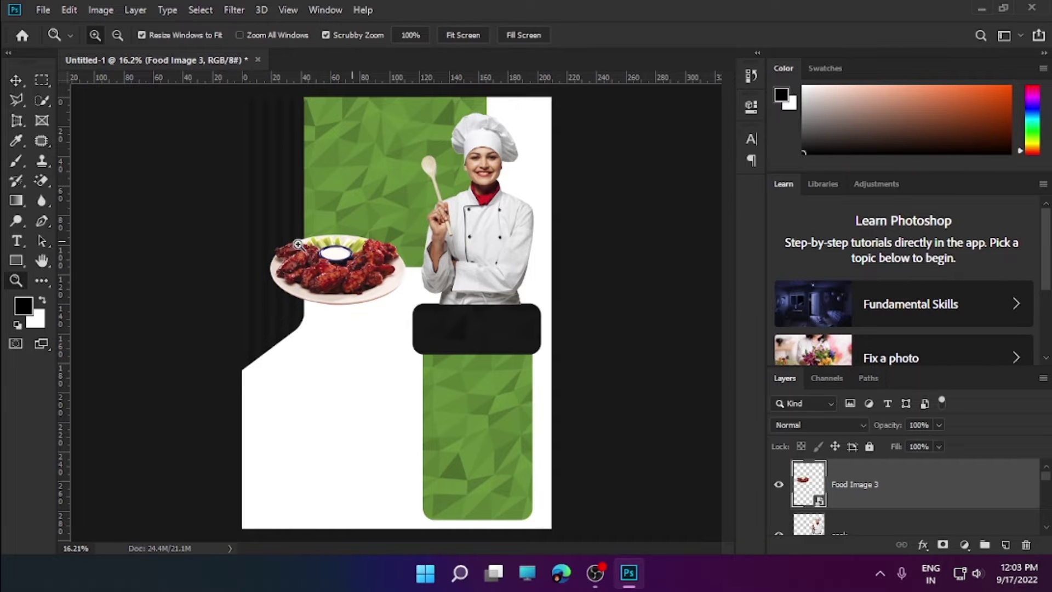
pyautogui.click(43, 10)
pyautogui.click(87, 300)
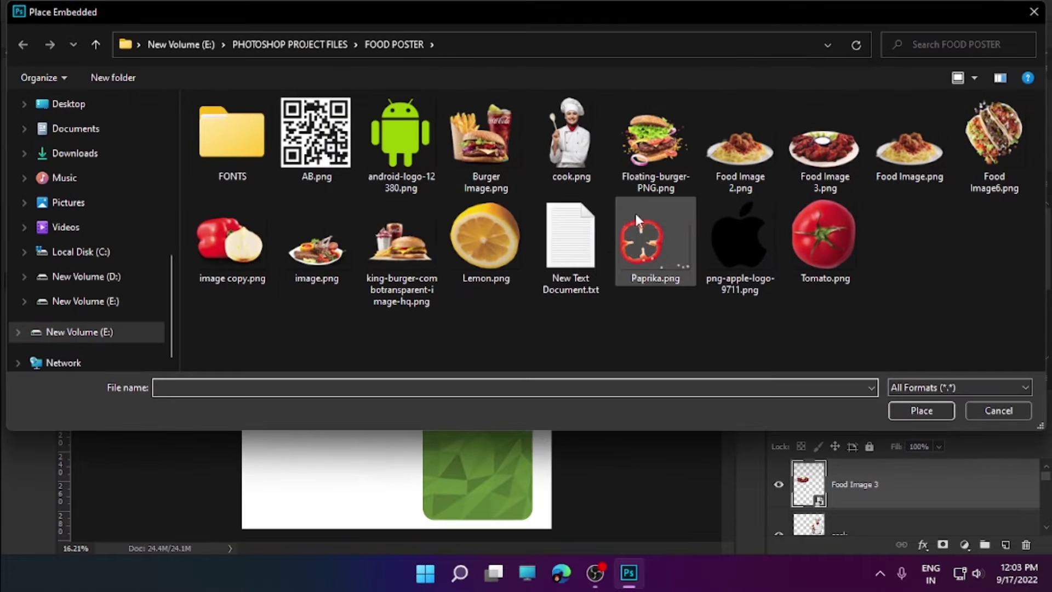
pyautogui.click(753, 162)
pyautogui.click(921, 410)
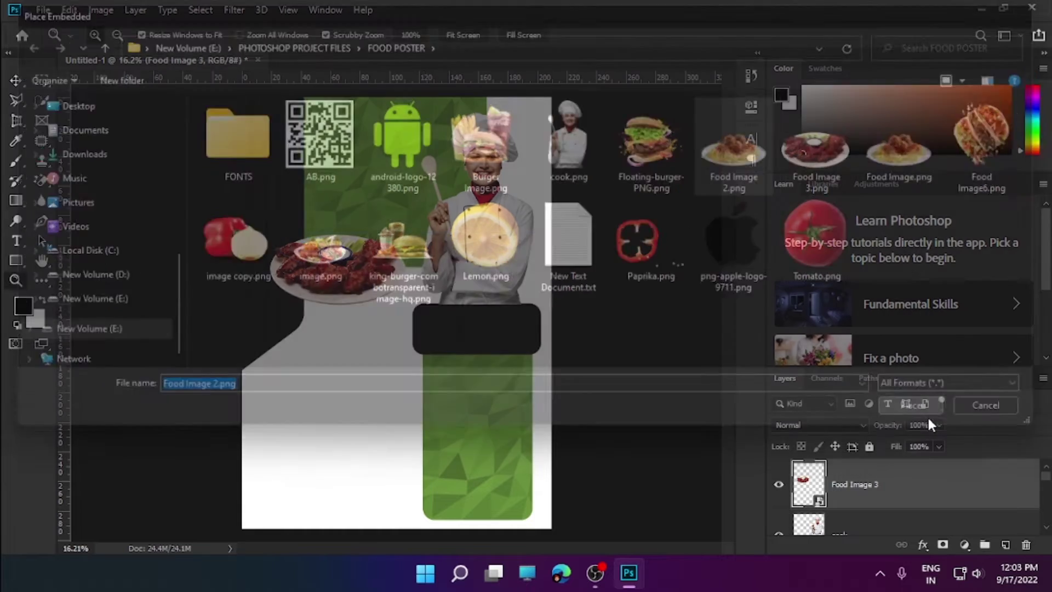
pyautogui.moveTo(395, 395); pyautogui.dragTo(395, 287)
pyautogui.moveTo(422, 247); pyautogui.dragTo(395, 206)
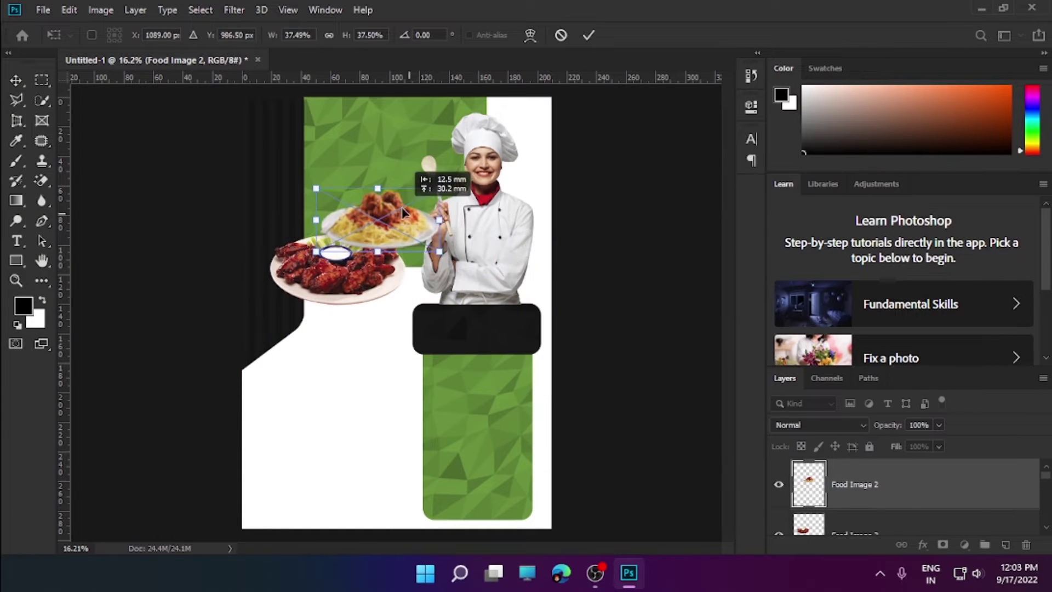
pyautogui.press('Return')
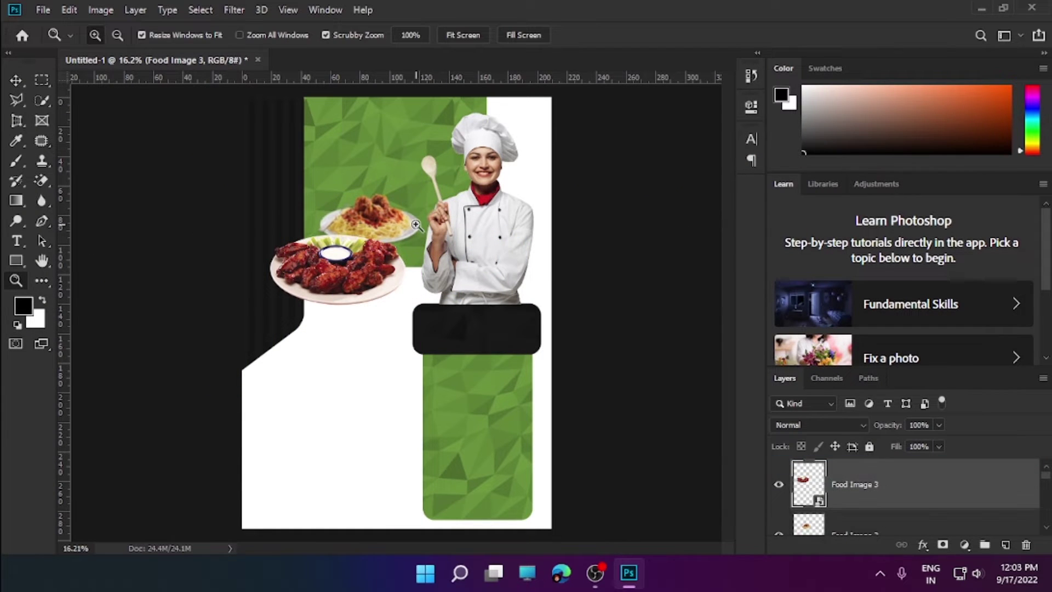
# - Reposition the spaghetti plate and shrink it a little more
pyautogui.click(17, 80)
pyautogui.moveTo(357, 222)
pyautogui.mouseDown()
pyautogui.moveTo(368, 223)
pyautogui.moveTo(347, 210)
pyautogui.mouseUp()
pyautogui.hotkey('ctrl', 't')
pyautogui.moveTo(434, 197); pyautogui.dragTo(427, 209)
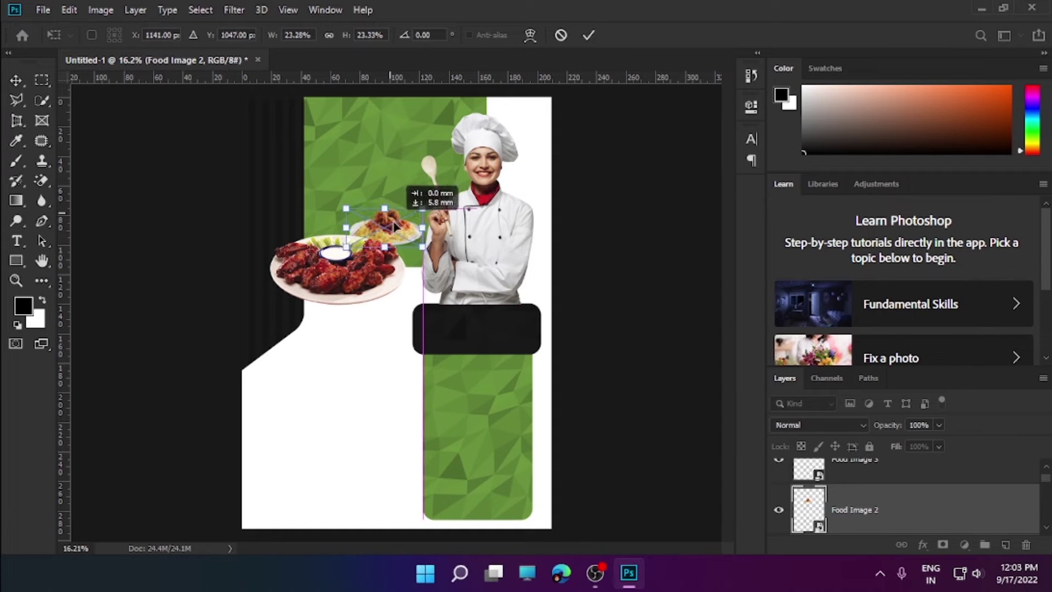
pyautogui.moveTo(356, 241); pyautogui.dragTo(350, 240)
pyautogui.press('Return')
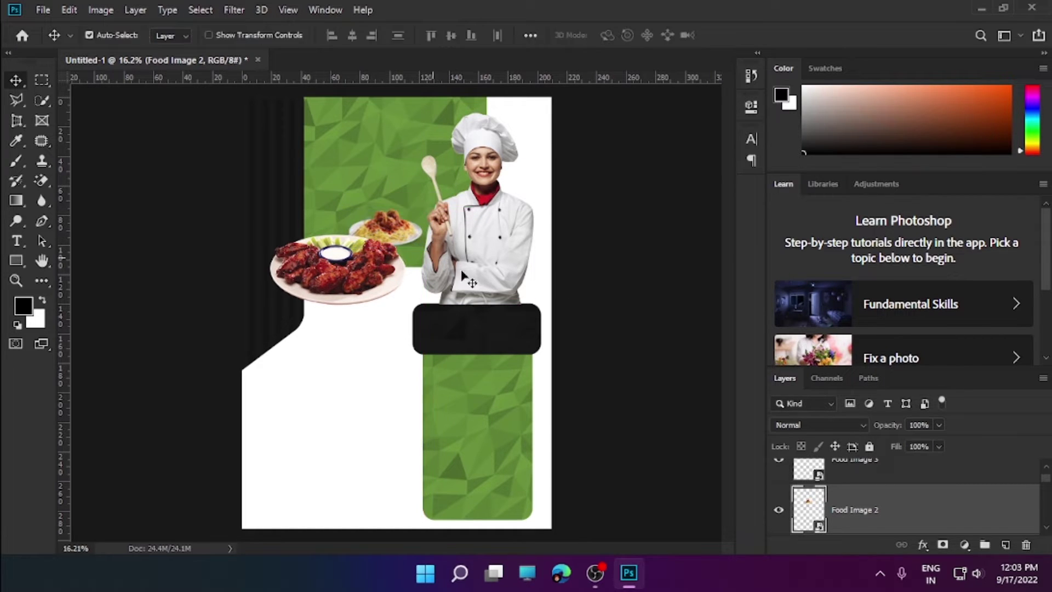
# - Embed image.png, a grilled-meat platter, scaled down and placed at the upper left
pyautogui.click(43, 10)
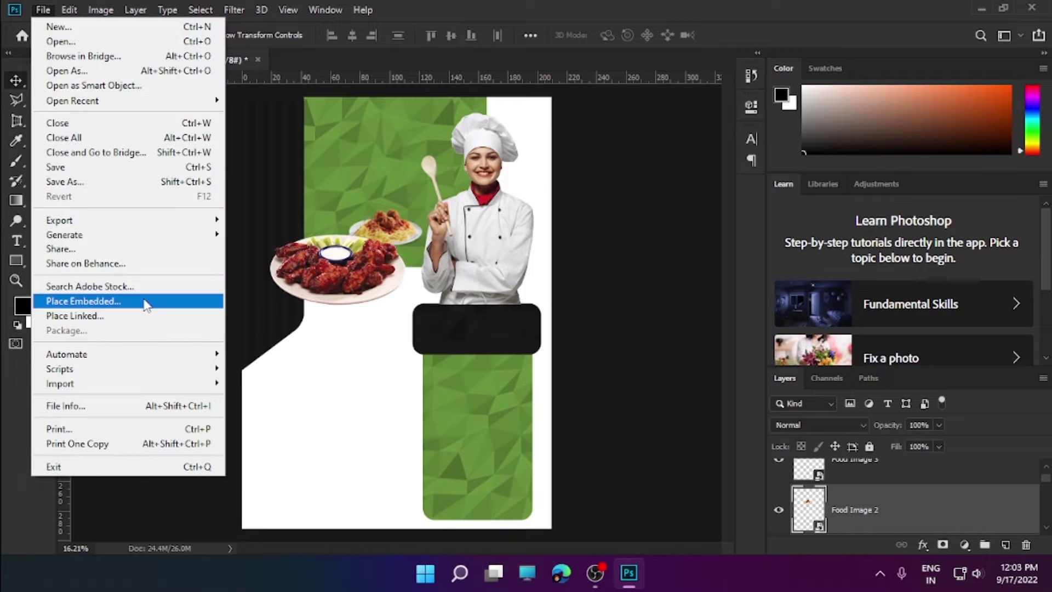
pyautogui.click(146, 301)
pyautogui.click(351, 263)
pyautogui.doubleClick(351, 263)
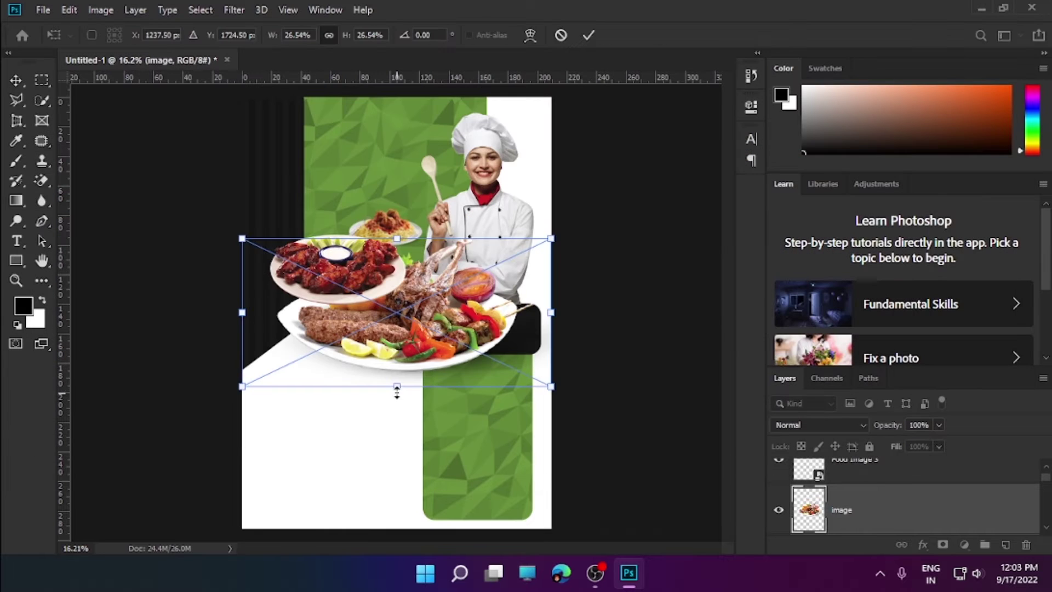
pyautogui.moveTo(394, 392)
pyautogui.mouseDown()
pyautogui.moveTo(311, 142)
pyautogui.moveTo(292, 178)
pyautogui.moveTo(300, 220)
pyautogui.mouseUp()
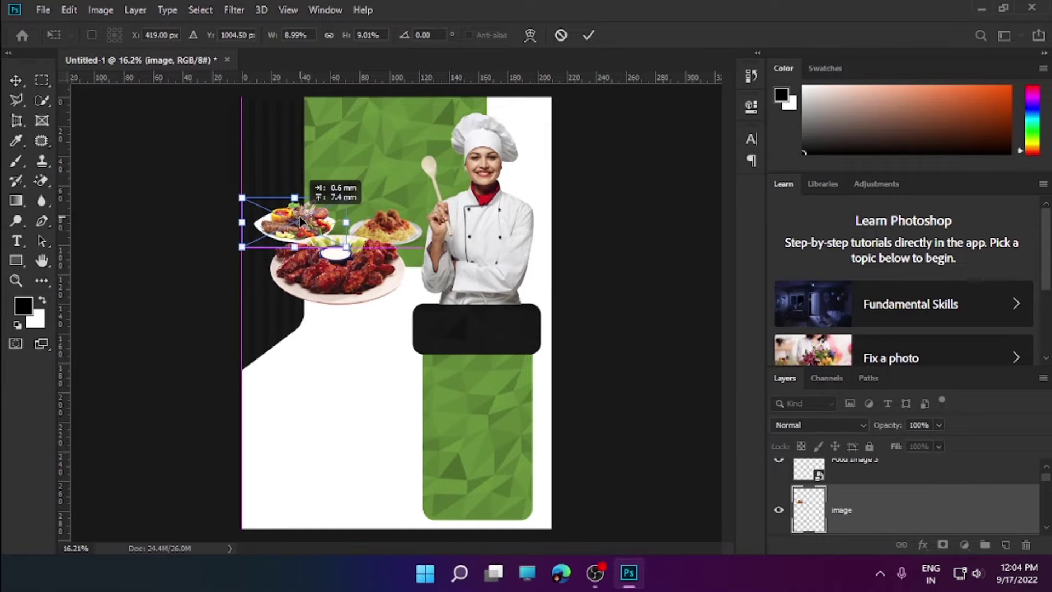
pyautogui.press('Return')
# - Enlarge the spaghetti plate slightly
pyautogui.click(384, 222)
pyautogui.hotkey('ctrl', 't')
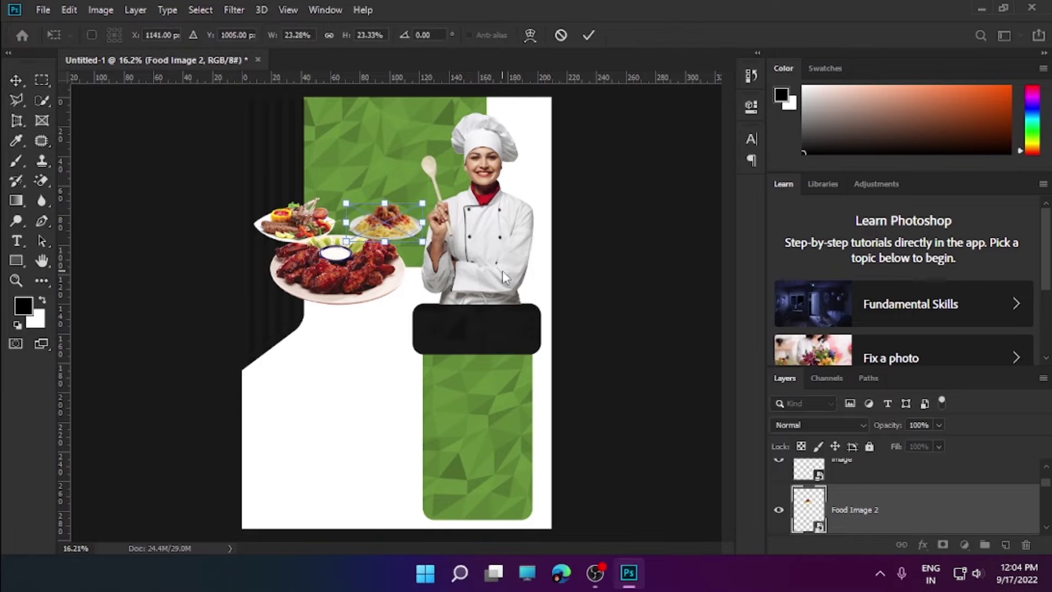
pyautogui.moveTo(435, 233); pyautogui.dragTo(442, 239)
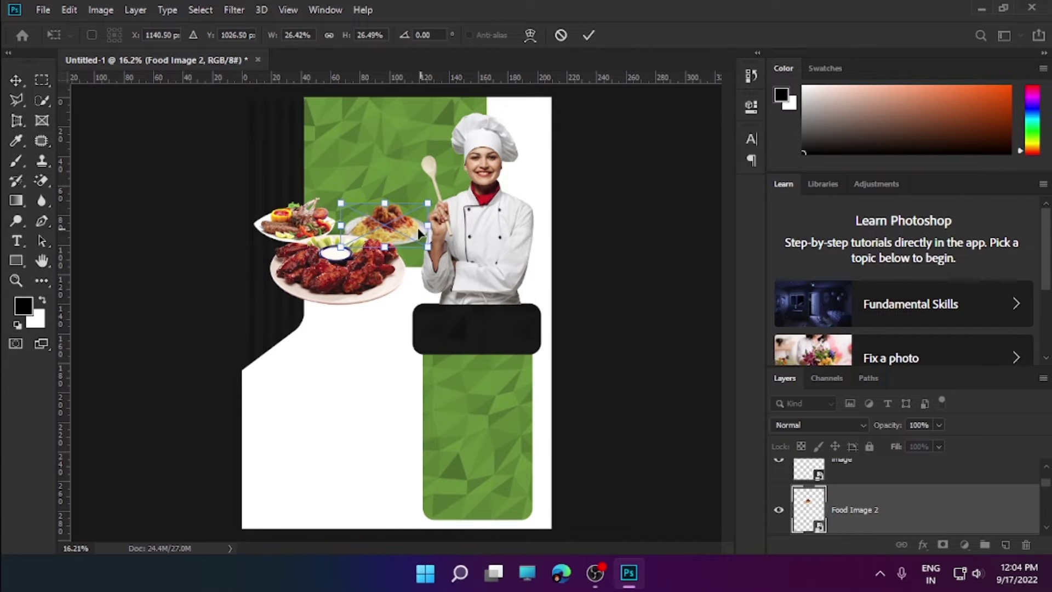
pyautogui.press('Return')
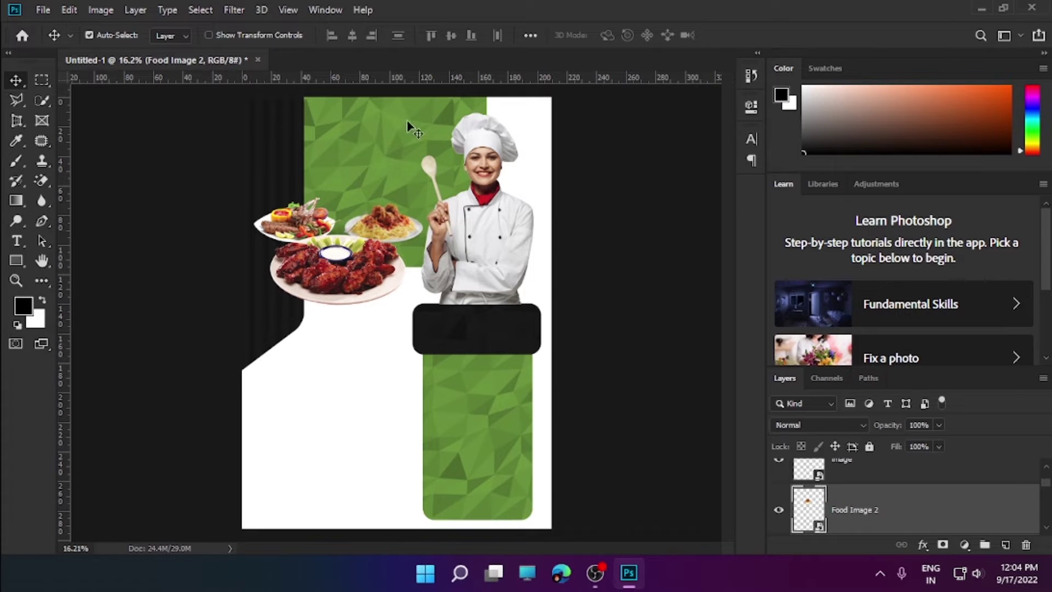
pyautogui.click(43, 10)
# - Embed the king-burger combo picture, shrink it and set it beside the lower green panel
pyautogui.click(148, 291)
pyautogui.click(433, 304)
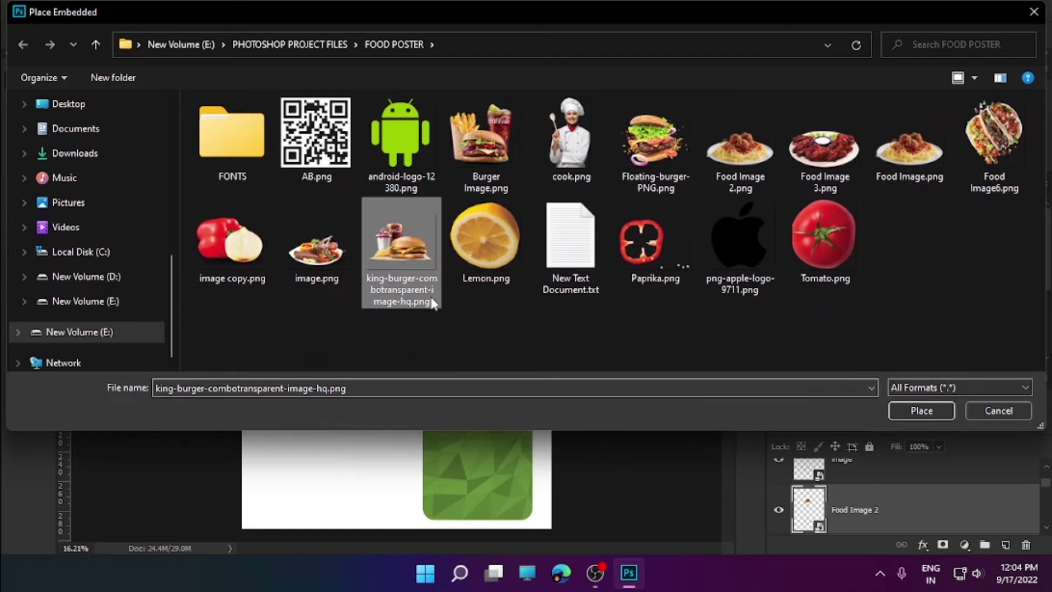
pyautogui.press('Return')
pyautogui.moveTo(529, 446)
pyautogui.mouseDown()
pyautogui.moveTo(434, 320)
pyautogui.moveTo(385, 390)
pyautogui.moveTo(396, 390)
pyautogui.mouseUp()
pyautogui.moveTo(371, 343); pyautogui.dragTo(377, 347)
pyautogui.press('Return')
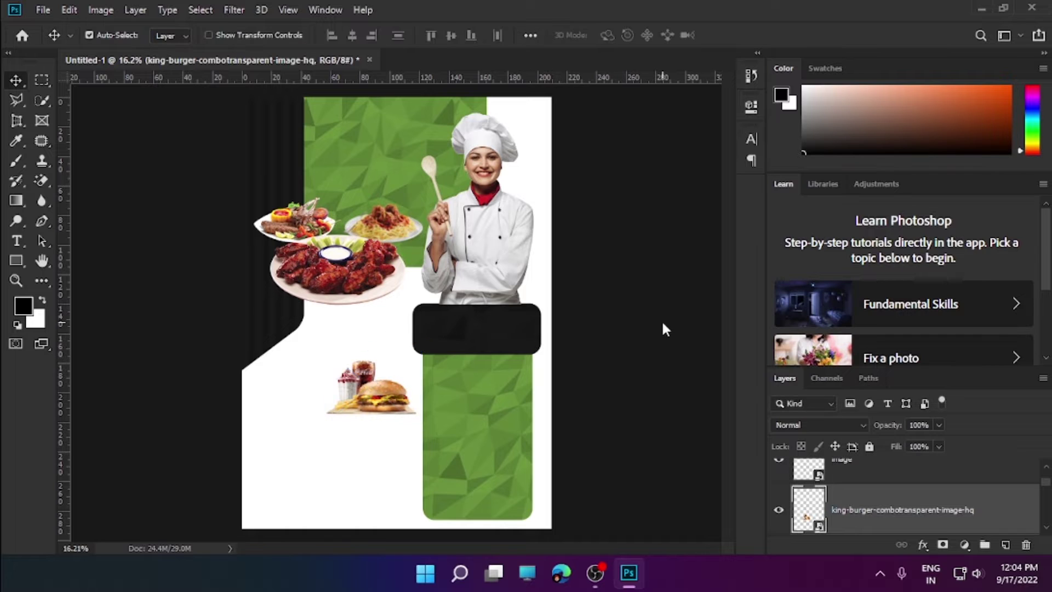
pyautogui.moveTo(385, 390); pyautogui.dragTo(386, 385)
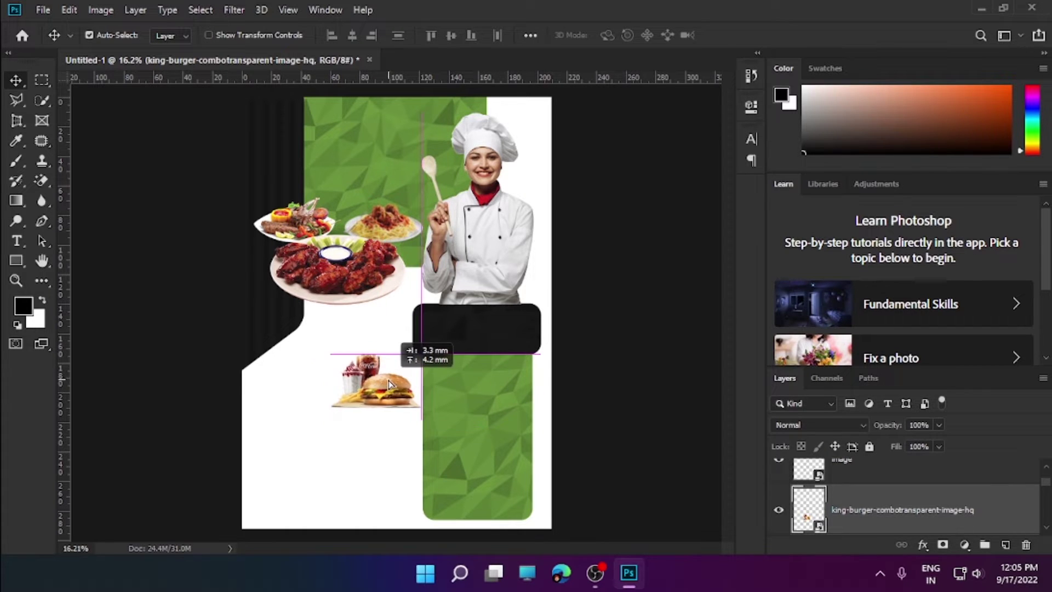
# - Embed Burger Image.png, shrunk and positioned beside the first burger combo
pyautogui.click(44, 10)
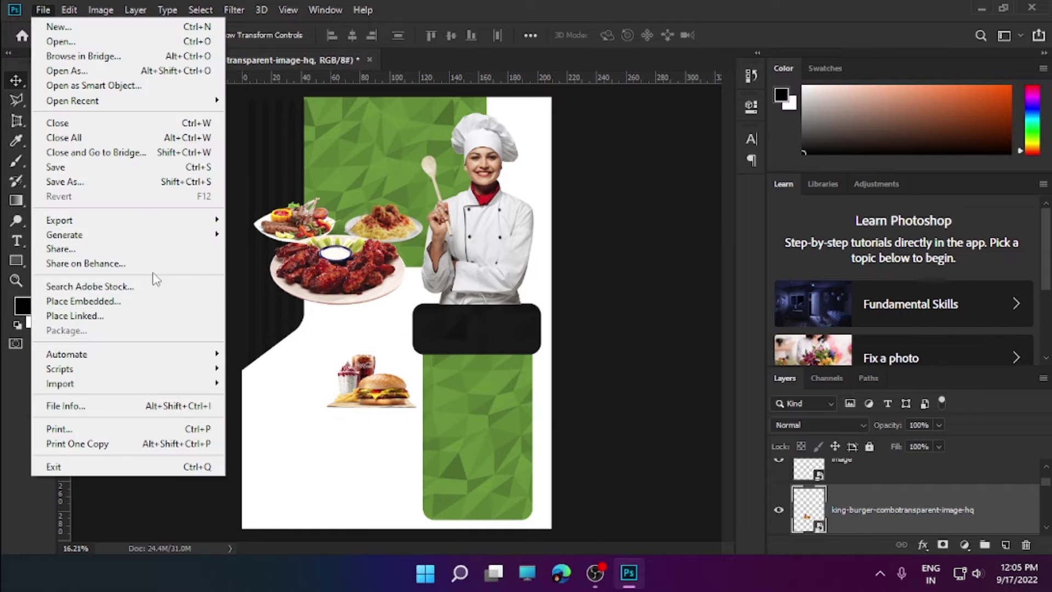
pyautogui.click(156, 301)
pyautogui.doubleClick(486, 140)
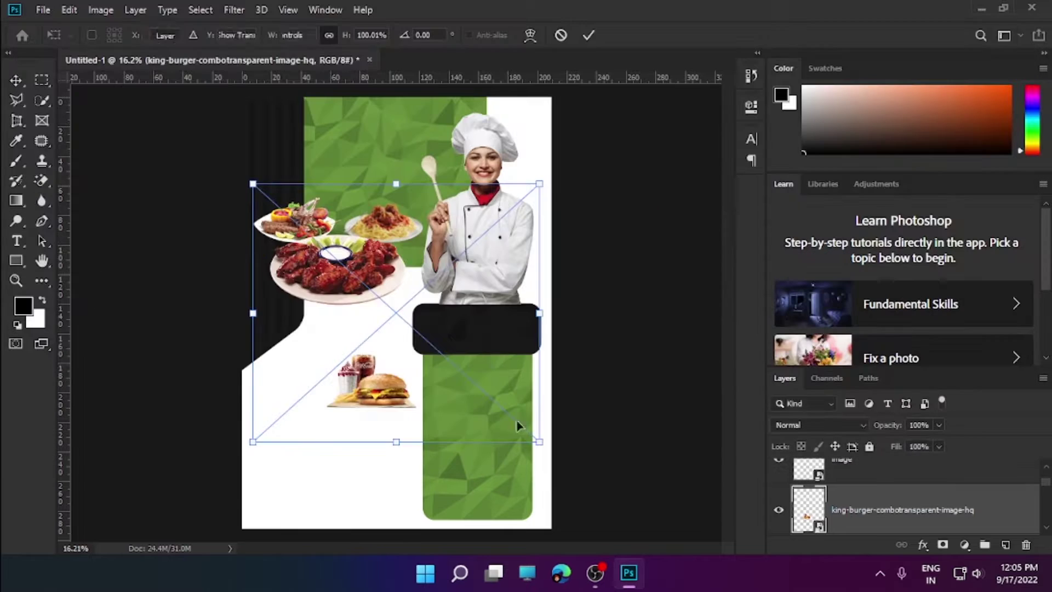
pyautogui.moveTo(550, 445); pyautogui.dragTo(341, 345)
pyautogui.moveTo(289, 291); pyautogui.dragTo(287, 359)
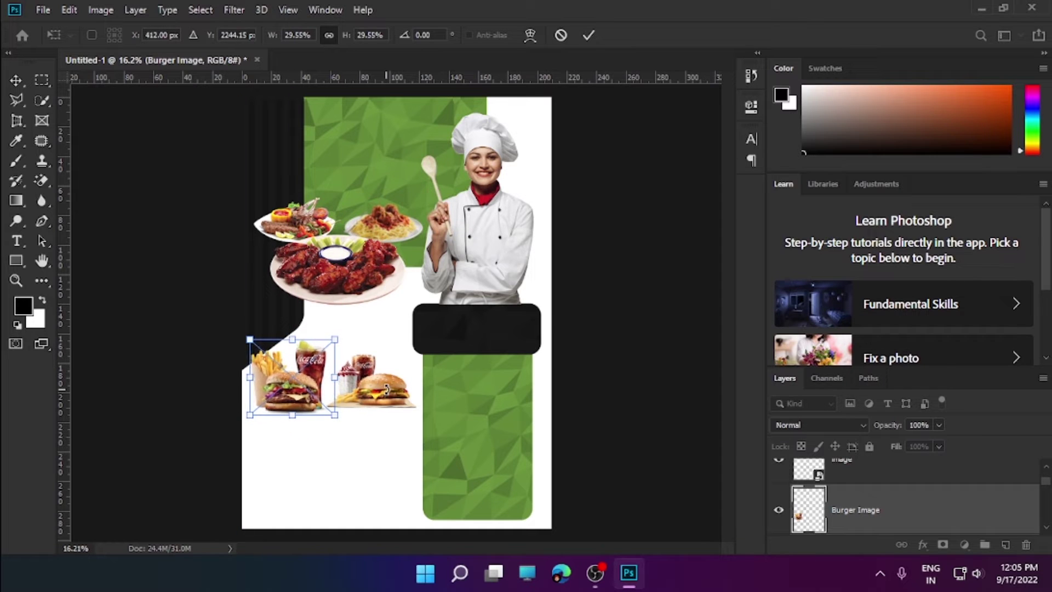
pyautogui.moveTo(296, 383); pyautogui.dragTo(293, 378)
pyautogui.moveTo(289, 334); pyautogui.dragTo(291, 350)
pyautogui.press('Return')
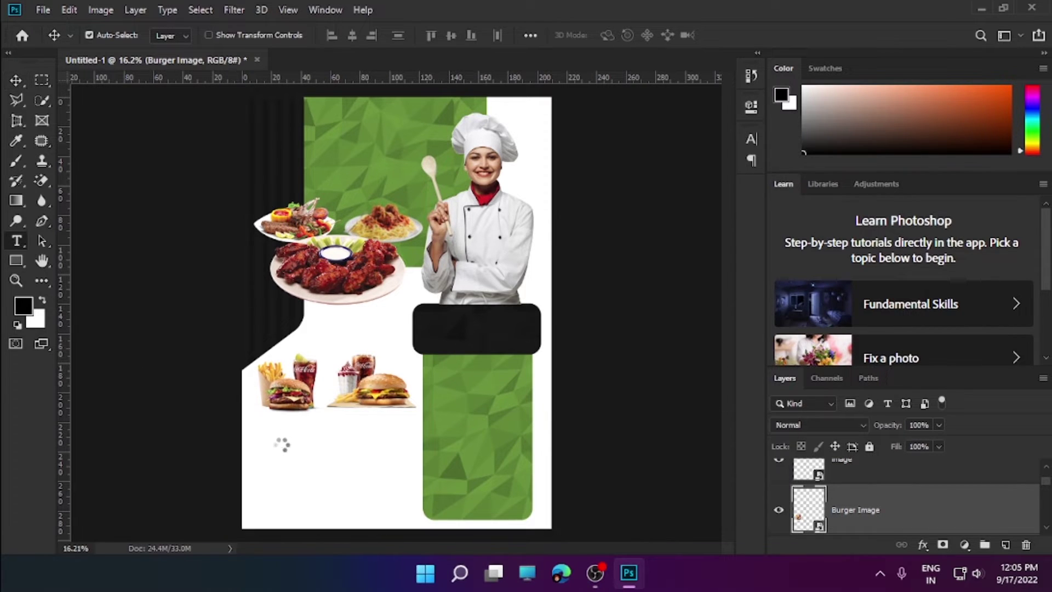
# - Add a 'Burger Combo' caption below the burgers in Nexa Black, 22.05 pt, green 6ac900
pyautogui.moveTo(428, 476); pyautogui.dragTo(424, 481)
pyautogui.write('BURGER')
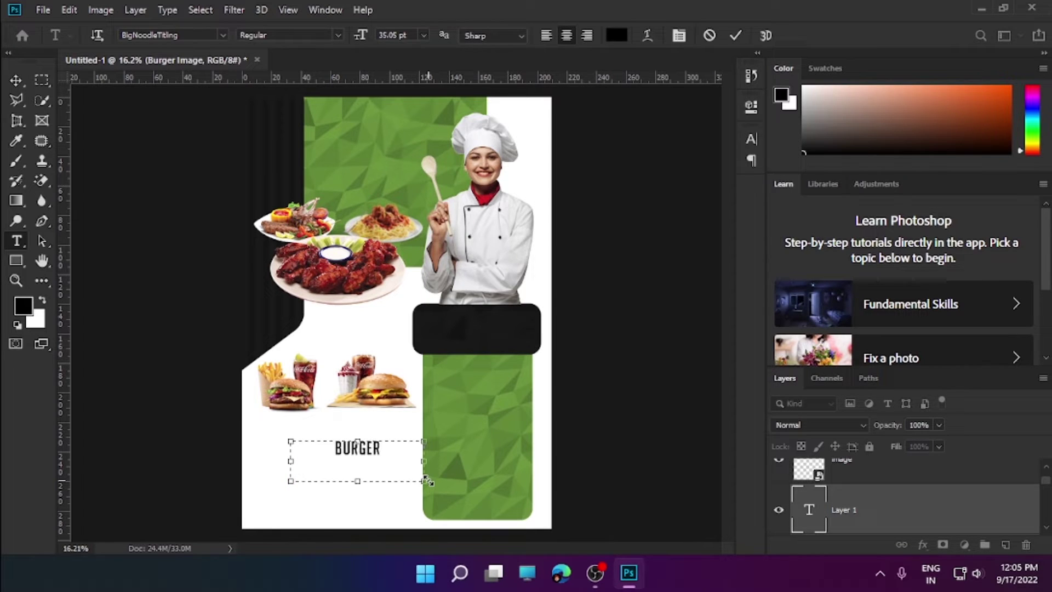
pyautogui.write(' COMB')
pyautogui.hotkey('ctrl', 'a')
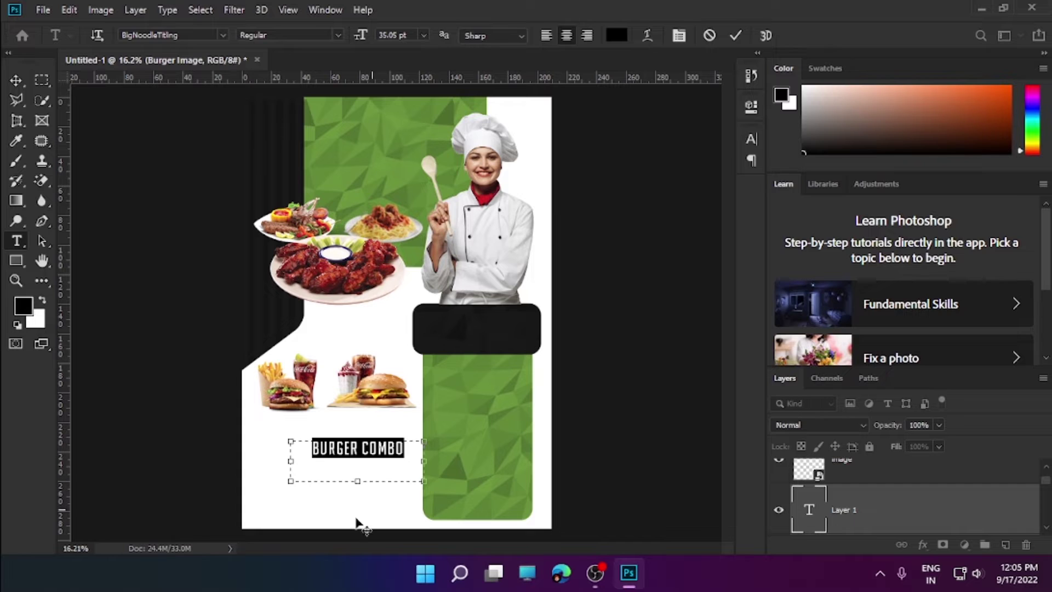
pyautogui.write('nex')
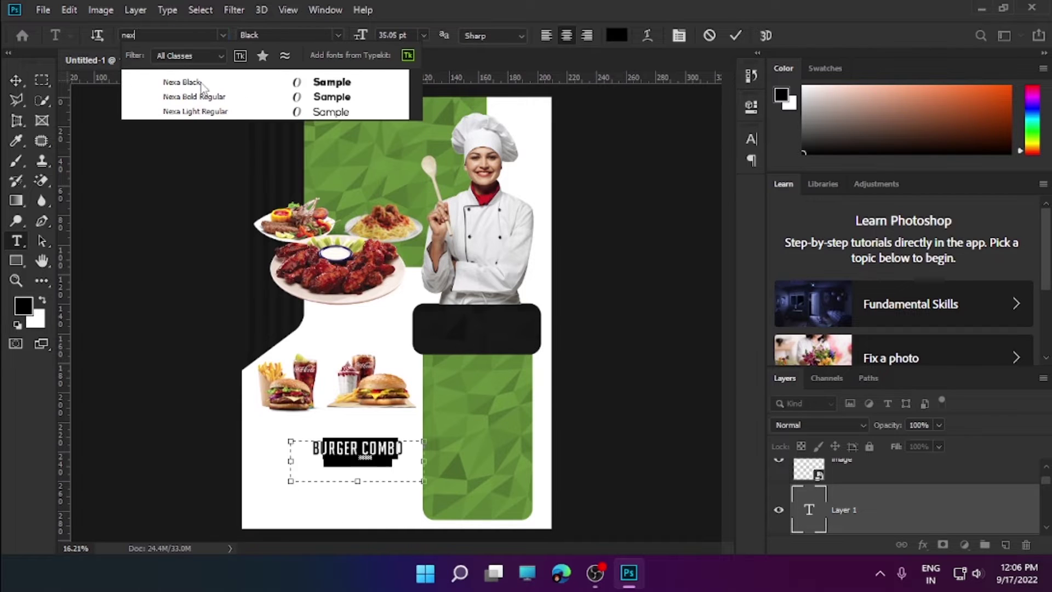
pyautogui.click(202, 84)
pyautogui.moveTo(357, 41); pyautogui.dragTo(348, 45)
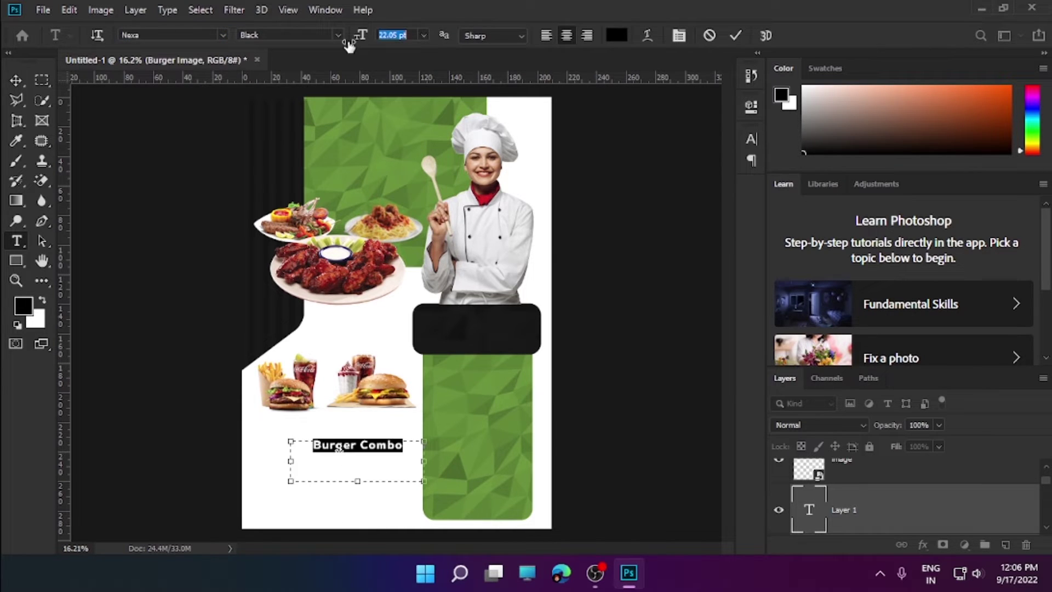
pyautogui.click(617, 37)
pyautogui.write('6ac9')
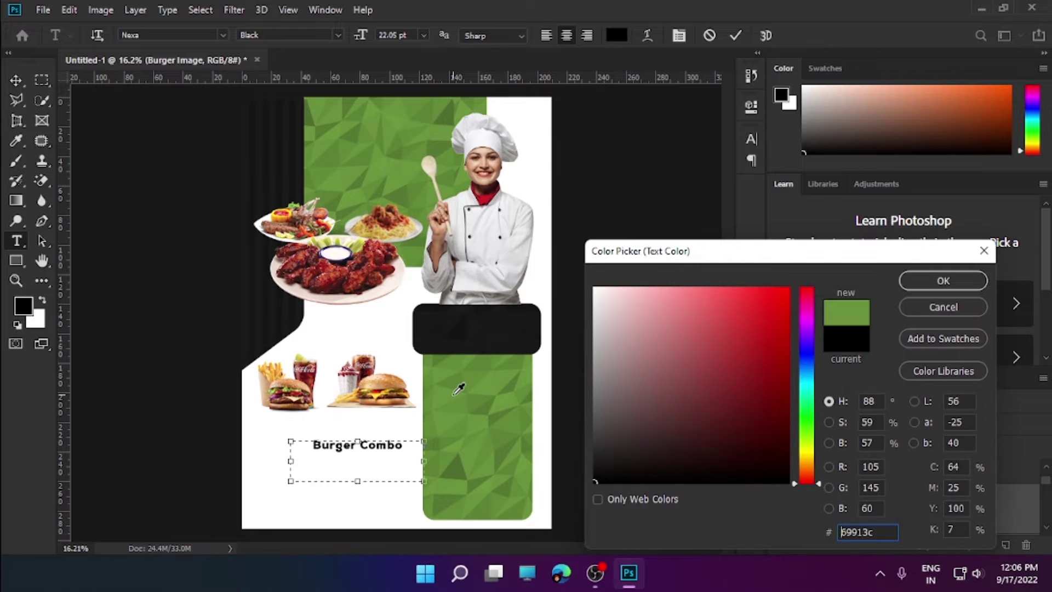
pyautogui.write('00')
pyautogui.click(408, 171)
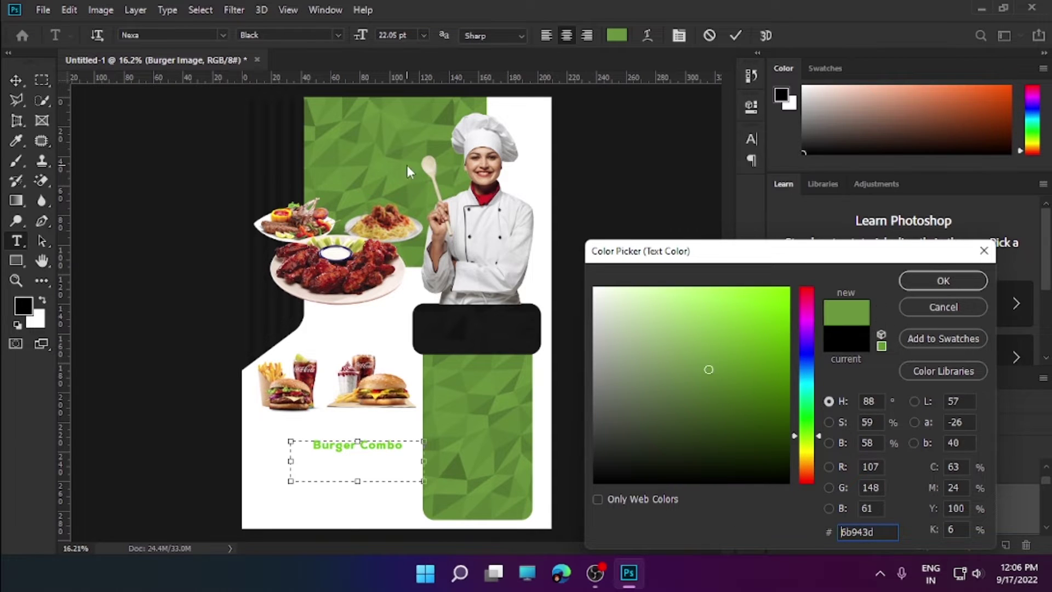
pyautogui.click(941, 288)
pyautogui.click(735, 35)
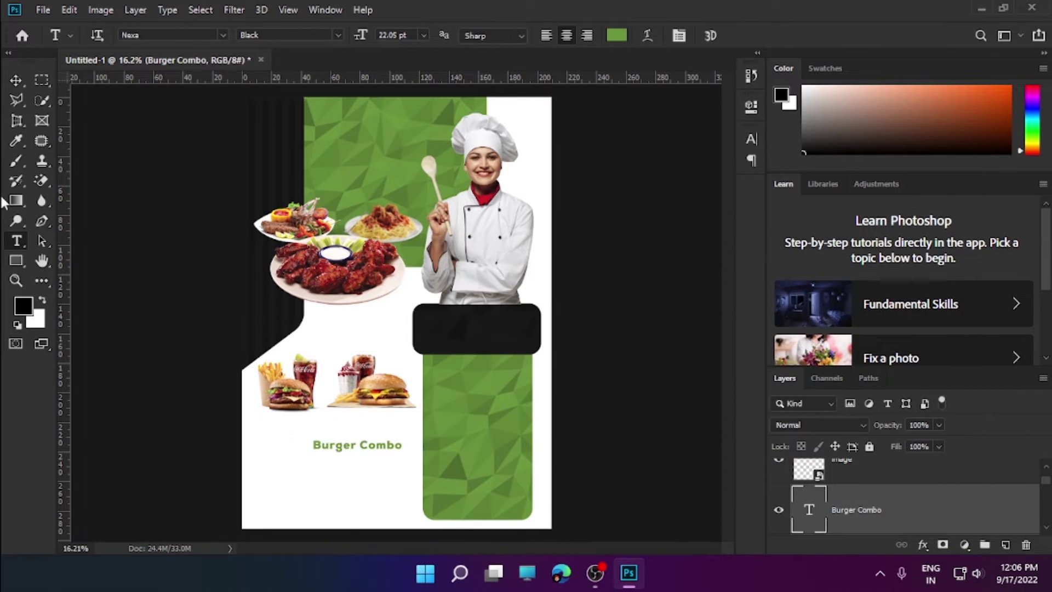
# - Place the Burger Combo caption under the left burgers and a copy under the second combo
pyautogui.press('v')
pyautogui.moveTo(353, 447)
pyautogui.mouseDown()
pyautogui.moveTo(288, 434)
pyautogui.moveTo(414, 436)
pyautogui.mouseUp()
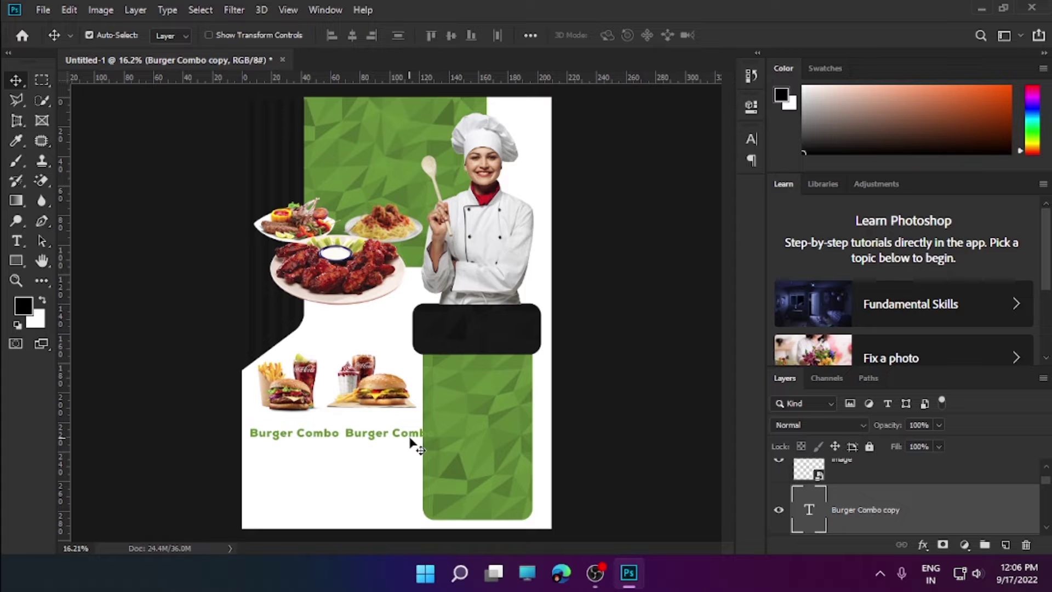
pyautogui.hotkey('ctrl', 'z')
pyautogui.doubleClick(294, 432)
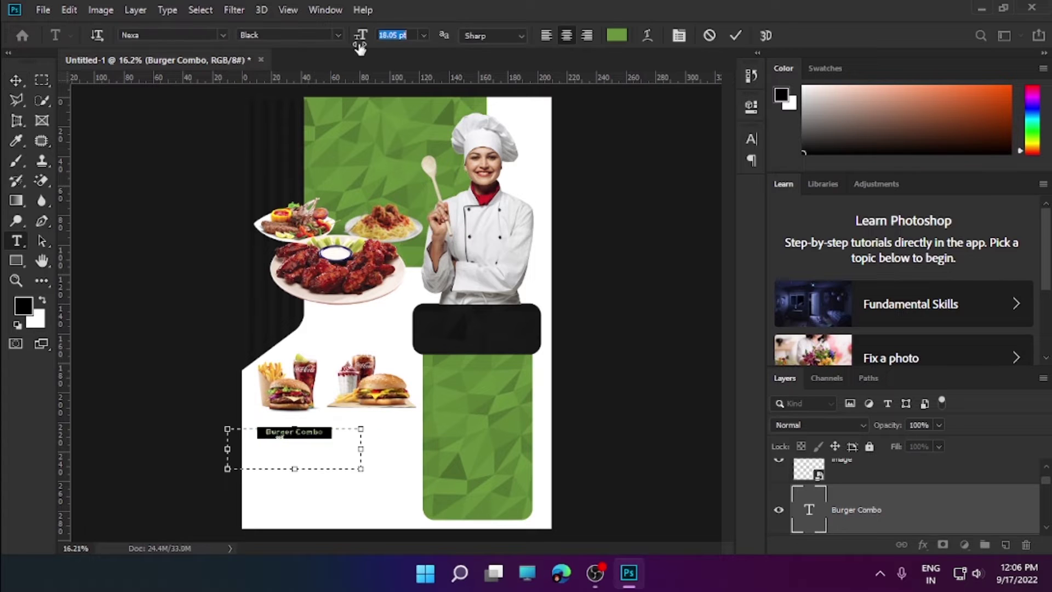
pyautogui.press('Escape')
pyautogui.press('v')
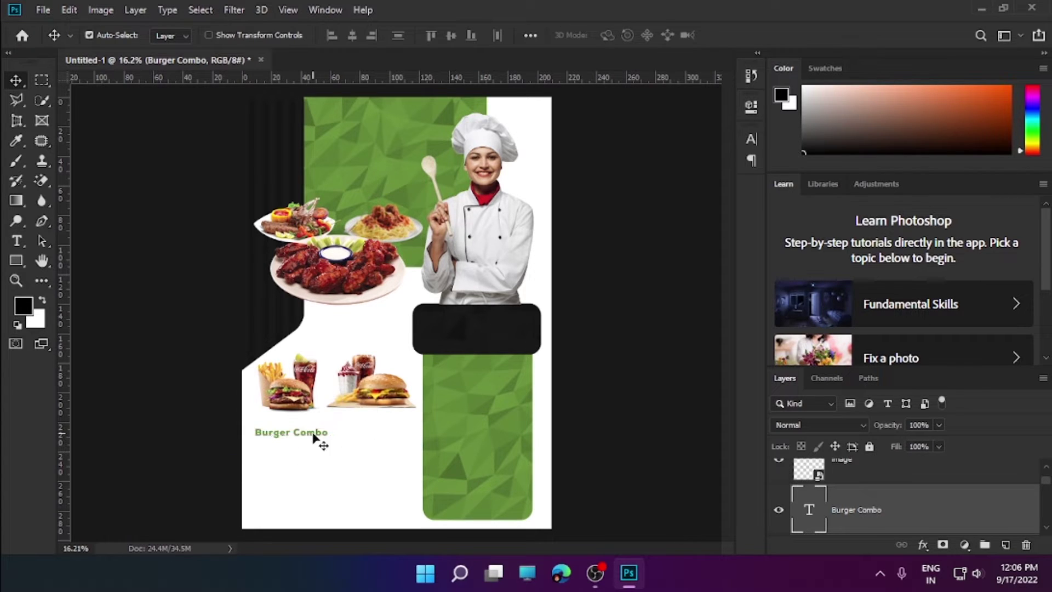
pyautogui.moveTo(321, 438); pyautogui.dragTo(398, 435)
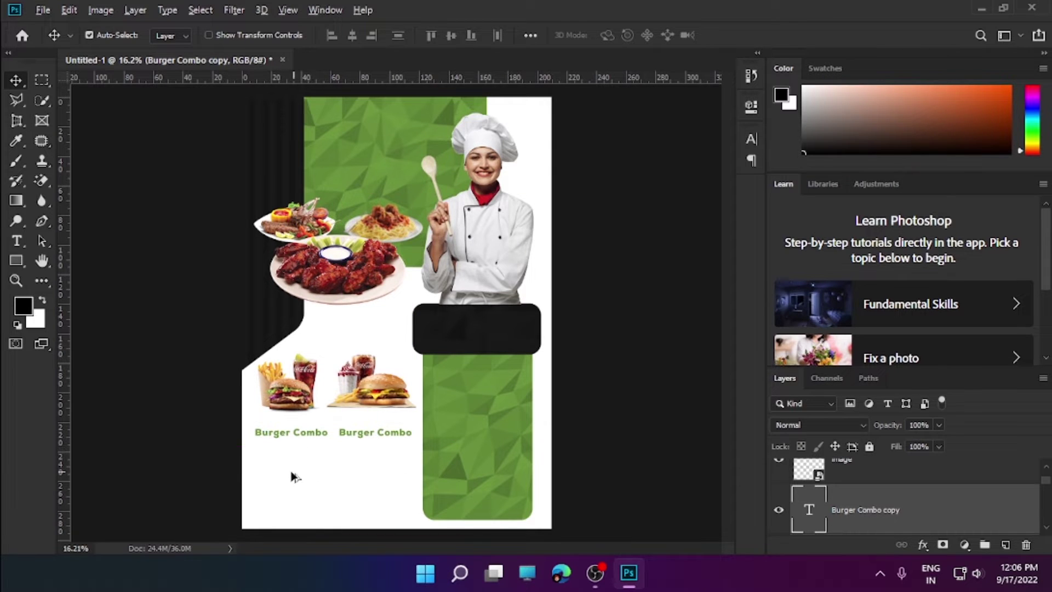
pyautogui.moveTo(304, 436); pyautogui.dragTo(305, 450)
pyautogui.moveTo(393, 437); pyautogui.dragTo(390, 450)
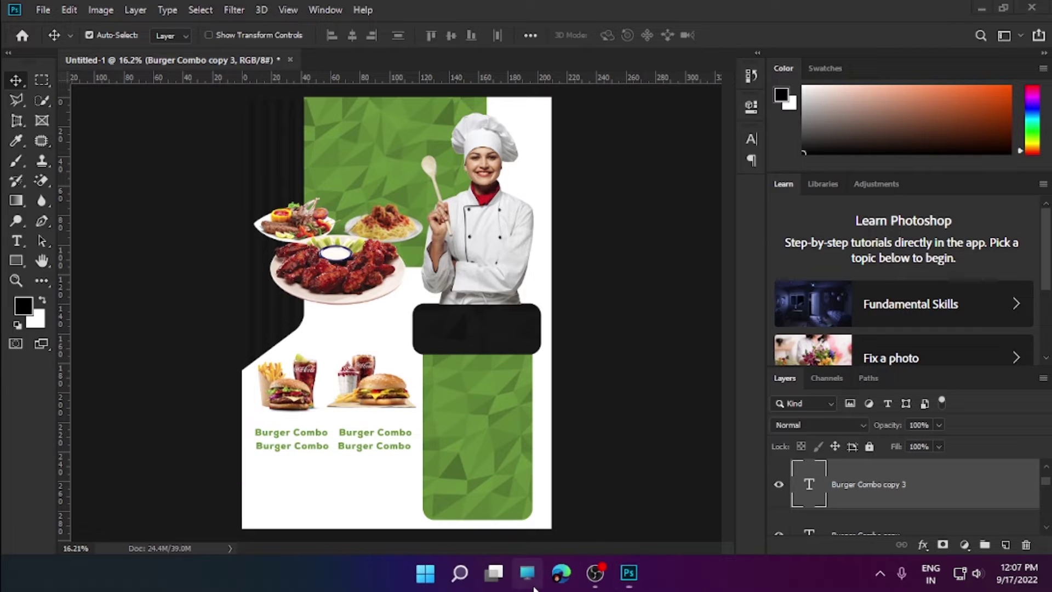
# - Open New Text Document.txt from E: > PHOTOSHOP PROJECT FILES > FOOD POSTER
pyautogui.click(527, 572)
pyautogui.doubleClick(662, 271)
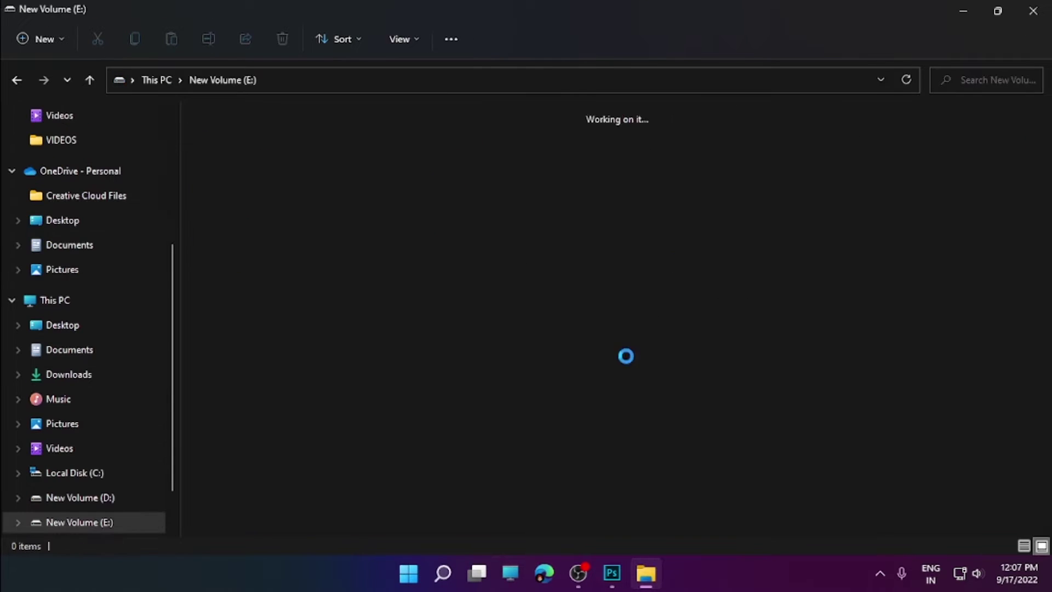
pyautogui.scroll(-1, 535, 394)
pyautogui.scroll(2, 538, 394)
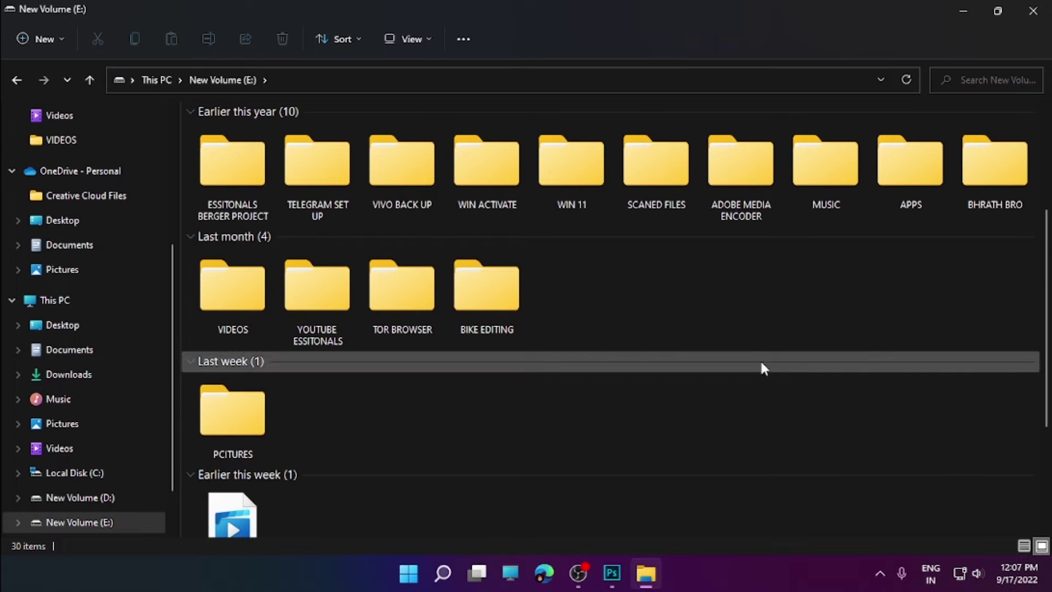
pyautogui.scroll(3, 764, 367)
pyautogui.doubleClick(343, 195)
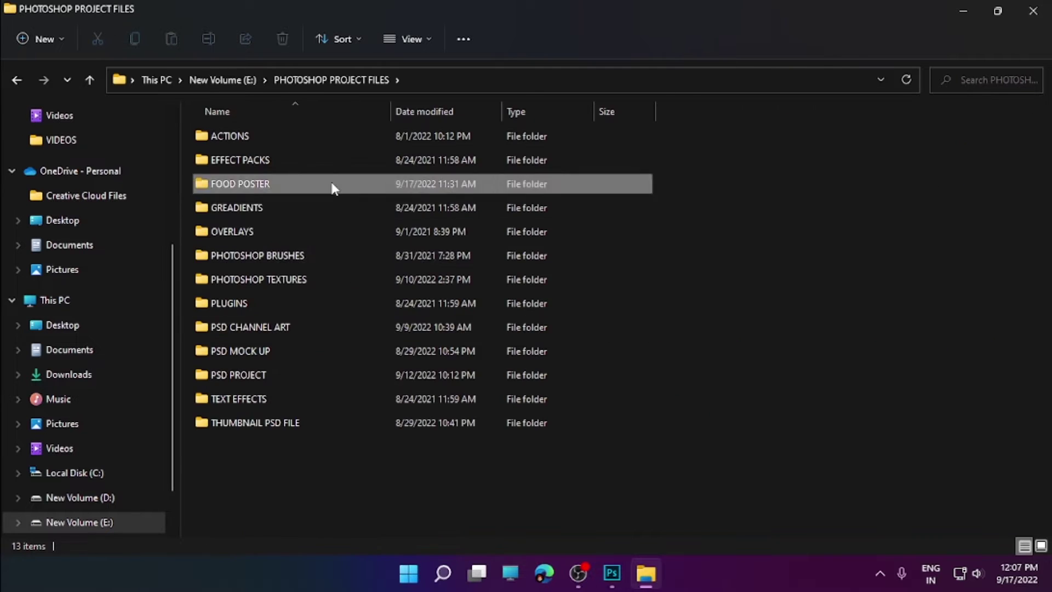
pyautogui.doubleClick(334, 188)
pyautogui.doubleClick(596, 271)
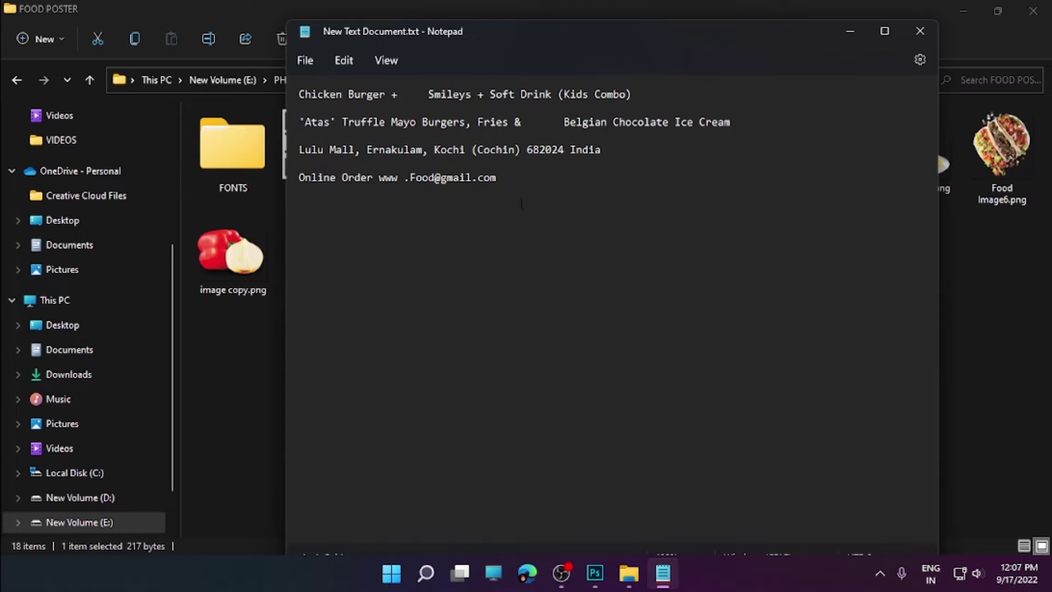
# - Select the Kids Combo description line and start editing the lower-left Burger Combo text
pyautogui.moveTo(361, 94); pyautogui.dragTo(631, 94)
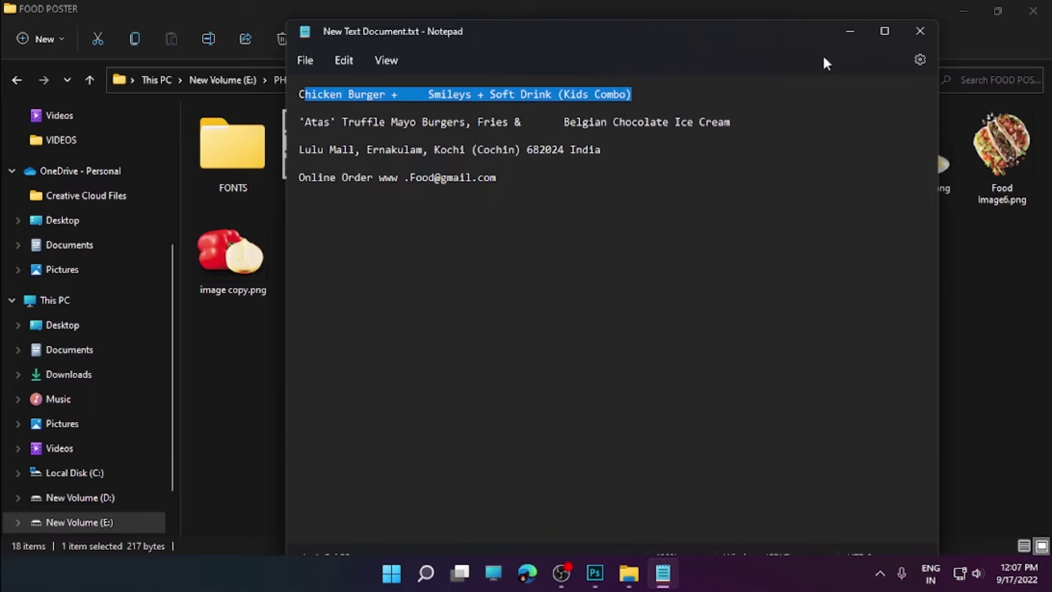
pyautogui.click(850, 30)
pyautogui.click(962, 11)
pyautogui.doubleClick(290, 451)
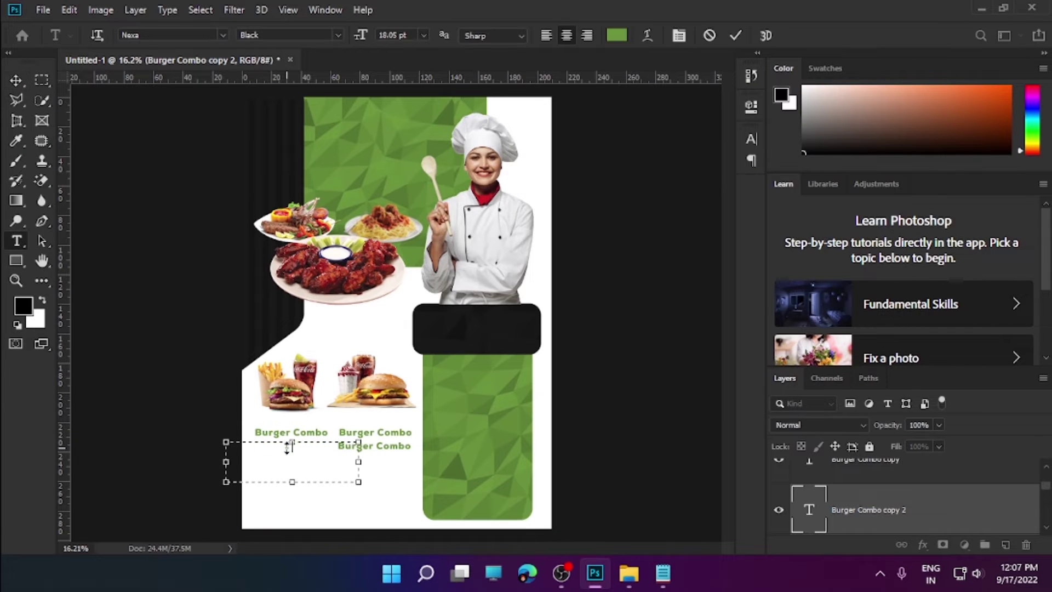
# - Paste the Kids Combo description in black 000000 with larger size and wider leading
pyautogui.hotkey('ctrl', 'v')
pyautogui.hotkey('ctrl', 'a')
pyautogui.click(616, 35)
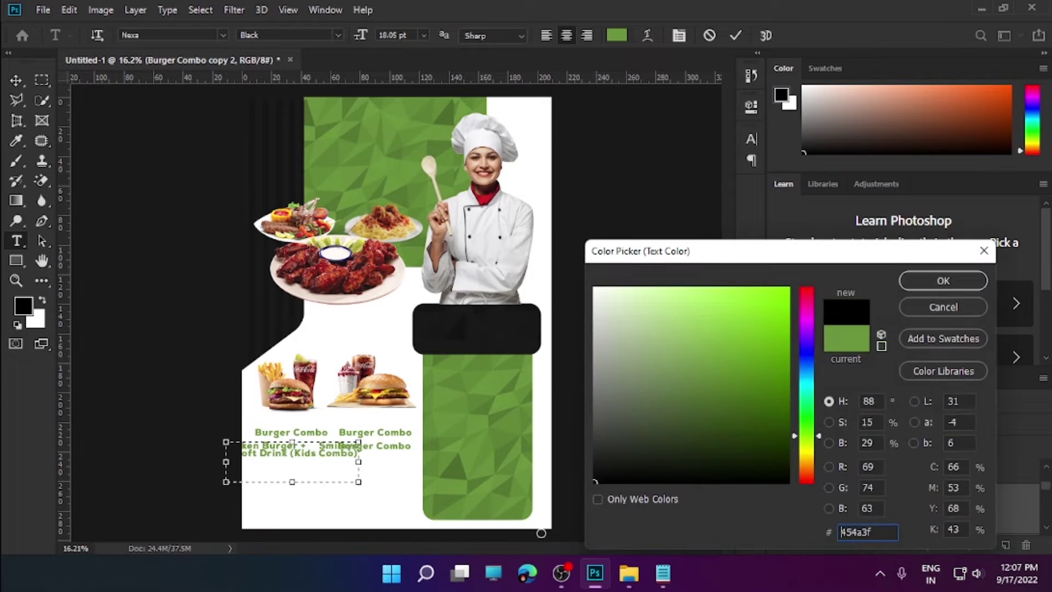
pyautogui.write('000000')
pyautogui.click(941, 279)
pyautogui.moveTo(361, 50); pyautogui.dragTo(366, 53)
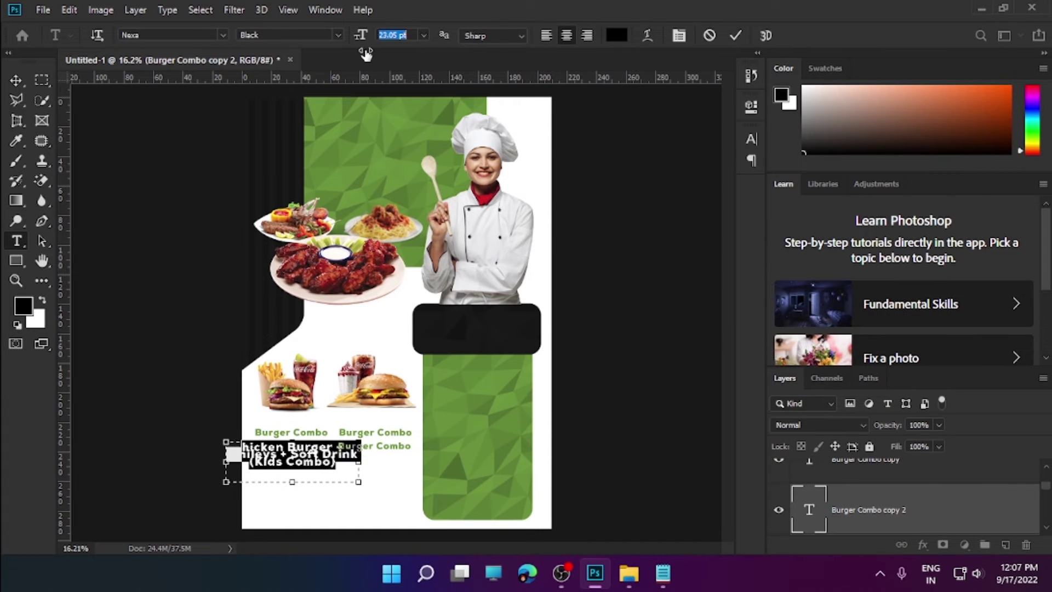
pyautogui.click(749, 140)
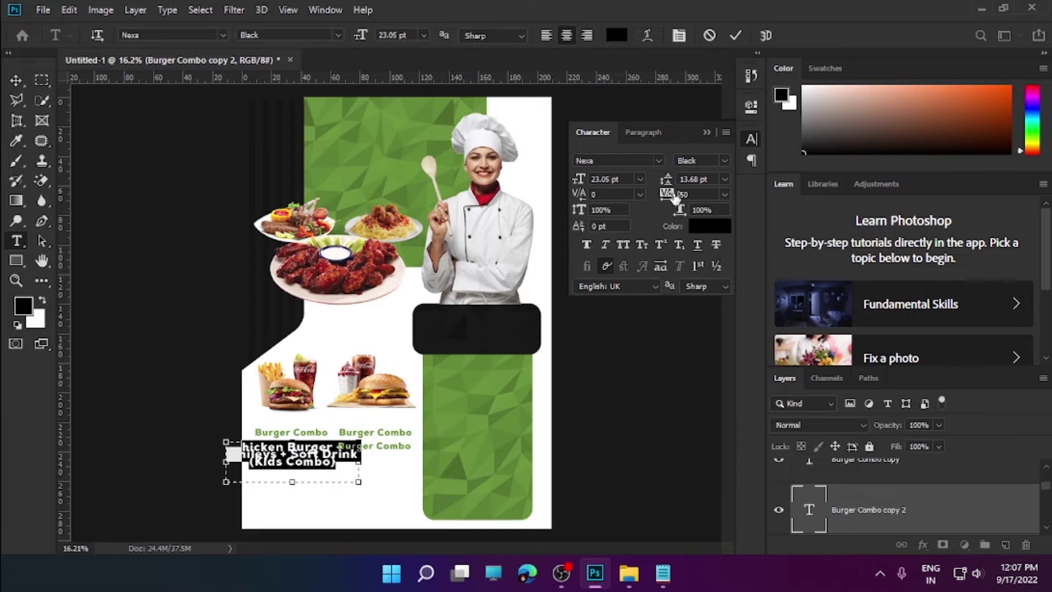
pyautogui.moveTo(667, 180); pyautogui.dragTo(674, 181)
pyautogui.click(751, 138)
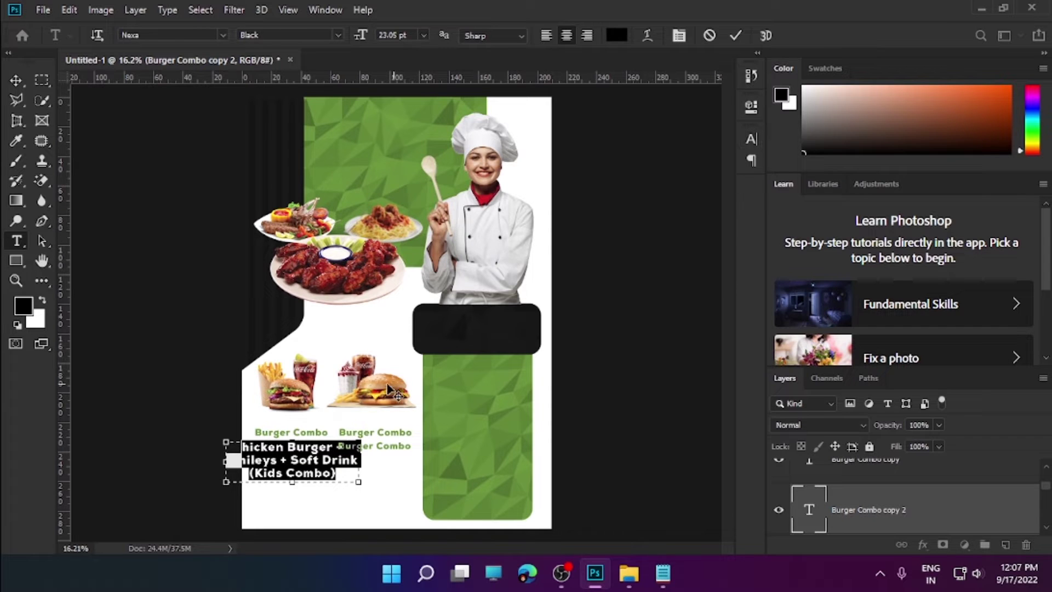
# - Scale the Kids Combo description to about 84%, move it up, and delete the extra Burger Combo label
pyautogui.click(16, 80)
pyautogui.hotkey('ctrl', 't')
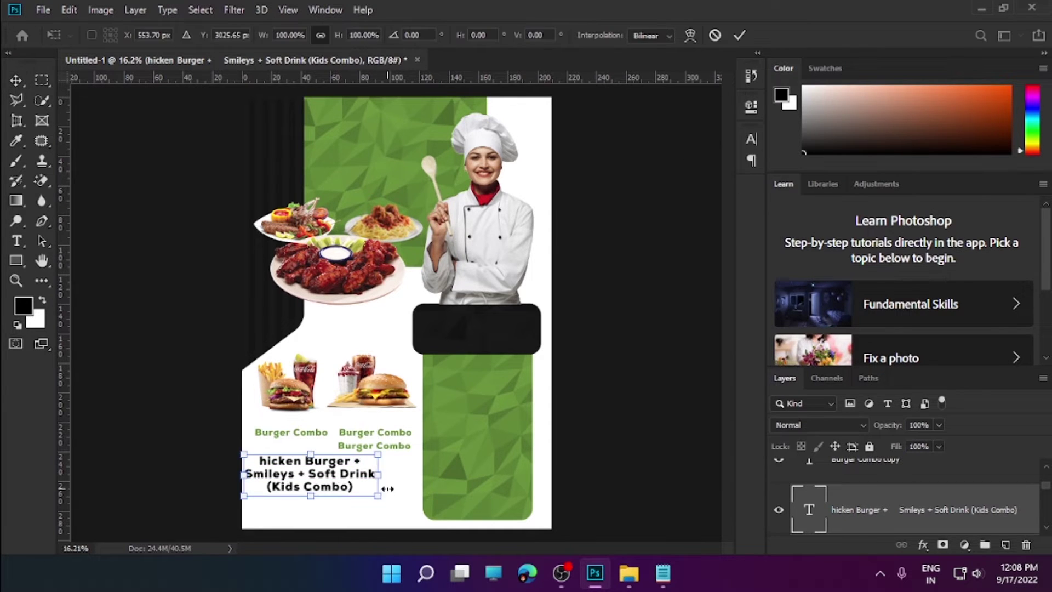
pyautogui.moveTo(378, 455); pyautogui.dragTo(357, 457)
pyautogui.press('Return')
pyautogui.moveTo(298, 476)
pyautogui.mouseDown()
pyautogui.moveTo(300, 467)
pyautogui.moveTo(405, 464)
pyautogui.mouseUp()
pyautogui.hotkey('ctrl', 't')
pyautogui.press('Return')
pyautogui.click(399, 451)
pyautogui.press('Delete')
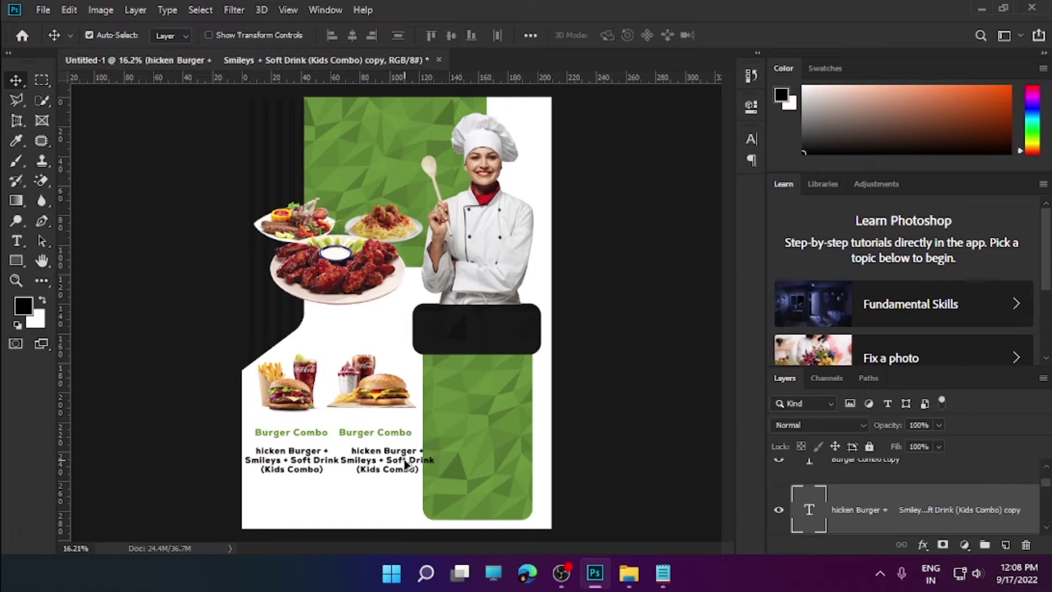
# - Copy the 'Atas' Truffle line from the notes and paste it into the right-hand description
pyautogui.click(672, 570)
pyautogui.click(294, 120)
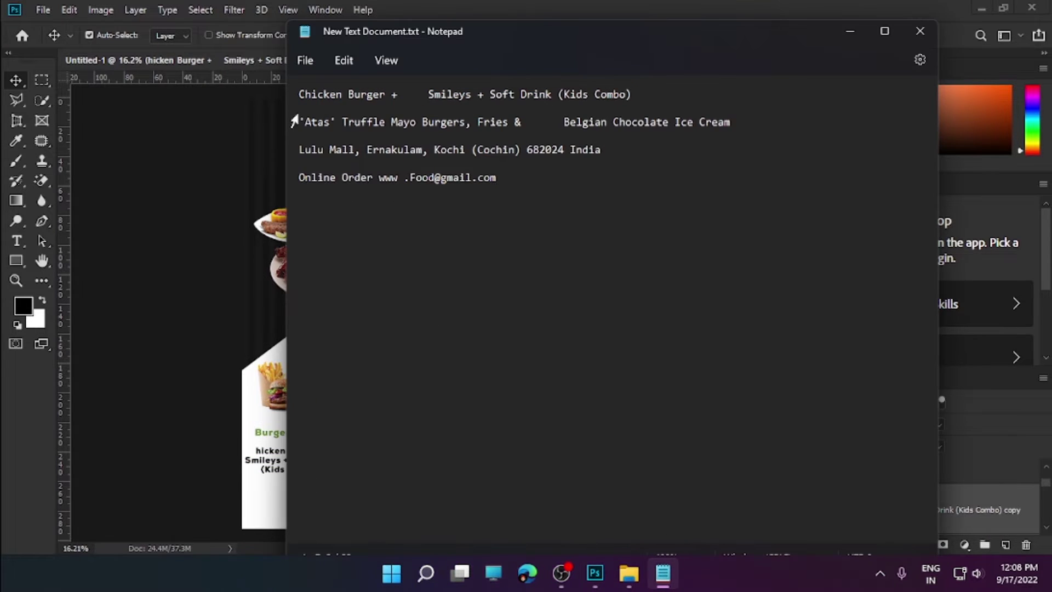
pyautogui.moveTo(300, 122); pyautogui.dragTo(732, 122)
pyautogui.rightClick(723, 124)
pyautogui.click(745, 202)
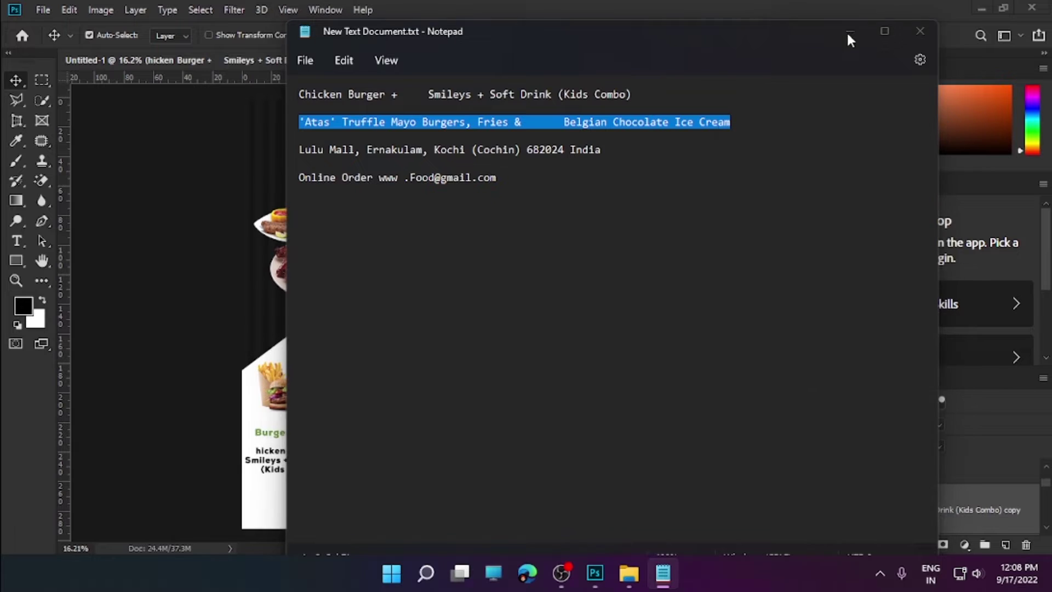
pyautogui.click(850, 31)
pyautogui.doubleClick(408, 455)
pyautogui.hotkey('ctrl', 'v')
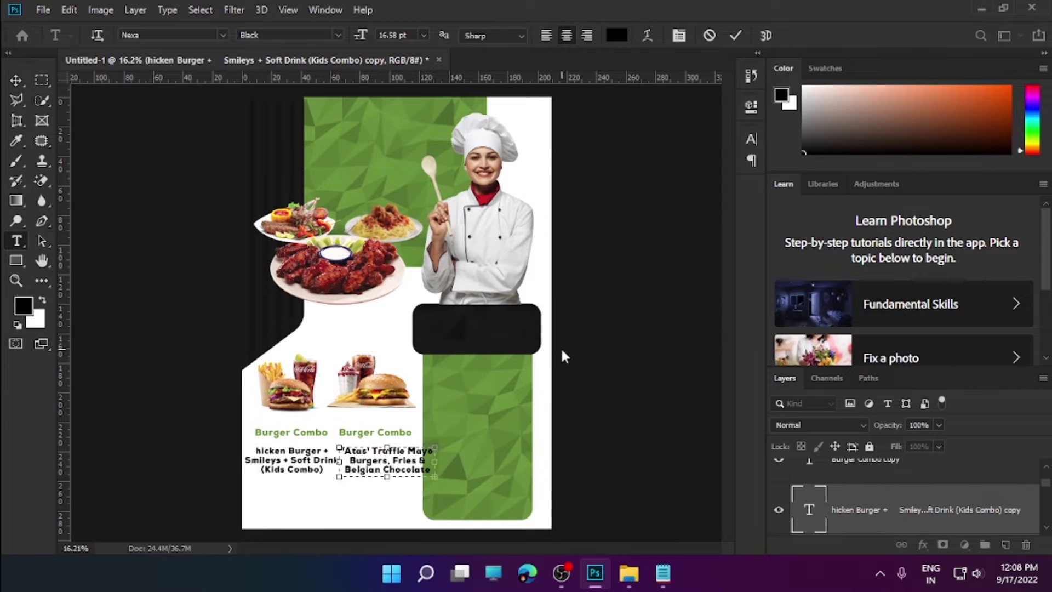
# - Commit the 'Atas' Truffle text and nudge it into place under the right heading
pyautogui.hotkey('ctrl', 'Return')
pyautogui.press('v')
pyautogui.moveTo(400, 439); pyautogui.dragTo(396, 435)
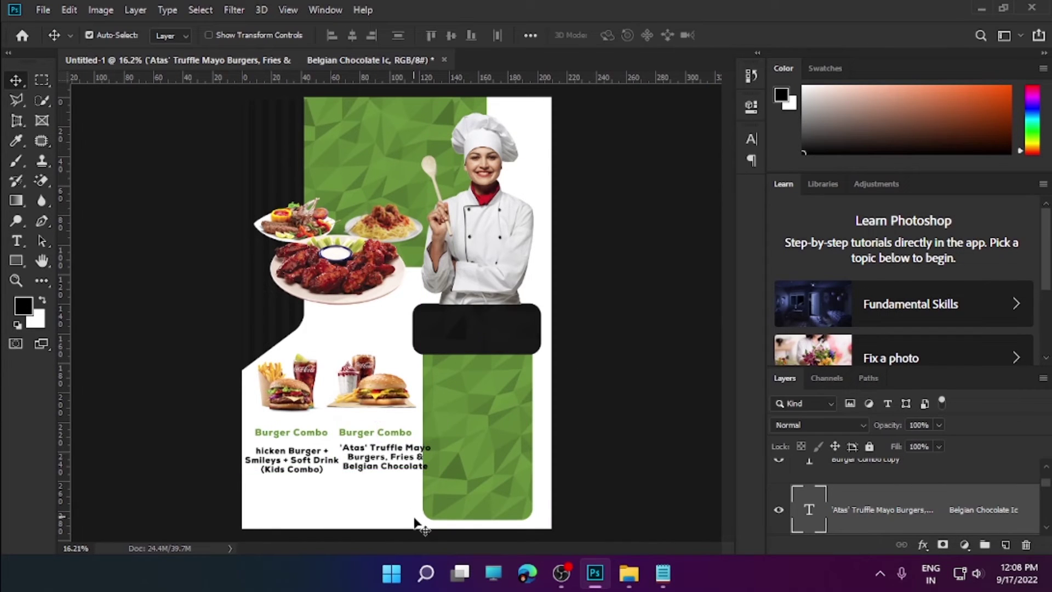
pyautogui.hotkey('shift', 'Down')
pyautogui.hotkey('shift', 'Down')
pyautogui.hotkey('shift', 'Down')
pyautogui.hotkey('shift', 'Down')
pyautogui.hotkey('shift', 'Down')
# - Shrink the Kids Combo description slightly and scale the 'Atas' Truffle text to 78%
pyautogui.keyDown('ctrl'); pyautogui.click(301, 469); pyautogui.keyUp('ctrl')
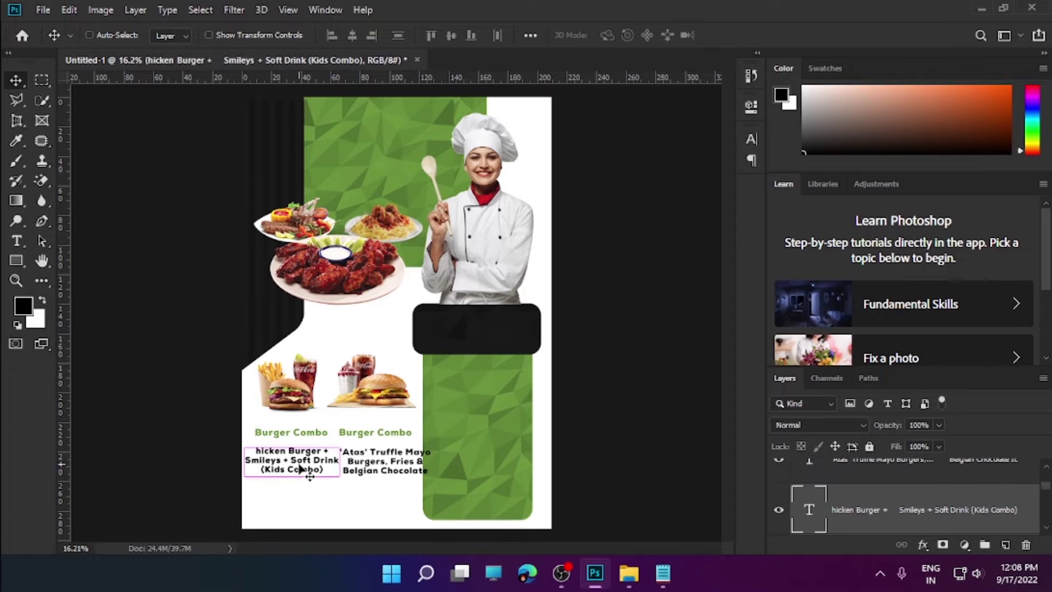
pyautogui.hotkey('ctrl', 't')
pyautogui.moveTo(338, 477); pyautogui.dragTo(334, 475)
pyautogui.press('Return')
pyautogui.keyDown('ctrl'); pyautogui.click(409, 463); pyautogui.keyUp('ctrl')
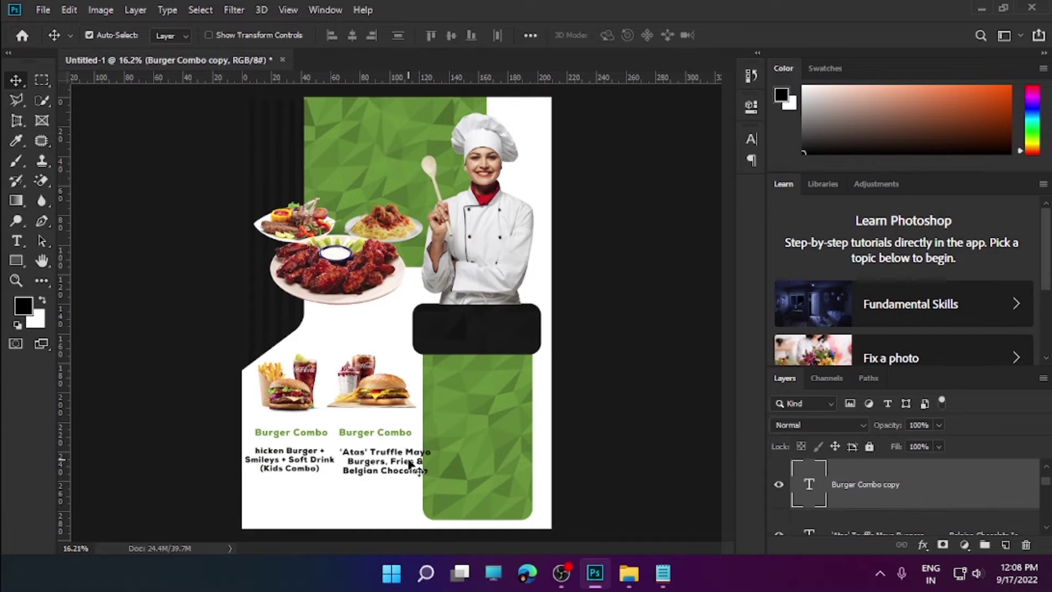
pyautogui.hotkey('ctrl', 't')
pyautogui.moveTo(433, 478); pyautogui.dragTo(393, 454)
pyautogui.press('Return')
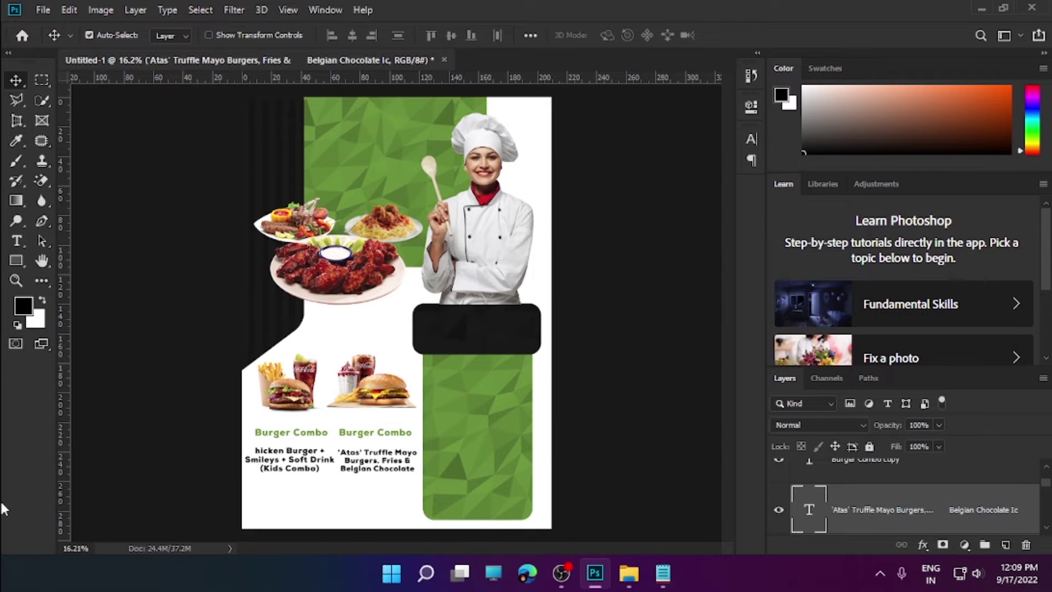
# - Draw a green-filled rounded rectangle pill below the Kids Combo text
pyautogui.rightClick(16, 260)
pyautogui.click(71, 275)
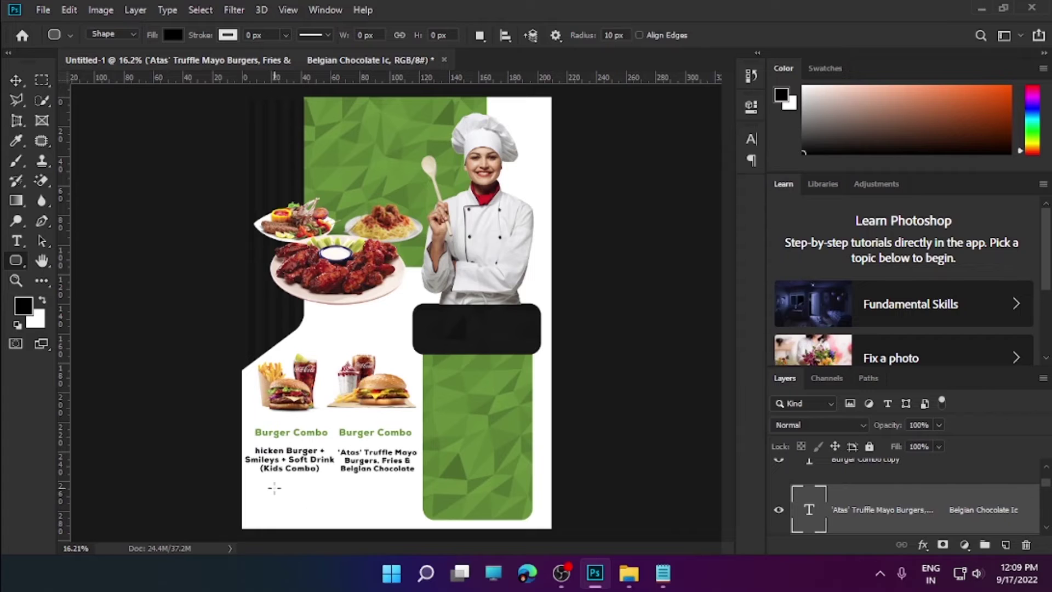
pyautogui.moveTo(268, 488); pyautogui.dragTo(350, 508)
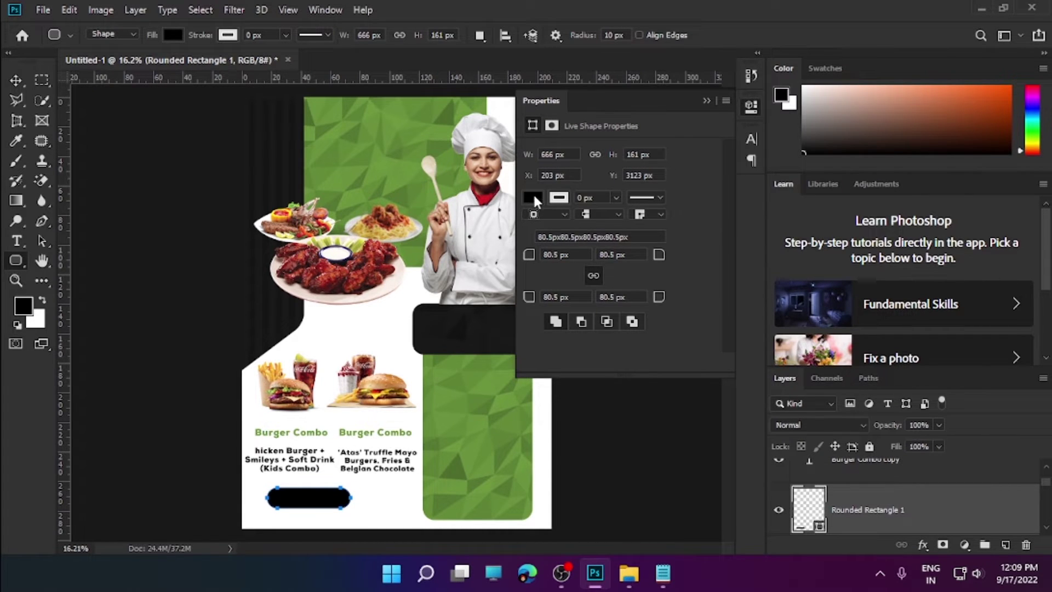
pyautogui.click(533, 197)
pyautogui.click(533, 279)
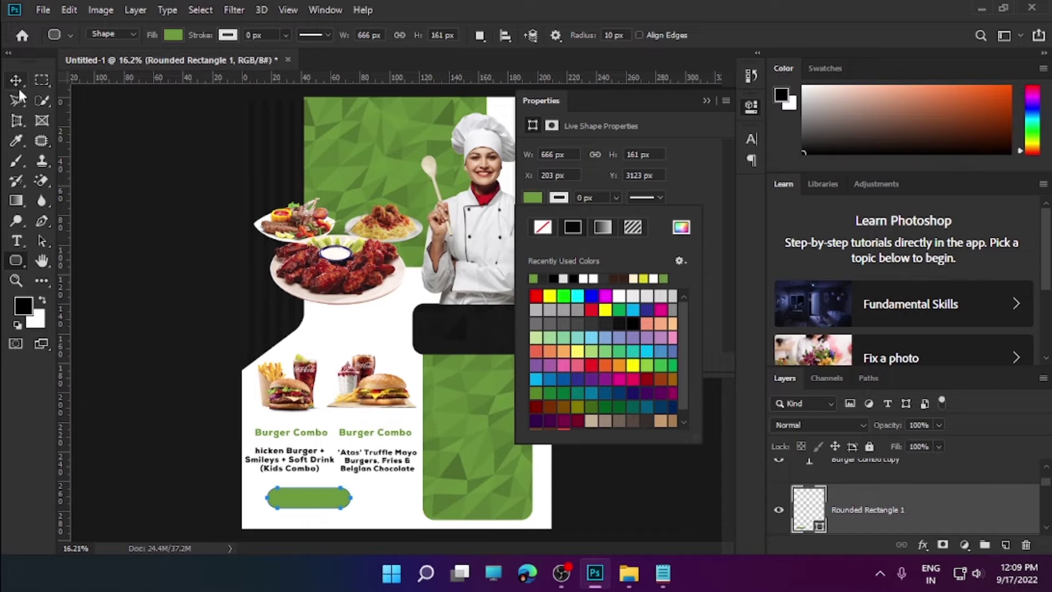
pyautogui.click(16, 82)
# - Move the pill, both Burger Combo headings and the descriptions up into alignment
pyautogui.click(707, 100)
pyautogui.moveTo(300, 503); pyautogui.dragTo(282, 494)
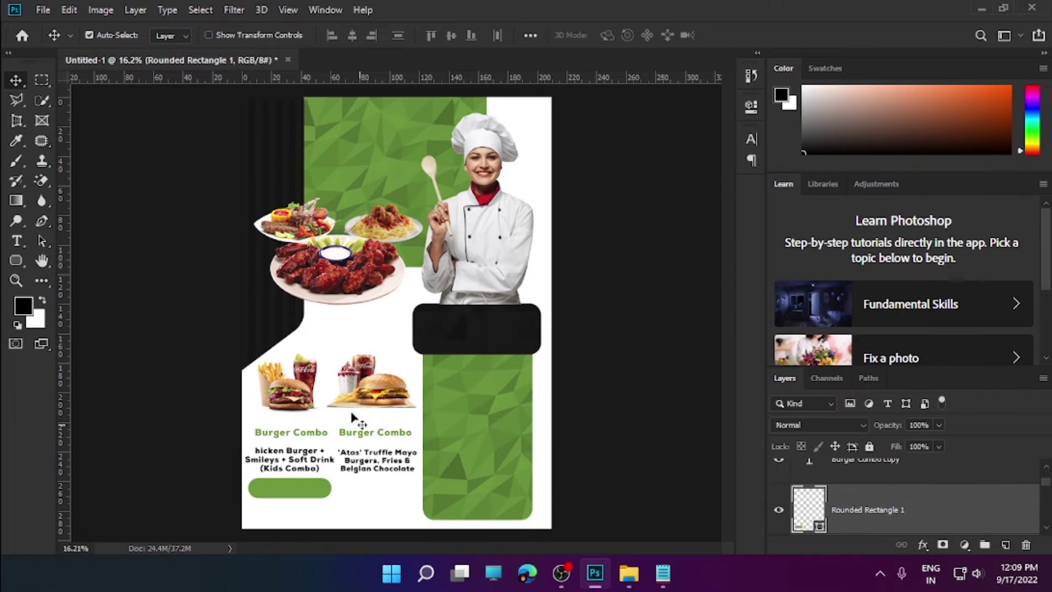
pyautogui.moveTo(285, 442); pyautogui.dragTo(285, 433)
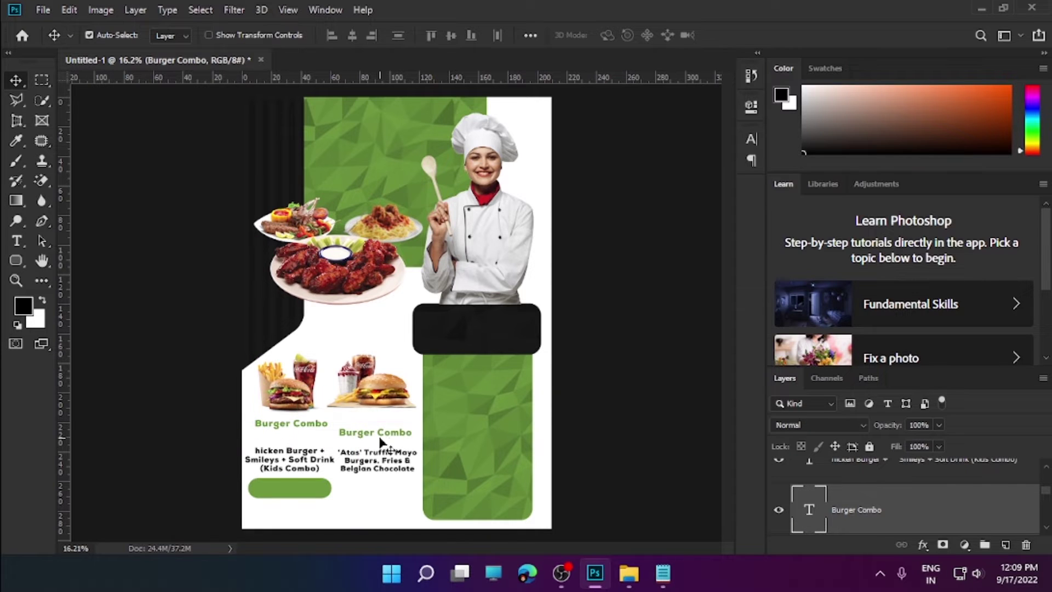
pyautogui.moveTo(373, 433)
pyautogui.mouseDown()
pyautogui.moveTo(376, 423)
pyautogui.moveTo(396, 438)
pyautogui.mouseUp()
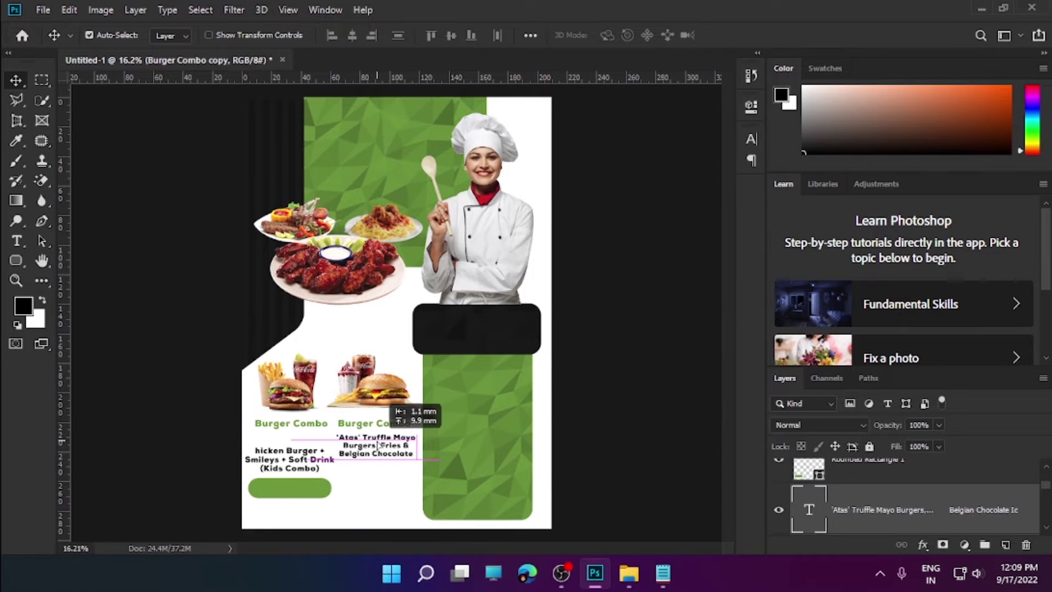
pyautogui.moveTo(295, 459); pyautogui.dragTo(296, 447)
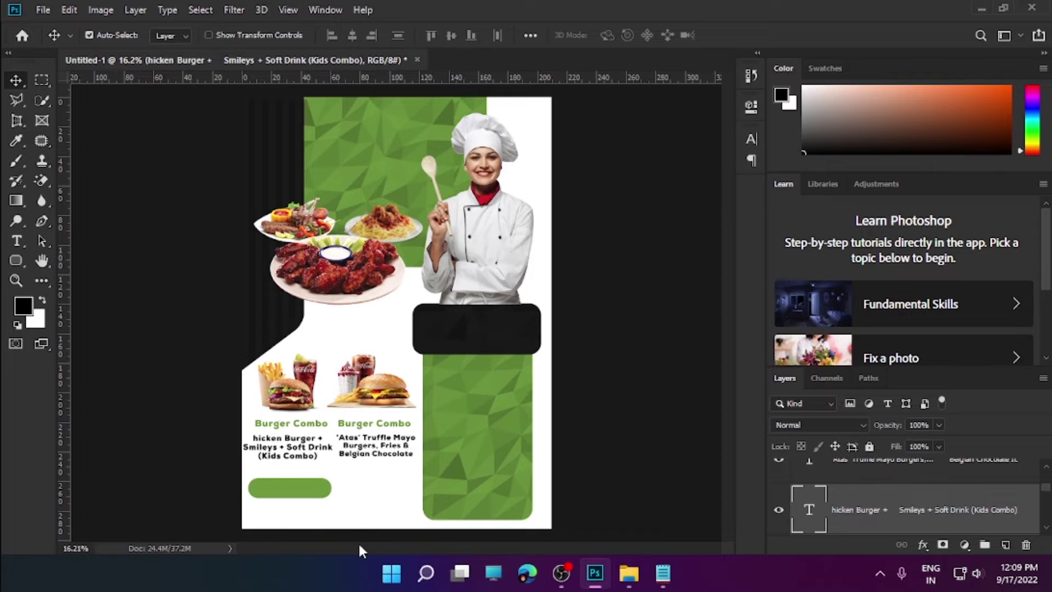
pyautogui.moveTo(289, 493)
pyautogui.mouseDown()
pyautogui.moveTo(289, 476)
pyautogui.moveTo(297, 485)
pyautogui.mouseUp()
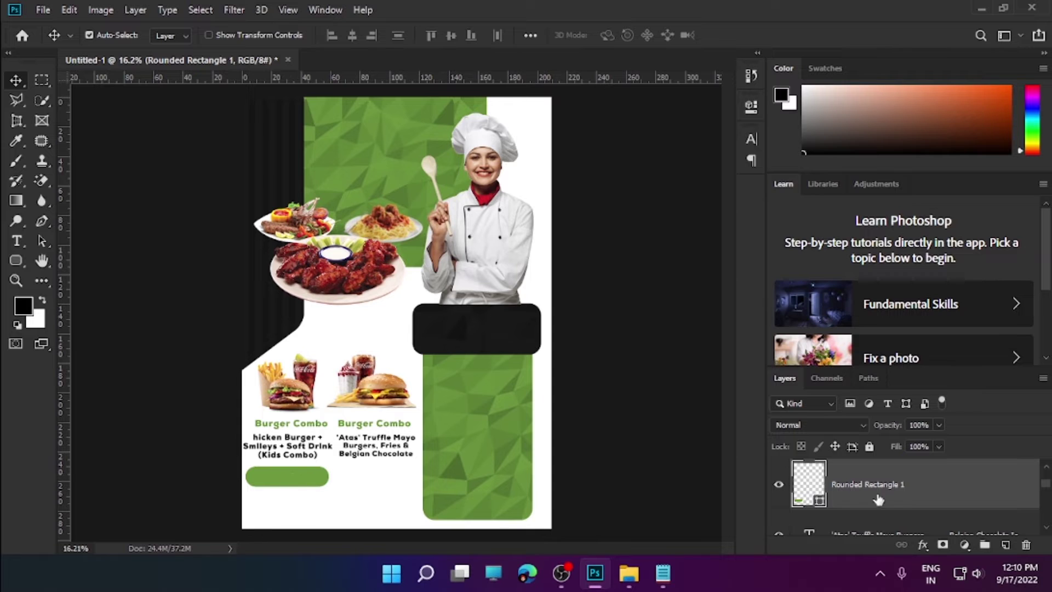
# - Duplicate the green pill and recolour the original dark brown
pyautogui.hotkey('ctrl', 'j')
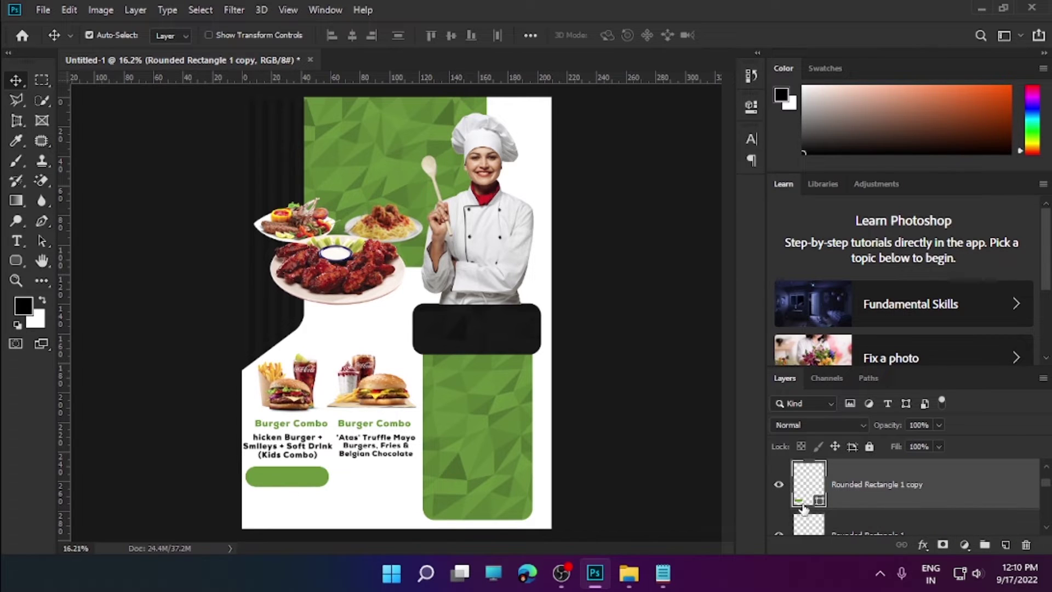
pyautogui.scroll(-1, 803, 509)
pyautogui.click(806, 506)
pyautogui.doubleClick(806, 509)
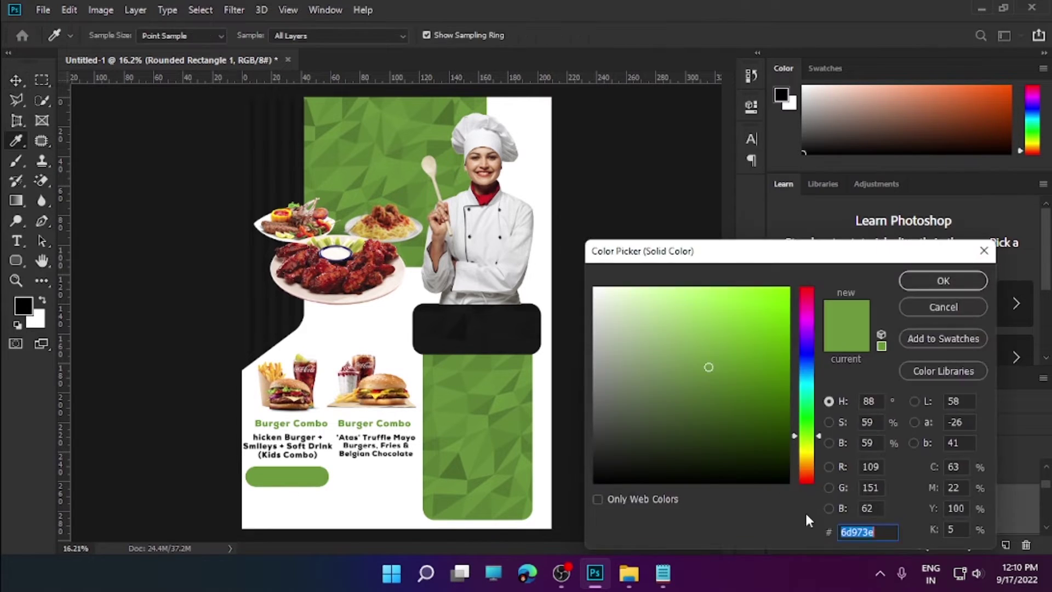
pyautogui.press('BackSpace')
pyautogui.write('37')
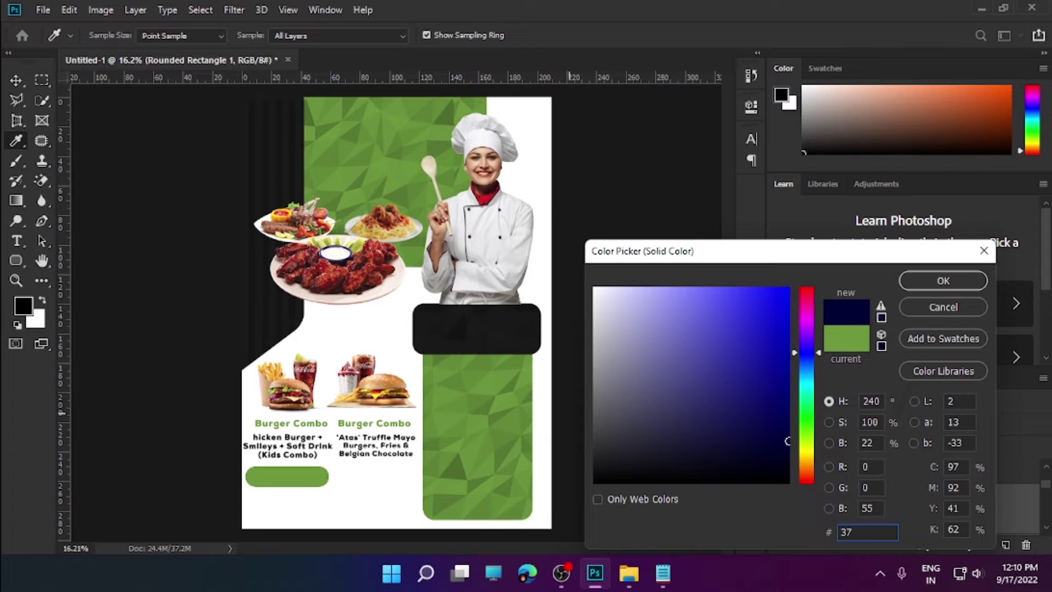
pyautogui.write('211')
pyautogui.write('7')
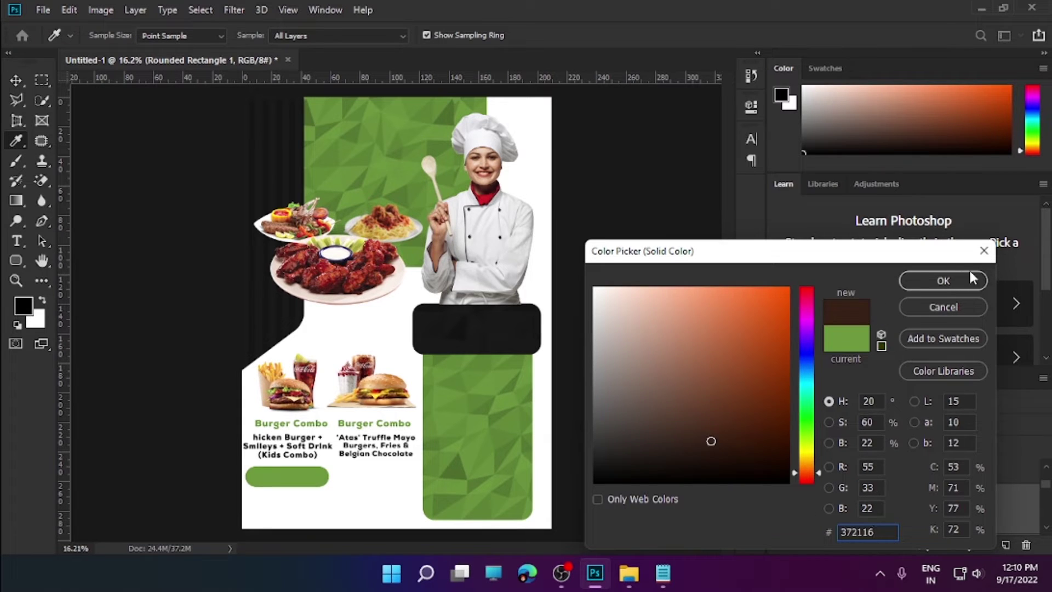
pyautogui.click(952, 271)
# - Remove the green copy's right half at a midpoint guide and merge into a green-and-brown pill
pyautogui.click(871, 467)
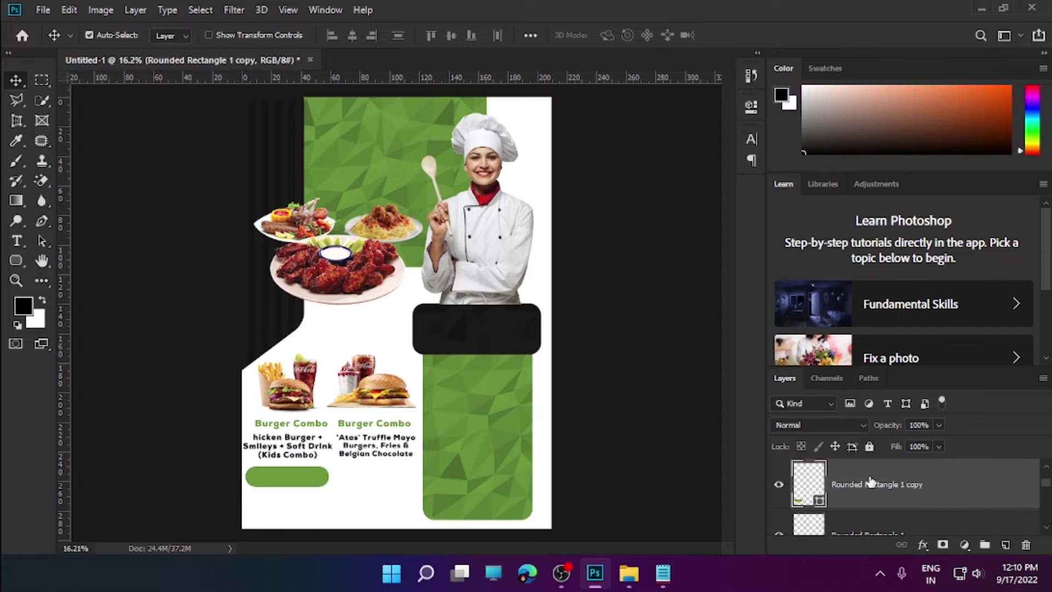
pyautogui.rightClick(873, 482)
pyautogui.click(797, 238)
pyautogui.moveTo(67, 351); pyautogui.dragTo(287, 351)
pyautogui.click(42, 80)
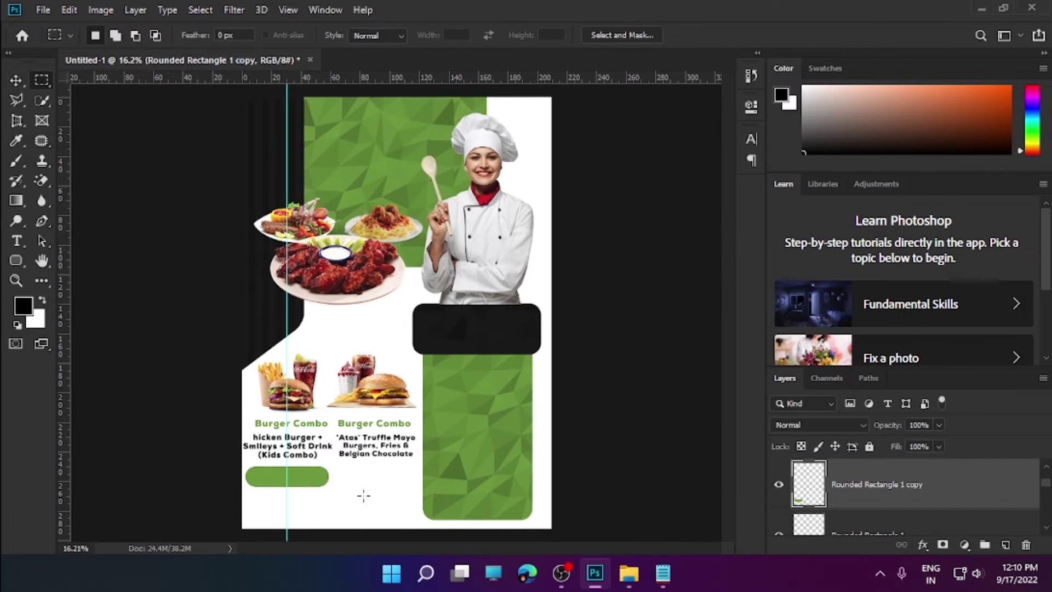
pyautogui.press('Delete')
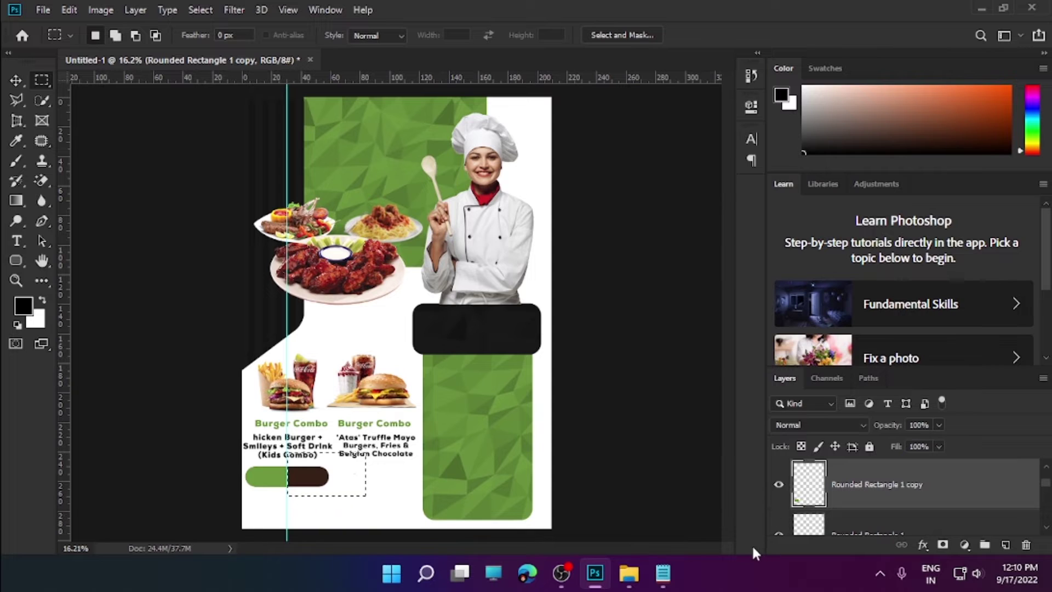
pyautogui.keyDown('shift'); pyautogui.click(859, 530); pyautogui.keyUp('shift')
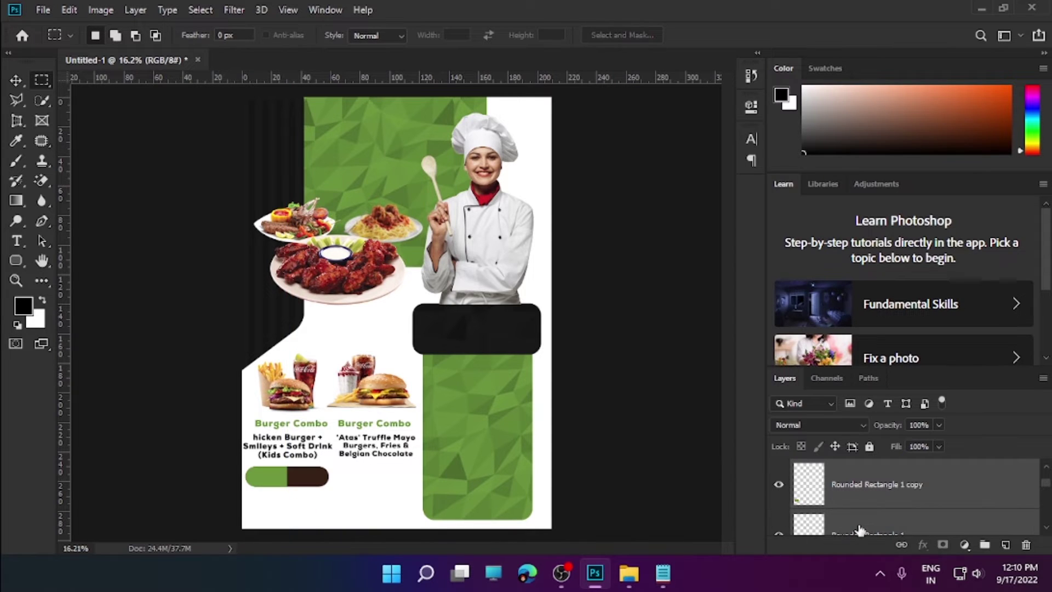
pyautogui.hotkey('ctrl', 'e')
# - Place a copy of the two-tone pill under the second combo and zoom in on the pills
pyautogui.press('v')
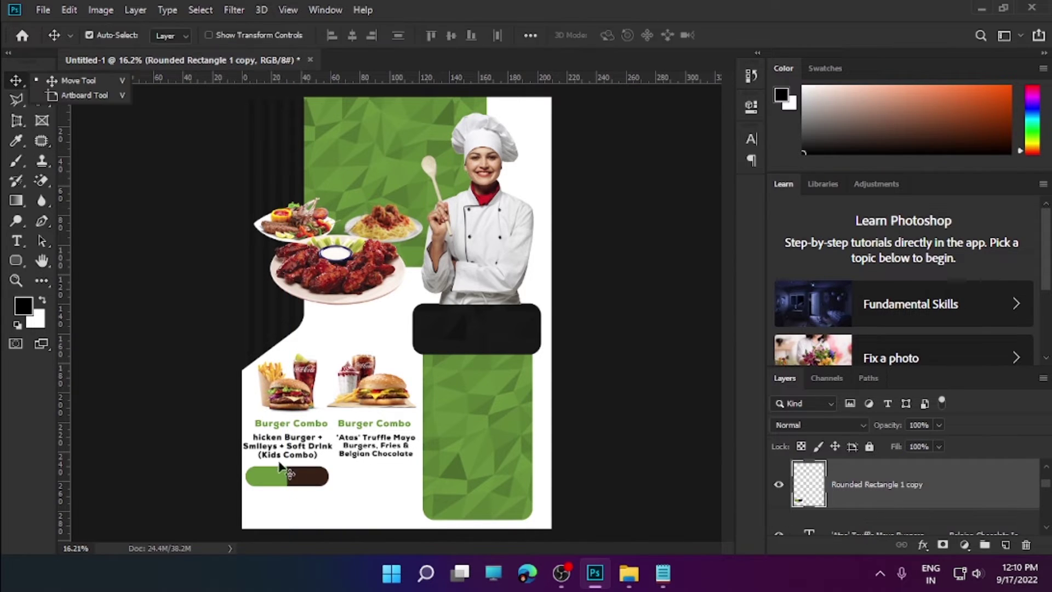
pyautogui.moveTo(305, 481); pyautogui.dragTo(398, 481)
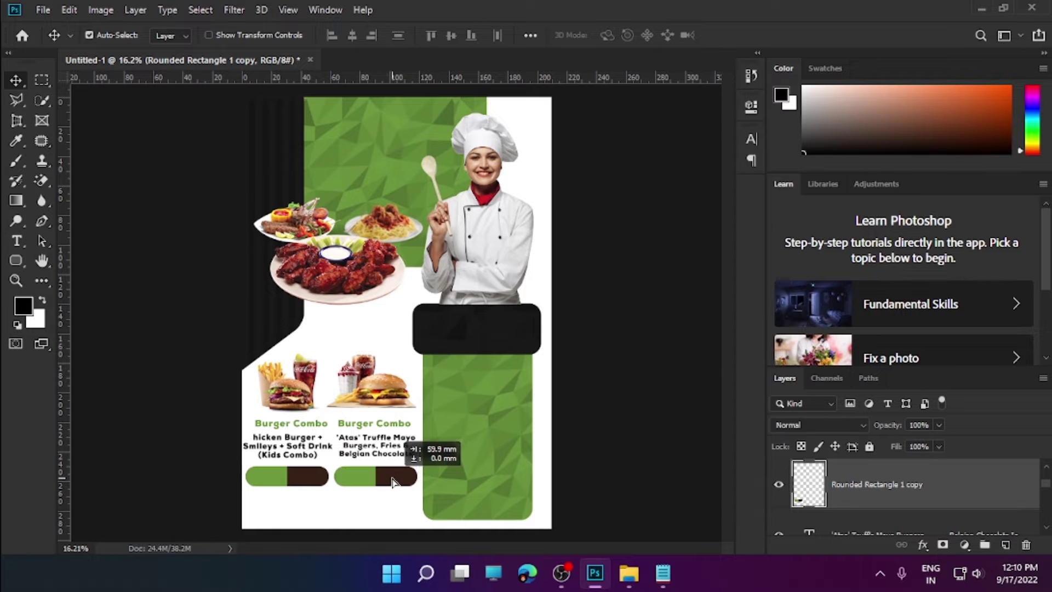
pyautogui.press('z')
pyautogui.click(517, 446)
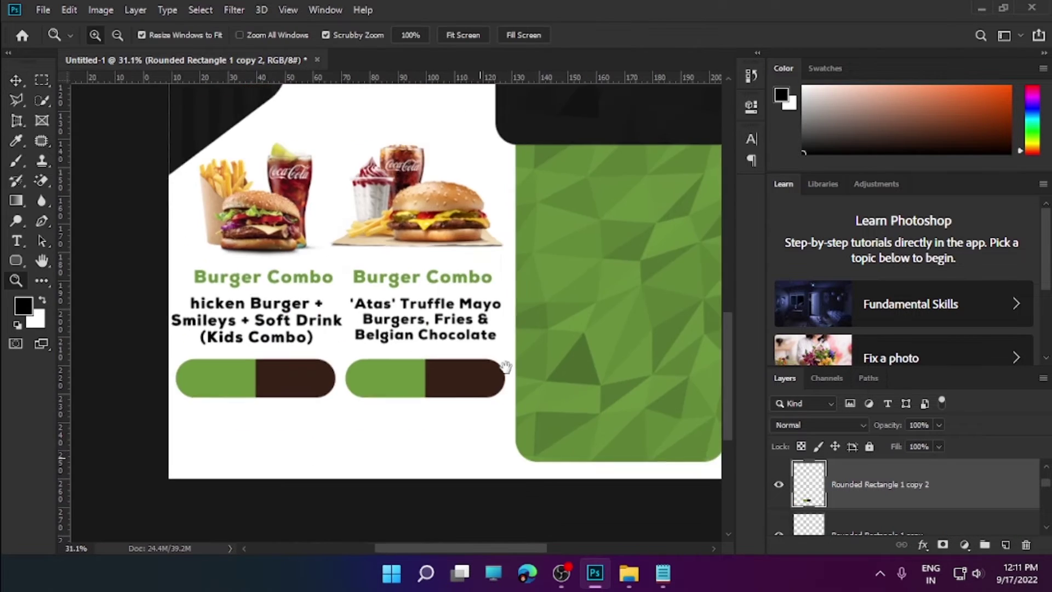
pyautogui.moveTo(505, 367); pyautogui.dragTo(498, 500)
# - Type the word PRICE below the pills and set it in BigNoodleTitling
pyautogui.moveTo(236, 442); pyautogui.dragTo(380, 488)
pyautogui.press('BackSpace')
pyautogui.write('RIC')
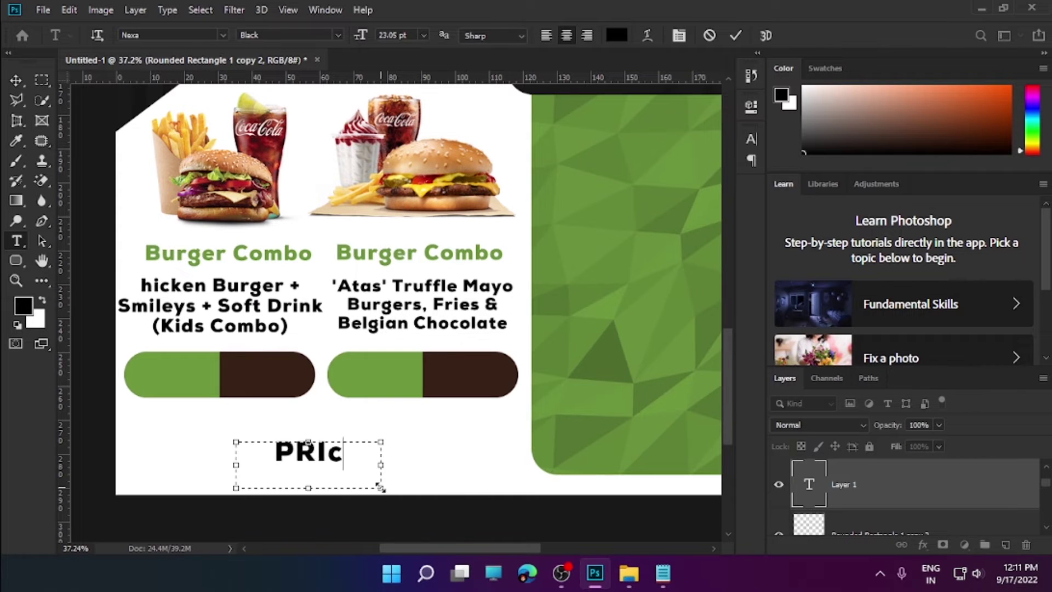
pyautogui.write('E')
pyautogui.press('BackSpace')
pyautogui.press('BackSpace')
pyautogui.write('CE')
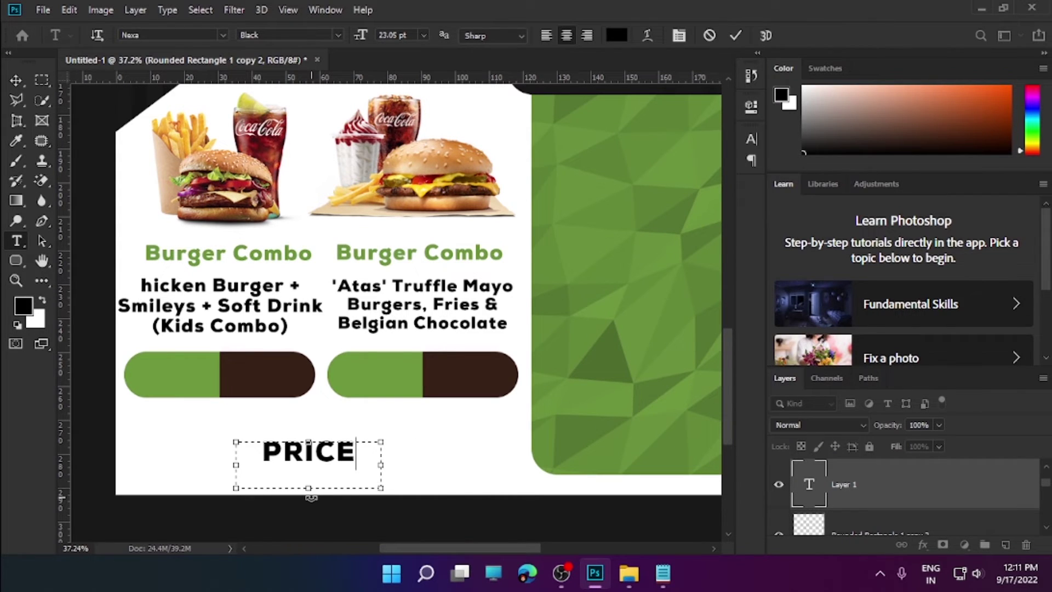
pyautogui.hotkey('ctrl', 'a')
pyautogui.click(222, 34)
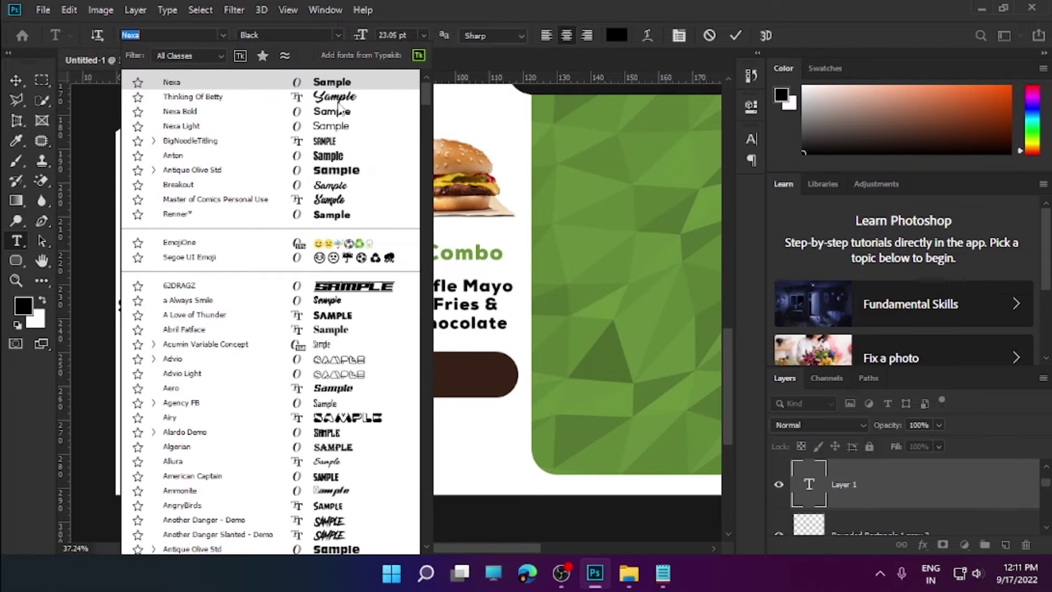
pyautogui.click(164, 138)
pyautogui.click(735, 35)
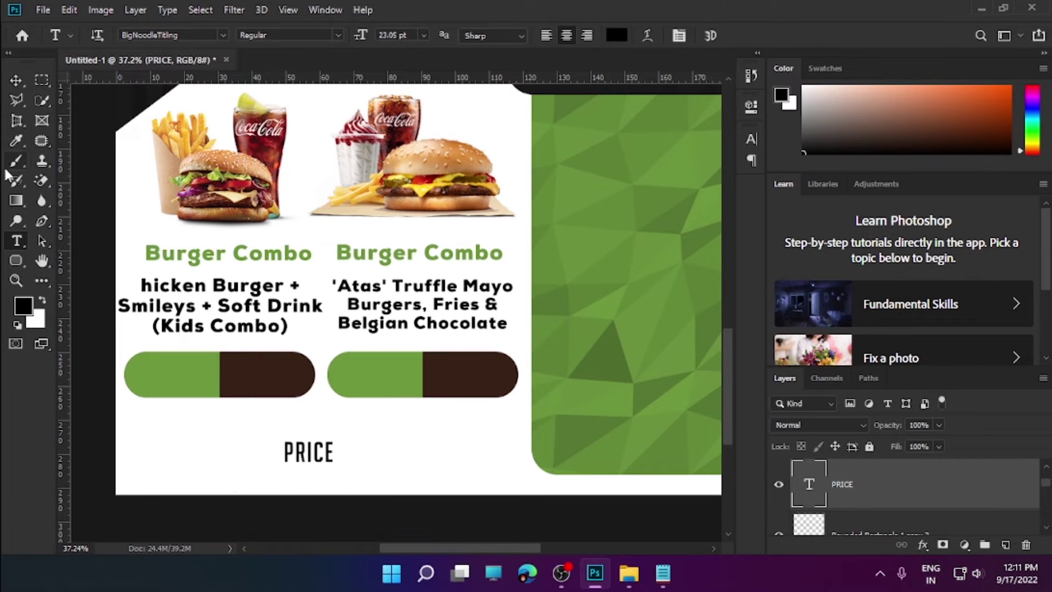
# - Colour PRICE white (#ffffff) and centre it on the left pill's green half
pyautogui.moveTo(309, 452); pyautogui.dragTo(172, 375)
pyautogui.click(616, 35)
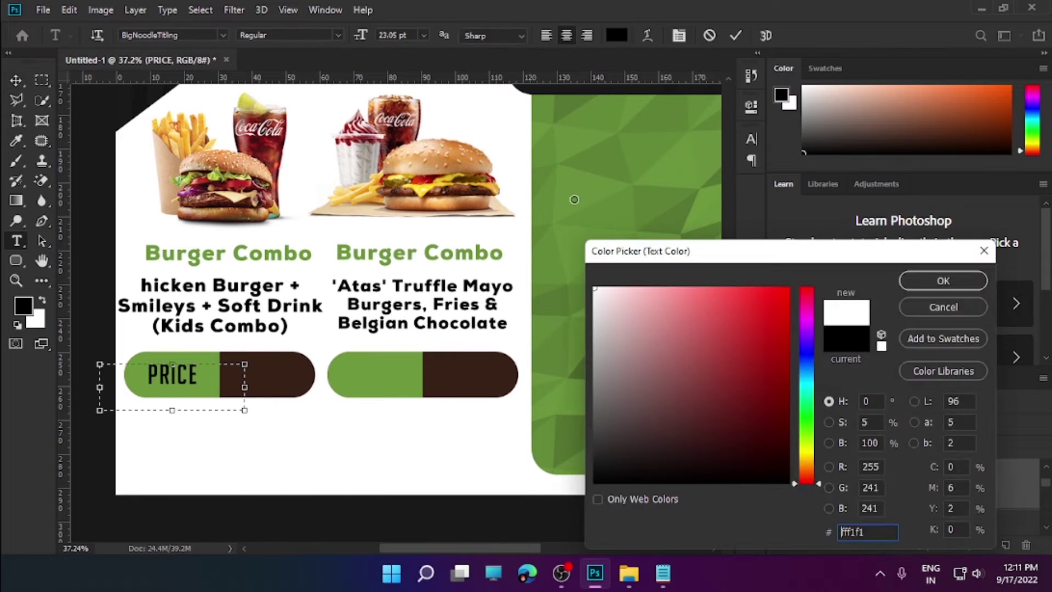
pyautogui.write('ffffff')
pyautogui.click(939, 280)
pyautogui.hotkey('ctrl', 'Return')
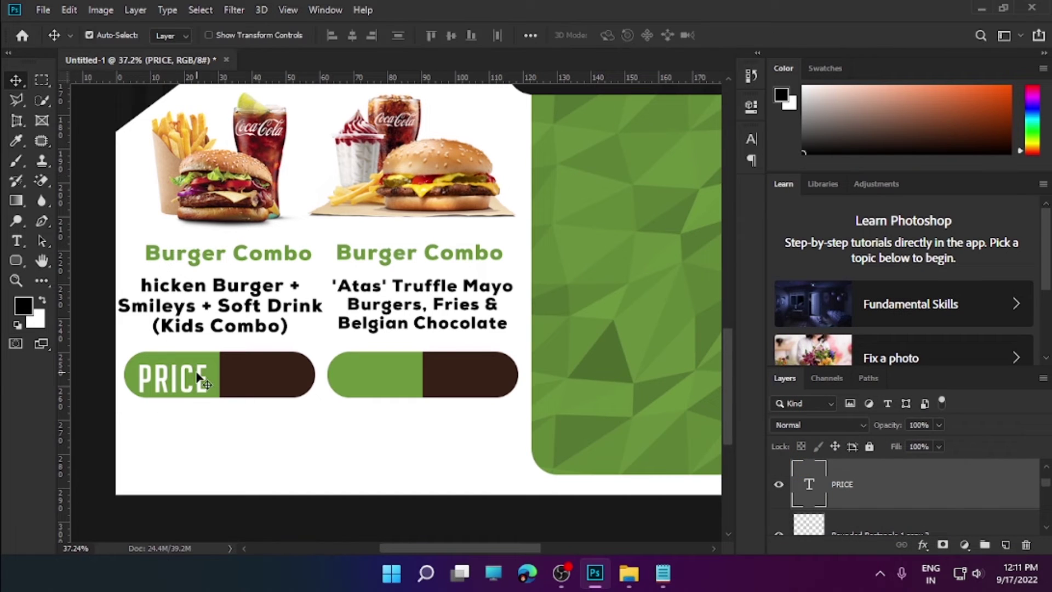
pyautogui.moveTo(198, 378); pyautogui.dragTo(300, 375)
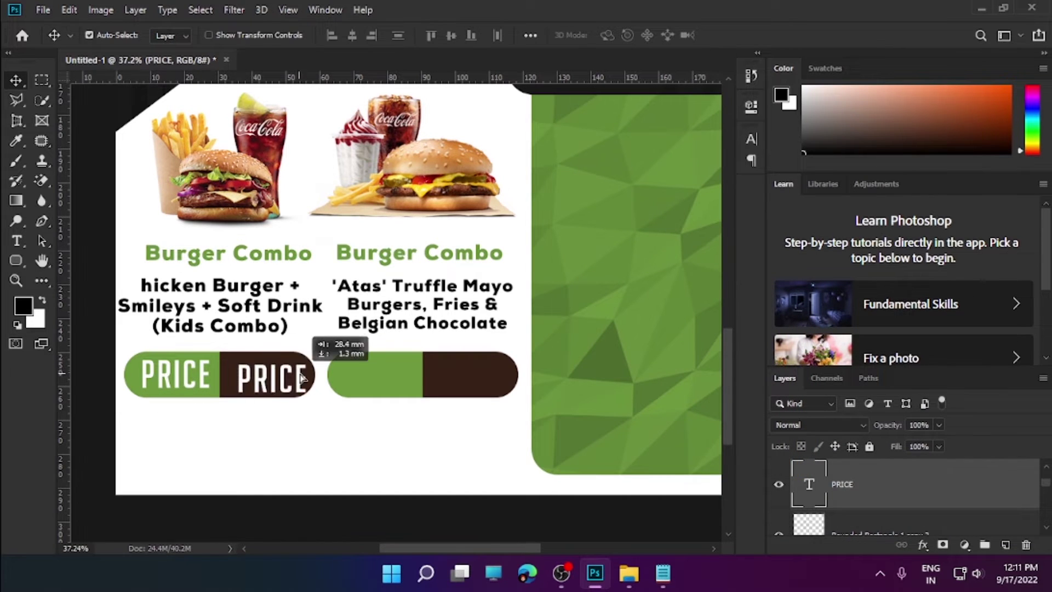
# - Duplicate PRICE onto the brown half and change it to $6.00
pyautogui.press('t')
pyautogui.doubleClick(293, 377)
pyautogui.press('BackSpace')
pyautogui.write('$6')
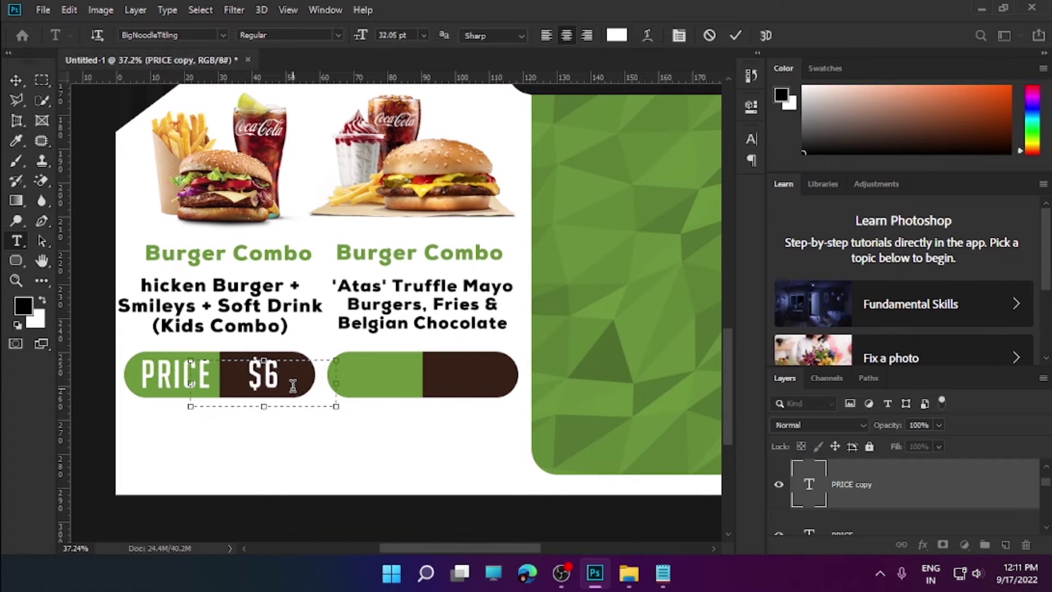
pyautogui.write('.00')
pyautogui.hotkey('ctrl', 'Return')
# - Copy the PRICE and $6.00 labels onto the second pill's green and brown halves
pyautogui.press('v')
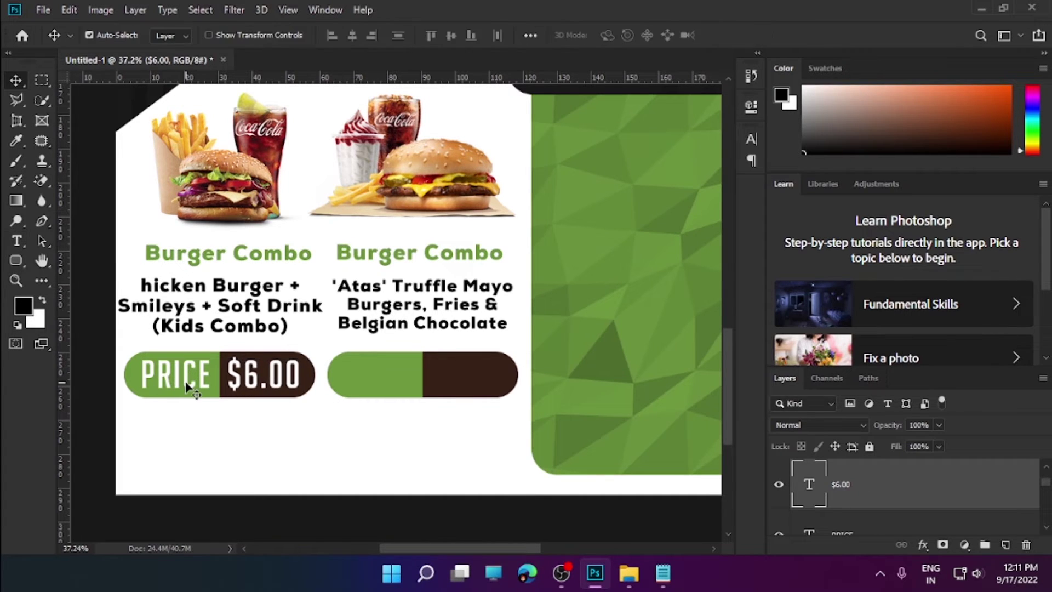
pyautogui.moveTo(204, 385); pyautogui.dragTo(407, 386)
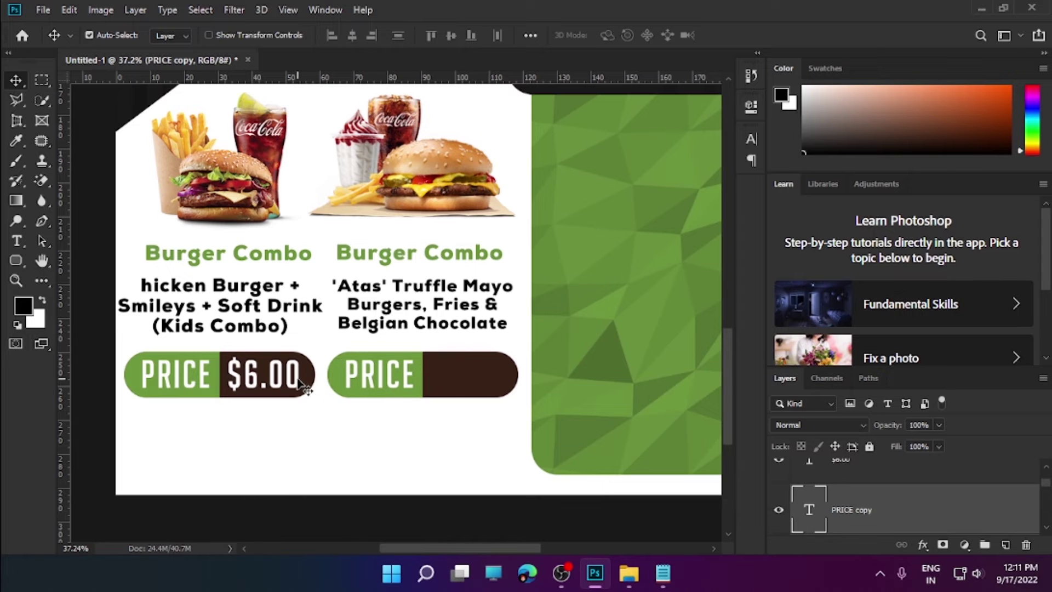
pyautogui.moveTo(302, 384)
pyautogui.mouseDown()
pyautogui.moveTo(450, 397)
pyautogui.moveTo(487, 381)
pyautogui.mouseUp()
# - Position the $6.00 copy on the second pill and zoom out over the flyer's bottom
pyautogui.press('z')
pyautogui.moveTo(500, 277); pyautogui.dragTo(423, 347)
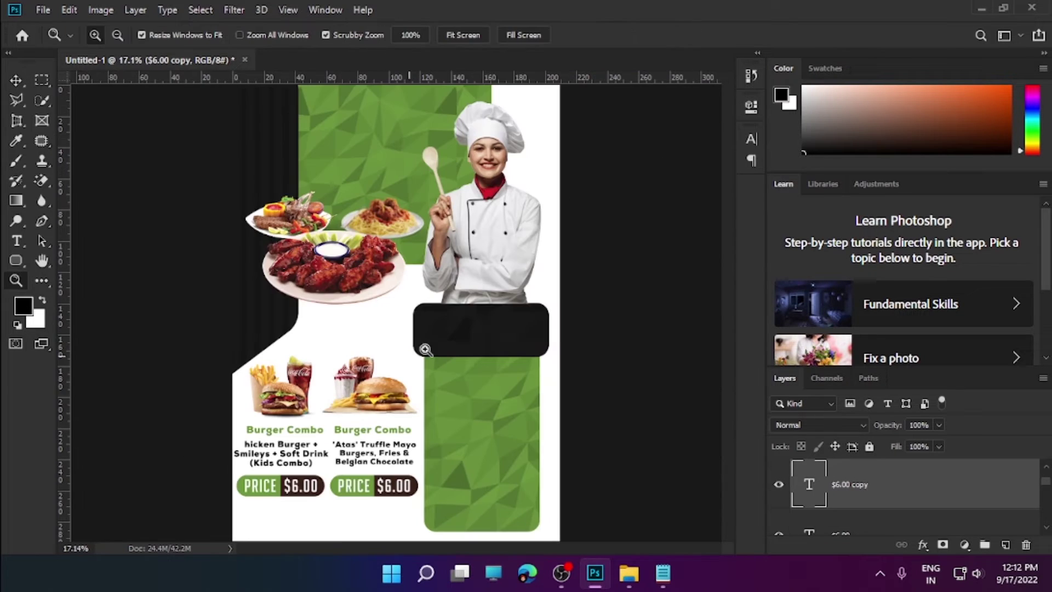
pyautogui.scroll(-2, 349, 516)
pyautogui.moveTo(349, 509); pyautogui.dragTo(387, 498)
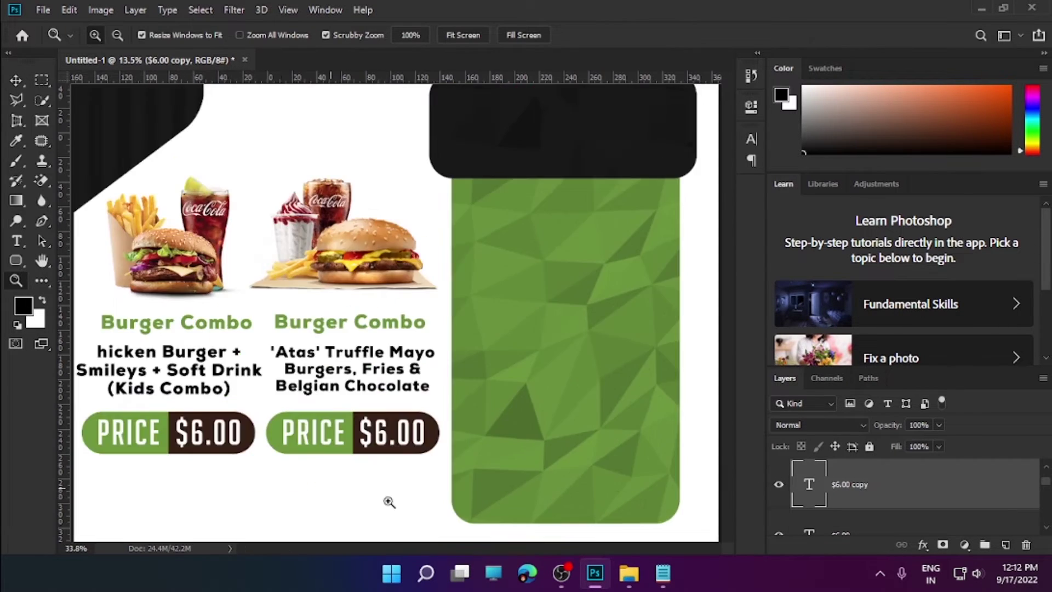
pyautogui.scroll(-3, 357, 476)
pyautogui.moveTo(329, 459); pyautogui.dragTo(301, 460)
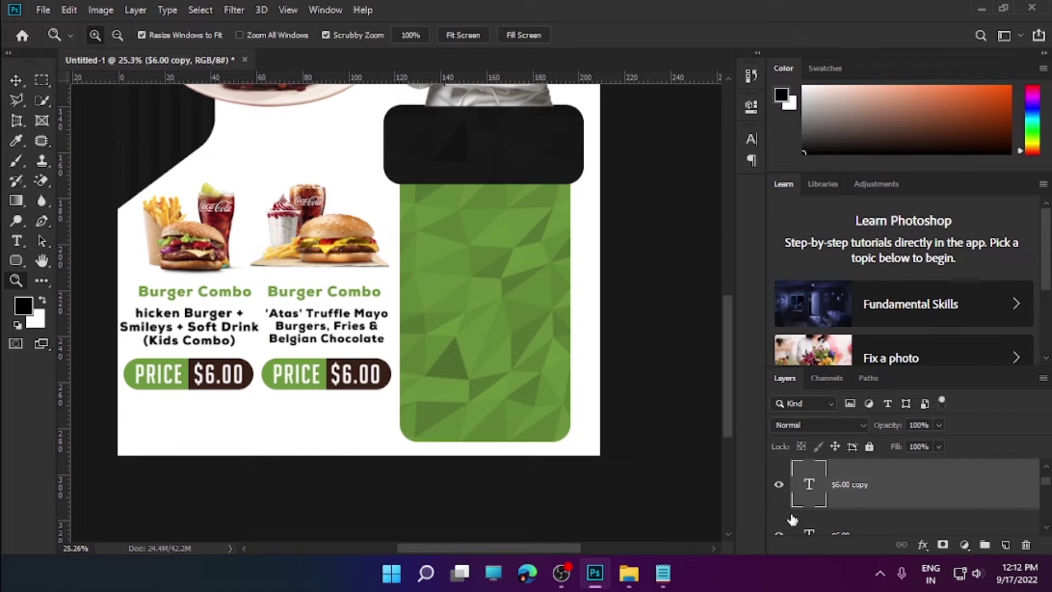
pyautogui.scroll(-3, 792, 519)
pyautogui.scroll(-3, 833, 515)
pyautogui.scroll(-2, 876, 513)
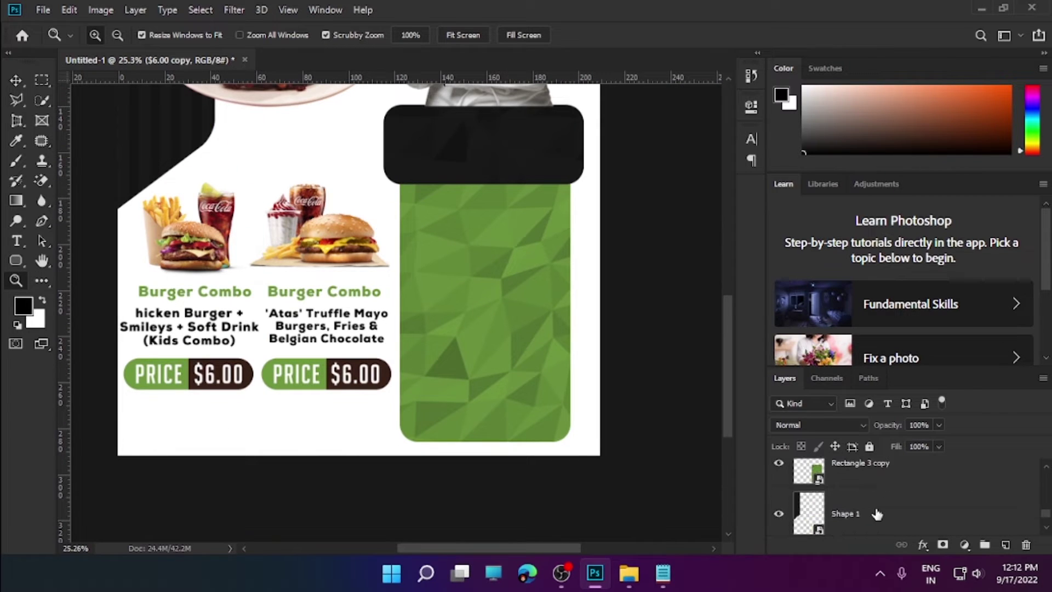
# - On a new layer, draw a full-width light grey rectangle across the flyer bottom
pyautogui.click(880, 472)
pyautogui.click(1006, 544)
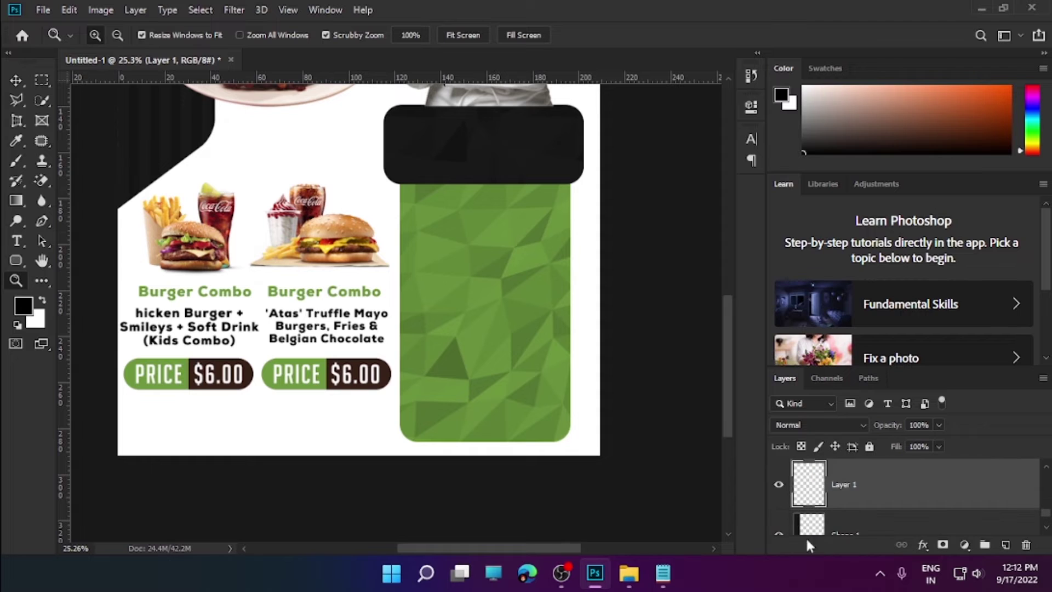
pyautogui.rightClick(16, 260)
pyautogui.click(95, 259)
pyautogui.moveTo(102, 409); pyautogui.dragTo(657, 436)
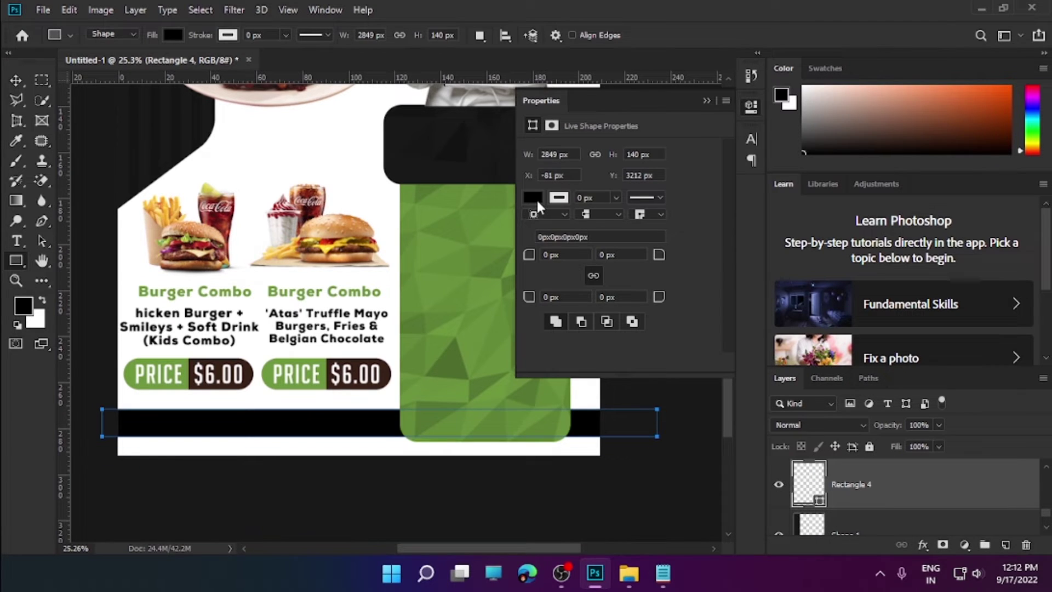
pyautogui.click(531, 197)
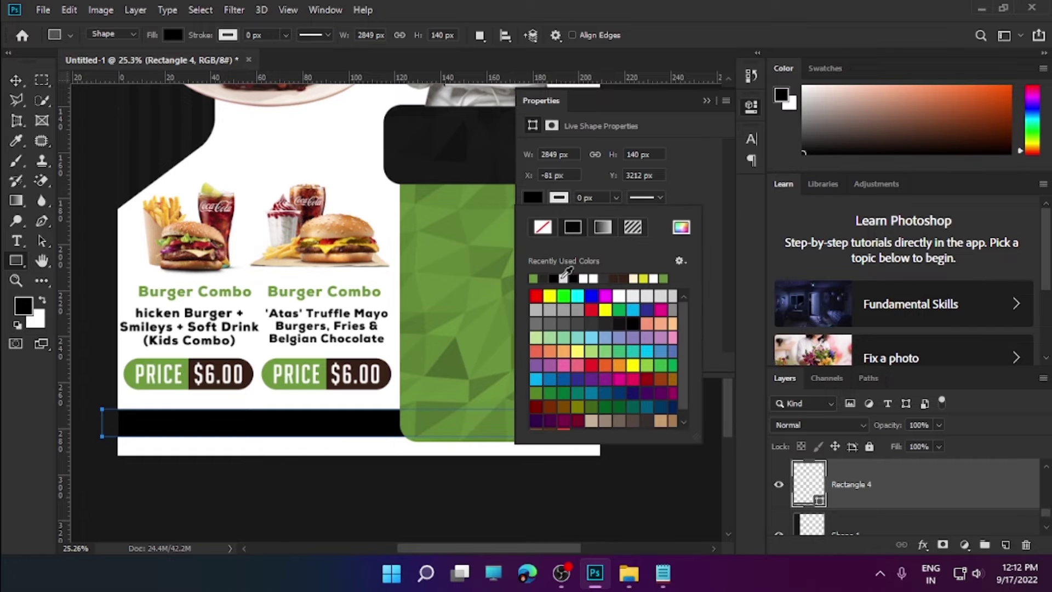
pyautogui.click(564, 278)
# - Make the grey band taller with Free Transform, then frame the combos and band
pyautogui.click(16, 82)
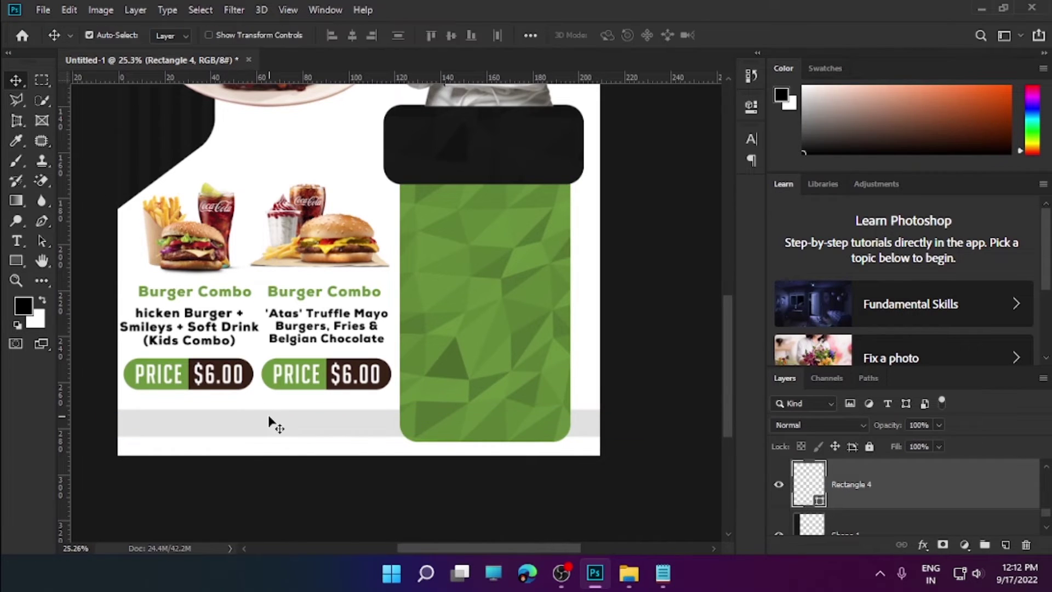
pyautogui.hotkey('ctrl', 't')
pyautogui.moveTo(379, 409); pyautogui.dragTo(363, 400)
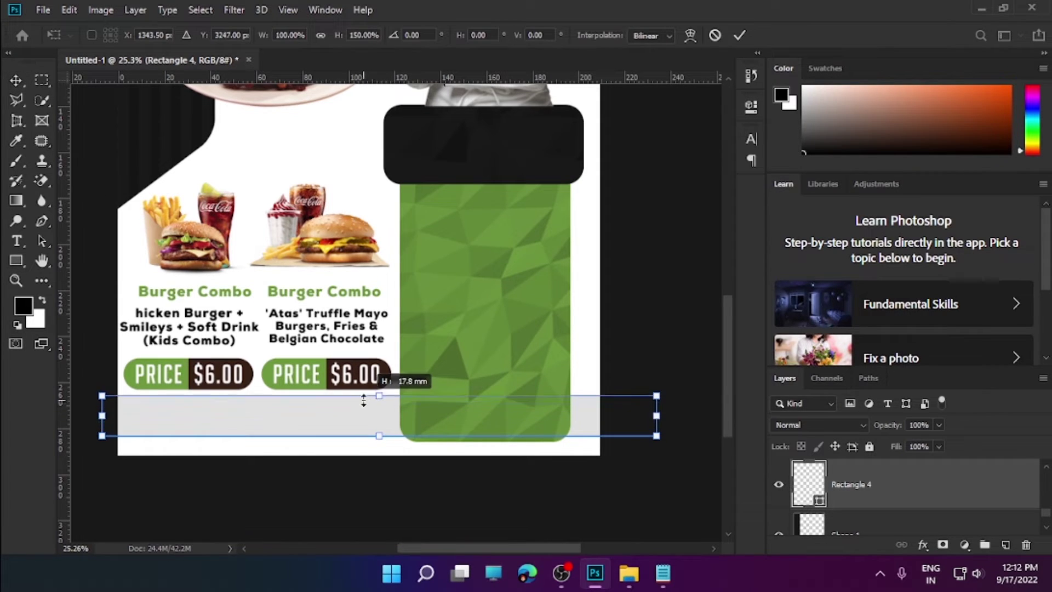
pyautogui.press('Return')
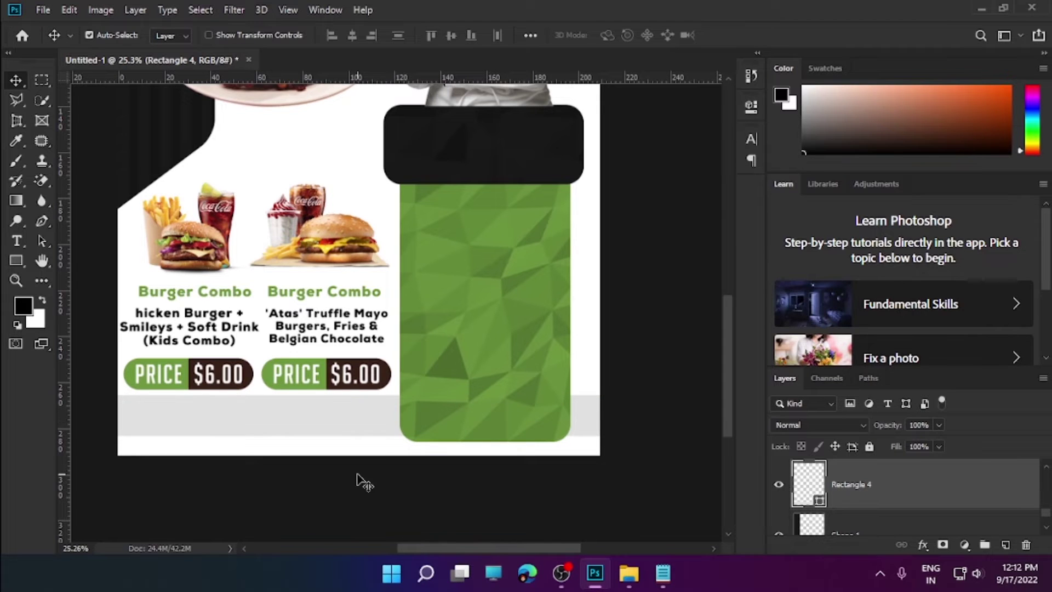
pyautogui.press('z')
pyautogui.moveTo(414, 474); pyautogui.dragTo(296, 449)
pyautogui.moveTo(312, 496); pyautogui.dragTo(290, 429)
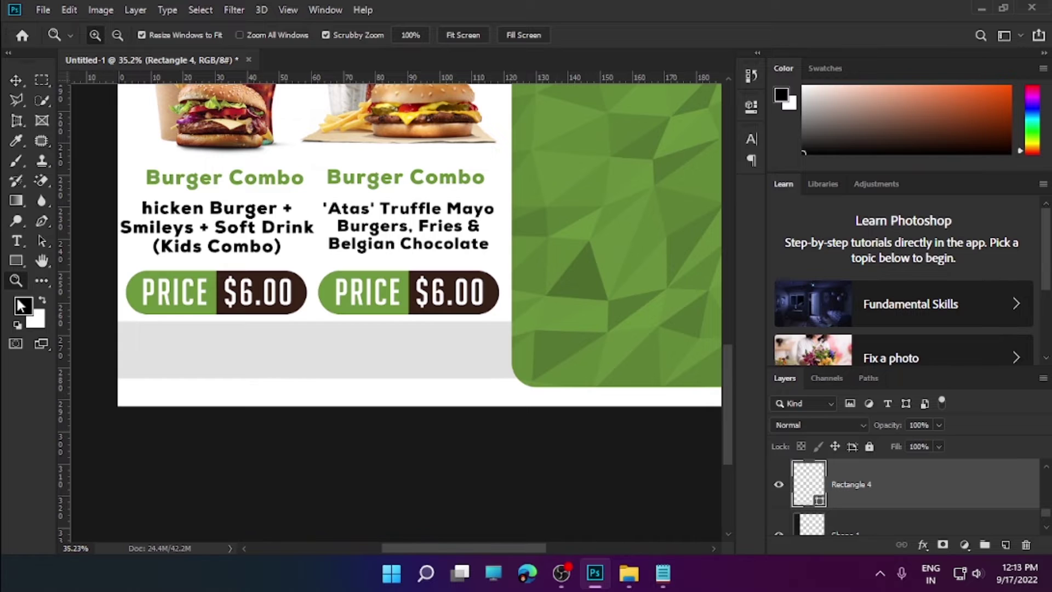
# - On a new layer, draw a starburst custom shape badge on the grey band
pyautogui.rightClick(17, 260)
pyautogui.click(88, 336)
pyautogui.click(618, 35)
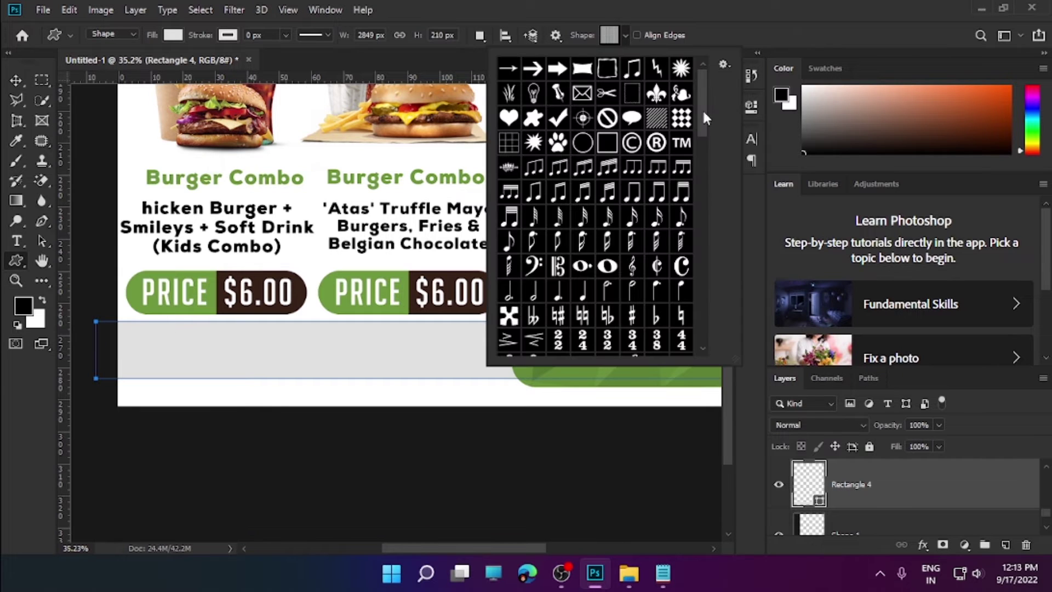
pyautogui.moveTo(704, 117); pyautogui.dragTo(710, 349)
pyautogui.click(681, 298)
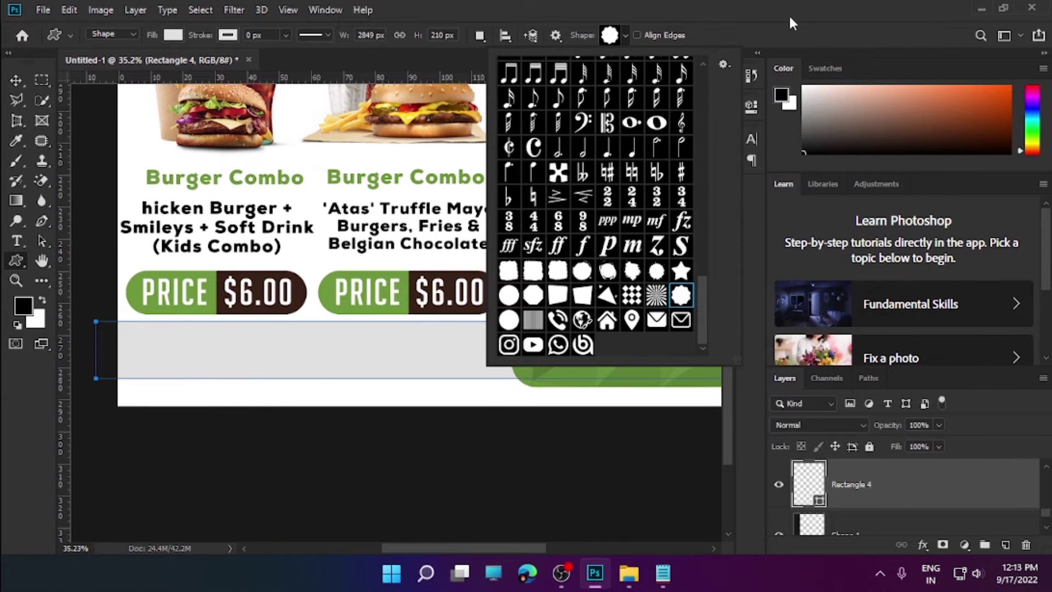
pyautogui.click(790, 22)
pyautogui.click(1006, 545)
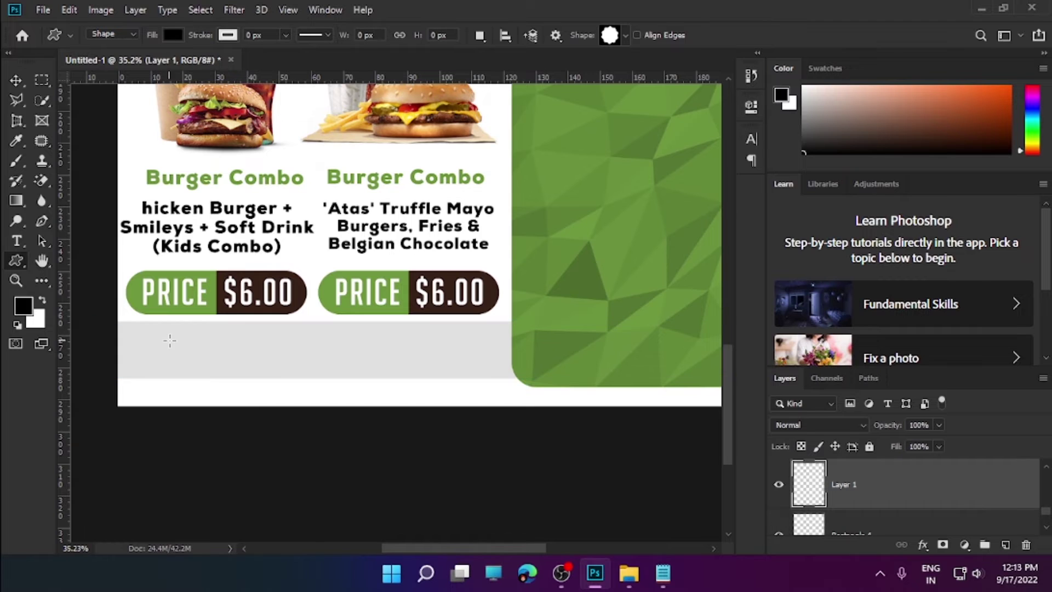
pyautogui.moveTo(169, 341); pyautogui.dragTo(243, 409)
# - Fill the starburst green, move it up-left, and resize it smaller
pyautogui.click(173, 35)
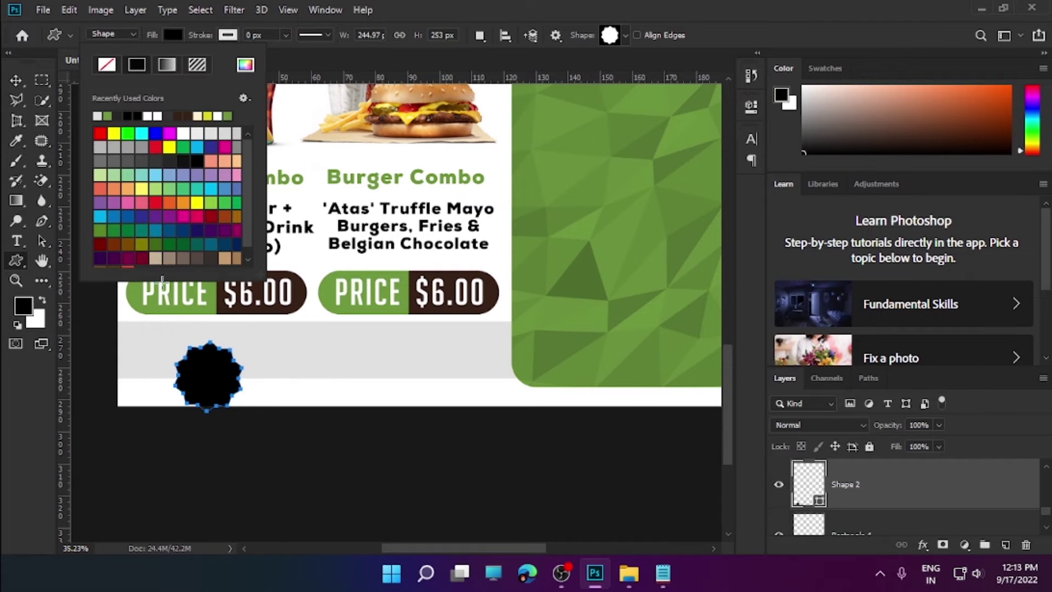
pyautogui.click(126, 133)
pyautogui.click(16, 80)
pyautogui.moveTo(211, 375)
pyautogui.mouseDown()
pyautogui.moveTo(188, 341)
pyautogui.moveTo(205, 337)
pyautogui.moveTo(168, 352)
pyautogui.moveTo(338, 351)
pyautogui.mouseUp()
pyautogui.hotkey('ctrl', 't')
pyautogui.press('Return')
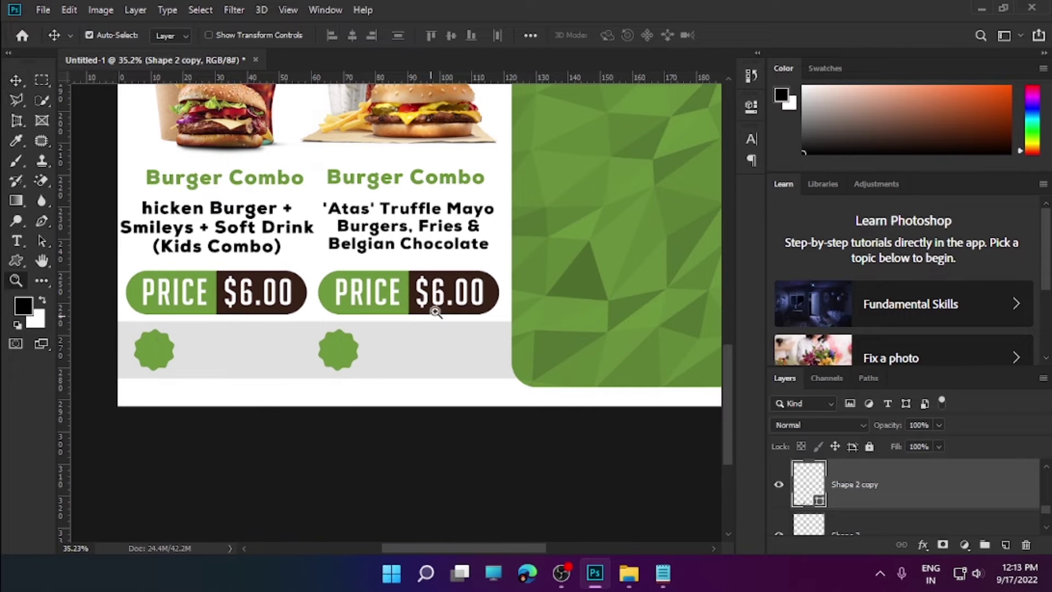
pyautogui.press('z')
pyautogui.moveTo(431, 307); pyautogui.dragTo(193, 407)
# - On a fresh layer, draw a white location-pin custom shape in the contact strip
pyautogui.click(22, 262)
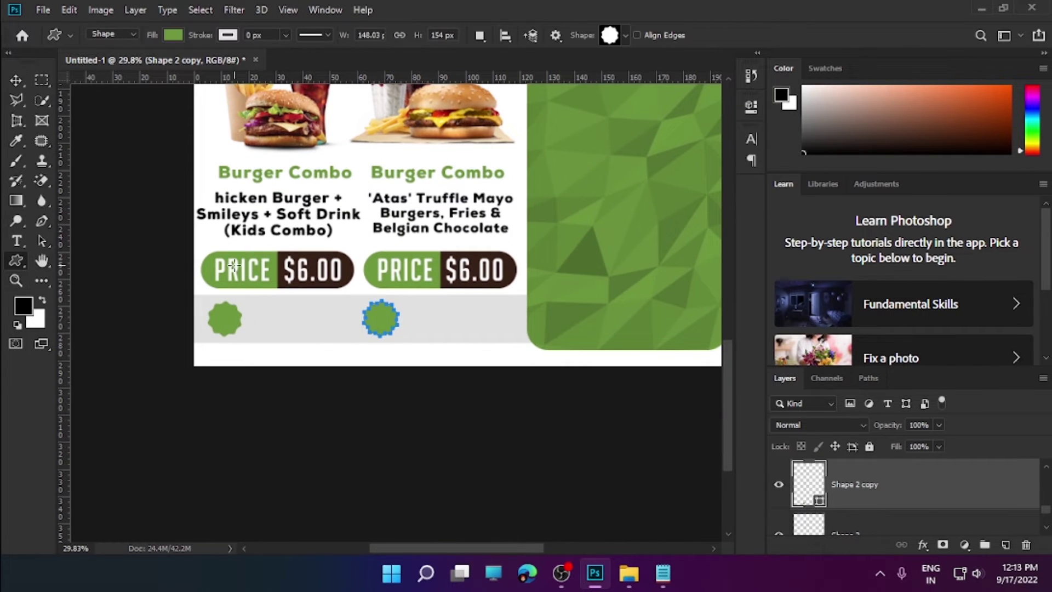
pyautogui.click(1004, 544)
pyautogui.click(610, 35)
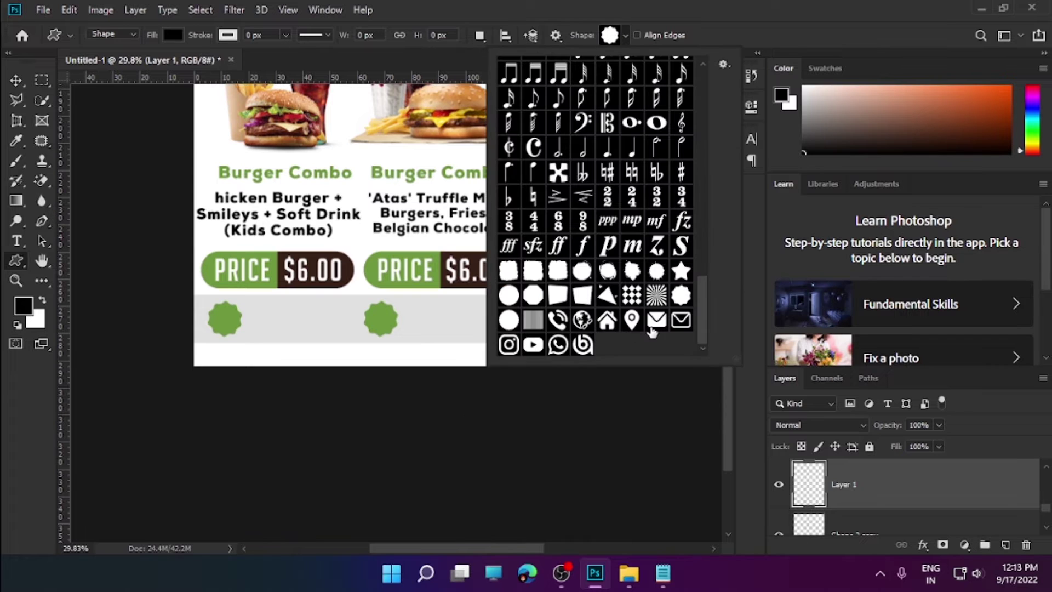
pyautogui.press('Return')
pyautogui.moveTo(280, 310); pyautogui.dragTo(304, 342)
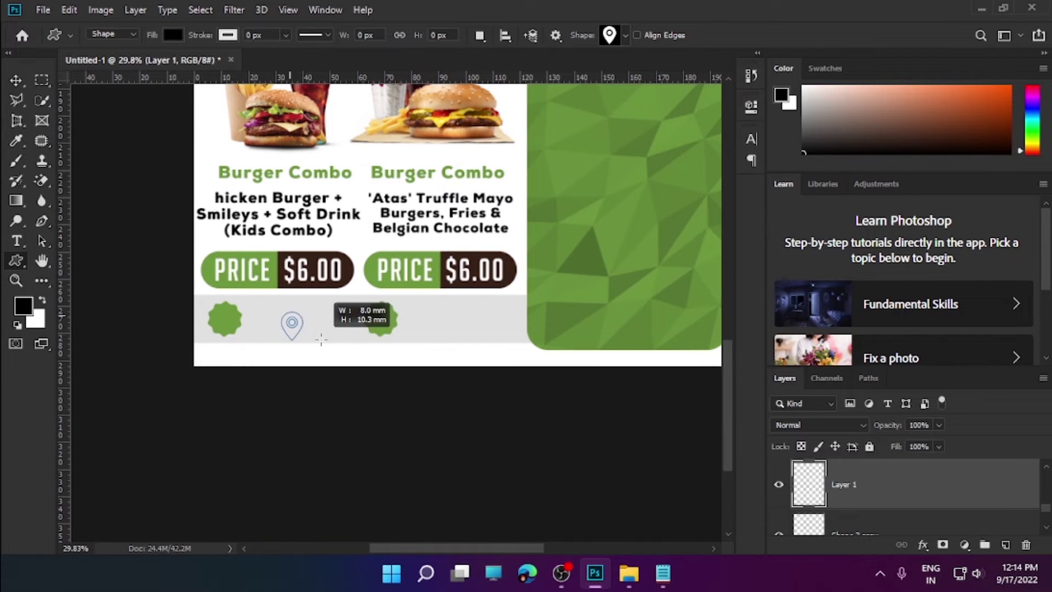
pyautogui.click(172, 35)
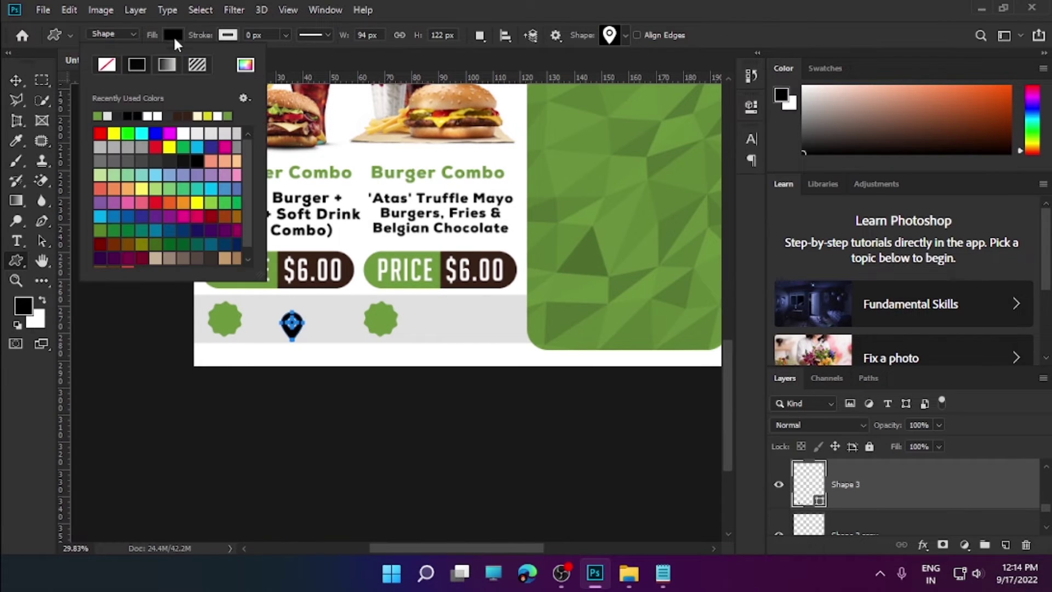
pyautogui.click(149, 115)
# - Move the pin onto the left green badge and scale it down to fit
pyautogui.press('v')
pyautogui.moveTo(290, 325)
pyautogui.mouseDown()
pyautogui.moveTo(228, 318)
pyautogui.moveTo(257, 309)
pyautogui.mouseUp()
pyautogui.press('z')
pyautogui.click(247, 365)
pyautogui.press('v')
pyautogui.hotkey('ctrl', 't')
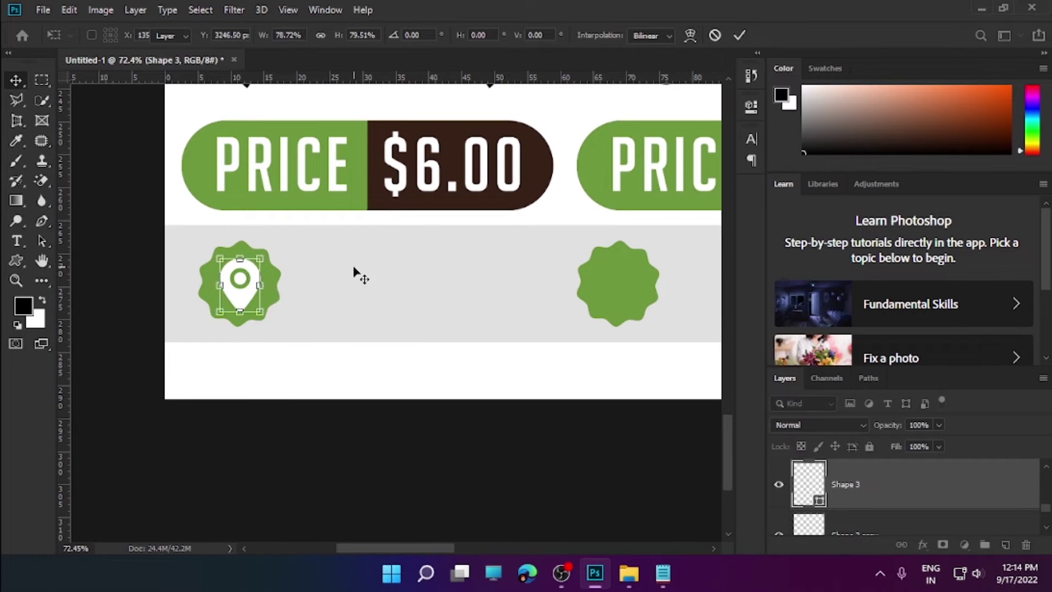
pyautogui.press('Return')
pyautogui.press('z')
pyautogui.scroll(-5, 425, 286)
pyautogui.scroll(3, 291, 518)
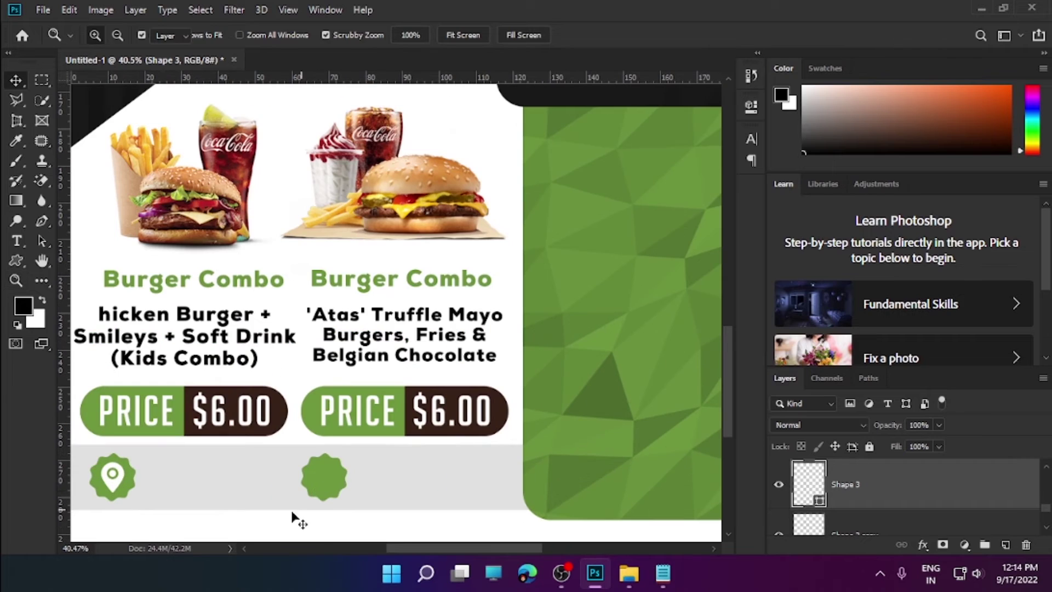
# - On a new layer, draw an envelope custom shape in the contact strip
pyautogui.press('v')
pyautogui.moveTo(368, 479); pyautogui.dragTo(414, 383)
pyautogui.click(1005, 545)
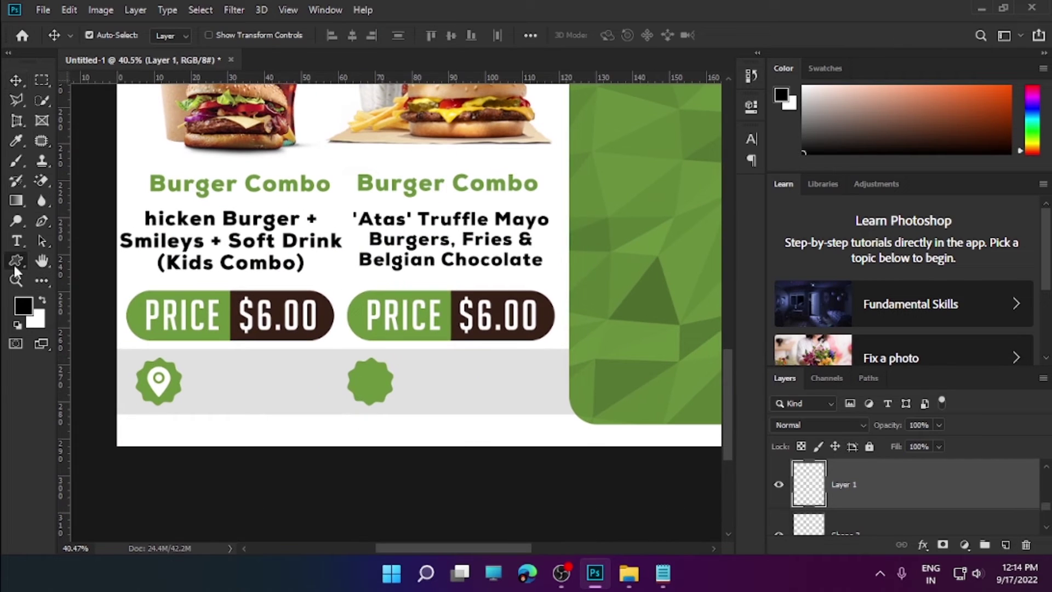
pyautogui.click(15, 263)
pyautogui.click(625, 35)
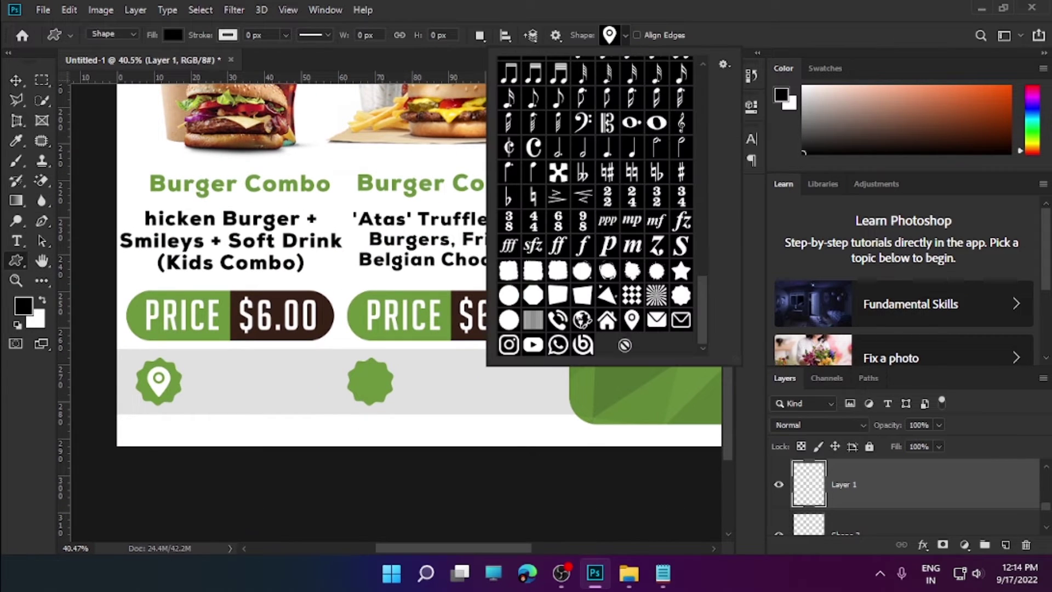
pyautogui.click(740, 36)
pyautogui.moveTo(433, 364); pyautogui.dragTo(470, 402)
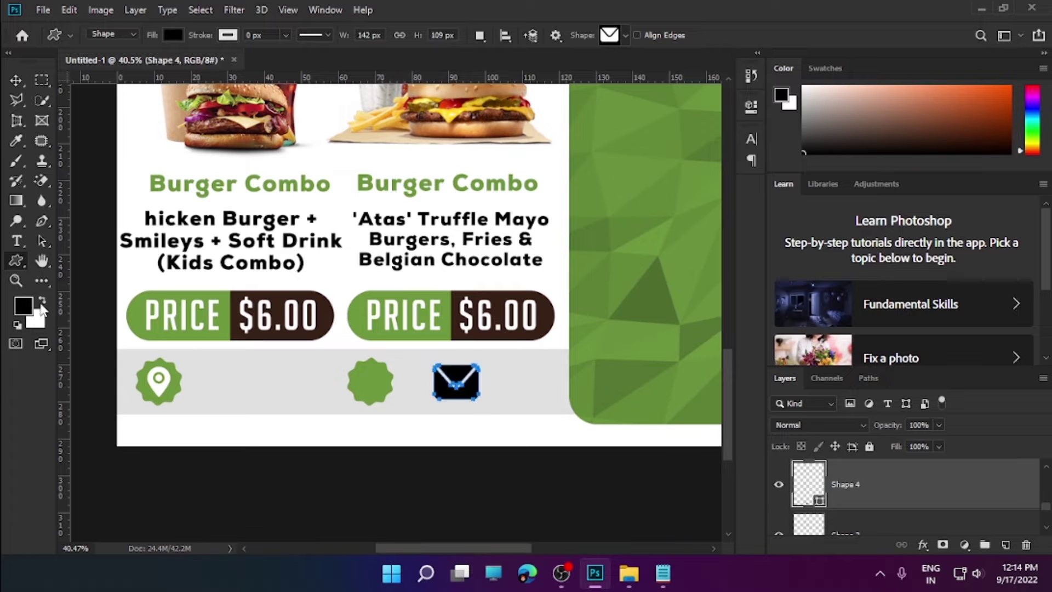
# - Fill the envelope white and move it onto the second green badge
pyautogui.click(42, 301)
pyautogui.click(24, 304)
pyautogui.click(942, 280)
pyautogui.click(173, 34)
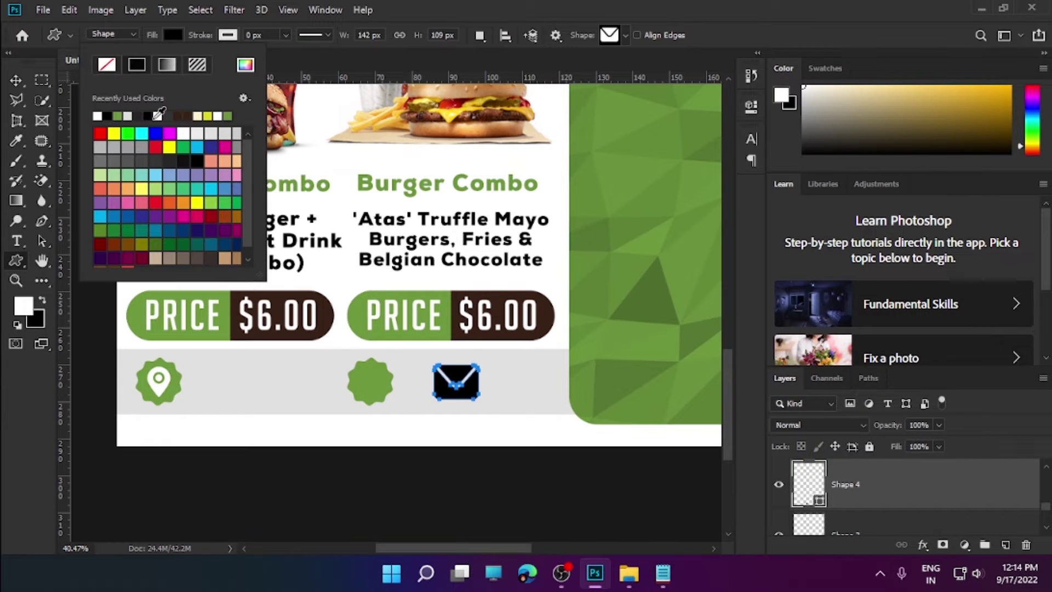
pyautogui.click(108, 116)
pyautogui.click(16, 80)
pyautogui.moveTo(438, 356)
pyautogui.mouseDown()
pyautogui.moveTo(357, 349)
pyautogui.moveTo(387, 361)
pyautogui.moveTo(361, 377)
pyautogui.mouseUp()
# - Scale the envelope to fit the badge, then zoom out over the section
pyautogui.hotkey('ctrl', 't')
pyautogui.press('Return')
pyautogui.hotkey('ctrl', 't')
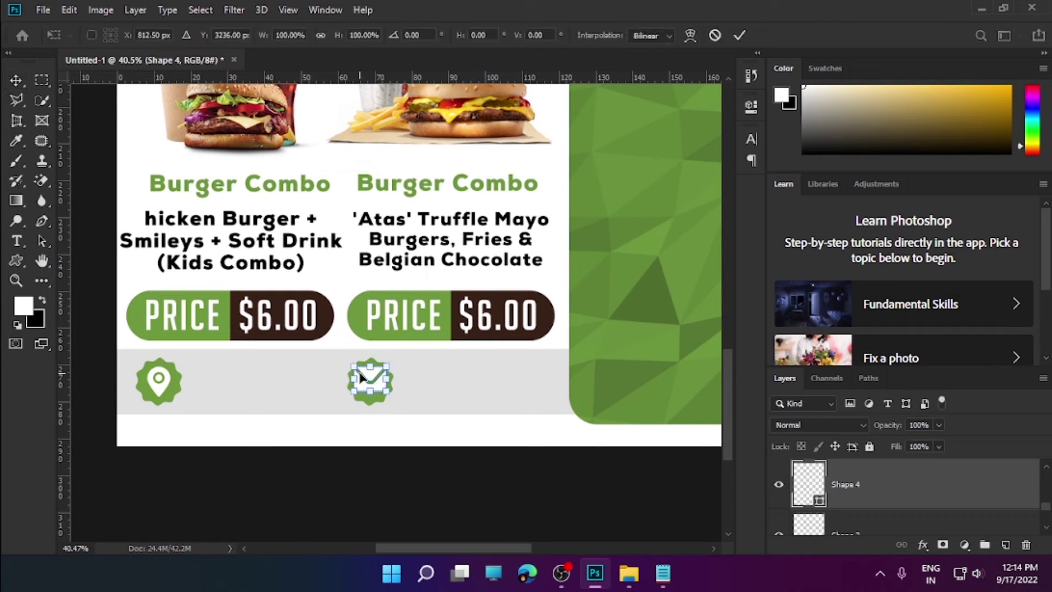
pyautogui.press('Return')
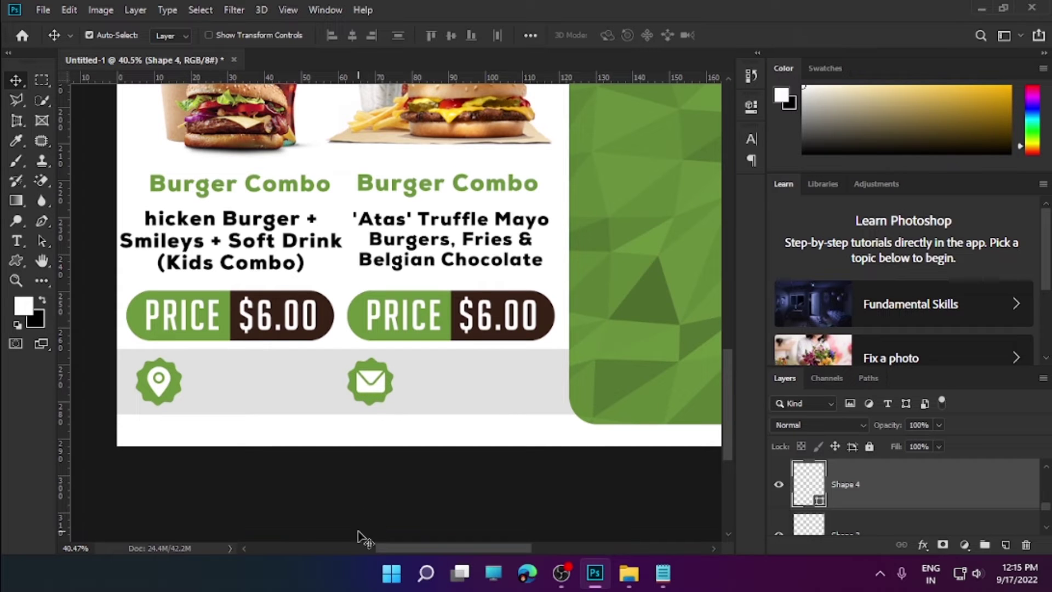
pyautogui.press('z')
pyautogui.moveTo(419, 394); pyautogui.dragTo(3, 340)
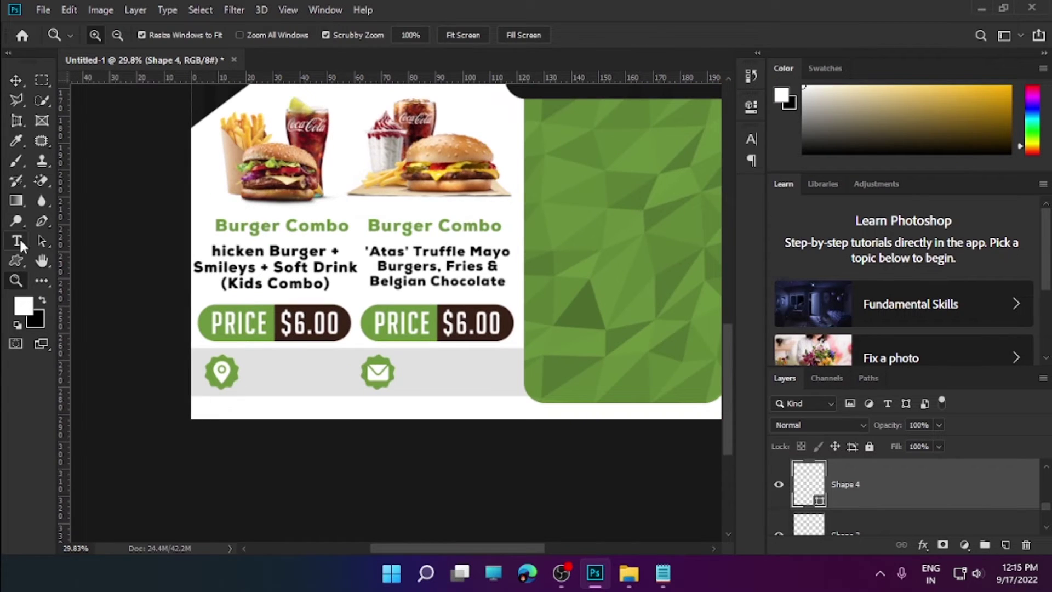
# - Draw a text box beside the pin badge and paste the address copied from Notepad
pyautogui.rightClick(21, 243)
pyautogui.click(1005, 544)
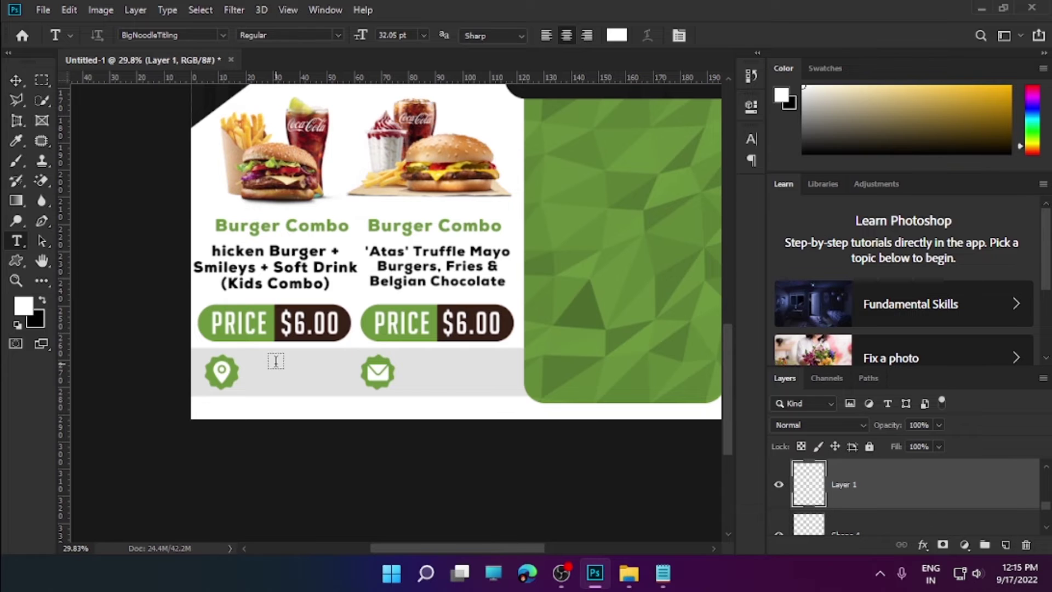
pyautogui.moveTo(275, 363); pyautogui.dragTo(449, 395)
pyautogui.click(663, 579)
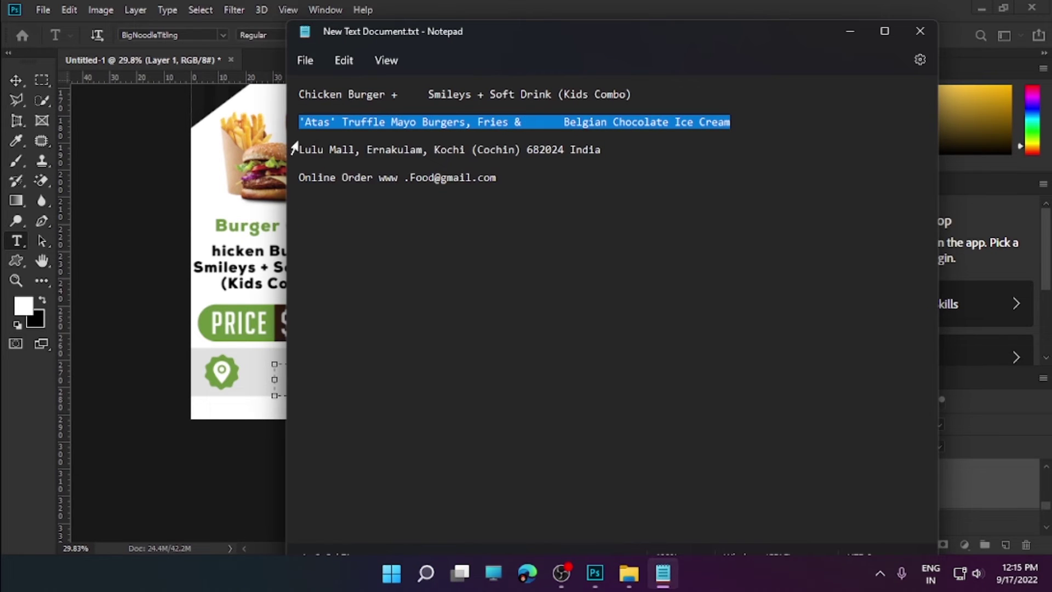
pyautogui.moveTo(295, 147); pyautogui.dragTo(601, 149)
pyautogui.rightClick(587, 147)
pyautogui.click(658, 198)
pyautogui.click(850, 31)
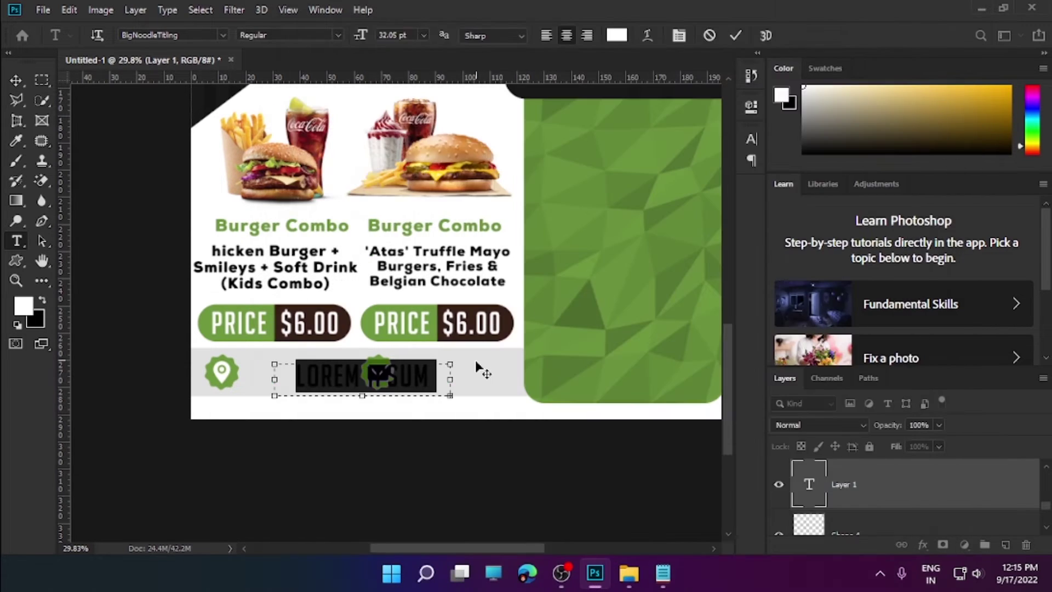
pyautogui.hotkey('ctrl', 'v')
# - Set the address in Nexa Light, smaller size, two lines, coloured #000000
pyautogui.click(188, 34)
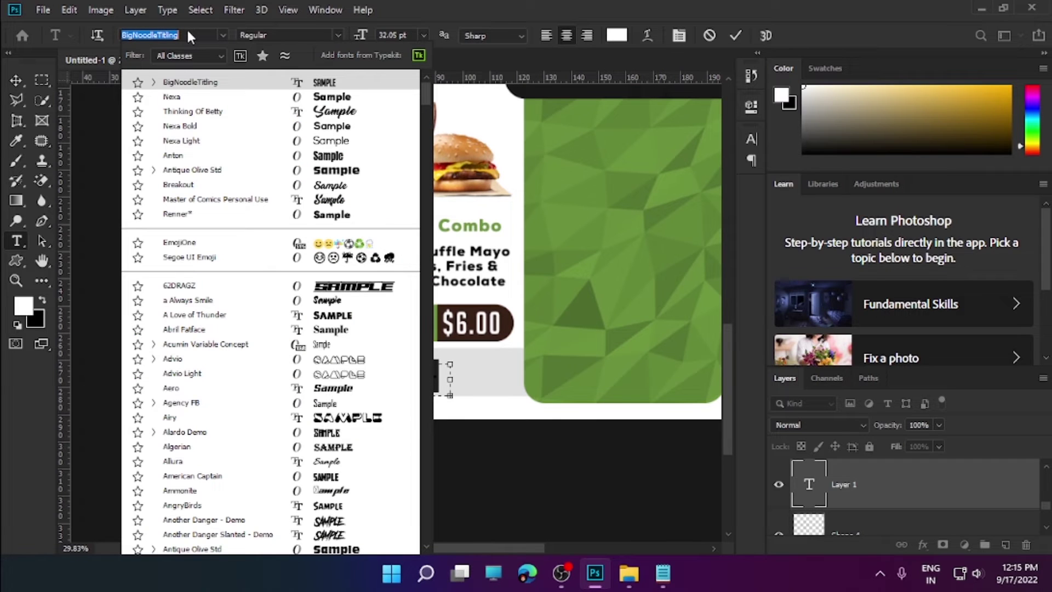
pyautogui.click(216, 141)
pyautogui.moveTo(360, 34); pyautogui.dragTo(348, 85)
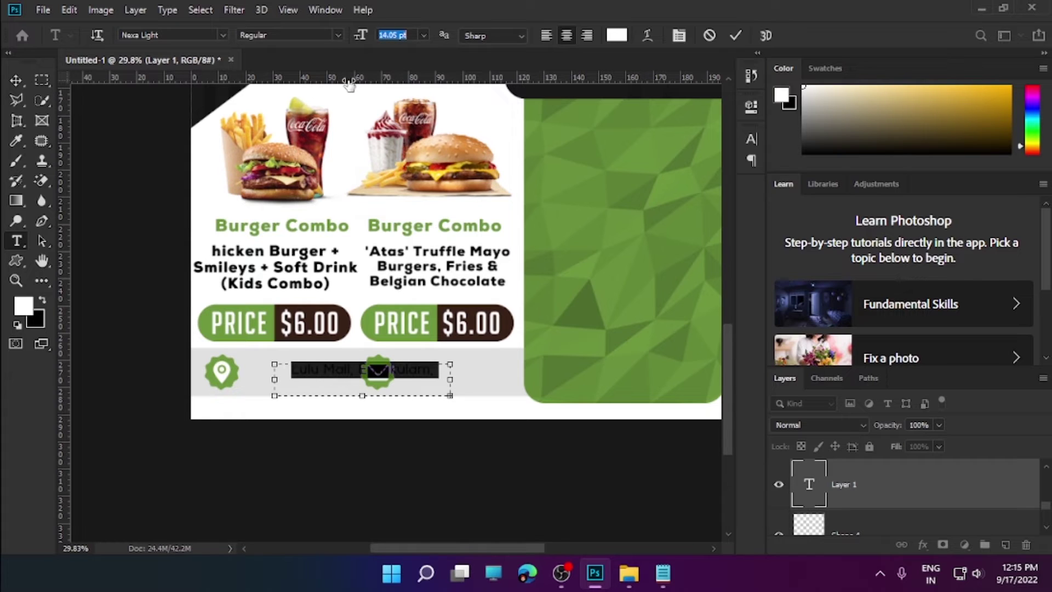
pyautogui.moveTo(453, 390); pyautogui.dragTo(471, 419)
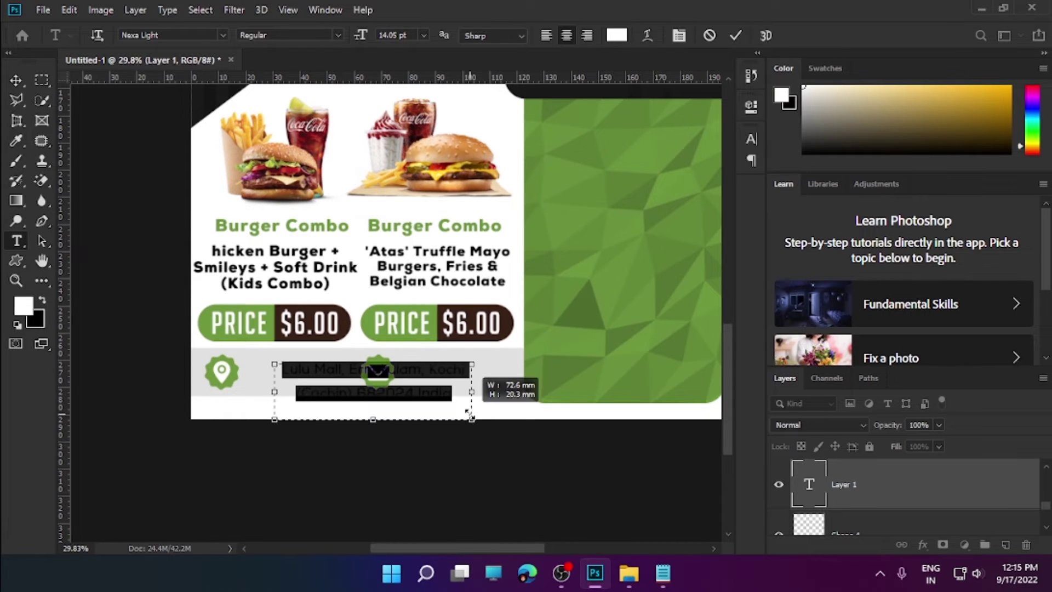
pyautogui.click(363, 40)
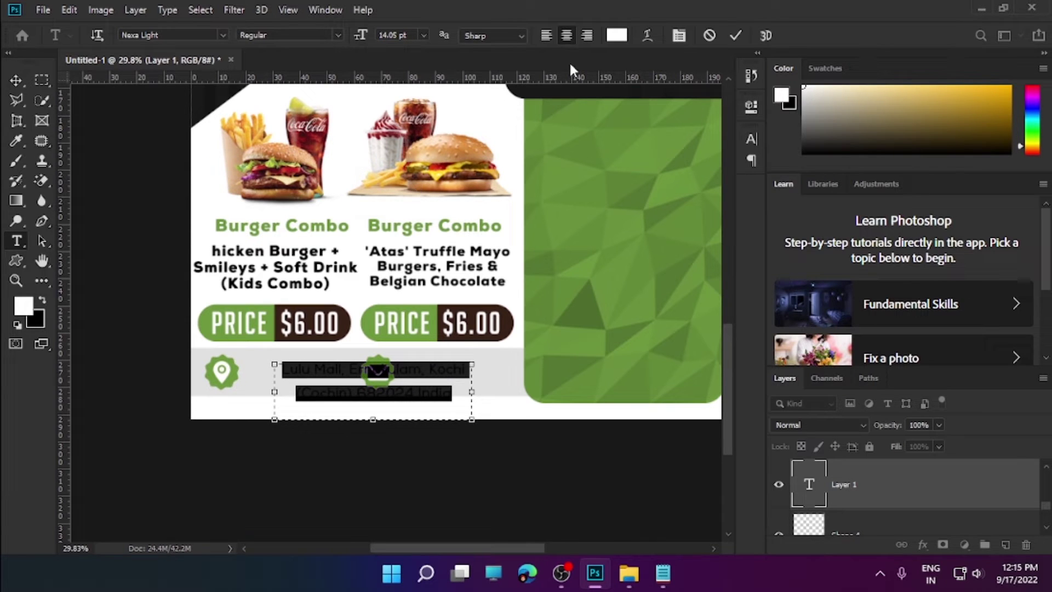
pyautogui.click(616, 35)
pyautogui.write('000000')
pyautogui.click(939, 279)
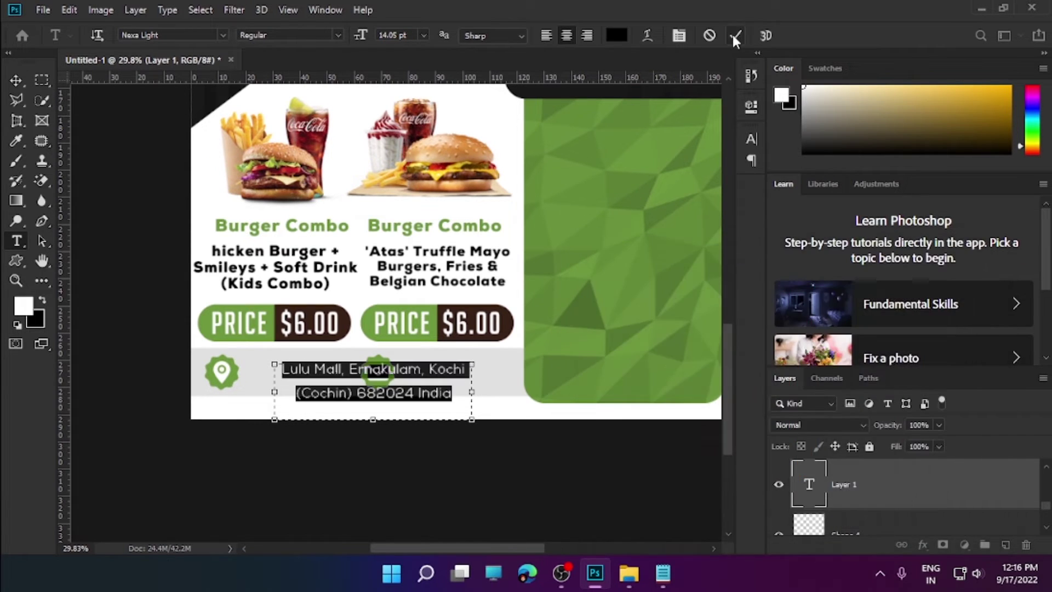
pyautogui.click(735, 35)
# - Make the address text narrower and move it up and left
pyautogui.hotkey('ctrl', 't')
pyautogui.moveTo(478, 390); pyautogui.dragTo(433, 390)
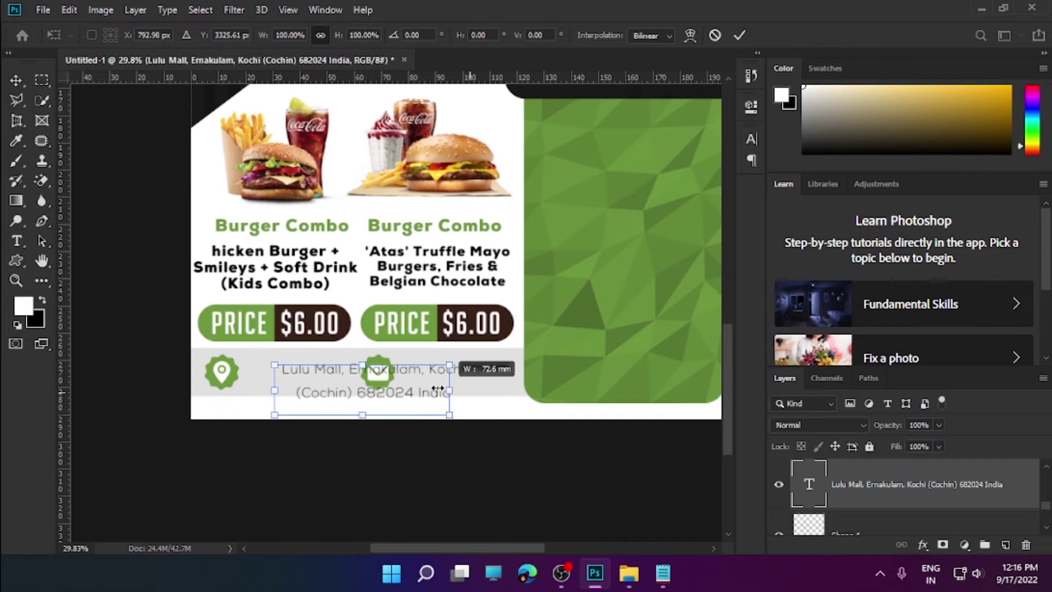
pyautogui.press('Return')
pyautogui.moveTo(341, 403); pyautogui.dragTo(384, 404)
pyautogui.press('v')
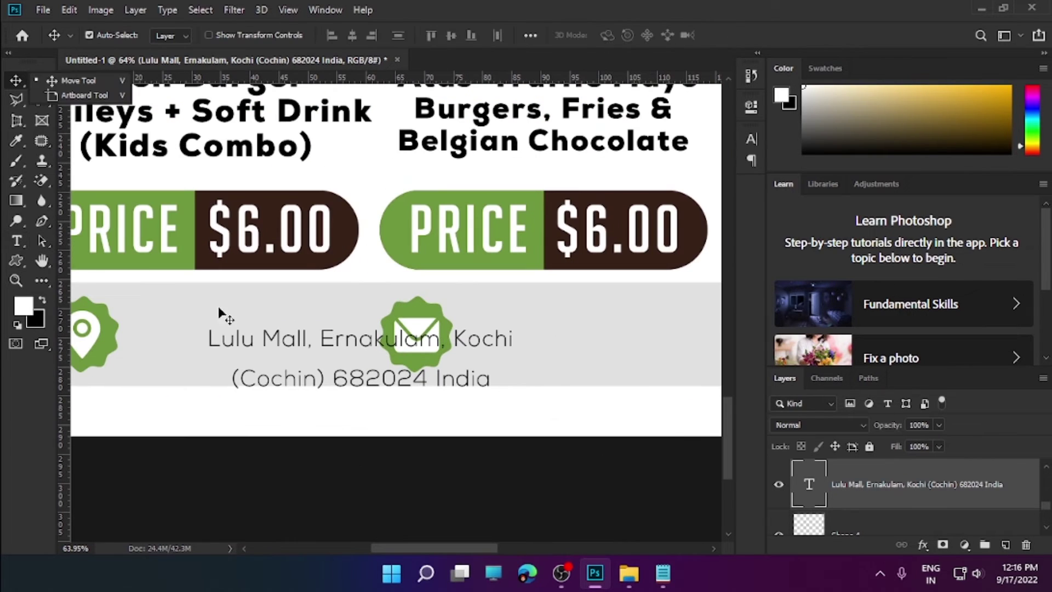
pyautogui.moveTo(276, 357); pyautogui.dragTo(208, 346)
# - Try a larger size for the address text, then cancel the change
pyautogui.doubleClick(322, 326)
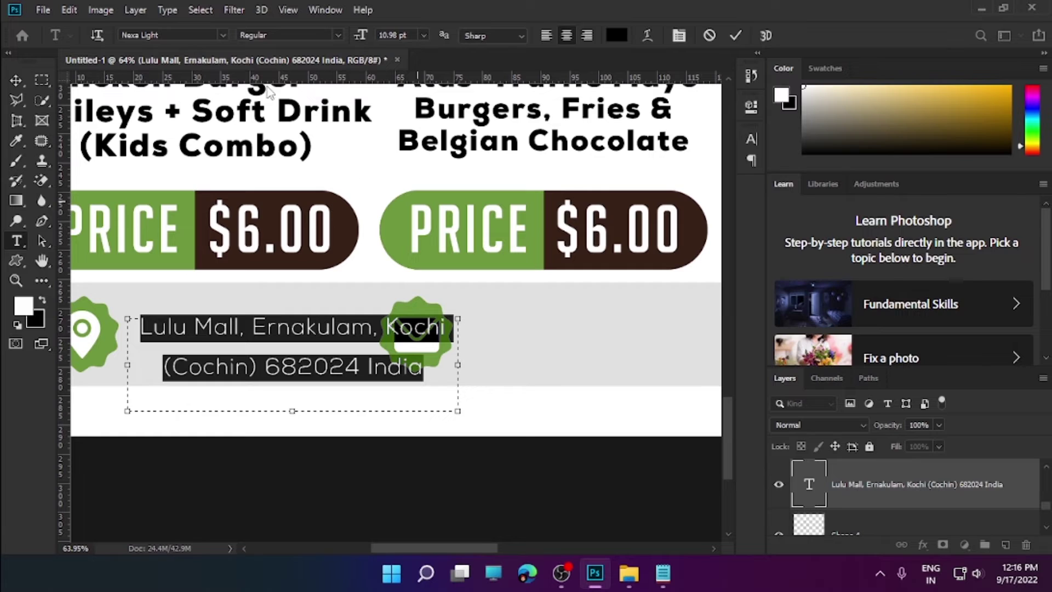
pyautogui.moveTo(360, 41); pyautogui.dragTo(359, 128)
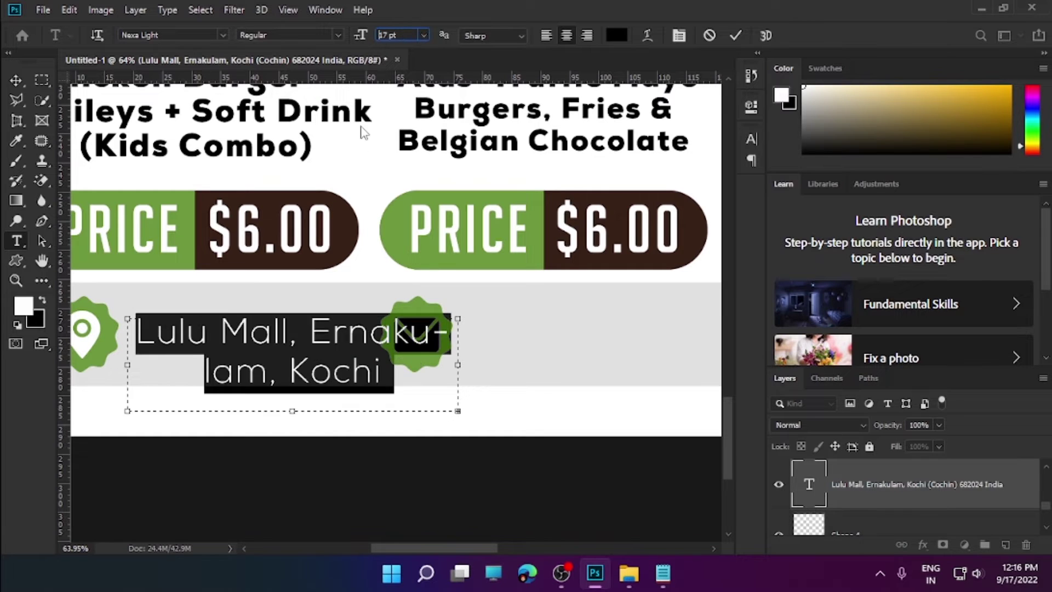
pyautogui.press('Escape')
pyautogui.press('v')
# - Shrink the address slightly and nudge it next to the pin badge
pyautogui.hotkey('ctrl', 't')
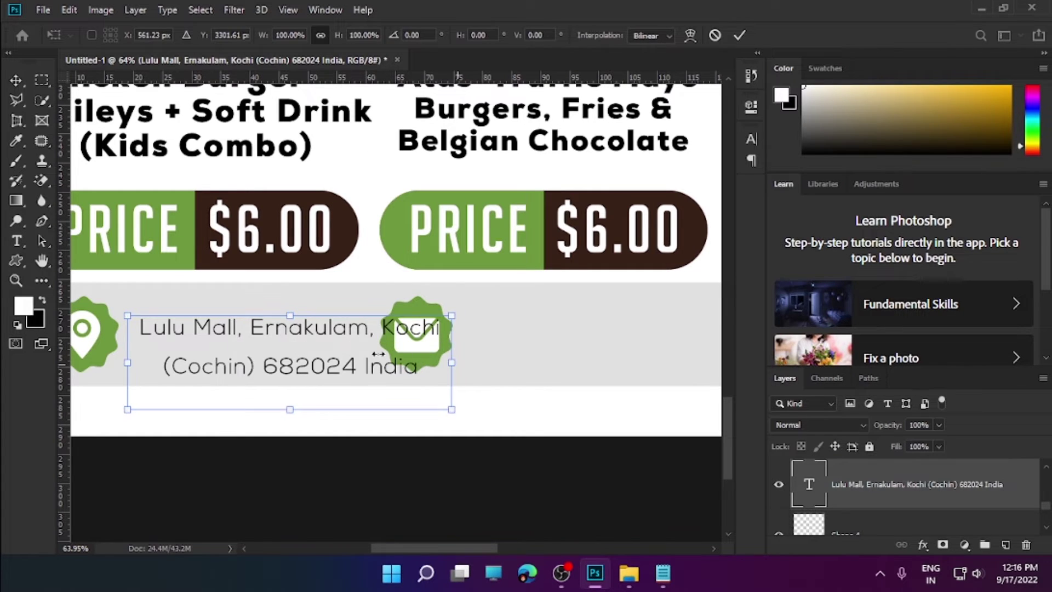
pyautogui.moveTo(460, 363); pyautogui.dragTo(384, 356)
pyautogui.press('Return')
pyautogui.moveTo(344, 280); pyautogui.dragTo(340, 285)
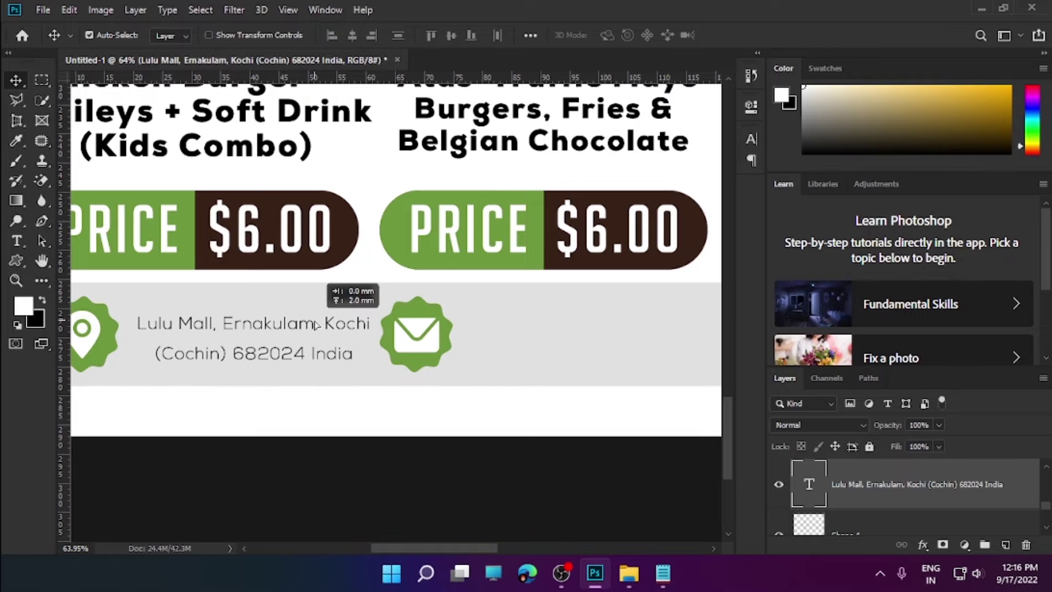
pyautogui.press('z')
pyautogui.moveTo(416, 318); pyautogui.dragTo(394, 317)
pyautogui.click(394, 318)
# - Place a copy of the address text, still in Nexa Light, beside the envelope badge
pyautogui.press('v')
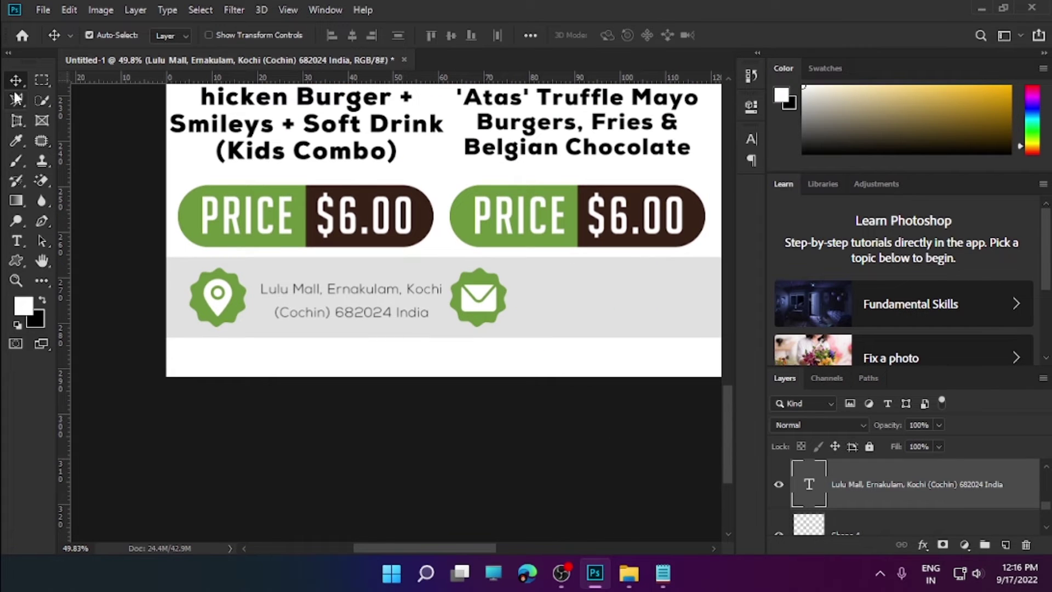
pyautogui.click(625, 297)
pyautogui.click(413, 302)
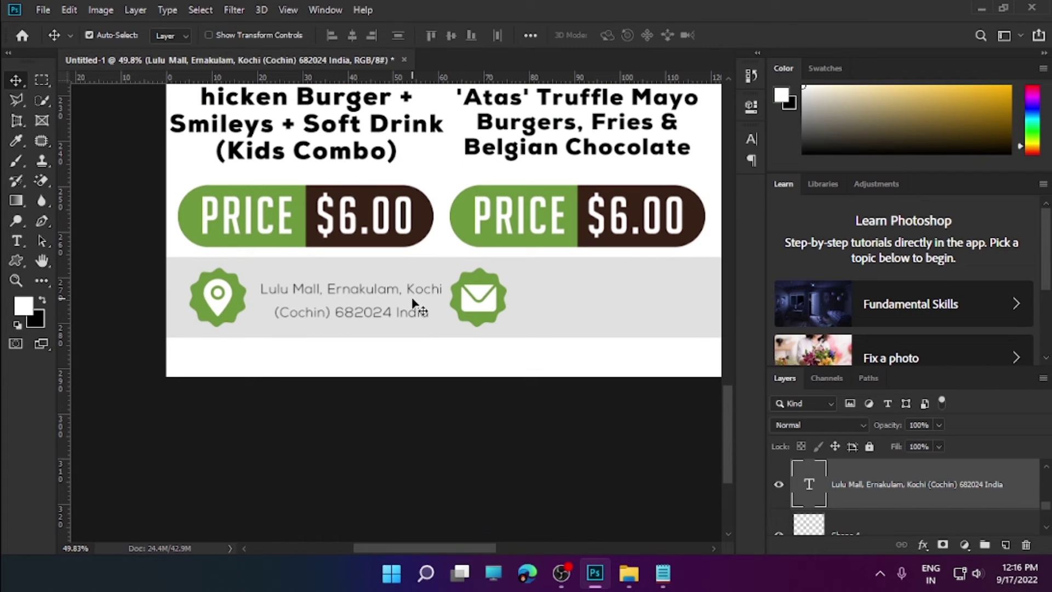
pyautogui.doubleClick(384, 294)
pyautogui.click(222, 35)
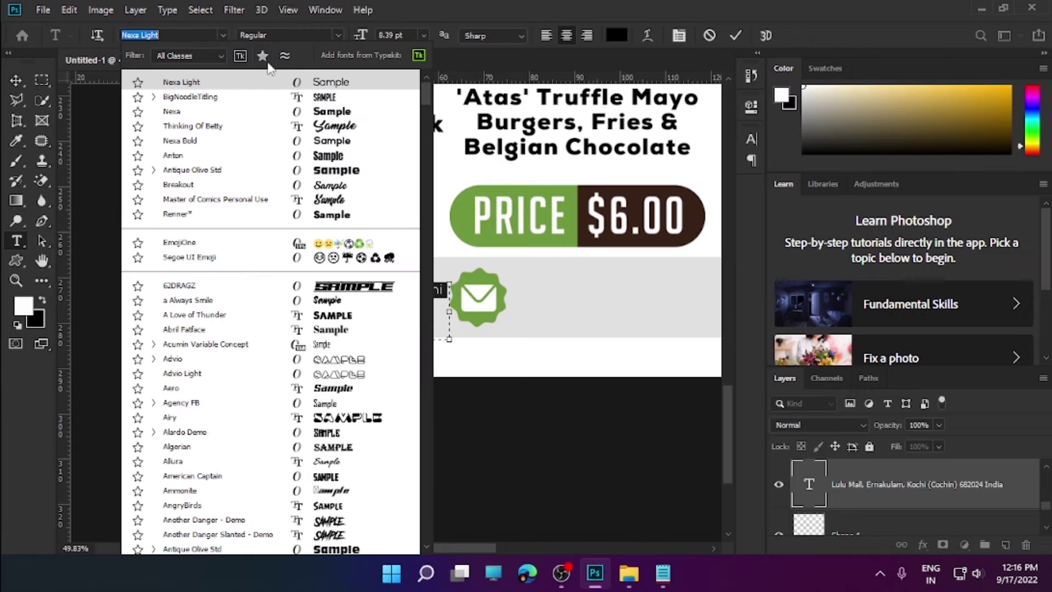
pyautogui.click(216, 85)
pyautogui.click(317, 378)
pyautogui.moveTo(386, 291); pyautogui.dragTo(614, 292)
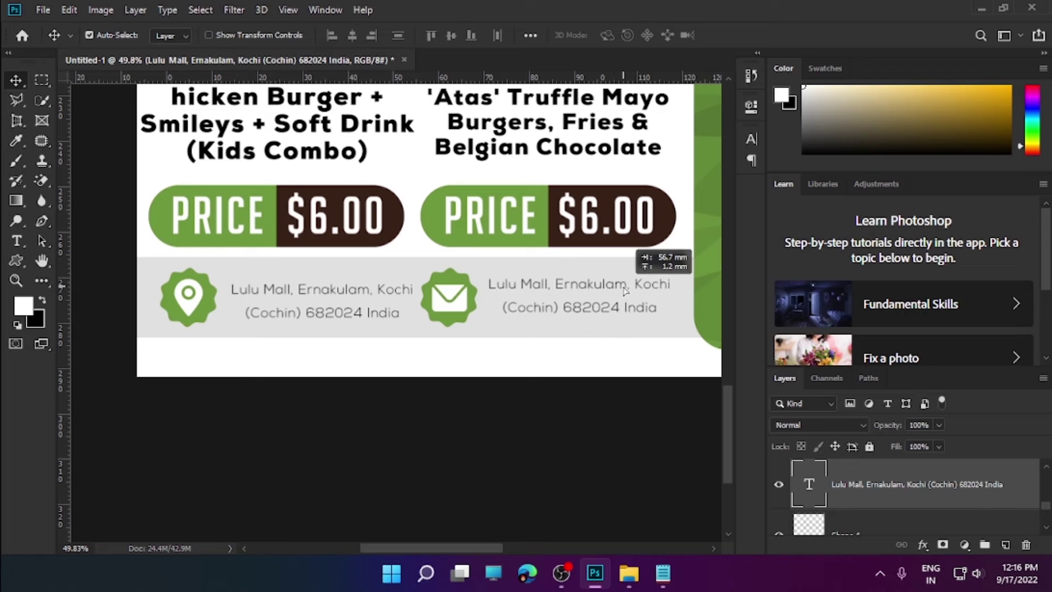
pyautogui.moveTo(613, 291); pyautogui.dragTo(618, 290)
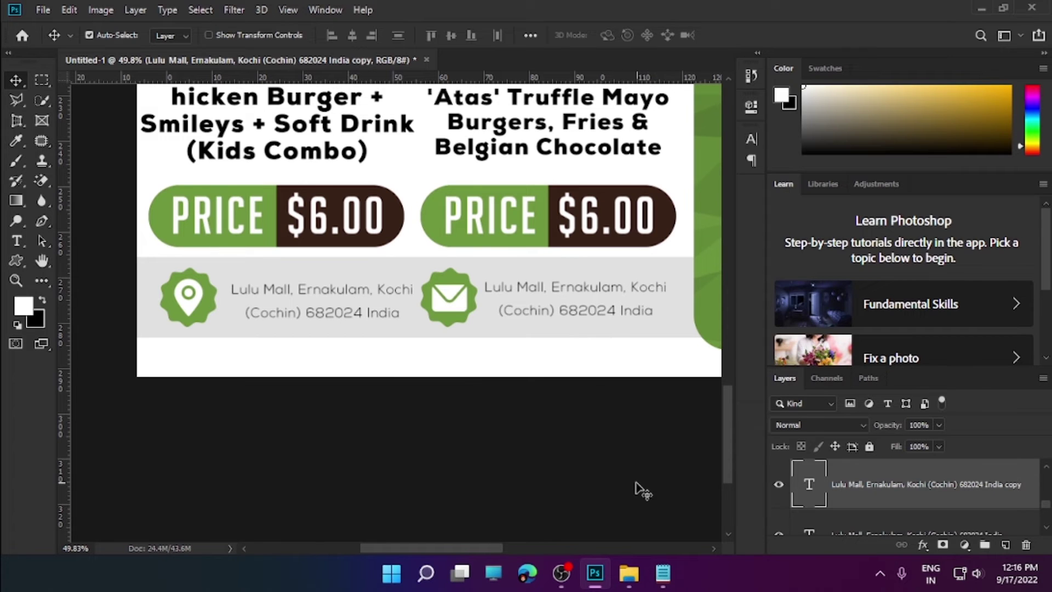
# - Copy the online-order email line from the notes and paste it over the copied address
pyautogui.hotkey('alt', 'Tab')
pyautogui.moveTo(496, 177); pyautogui.dragTo(202, 188)
pyautogui.rightClick(351, 184)
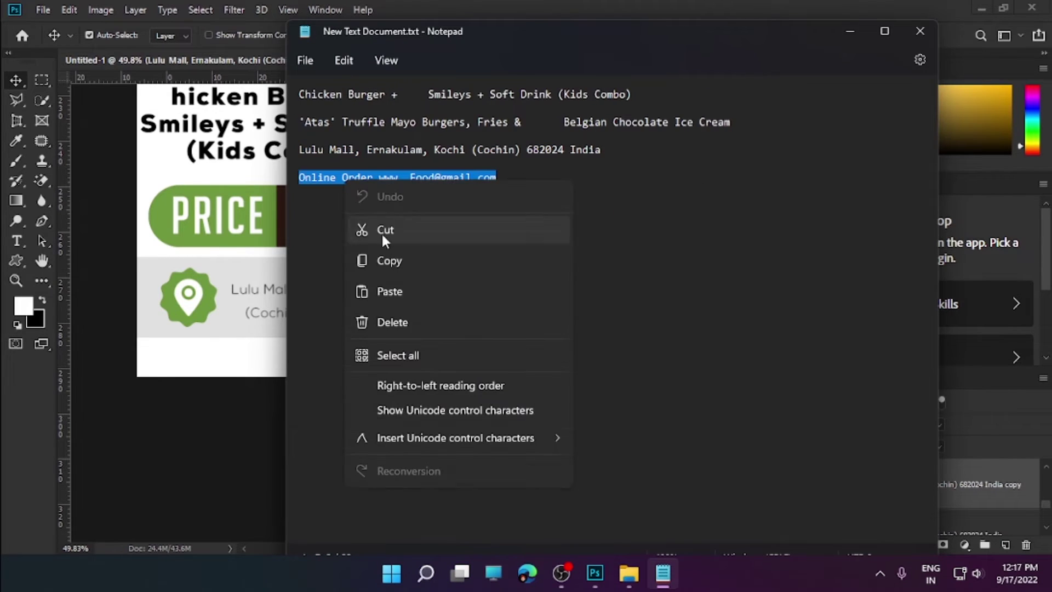
pyautogui.click(383, 259)
pyautogui.hotkey('alt', 'Tab')
pyautogui.doubleClick(605, 318)
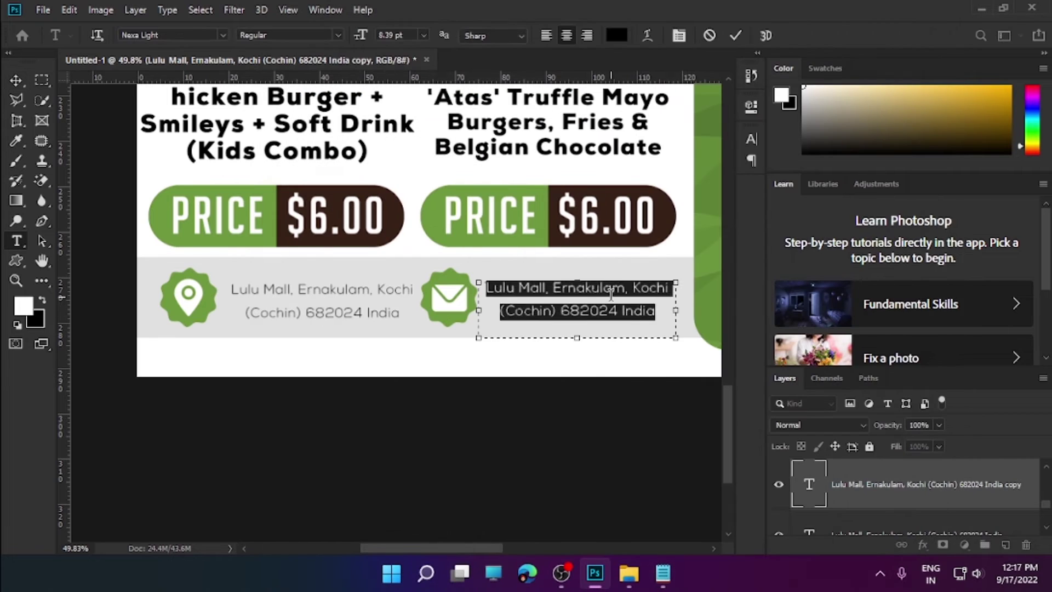
pyautogui.press('BackSpace')
pyautogui.hotkey('ctrl', 'v')
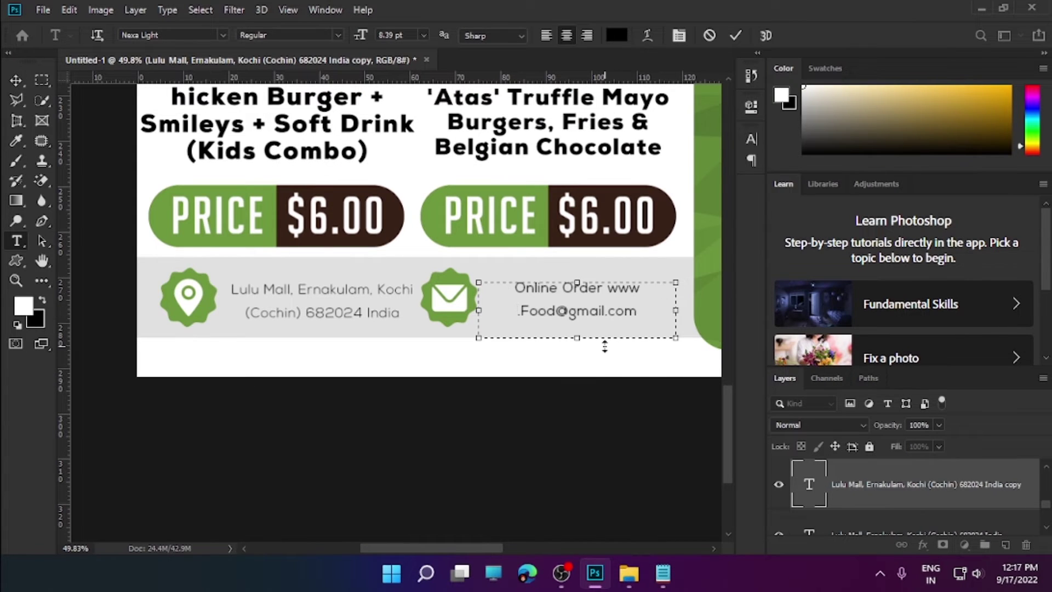
pyautogui.hotkey('ctrl', 'Return')
# - Nudge the email text slightly into place, then zoom out to the whole flyer
pyautogui.press('v')
pyautogui.moveTo(599, 317); pyautogui.dragTo(594, 291)
pyautogui.press('z')
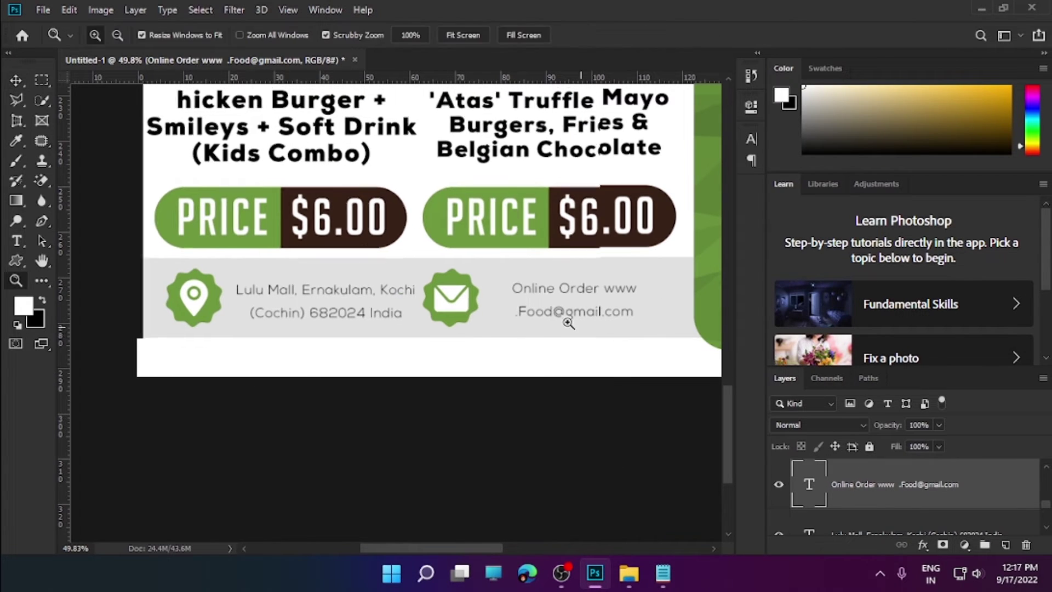
pyautogui.hotkey('ctrl', '0')
# - Draw a green-filled circle custom shape above the first burger combo's drink
pyautogui.scroll(3, 340, 475)
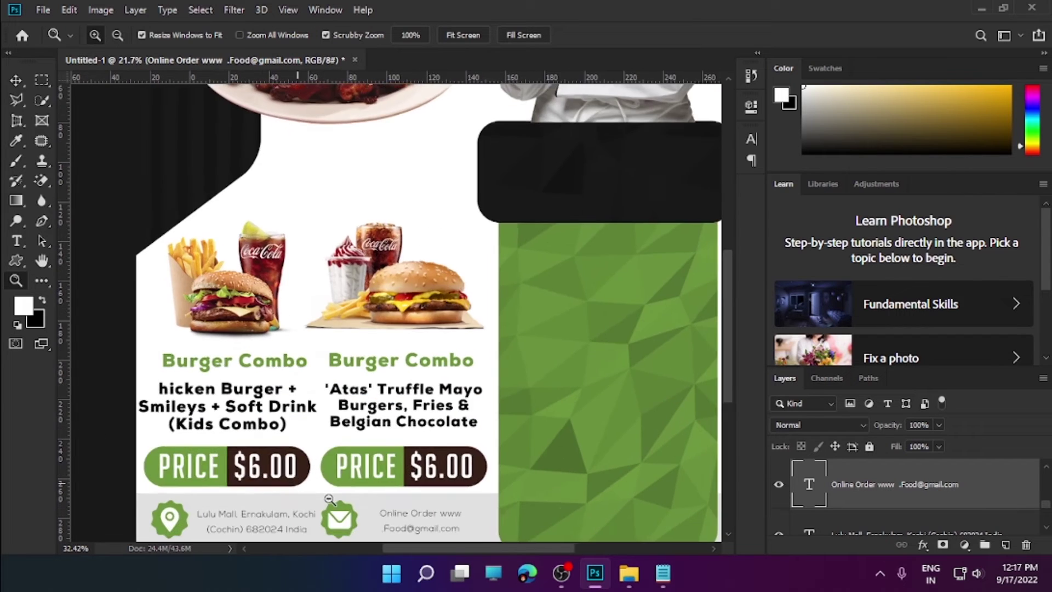
pyautogui.scroll(-2, 422, 215)
pyautogui.scroll(1, 422, 216)
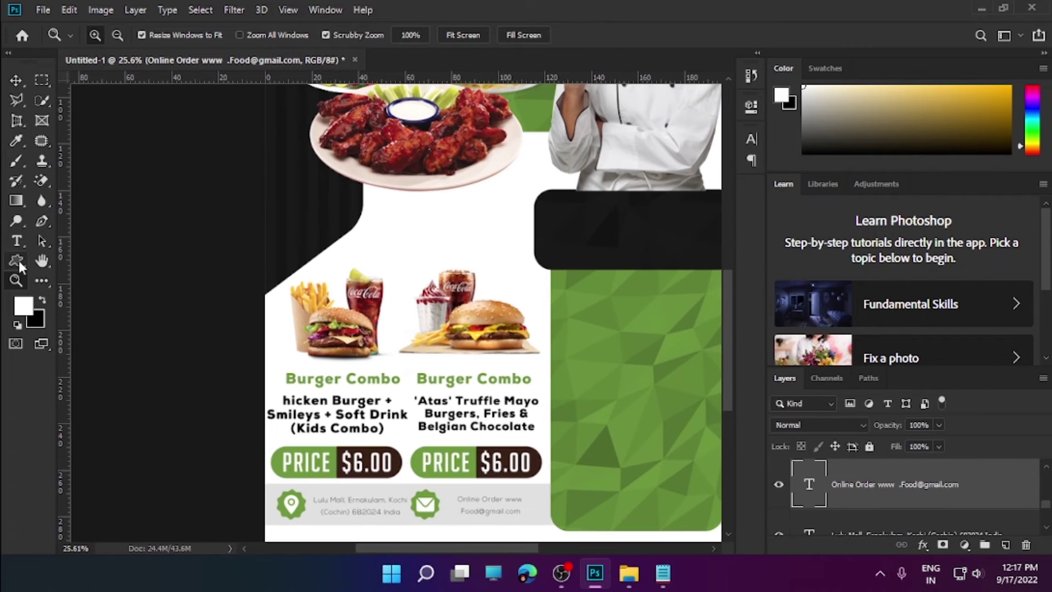
pyautogui.click(20, 267)
pyautogui.click(625, 35)
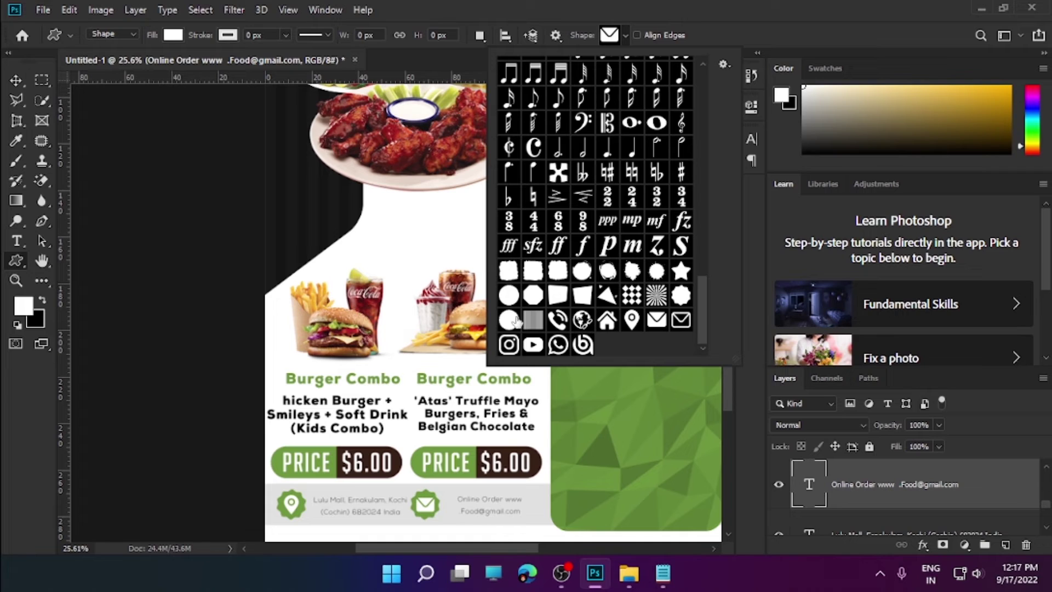
pyautogui.press('Escape')
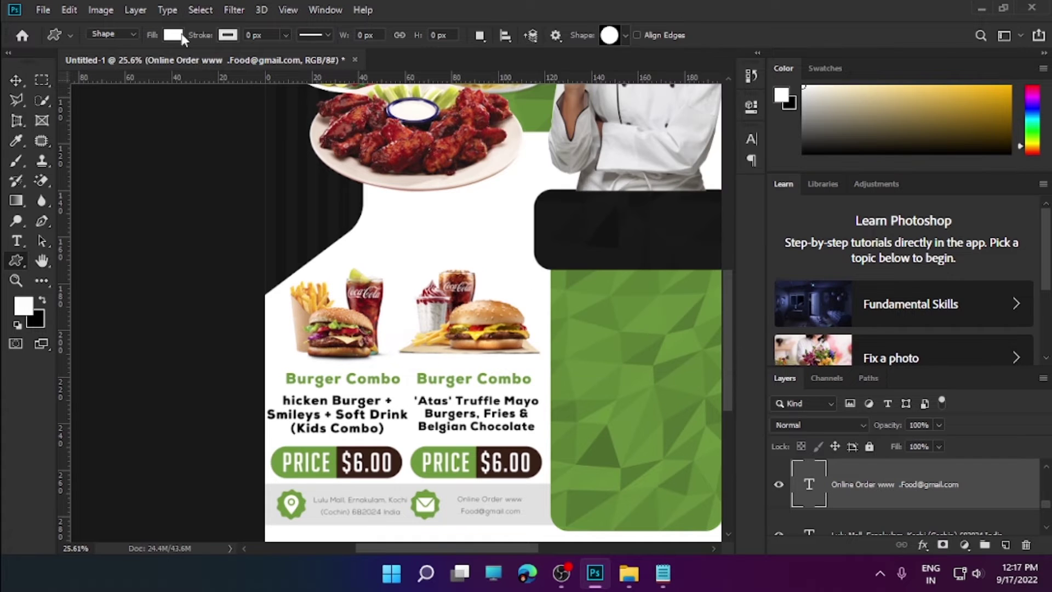
pyautogui.click(173, 34)
pyautogui.press('Escape')
pyautogui.moveTo(382, 243)
pyautogui.mouseDown()
pyautogui.moveTo(414, 276)
pyautogui.moveTo(383, 269)
pyautogui.mouseUp()
# - Raise the circle layer to the top and duplicate the circle over the second combo
pyautogui.click(16, 81)
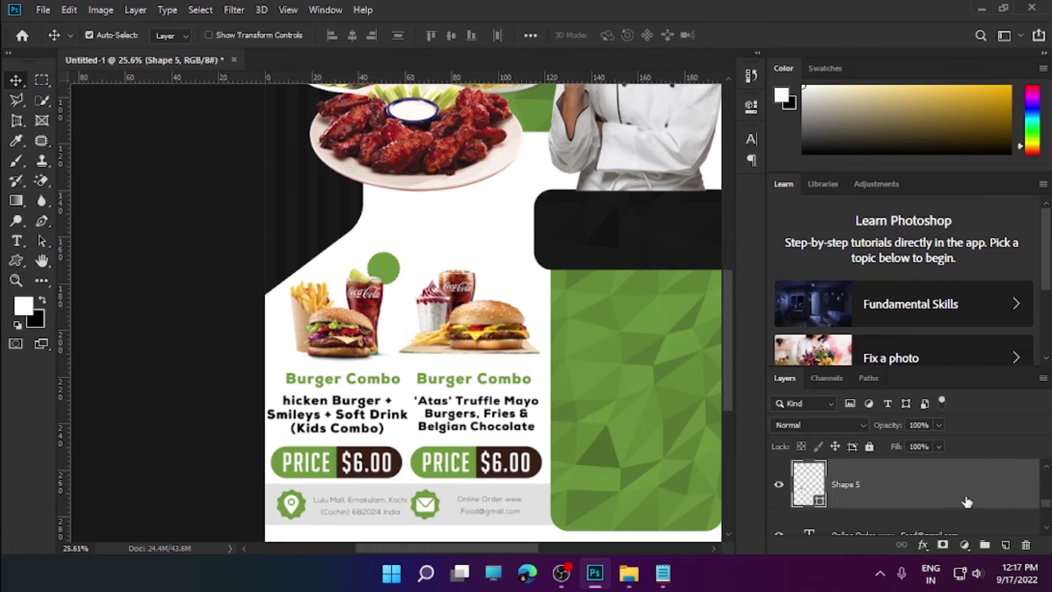
pyautogui.moveTo(900, 466)
pyautogui.mouseDown()
pyautogui.moveTo(907, 429)
pyautogui.moveTo(882, 482)
pyautogui.mouseUp()
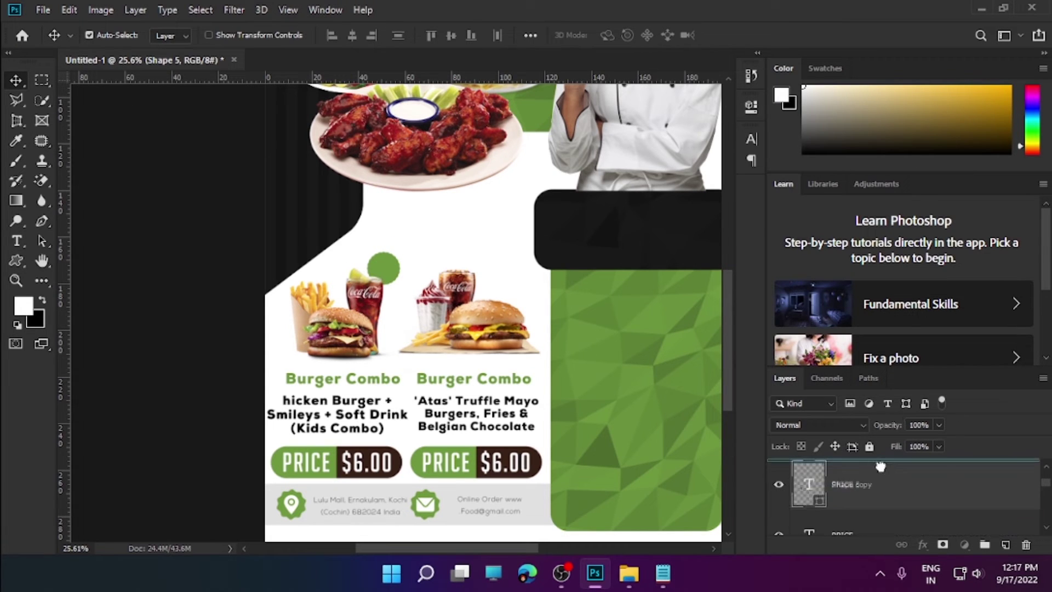
pyautogui.moveTo(388, 277); pyautogui.dragTo(498, 284)
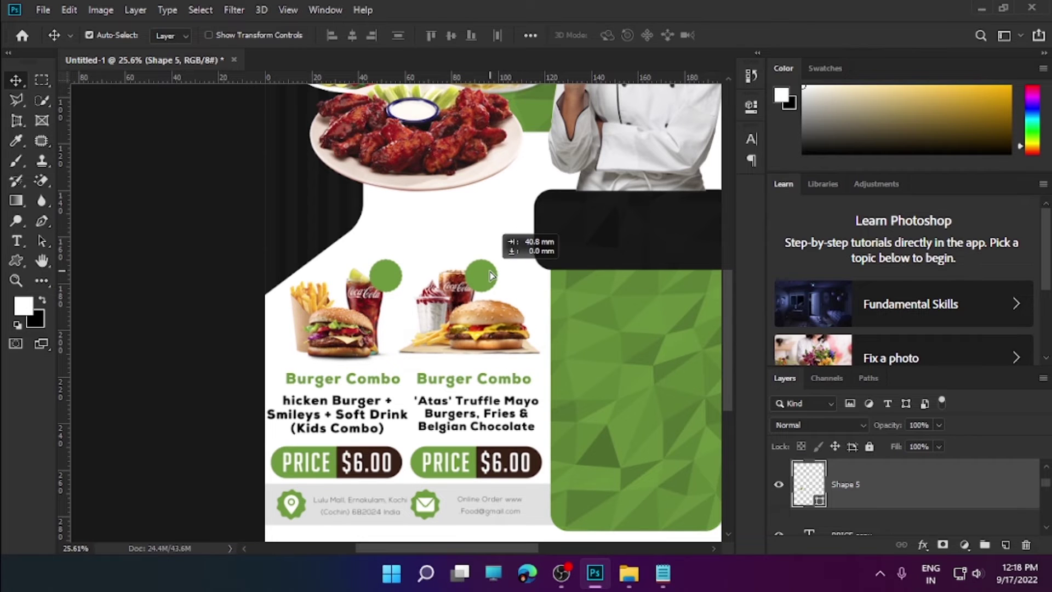
pyautogui.click(16, 280)
pyautogui.hotkey('ctrl', '+')
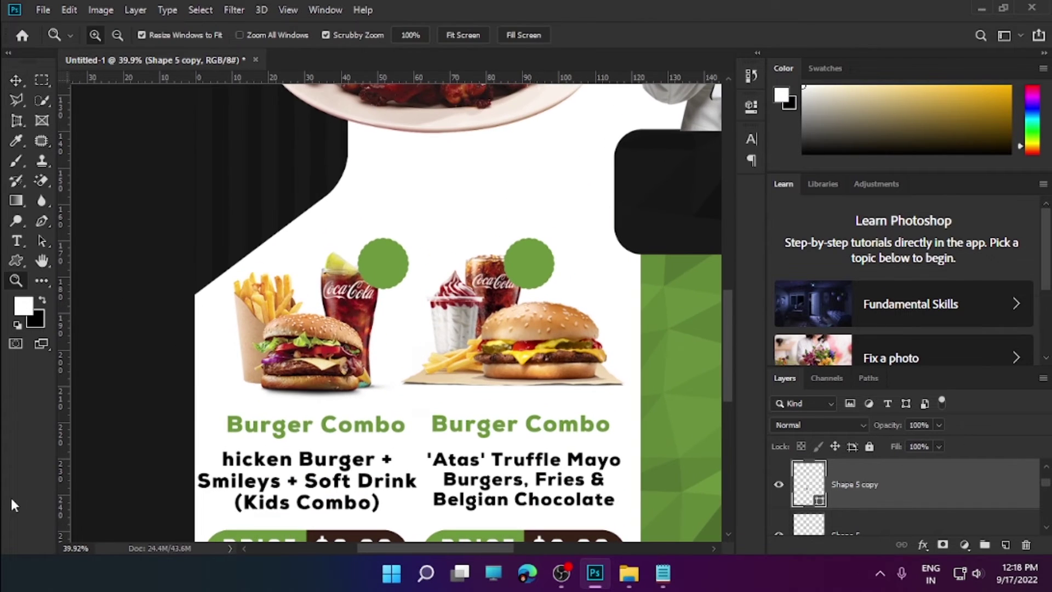
# - Create a 30% text label in Nexa Black with colour fff2cf
pyautogui.click(16, 244)
pyautogui.moveTo(383, 202); pyautogui.dragTo(479, 243)
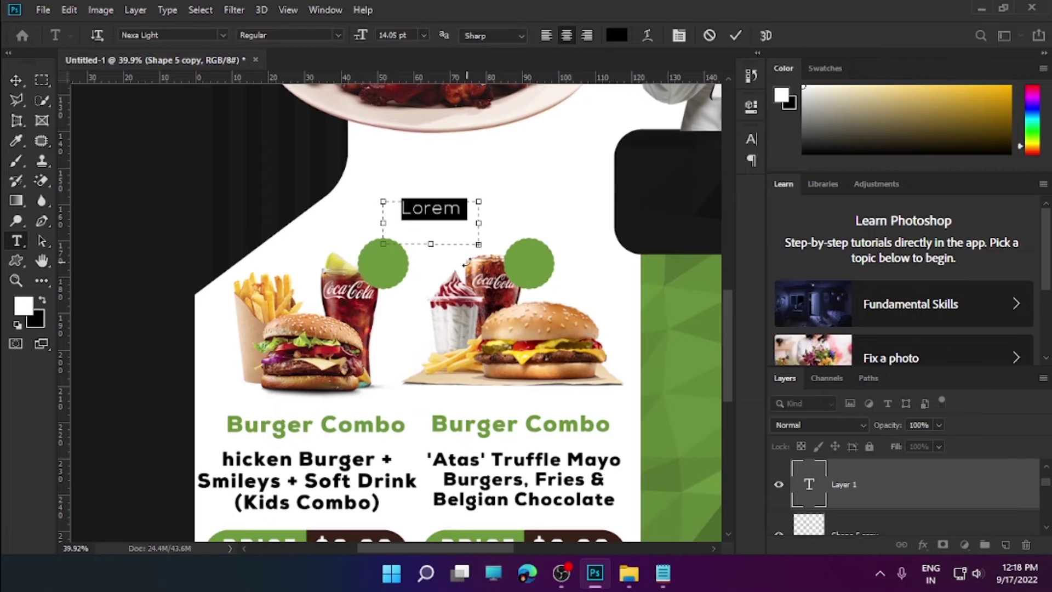
pyautogui.press('BackSpace')
pyautogui.write('30')
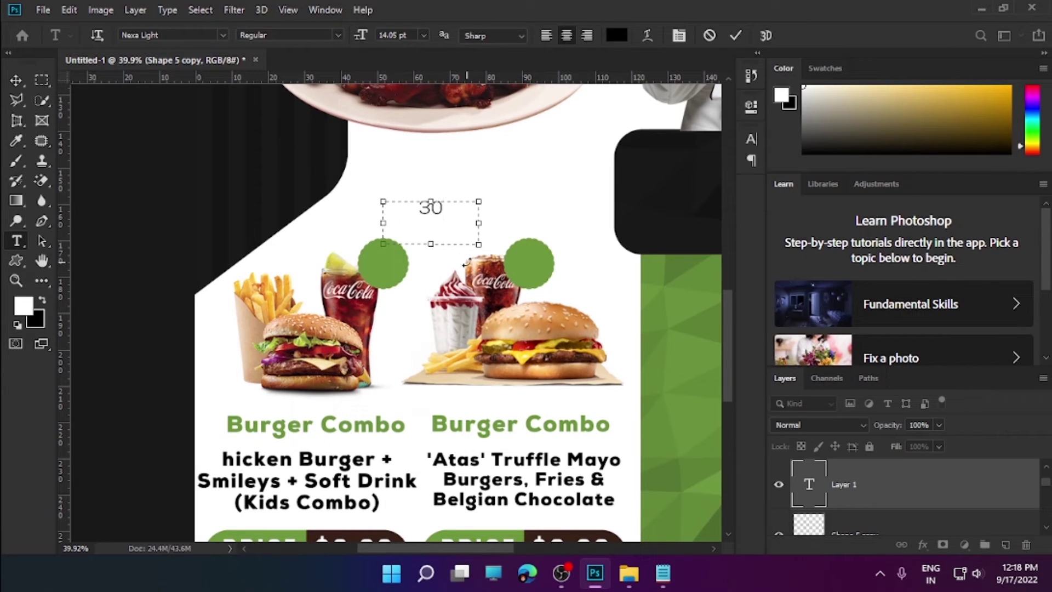
pyautogui.hotkey('ctrl', 'a')
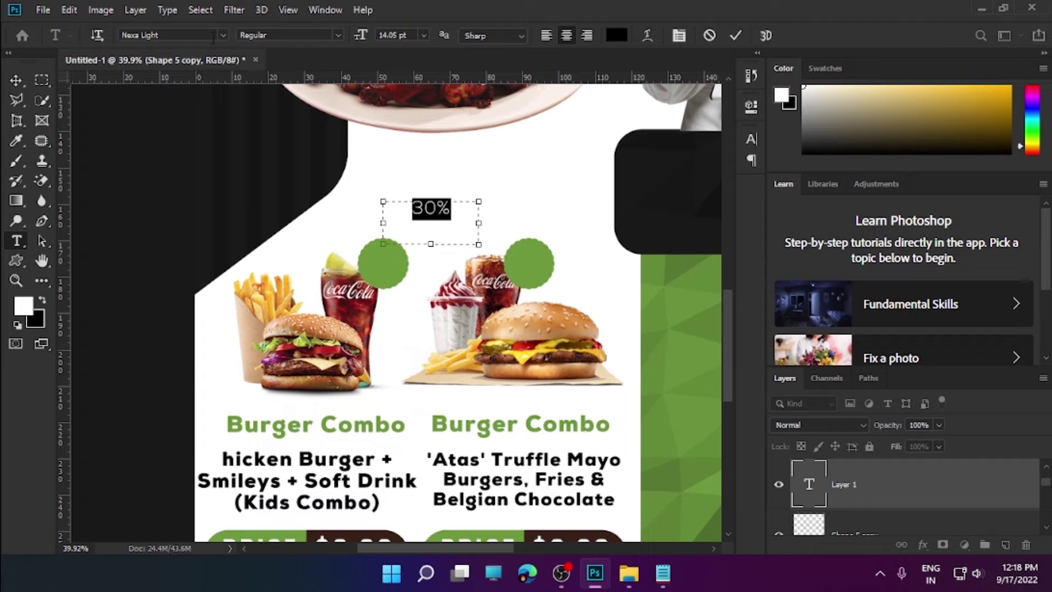
pyautogui.click(165, 35)
pyautogui.write('nexa')
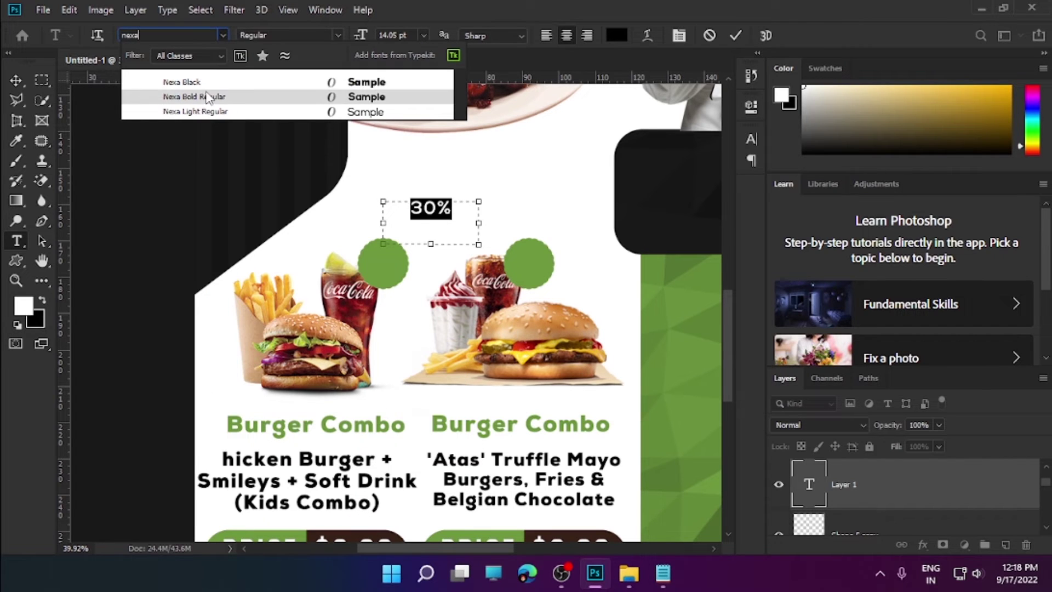
pyautogui.click(210, 83)
pyautogui.click(31, 315)
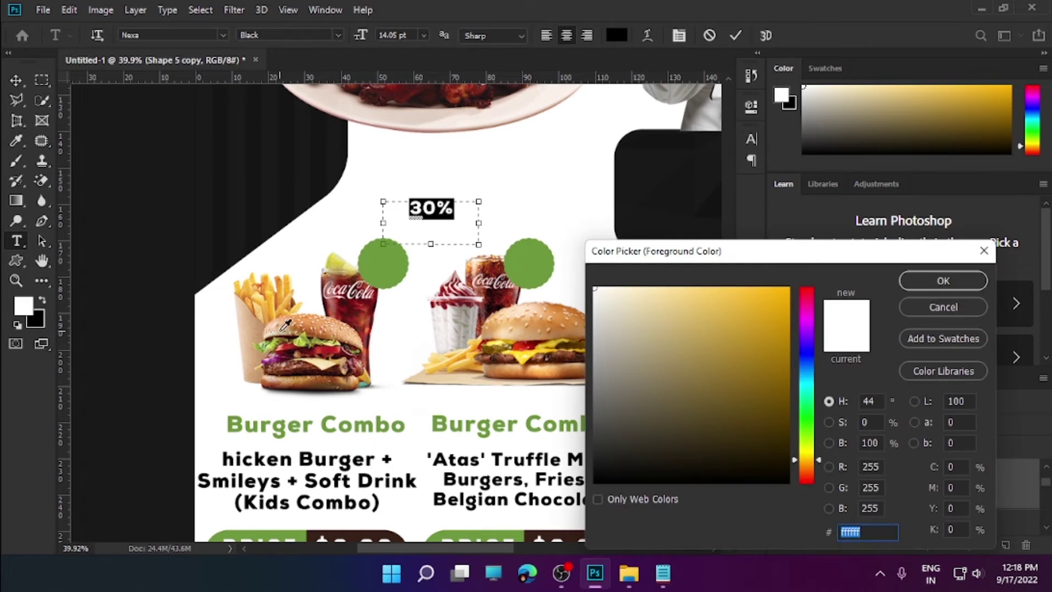
pyautogui.write('f')
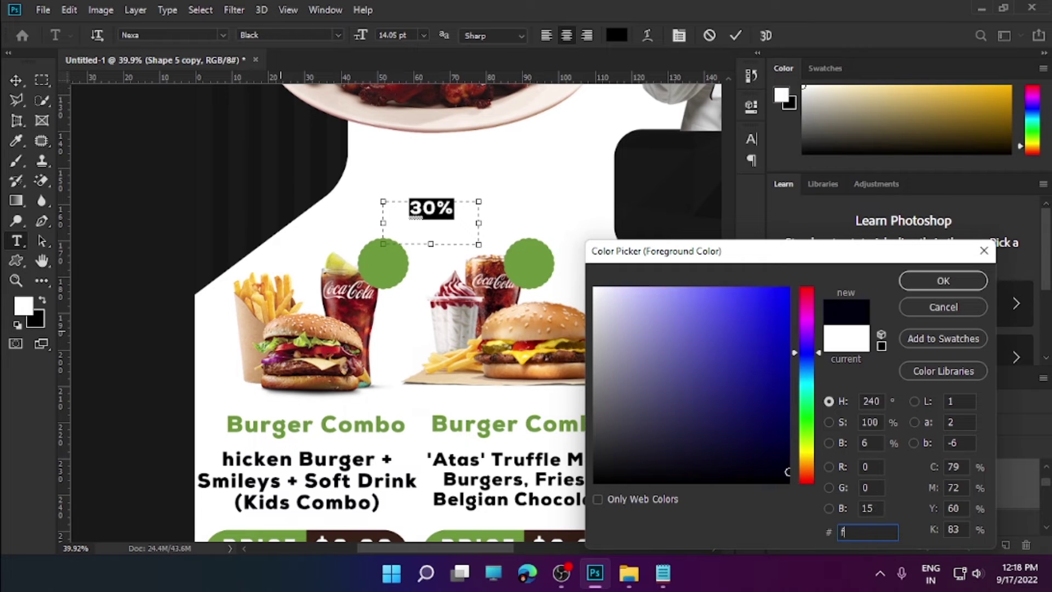
pyautogui.write('ff2cf')
pyautogui.click(975, 279)
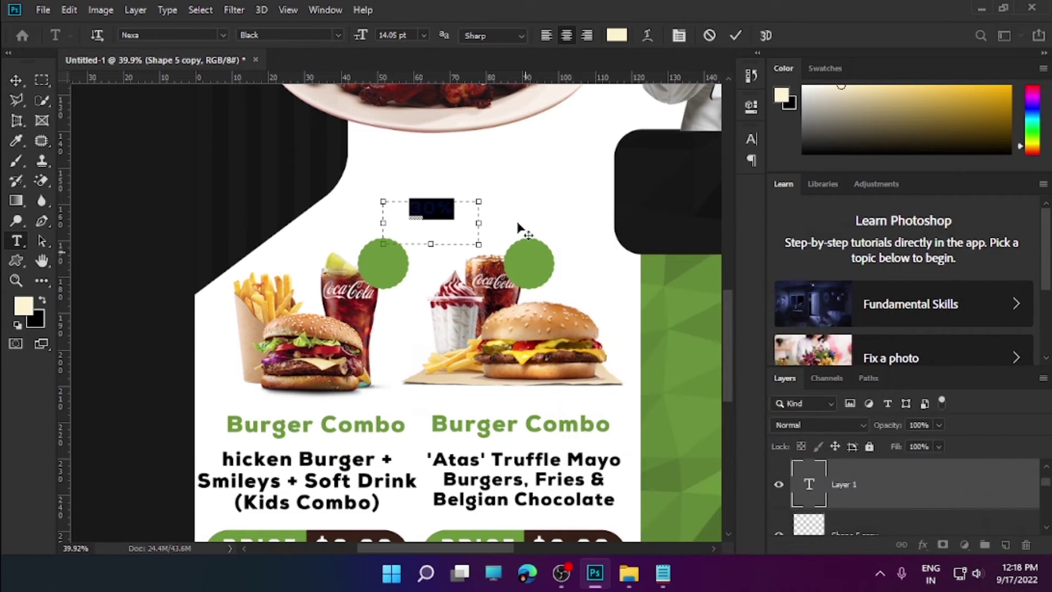
pyautogui.click(735, 36)
# - Move 30% onto the left circle, copy it onto the second, and add another copy below
pyautogui.click(16, 80)
pyautogui.moveTo(431, 216); pyautogui.dragTo(384, 267)
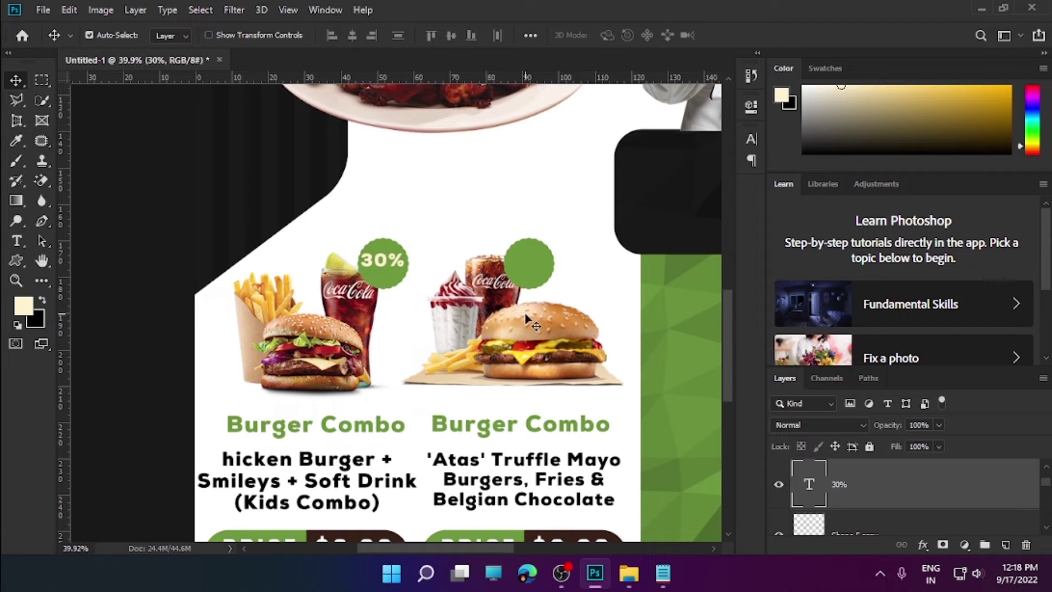
pyautogui.moveTo(396, 264); pyautogui.dragTo(540, 267)
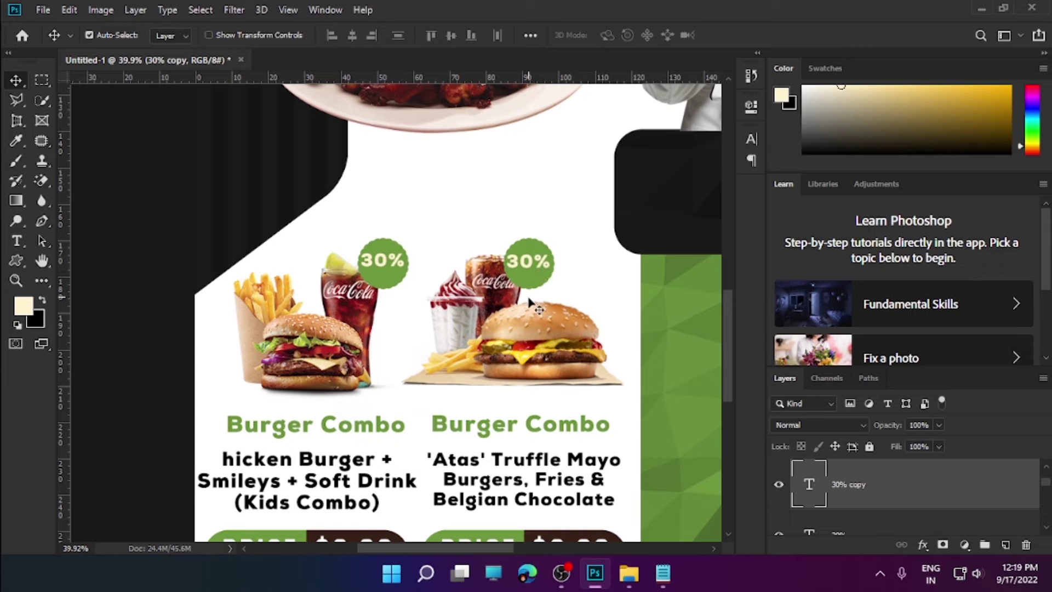
pyautogui.moveTo(393, 266); pyautogui.dragTo(394, 286)
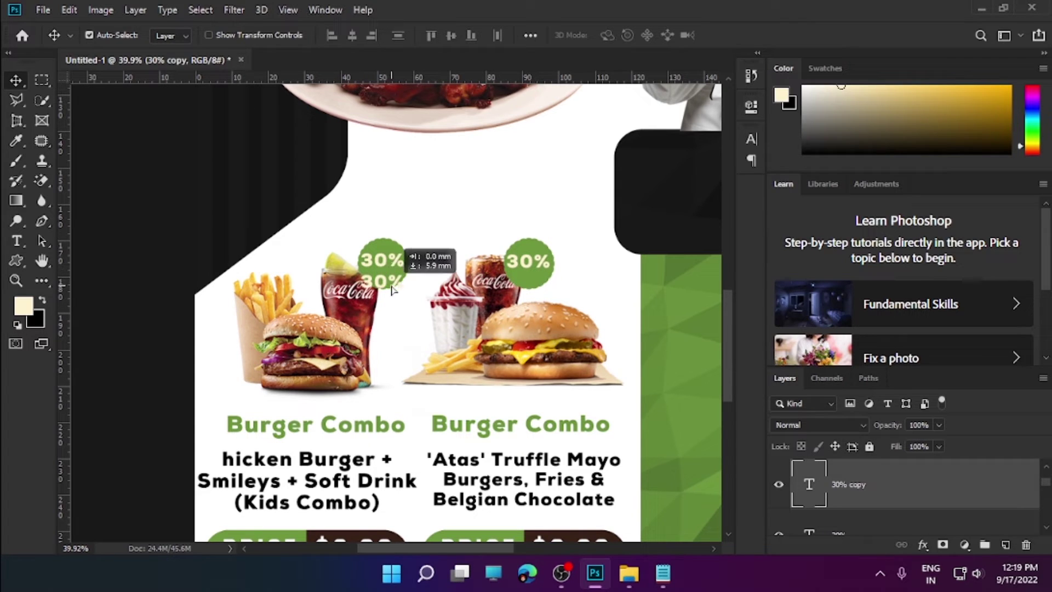
# - Change the lower 30% copy to read OFF in white (ffffff)
pyautogui.doubleClick(379, 279)
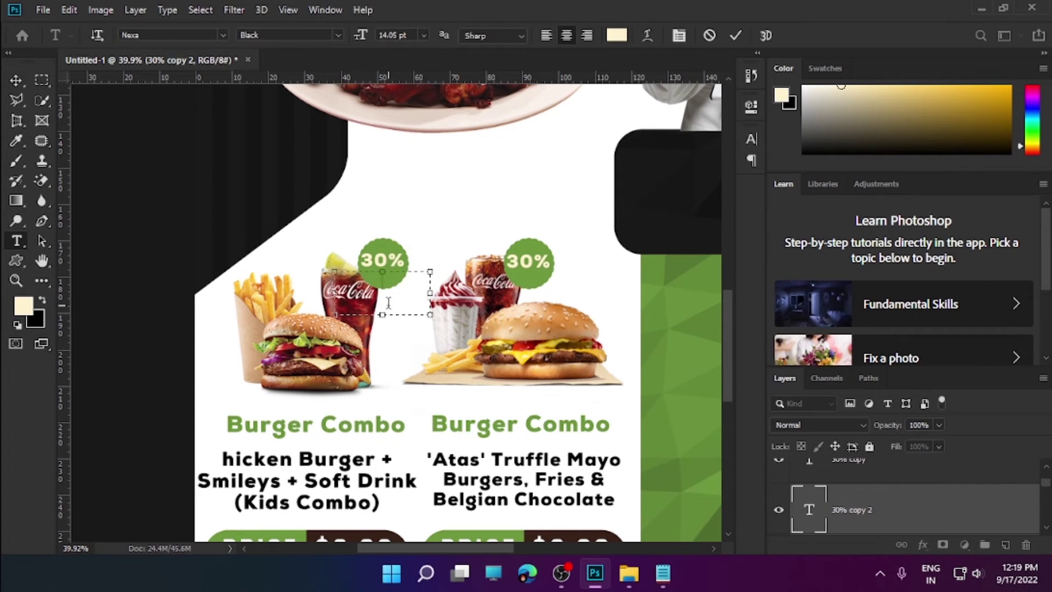
pyautogui.write('OFF')
pyautogui.hotkey('ctrl', 'a')
pyautogui.click(616, 36)
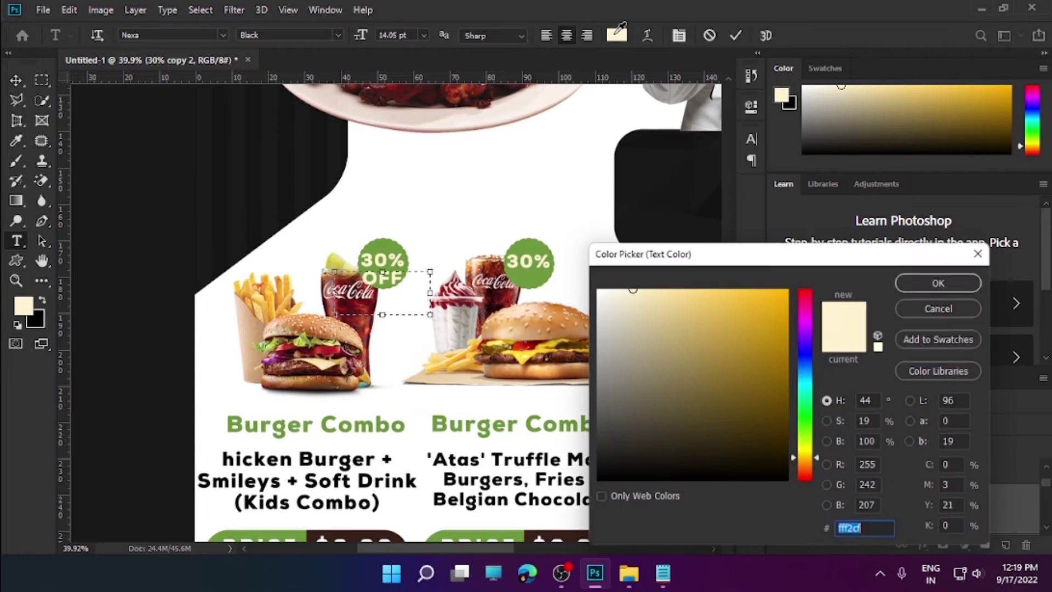
pyautogui.write('ffffff')
pyautogui.press('Return')
pyautogui.hotkey('ctrl', 'Return')
# - Shrink OFF to 7.05 pt and center it under the 30% label
pyautogui.doubleClick(383, 275)
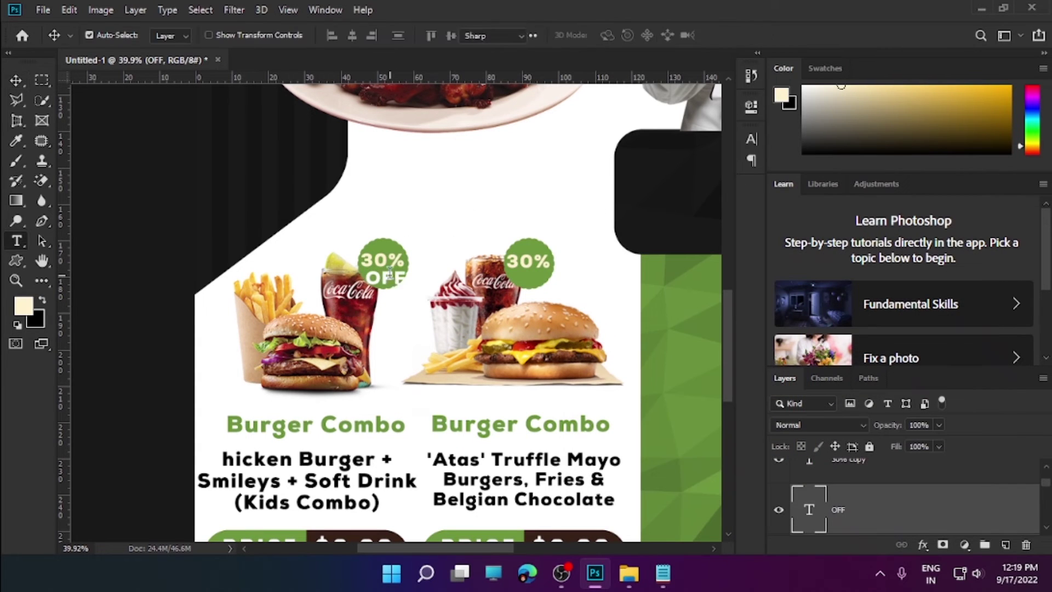
pyautogui.moveTo(360, 36); pyautogui.dragTo(355, 41)
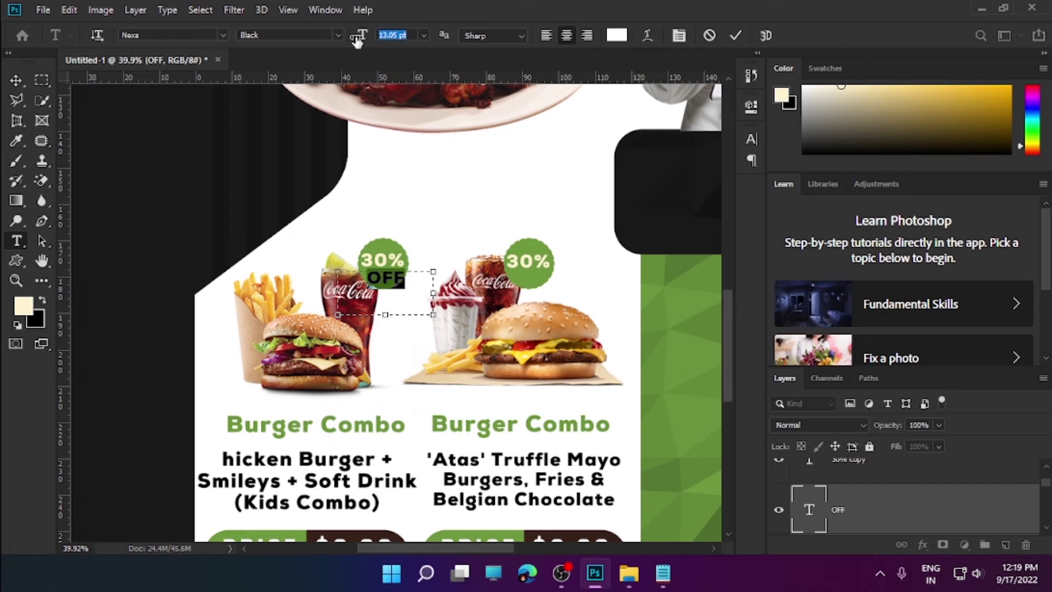
pyautogui.hotkey('ctrl', 'Return')
pyautogui.press('v')
pyautogui.moveTo(376, 281)
pyautogui.mouseDown()
pyautogui.moveTo(523, 279)
pyautogui.moveTo(482, 375)
pyautogui.mouseUp()
# - Add DELIVERY SERVICE text in a box inside the black bar and enlarge it
pyautogui.press('z')
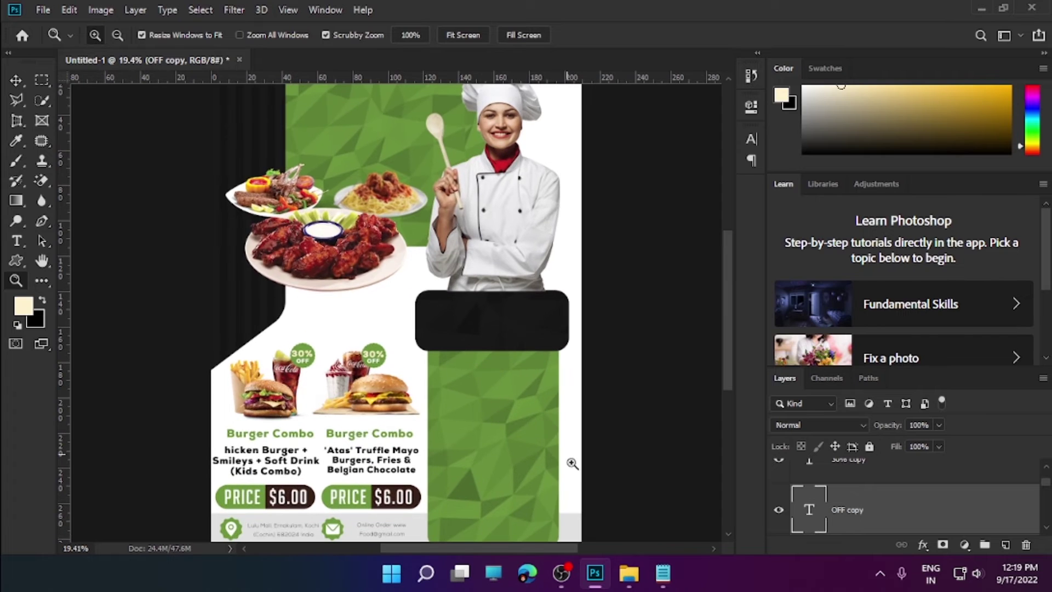
pyautogui.moveTo(572, 463); pyautogui.dragTo(375, 517)
pyautogui.press('t')
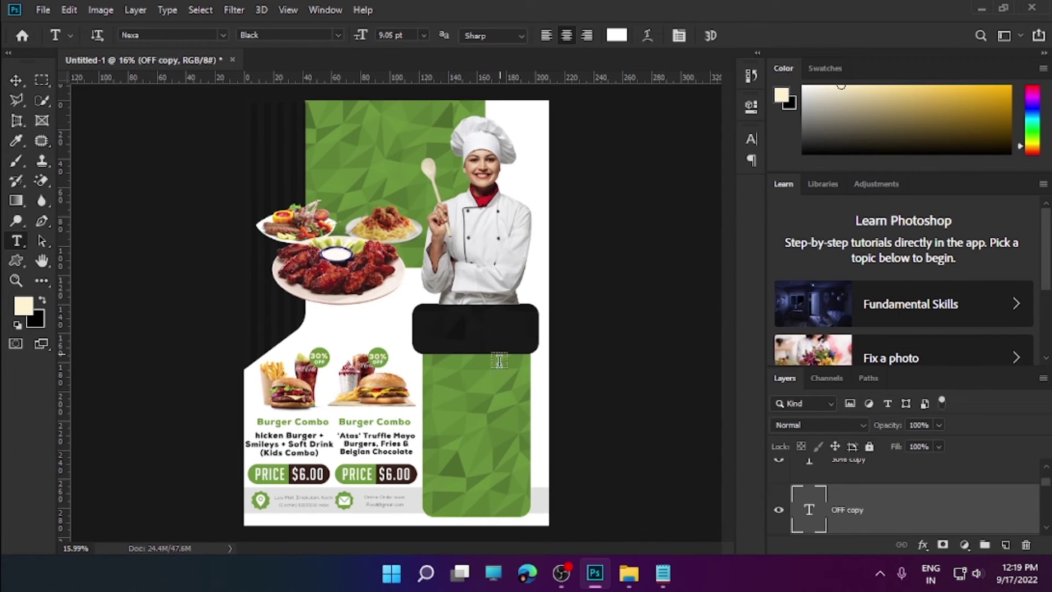
pyautogui.moveTo(425, 328); pyautogui.dragTo(531, 353)
pyautogui.press('BackSpace')
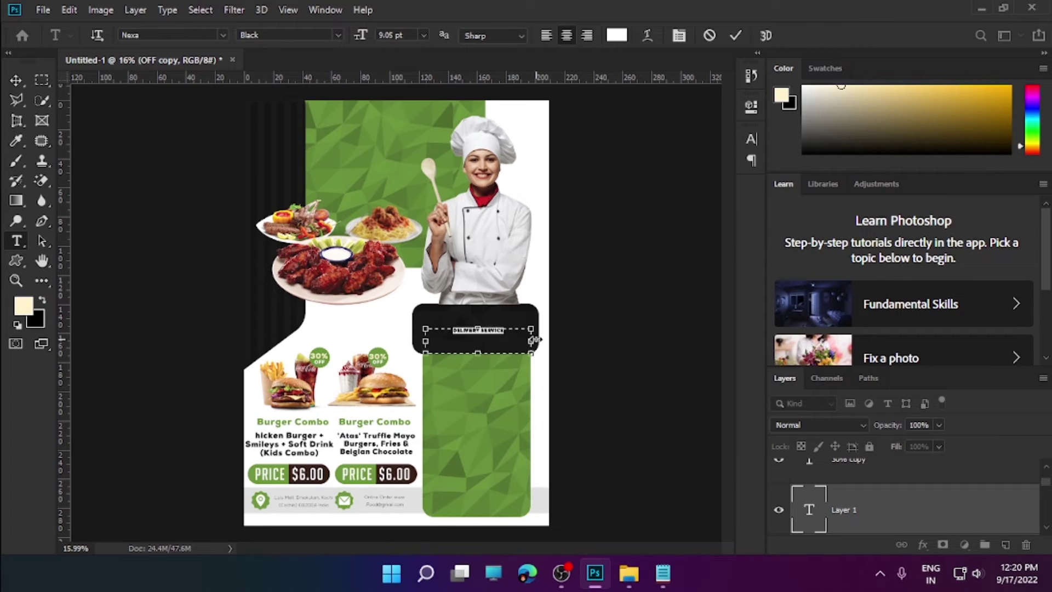
pyautogui.moveTo(360, 40)
pyautogui.mouseDown()
pyautogui.moveTo(367, 81)
pyautogui.moveTo(355, 113)
pyautogui.mouseUp()
# - Set DELIVERY SERVICE in BigNoodleTitling at about 36 pt and center it in the bar
pyautogui.click(222, 34)
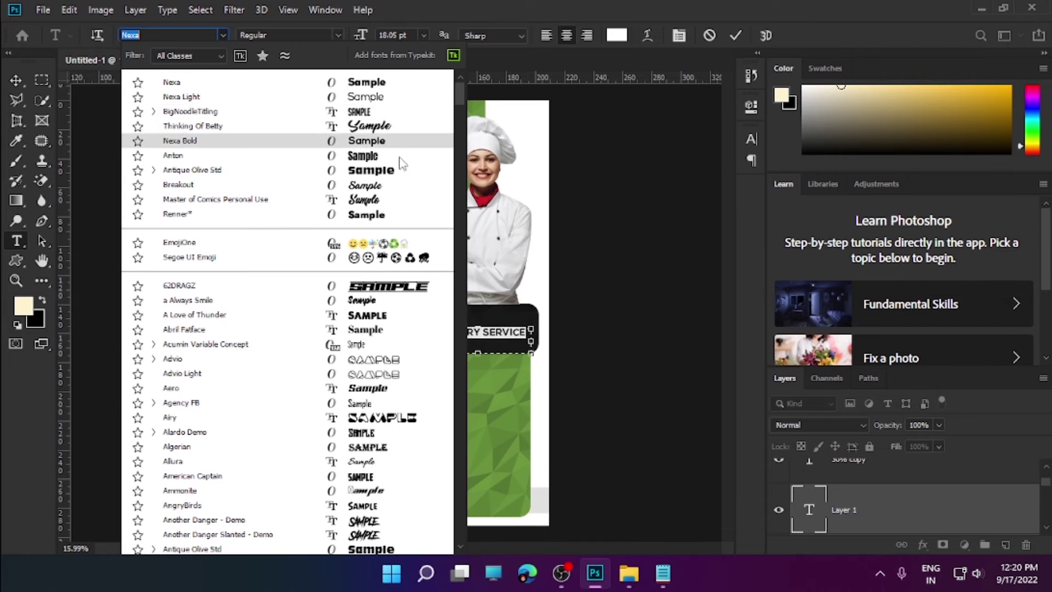
pyautogui.click(405, 113)
pyautogui.moveTo(360, 35); pyautogui.dragTo(371, 41)
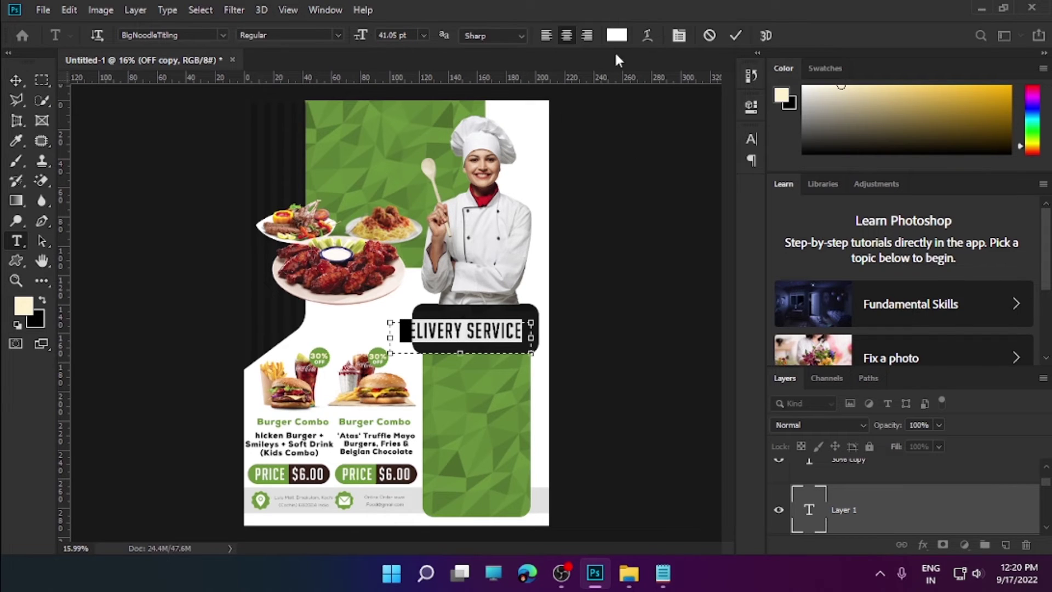
pyautogui.click(735, 35)
pyautogui.rightClick(16, 82)
pyautogui.moveTo(514, 334); pyautogui.dragTo(528, 332)
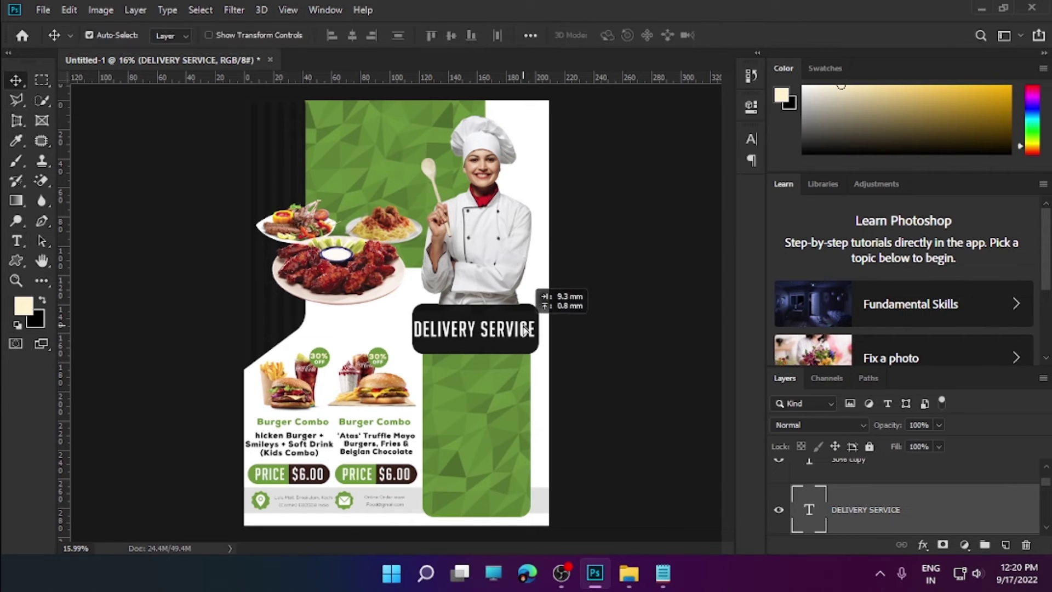
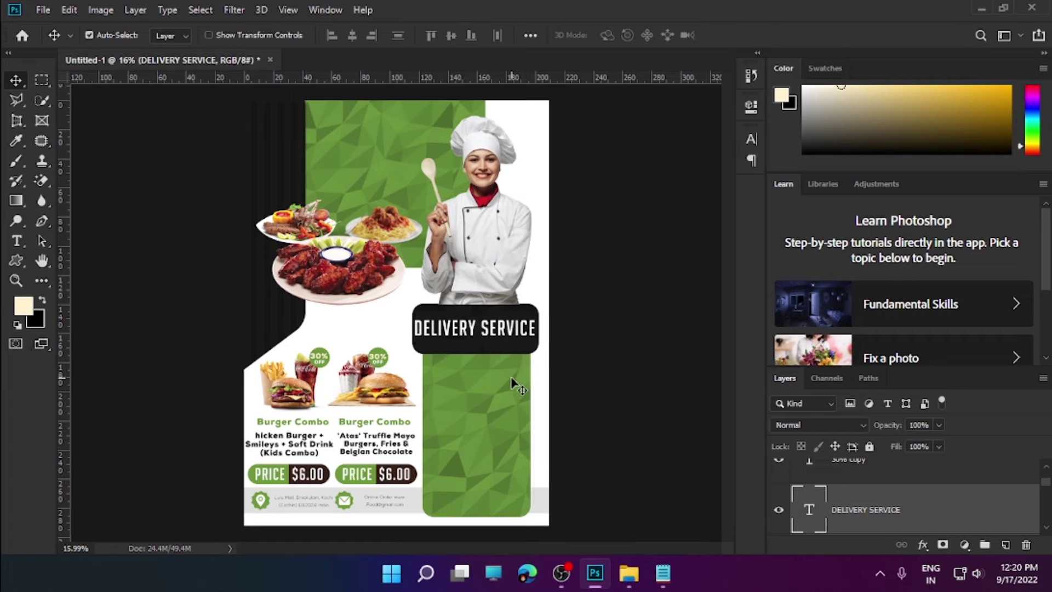
pyautogui.doubleClick(493, 327)
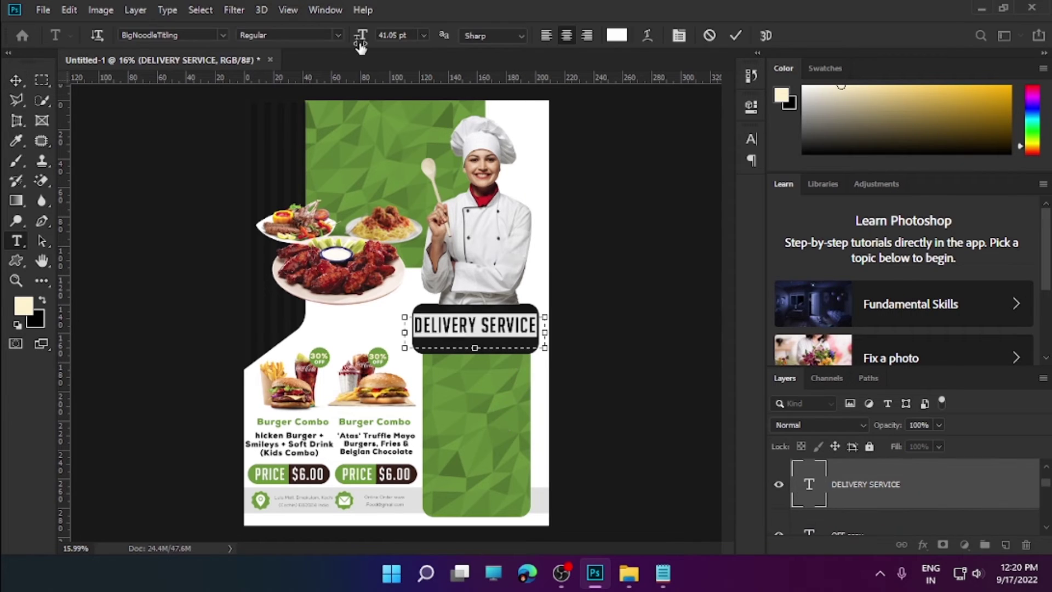
pyautogui.hotkey('ctrl', 'Return')
pyautogui.press('v')
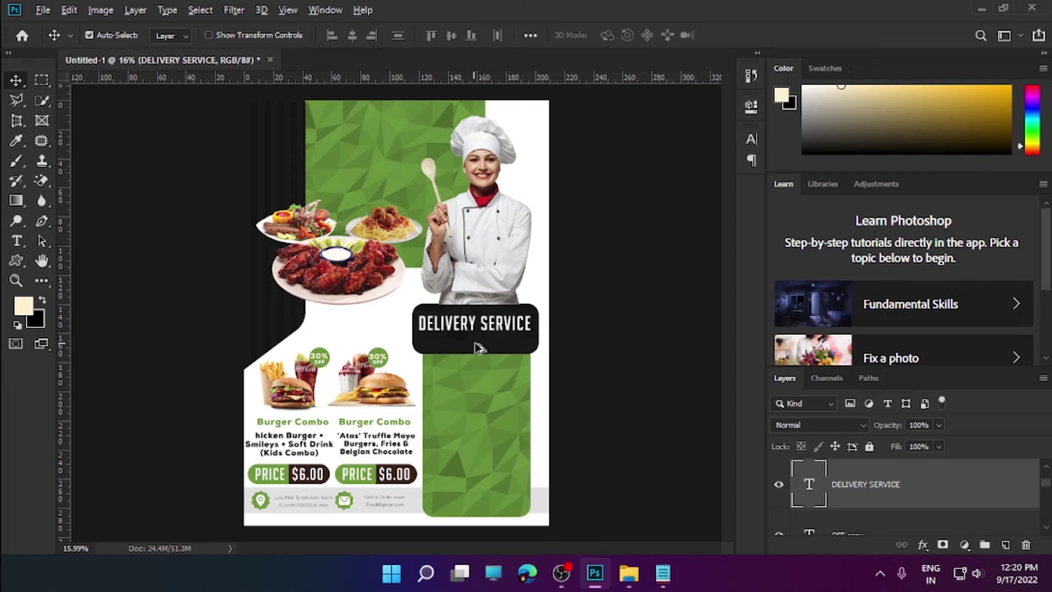
pyautogui.moveTo(480, 346); pyautogui.dragTo(507, 356)
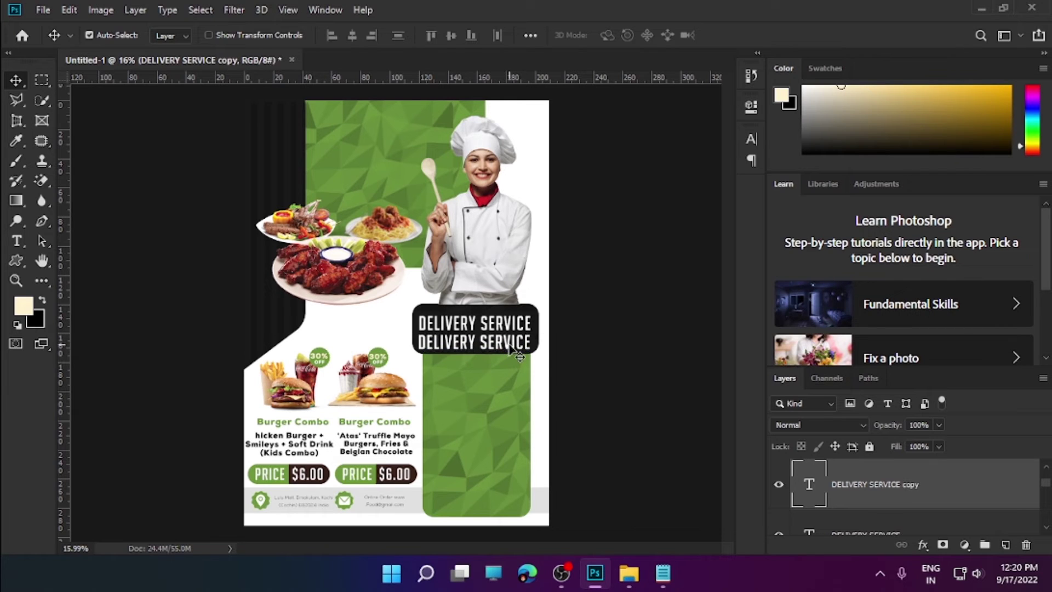
pyautogui.doubleClick(506, 350)
pyautogui.press('BackSpace')
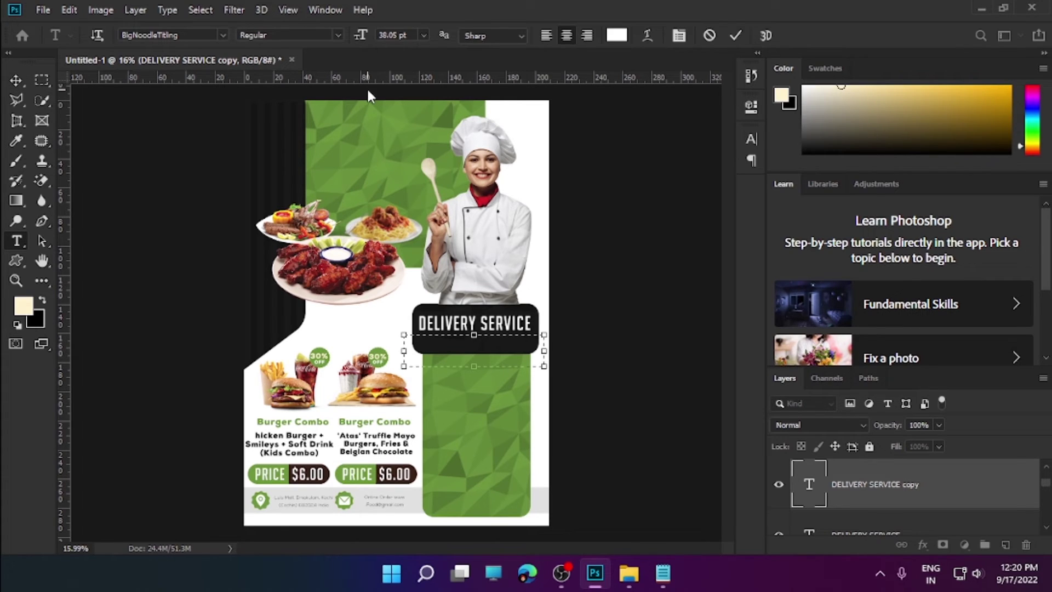
pyautogui.write('+123456789')
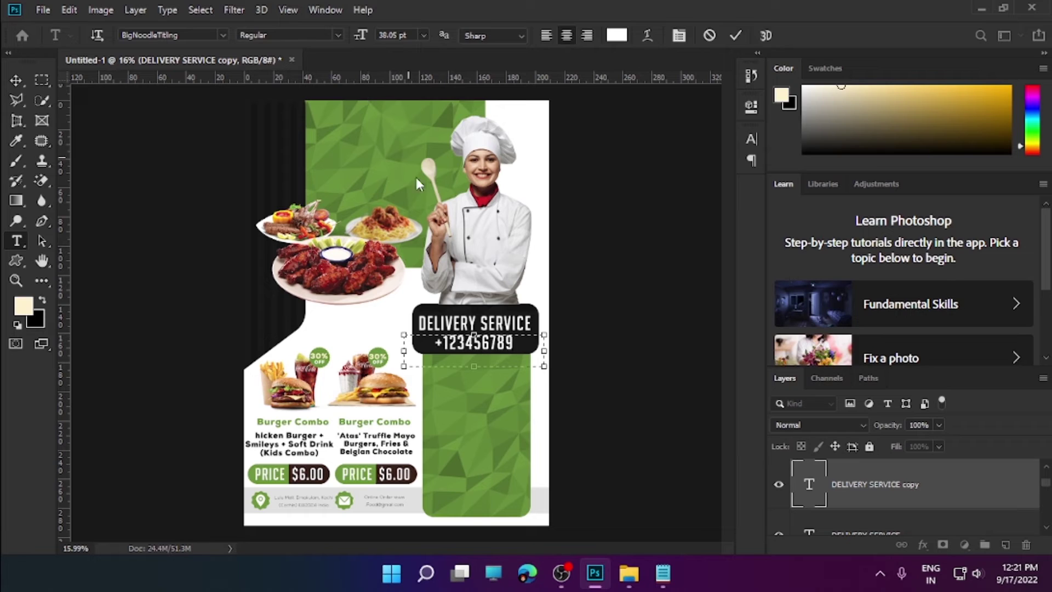
pyautogui.write('0')
pyautogui.press('BackSpace')
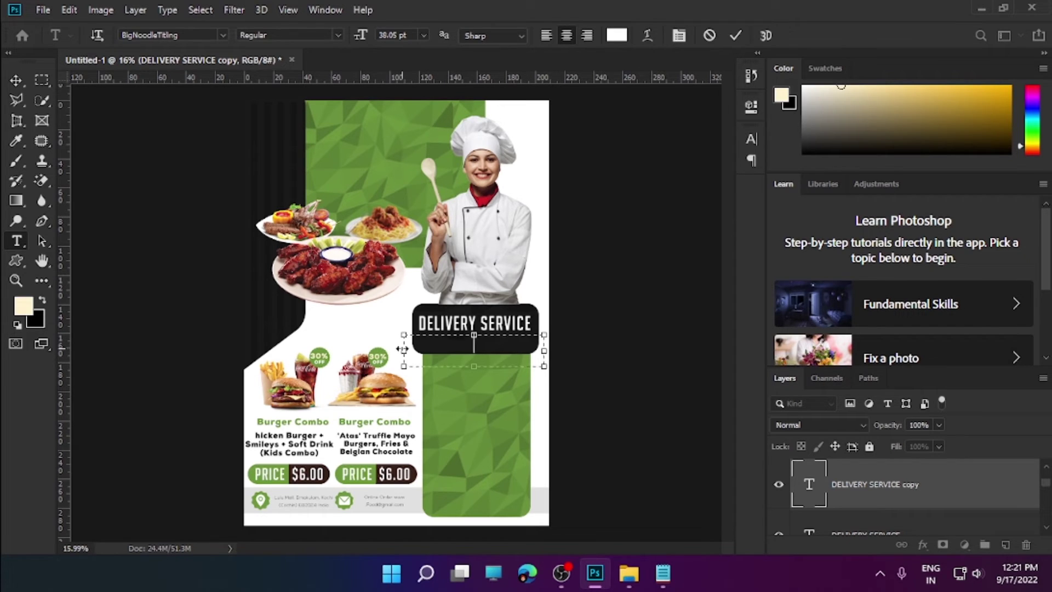
pyautogui.hotkey('ctrl', 'z')
# - Colour the phone number yellow (#dede20) and commit the text
pyautogui.click(616, 35)
pyautogui.write('d')
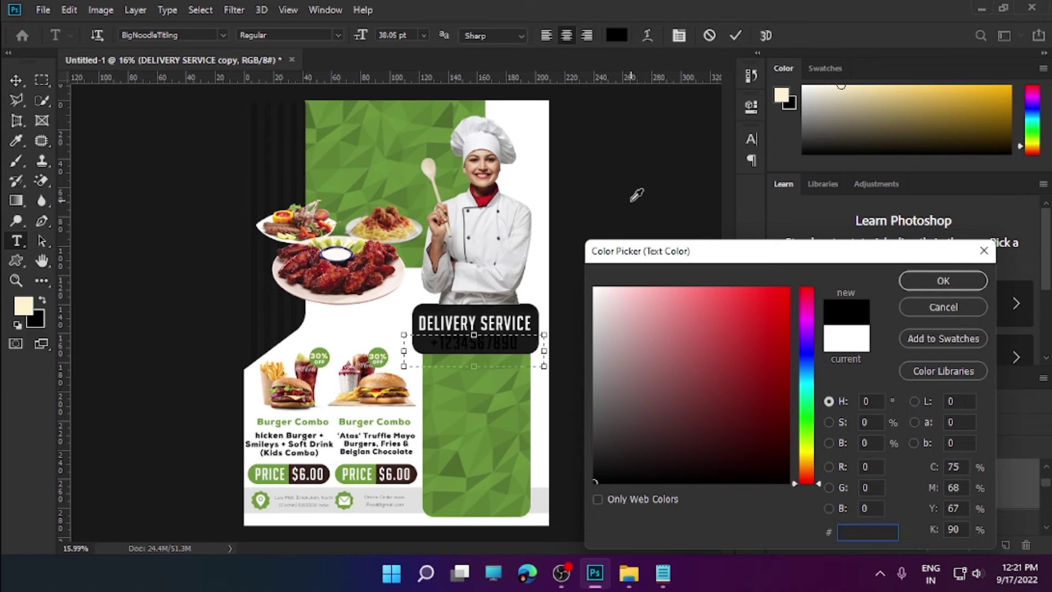
pyautogui.write('ed')
pyautogui.write('e20')
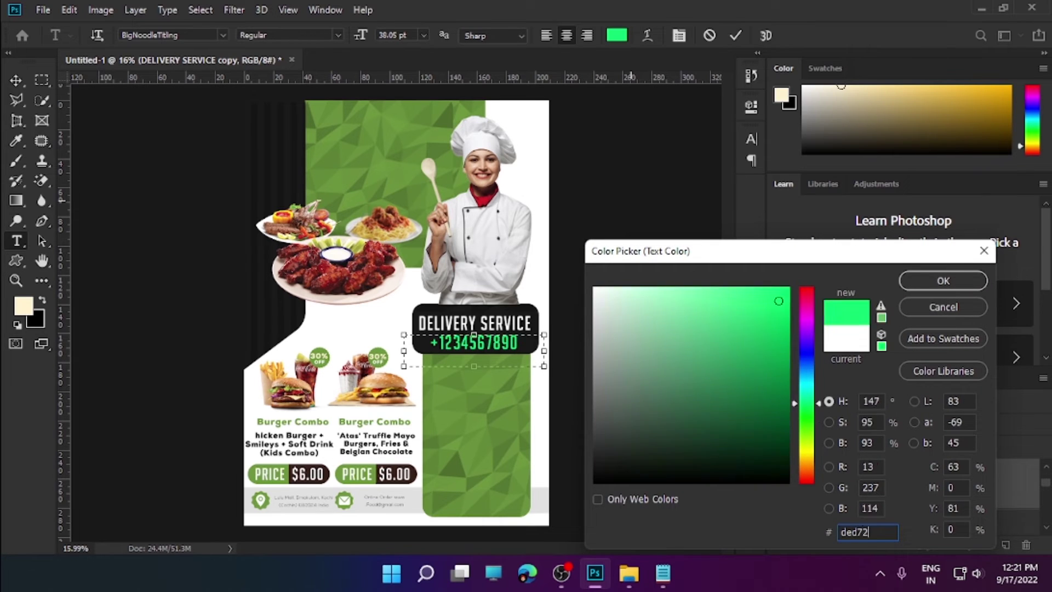
pyautogui.press('Return')
pyautogui.click(735, 35)
# - Copy DELIVERY SERVICE down onto the green panel and retype it as ONLINE ORDER
pyautogui.press('v')
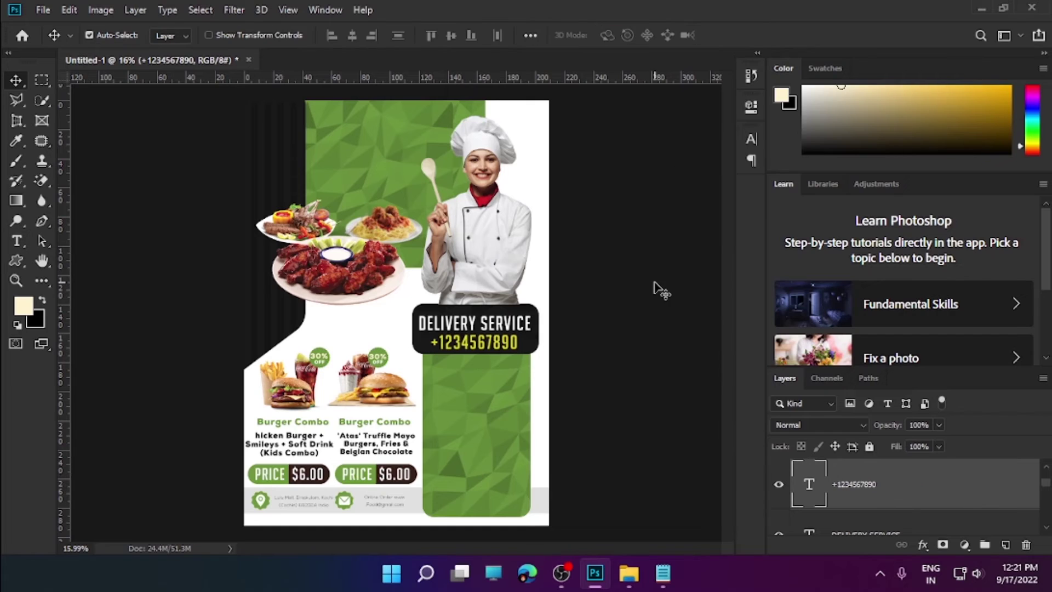
pyautogui.moveTo(525, 331); pyautogui.dragTo(520, 378)
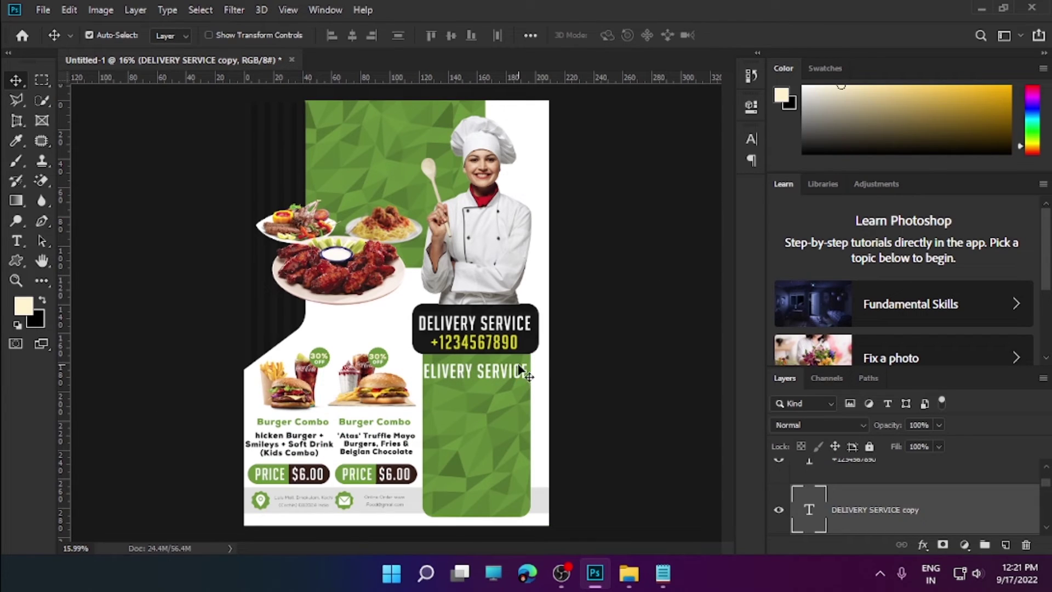
pyautogui.press('t')
pyautogui.click(495, 367)
pyautogui.hotkey('ctrl', 'a')
pyautogui.press('BackSpace')
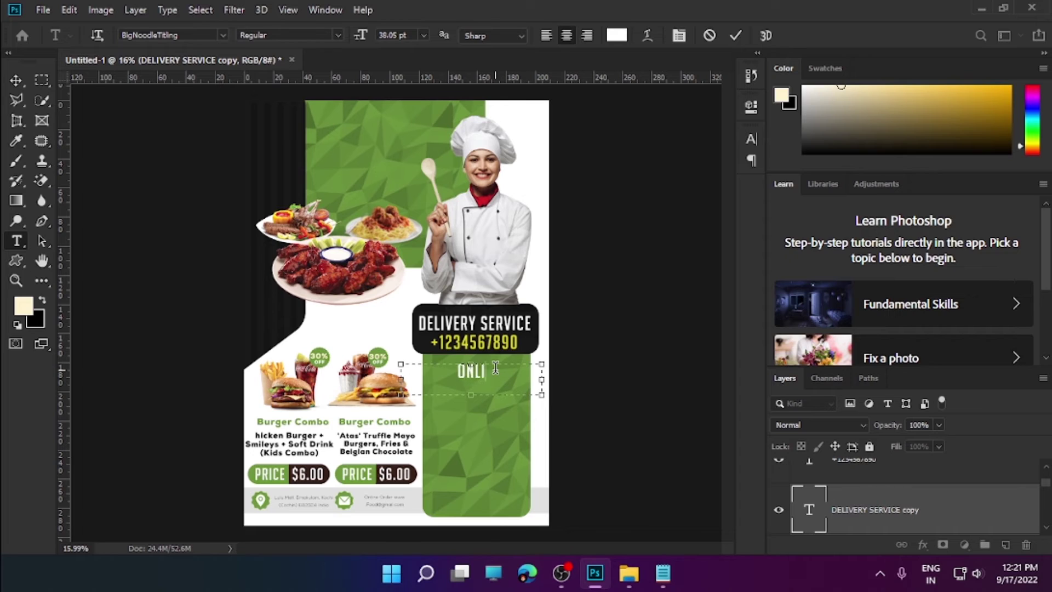
pyautogui.write('NE ORDER')
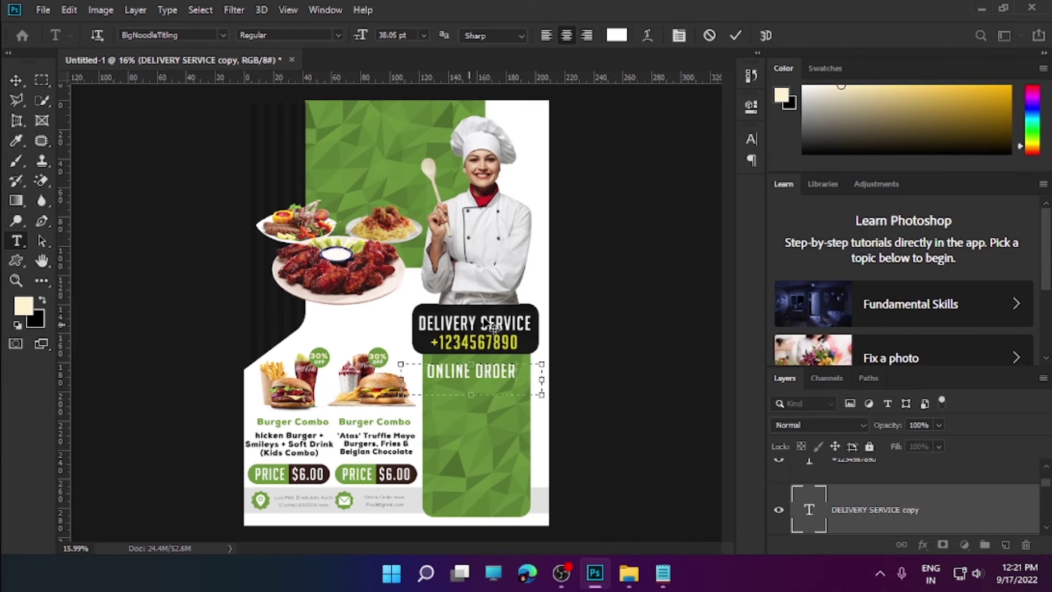
pyautogui.hotkey('ctrl', 'Return')
pyautogui.press('v')
pyautogui.moveTo(495, 378); pyautogui.dragTo(497, 404)
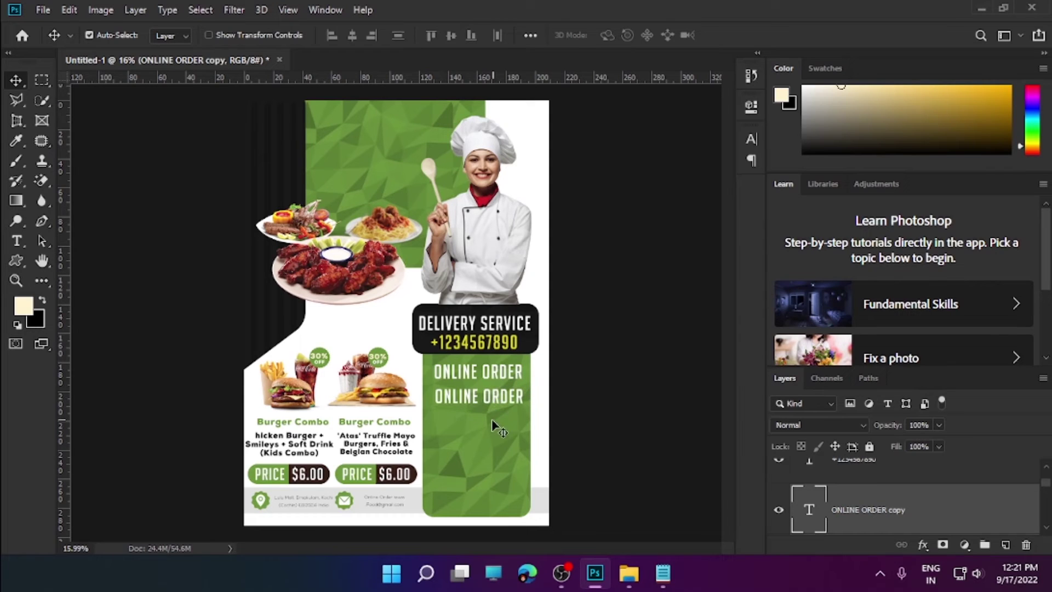
pyautogui.doubleClick(482, 394)
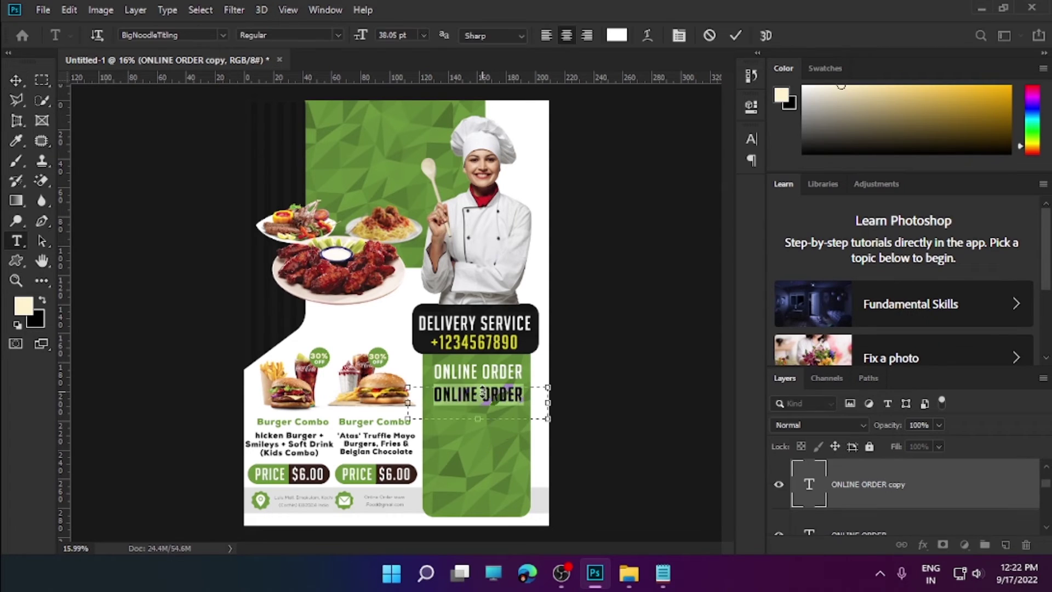
pyautogui.press('BackSpace')
pyautogui.write('WWW.FO')
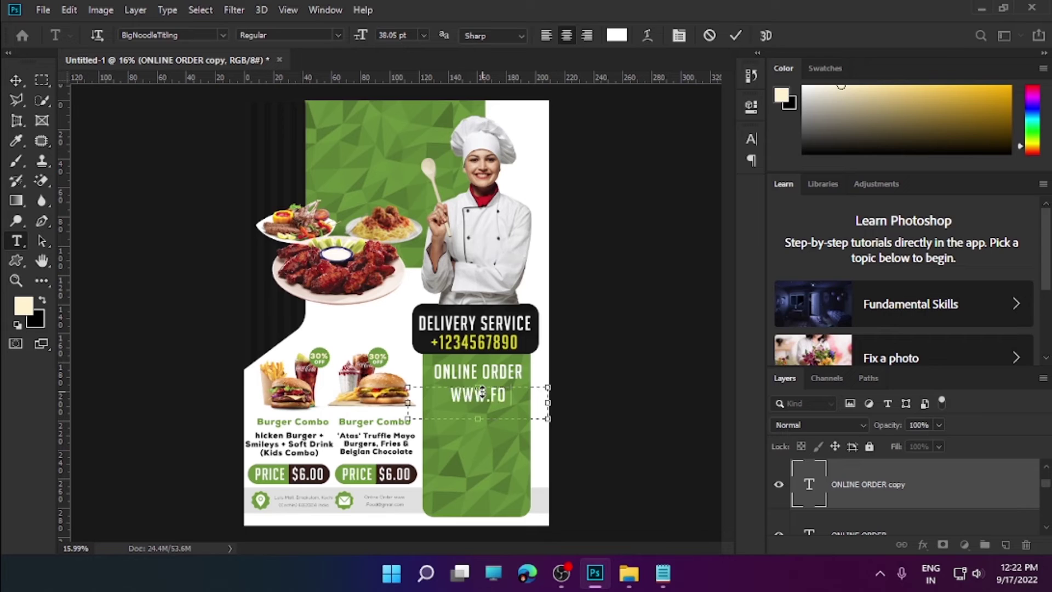
pyautogui.write('od.com')
pyautogui.hotkey('ctrl', 'Return')
pyautogui.press('v')
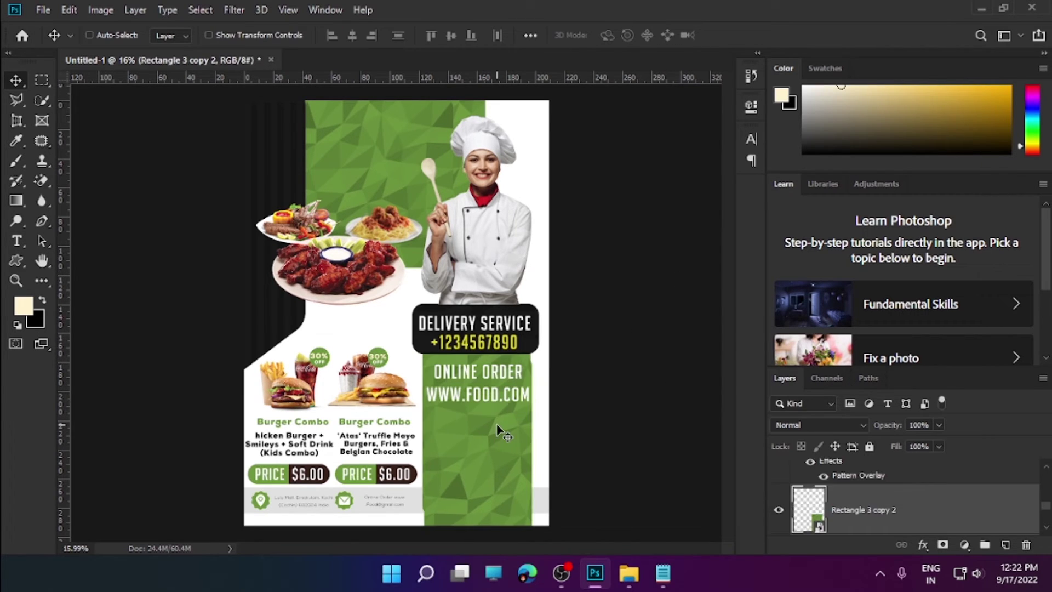
pyautogui.moveTo(490, 397); pyautogui.dragTo(492, 419)
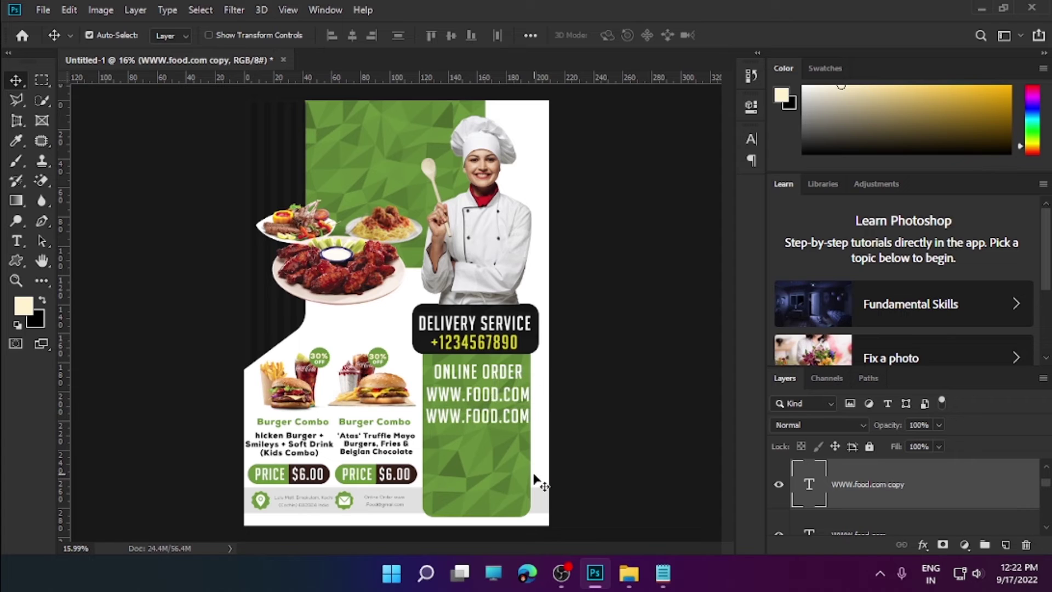
pyautogui.press('t')
pyautogui.click(477, 397)
pyautogui.hotkey('ctrl', 'a')
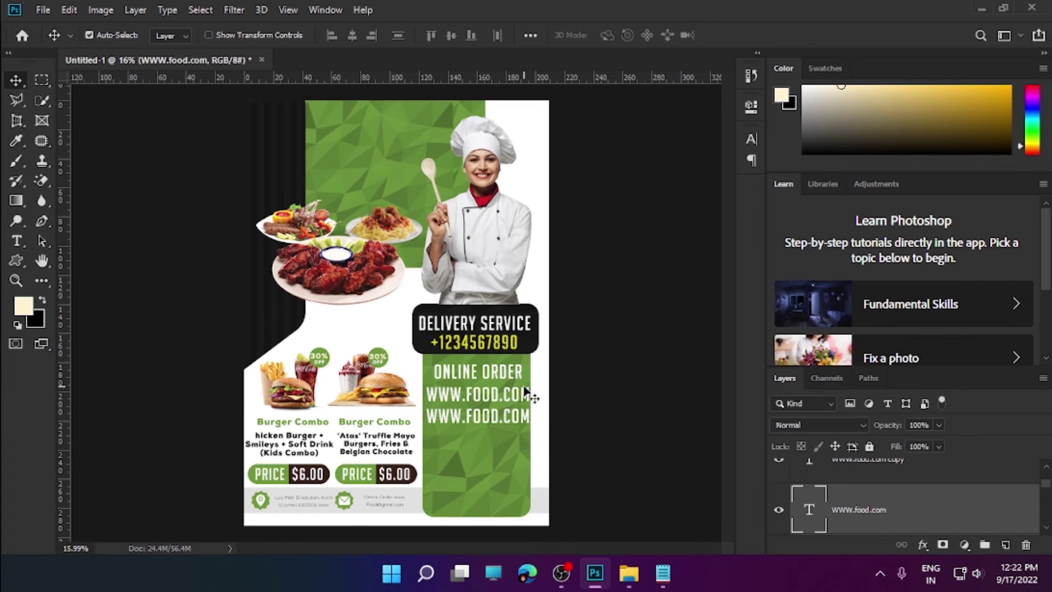
pyautogui.click(392, 35)
pyautogui.press('Down')
pyautogui.press('Down')
pyautogui.hotkey('ctrl', 'Return')
pyautogui.press('v')
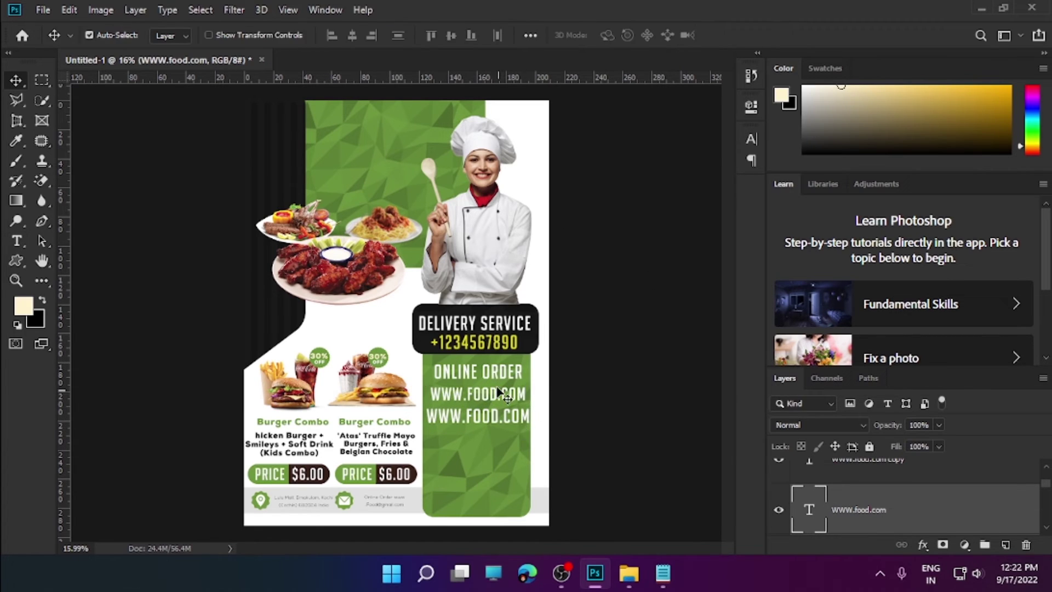
pyautogui.doubleClick(480, 397)
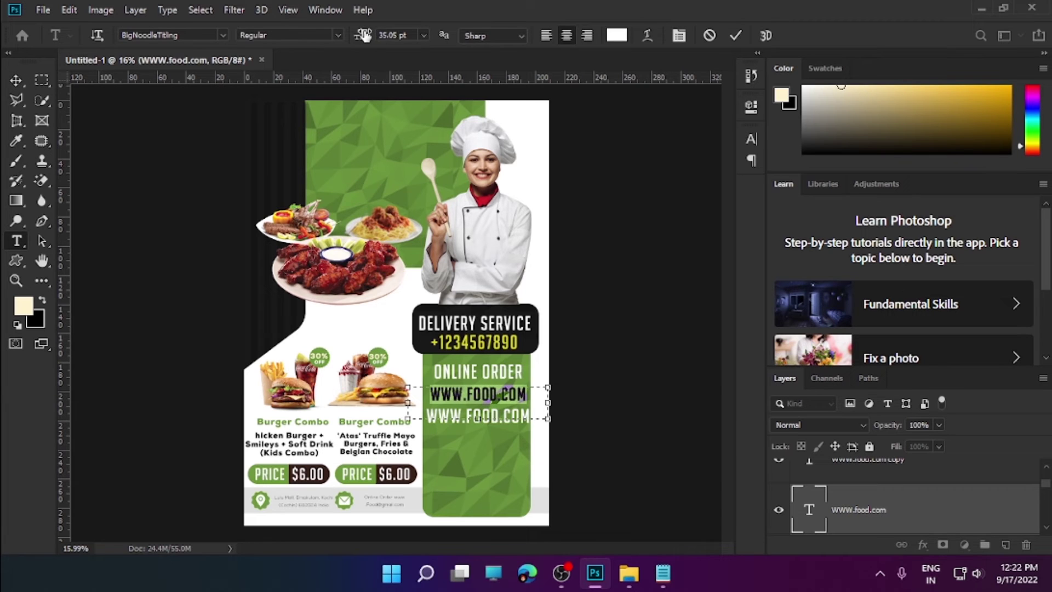
pyautogui.hotkey('ctrl', 'Return')
pyautogui.doubleClick(466, 371)
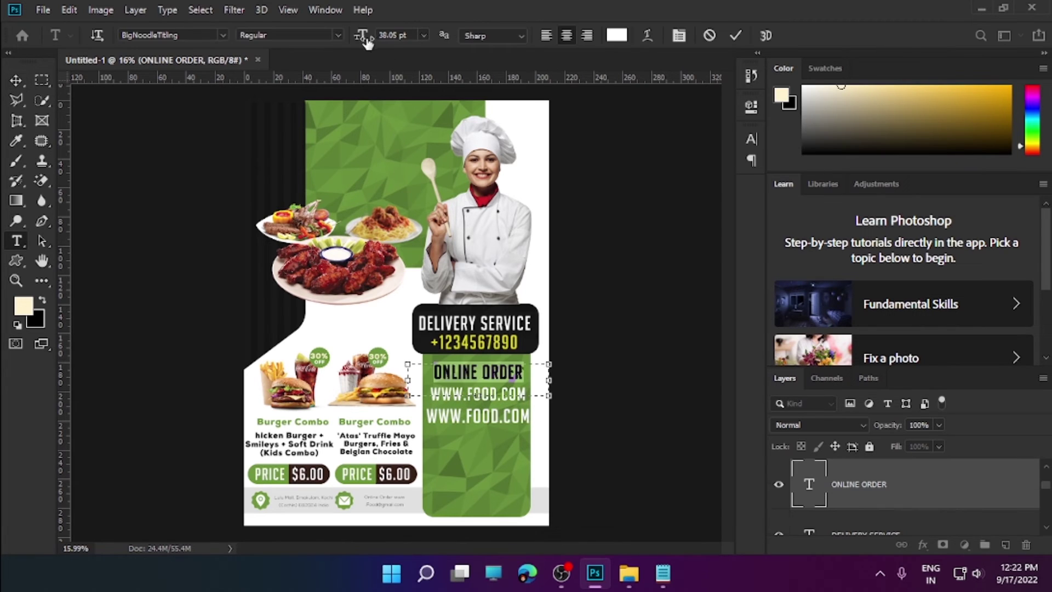
pyautogui.moveTo(367, 42); pyautogui.dragTo(362, 43)
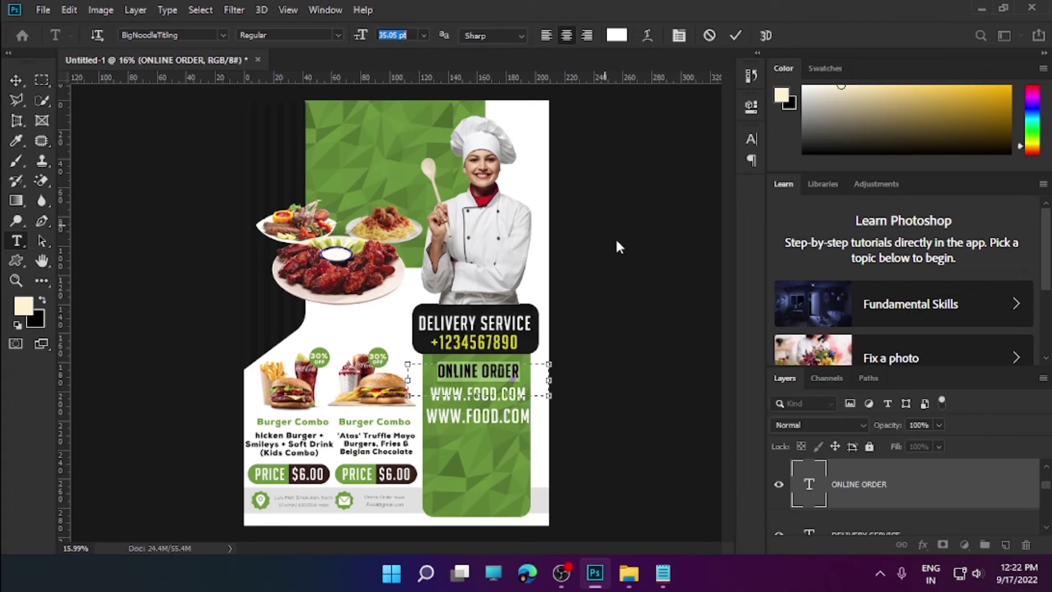
pyautogui.hotkey('ctrl', 'Return')
pyautogui.press('v')
pyautogui.moveTo(495, 399); pyautogui.dragTo(495, 396)
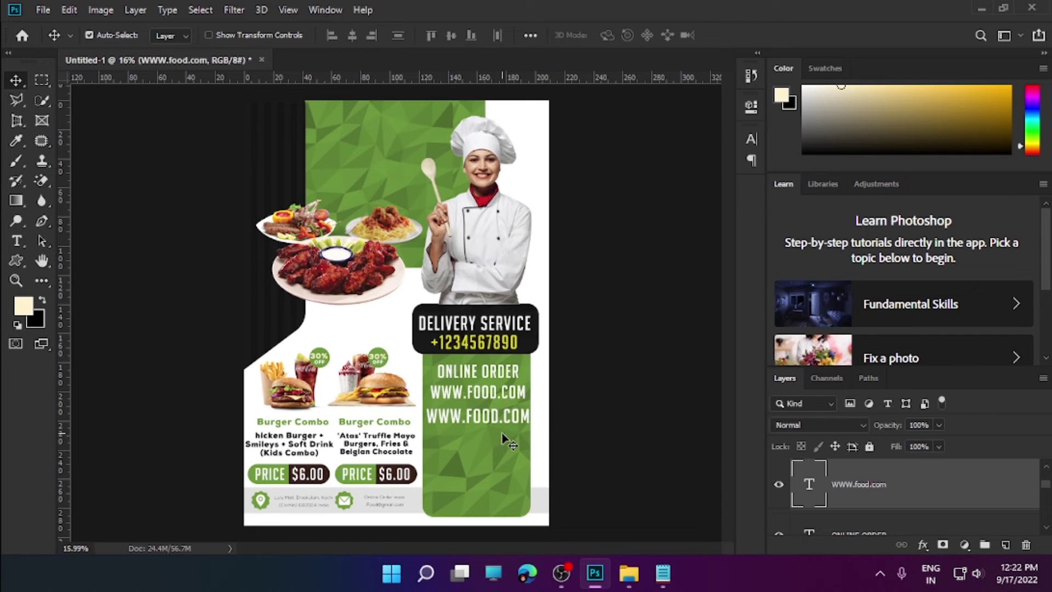
pyautogui.doubleClick(488, 415)
pyautogui.press('BackSpace')
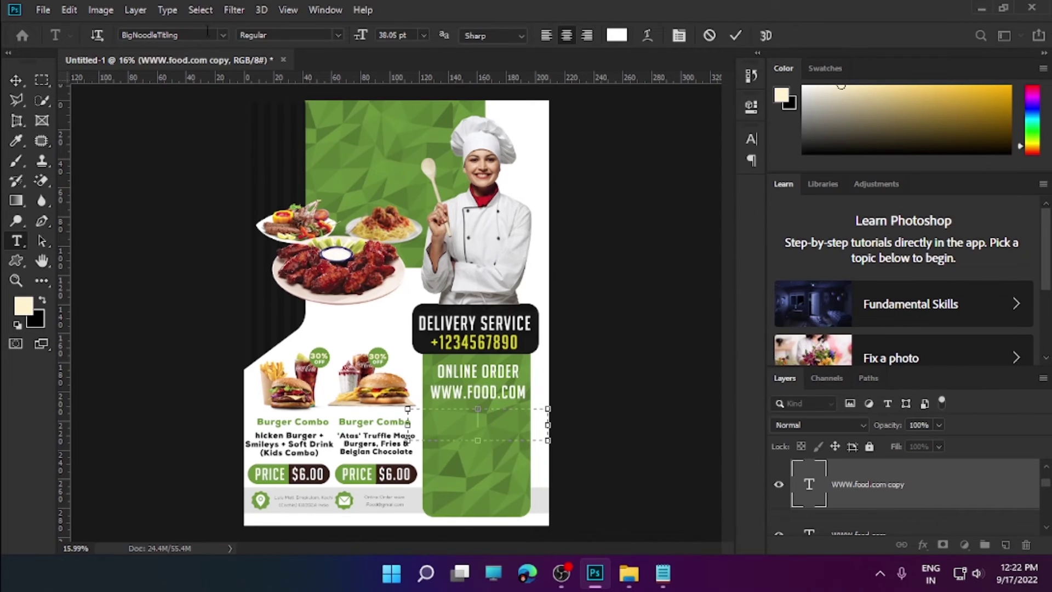
pyautogui.click(209, 34)
pyautogui.click(367, 99)
pyautogui.write('.............')
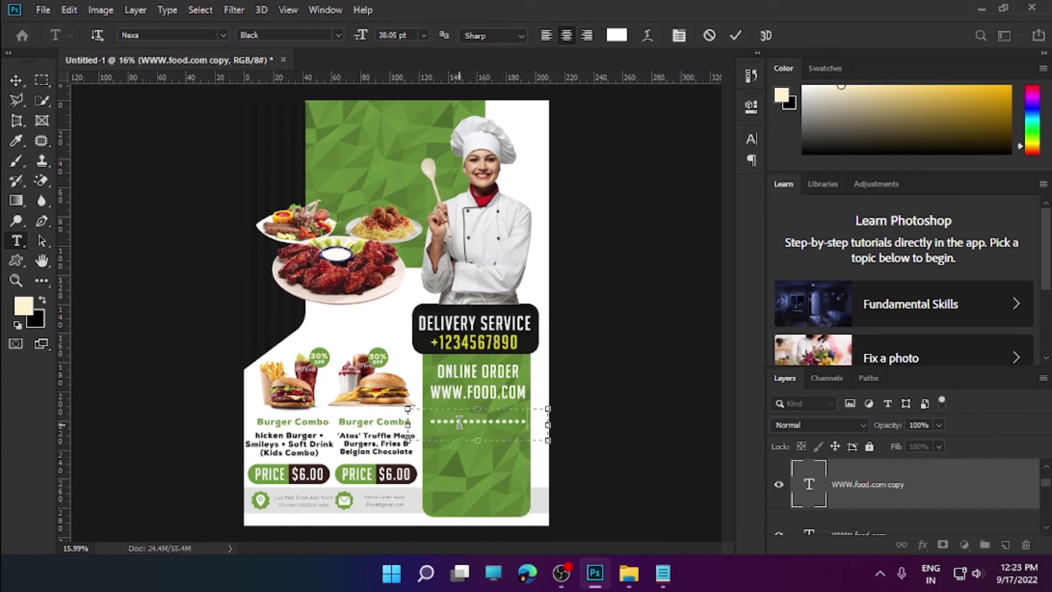
pyautogui.hotkey('ctrl', 'Return')
pyautogui.hotkey('ctrl', 't')
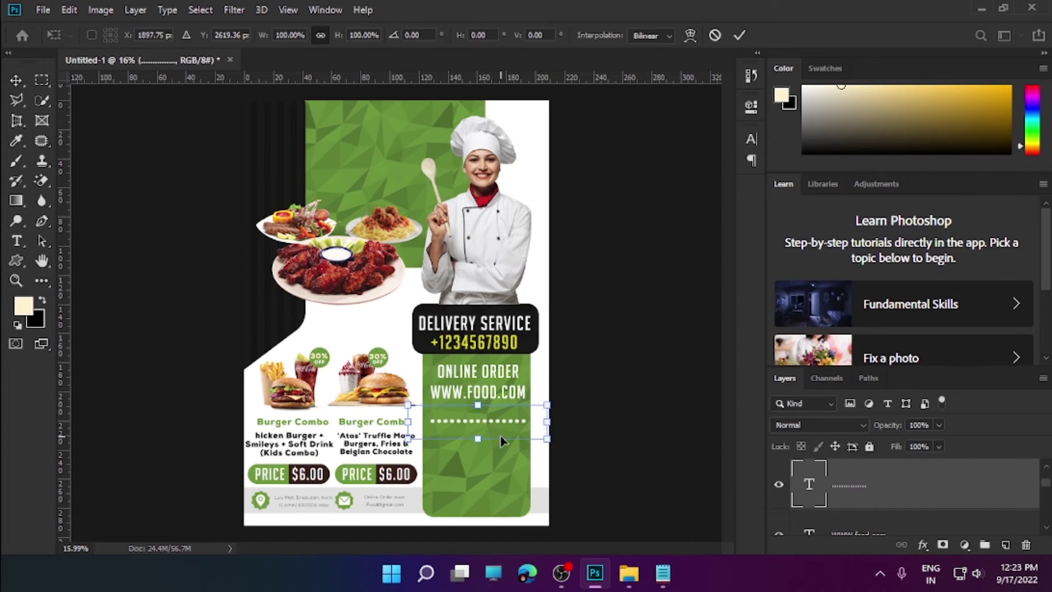
pyautogui.moveTo(500, 443); pyautogui.dragTo(500, 437)
pyautogui.press('Return')
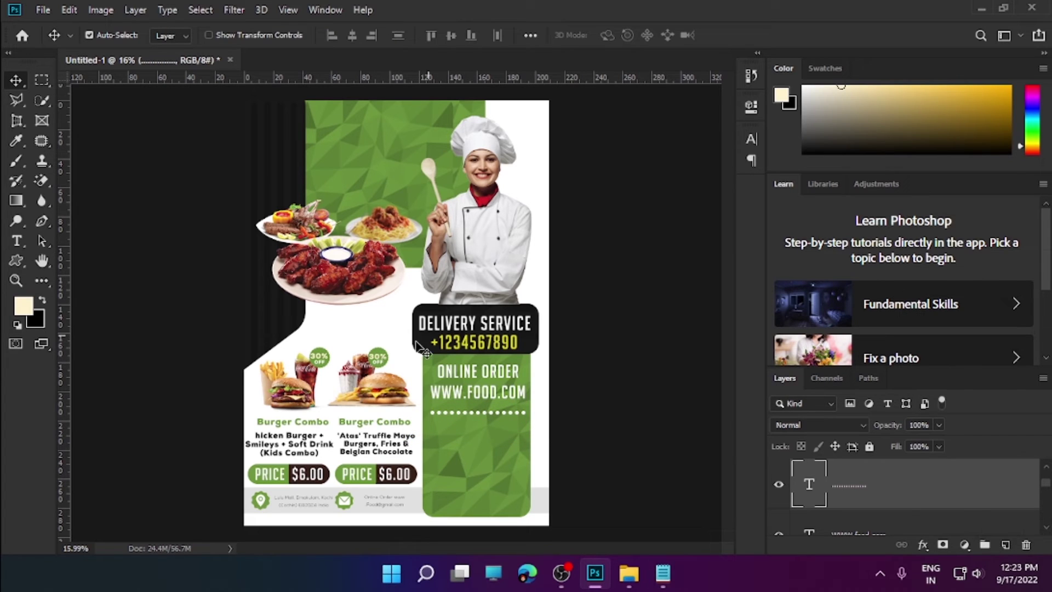
# - Duplicate the divider lower, retype it as DOWNLOAD OUR MOBILE APP at 21.05 pt, nudged left
pyautogui.click(491, 415)
pyautogui.keyDown('alt'); pyautogui.moveTo(498, 412); pyautogui.dragTo(499, 433); pyautogui.keyUp('alt')
pyautogui.press('t')
pyautogui.click(499, 432)
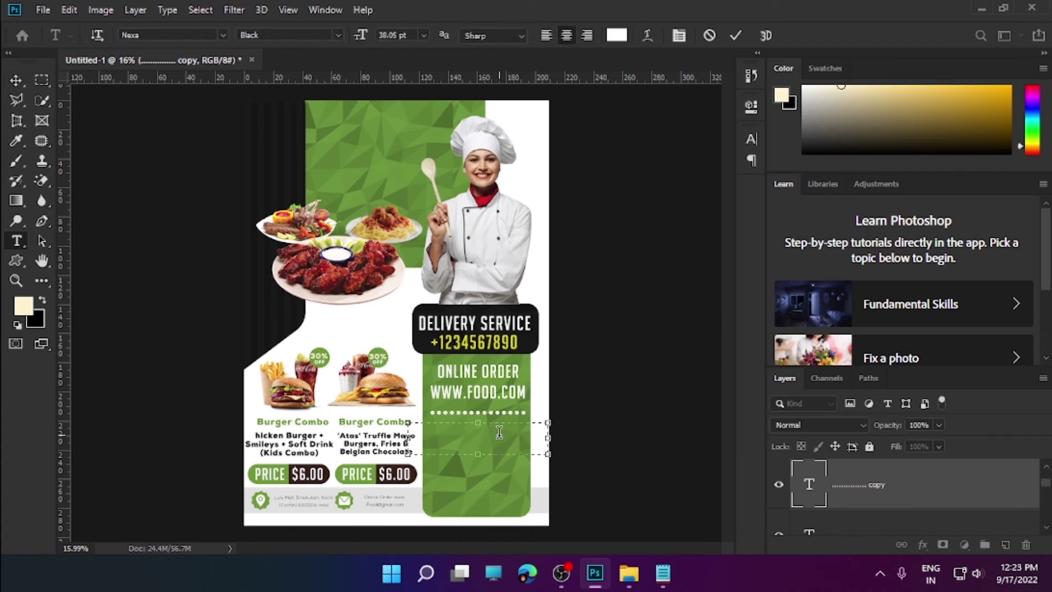
pyautogui.write('DOWNLOA')
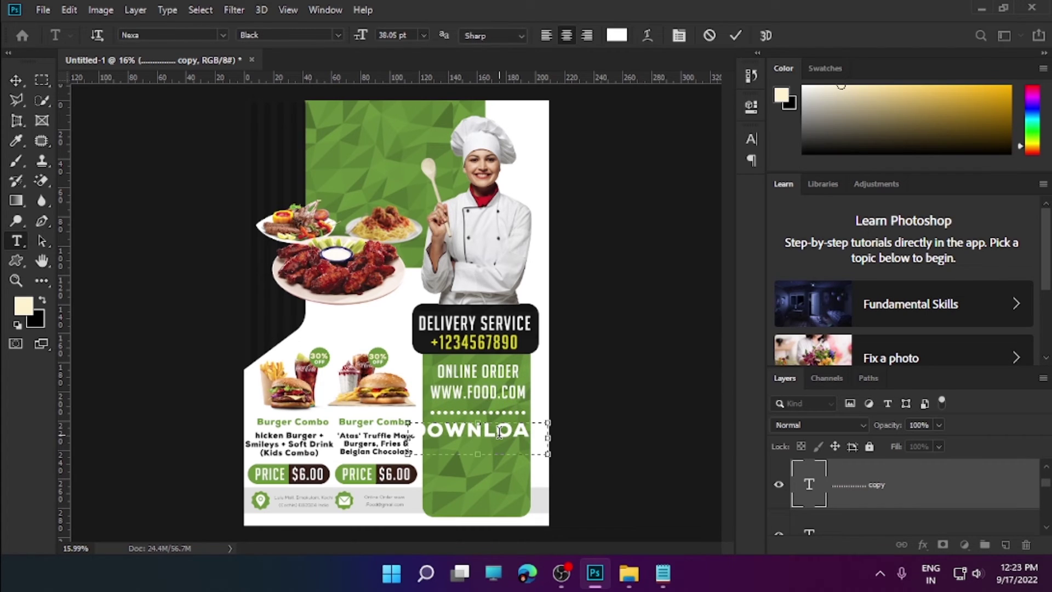
pyautogui.write(' UR MOBI')
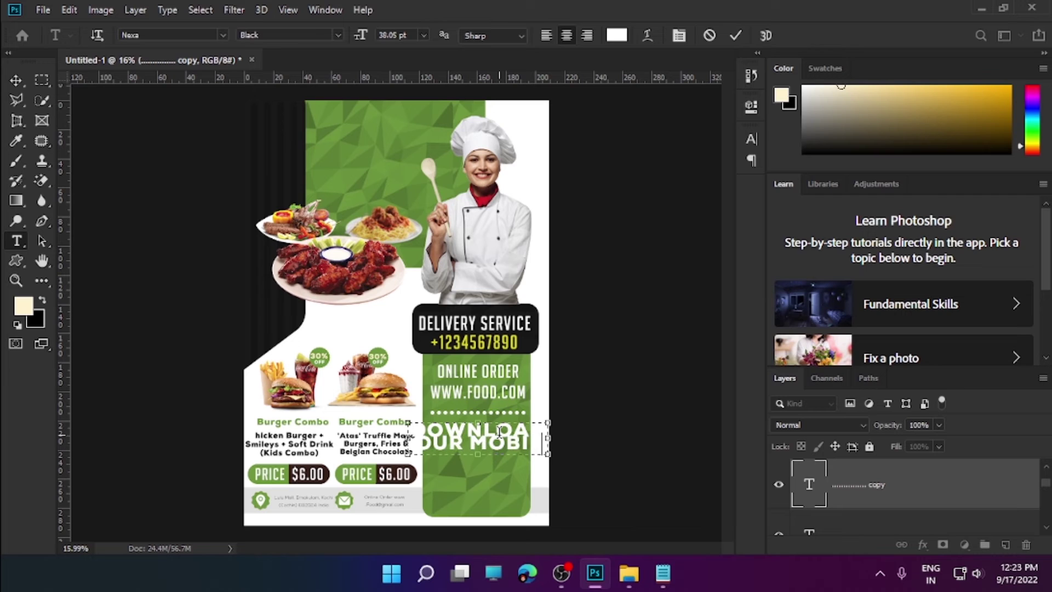
pyautogui.write('L')
pyautogui.hotkey('ctrl', 'a')
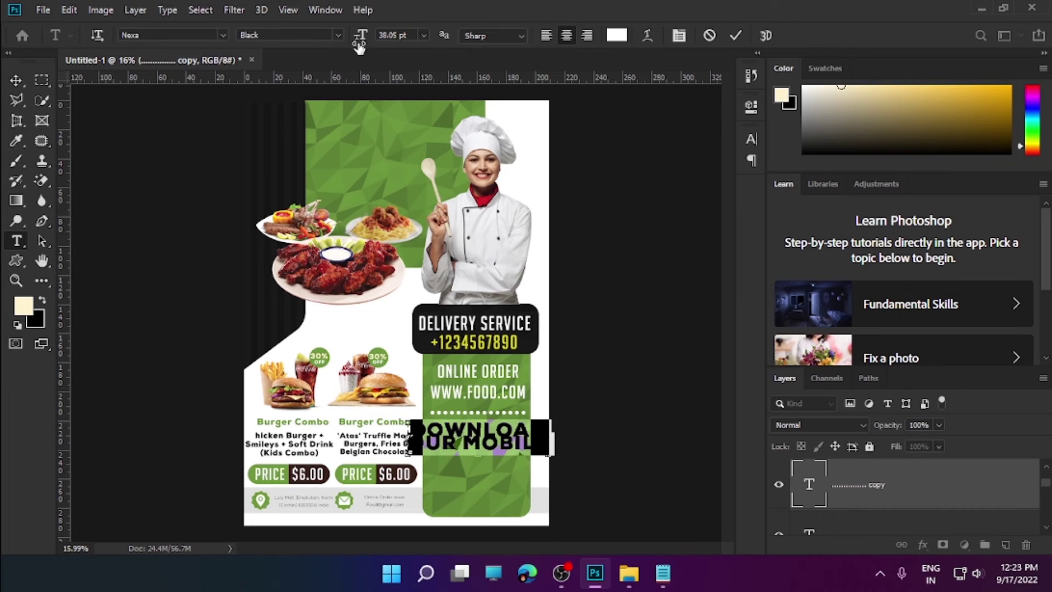
pyautogui.moveTo(359, 47); pyautogui.dragTo(345, 53)
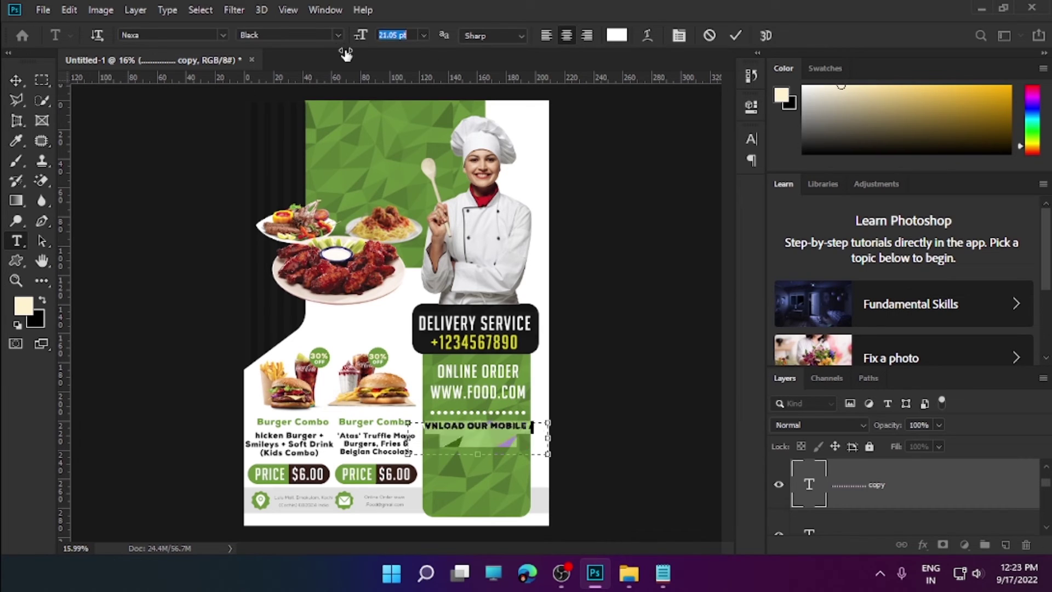
pyautogui.hotkey('ctrl', 'Return')
pyautogui.press('v')
pyautogui.hotkey('shift', 'Left')
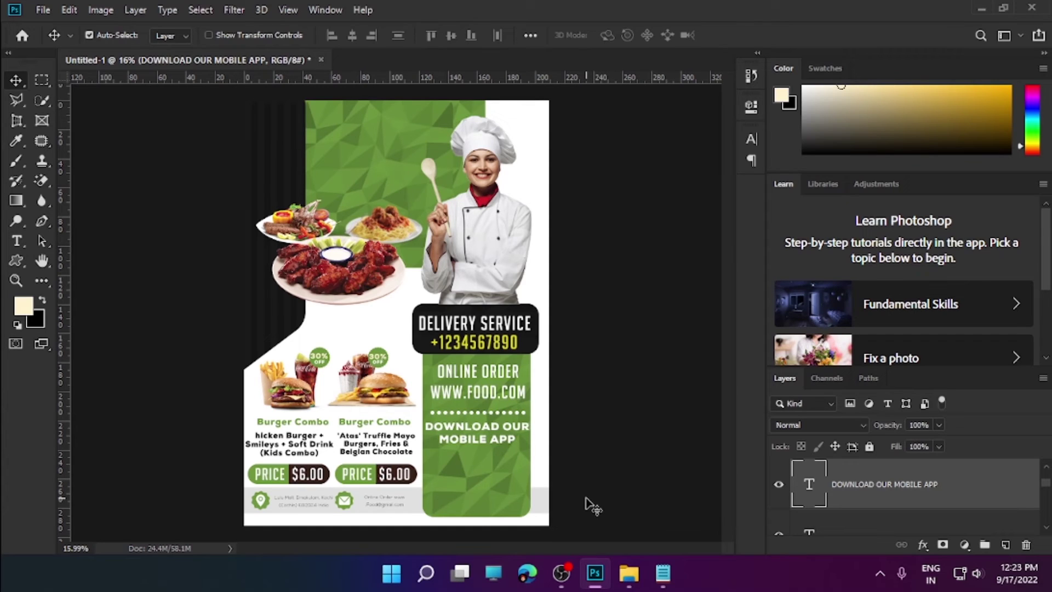
pyautogui.scroll(1, 875, 480)
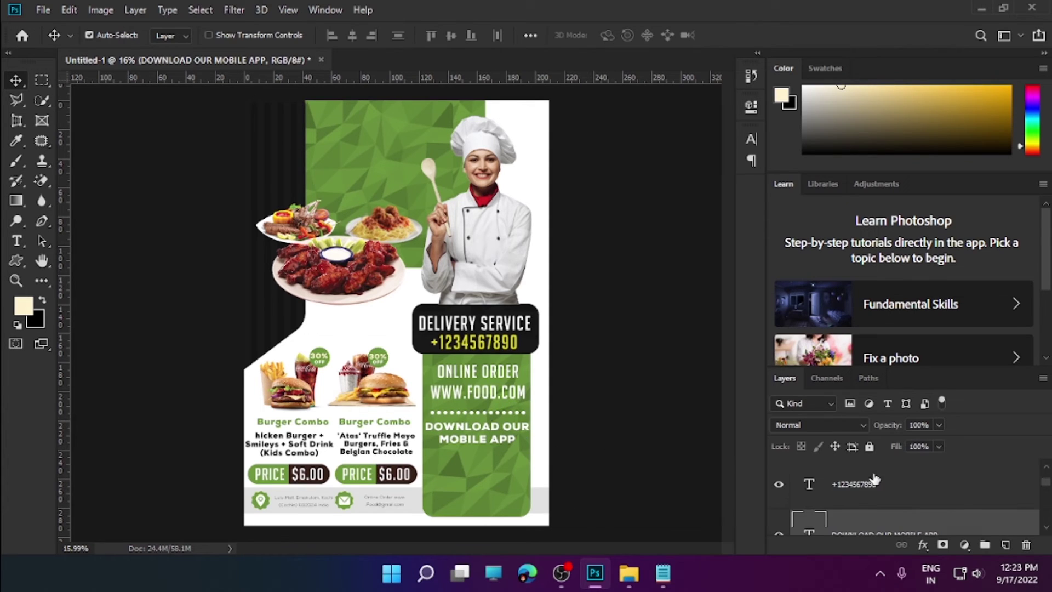
pyautogui.click(494, 415)
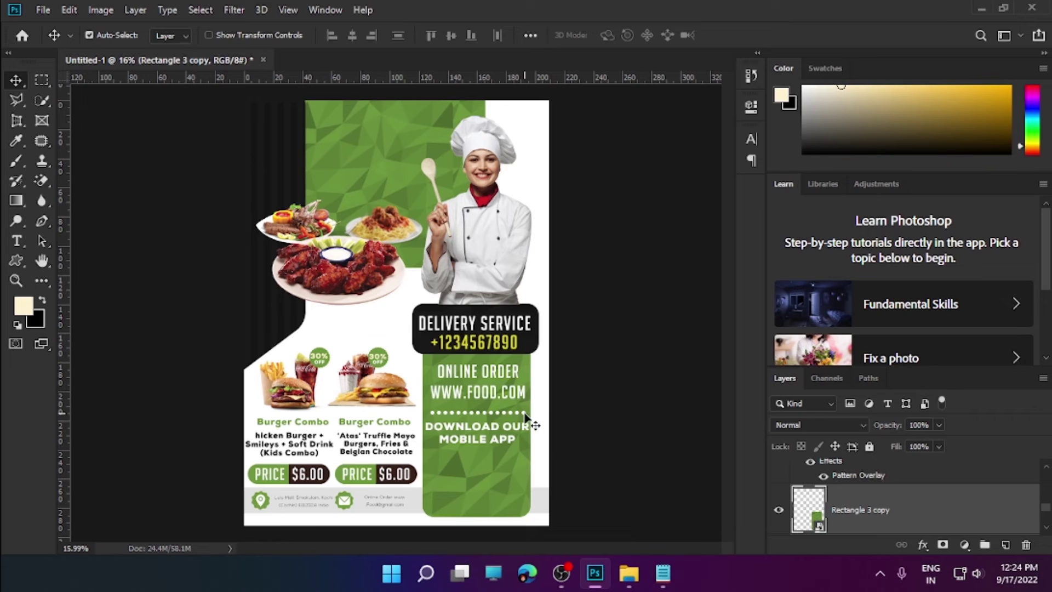
# - Rasterize the dotted line, duplicate it, and rotate the copy -90° beneath MOBILE APP
pyautogui.click(525, 415)
pyautogui.rightClick(939, 494)
pyautogui.click(887, 253)
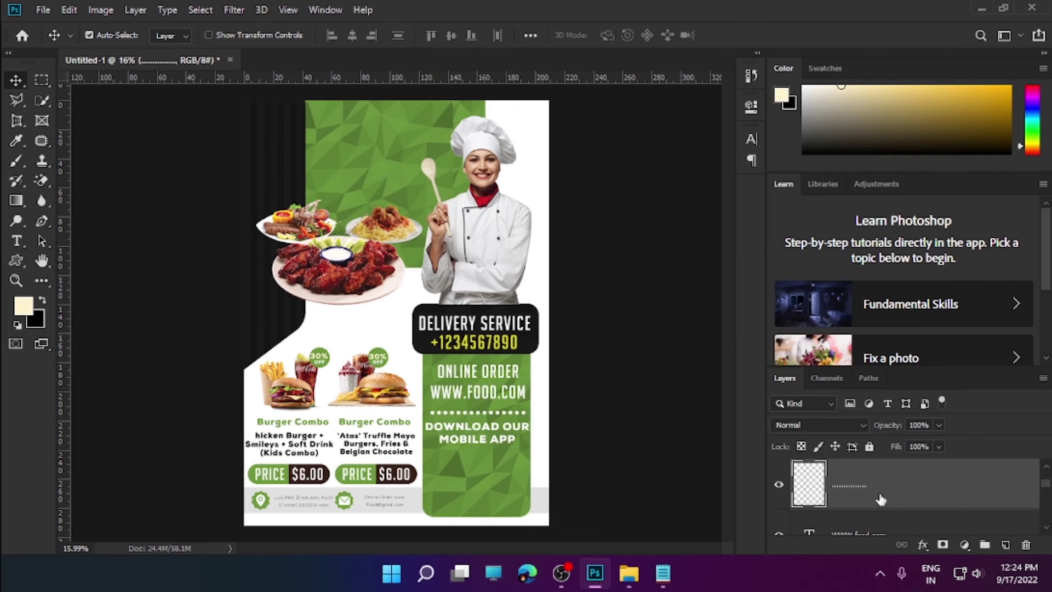
pyautogui.hotkey('ctrl', 'j')
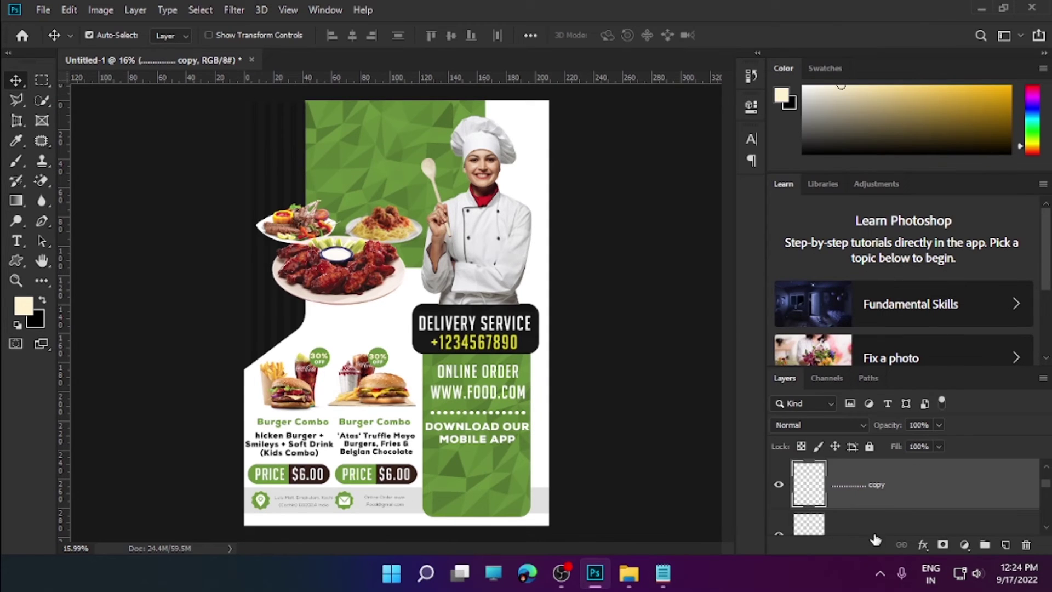
pyautogui.hotkey('ctrl', 't')
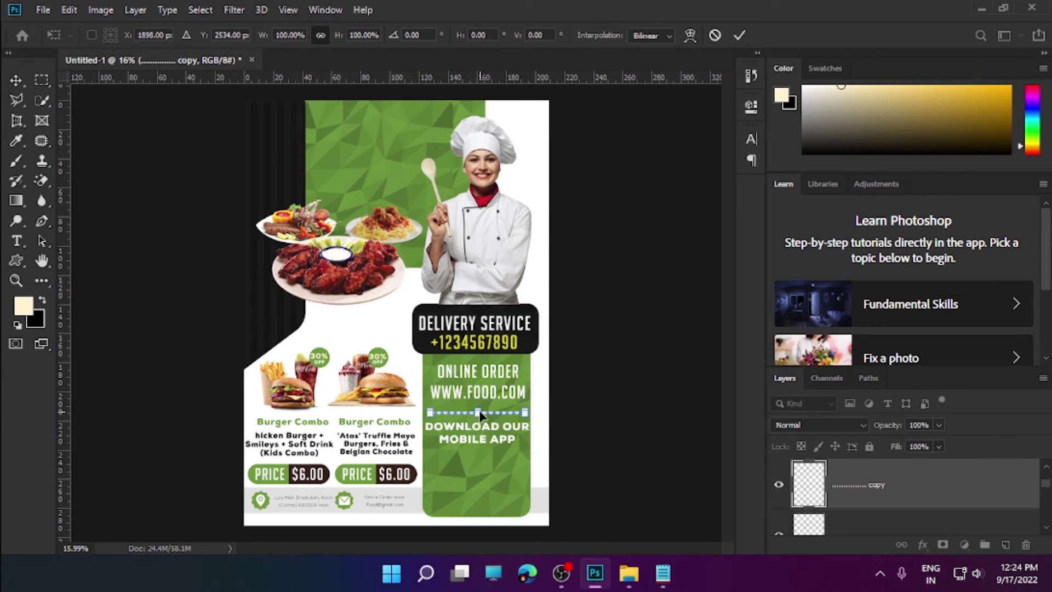
pyautogui.moveTo(480, 415); pyautogui.dragTo(506, 397)
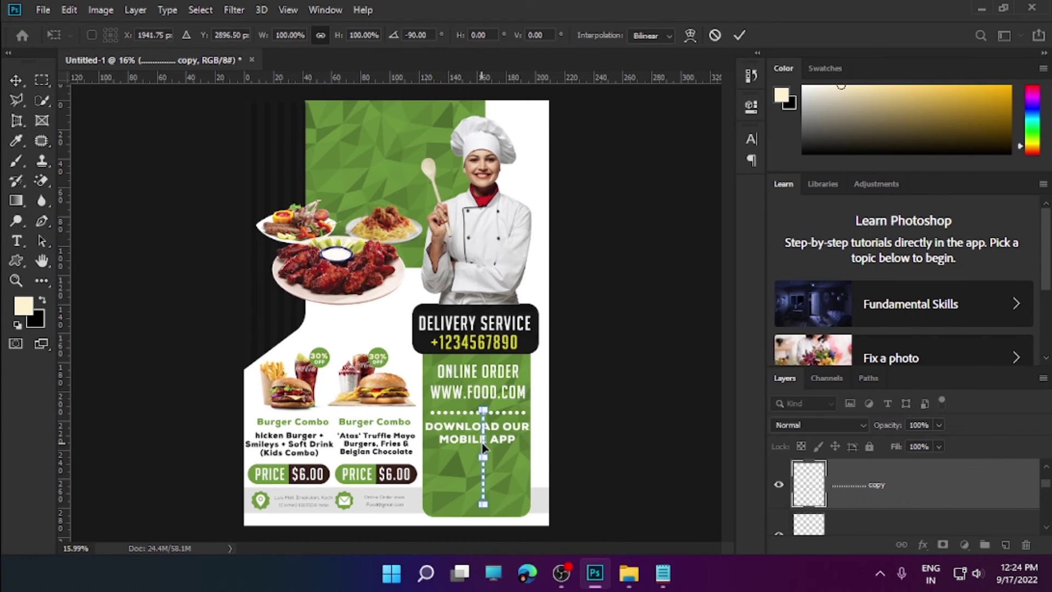
pyautogui.moveTo(484, 447); pyautogui.dragTo(477, 441)
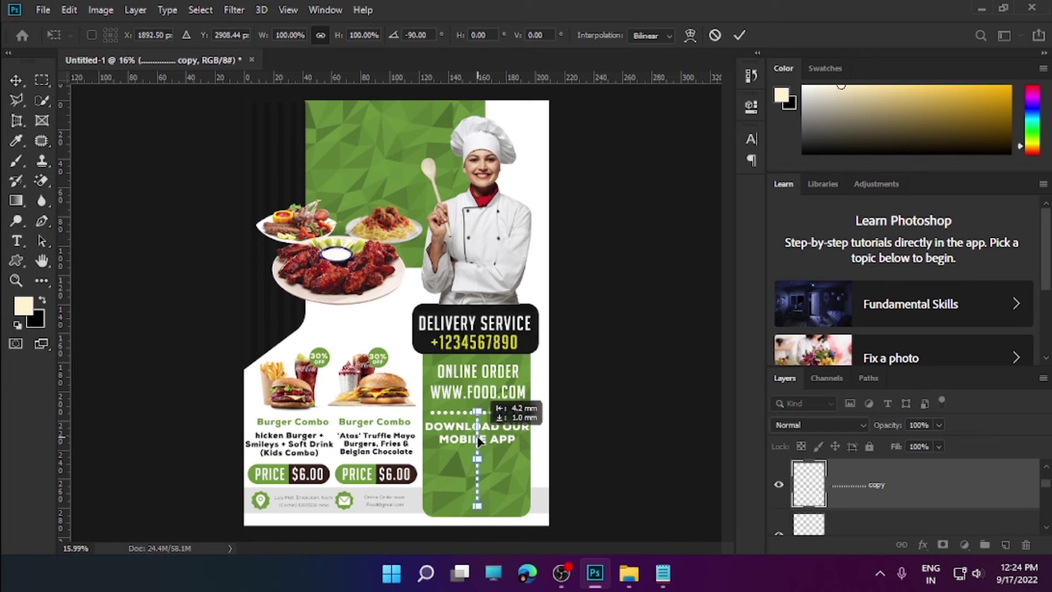
pyautogui.press('Return')
pyautogui.moveTo(476, 476)
pyautogui.mouseDown()
pyautogui.moveTo(526, 323)
pyautogui.moveTo(503, 394)
pyautogui.mouseUp()
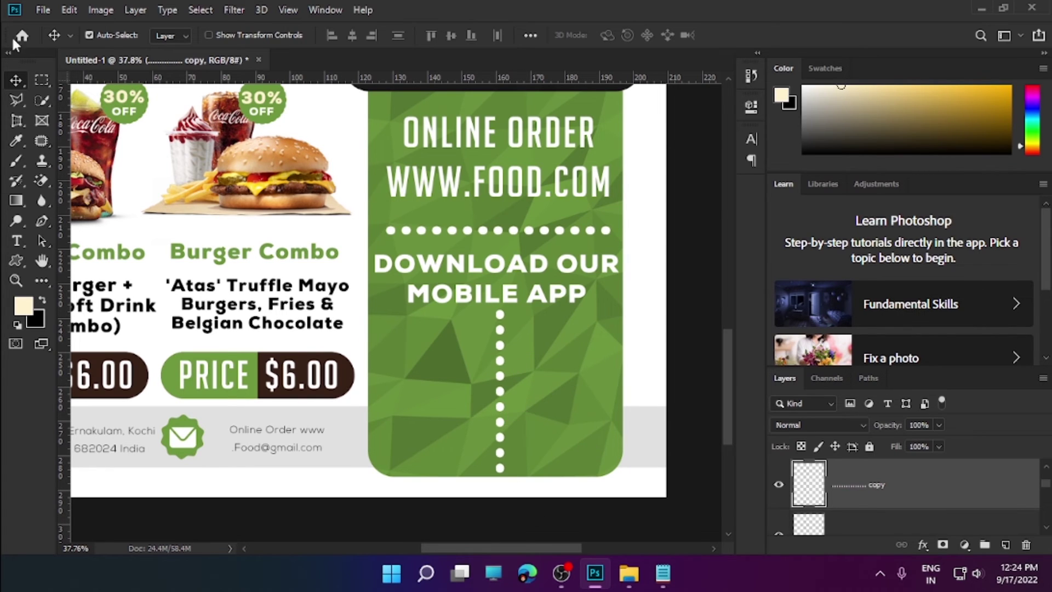
# - Embed the AB.png QR code, scale it below MOBILE APP, and add a copy to the right
pyautogui.click(43, 9)
pyautogui.click(148, 300)
pyautogui.click(323, 162)
pyautogui.click(922, 408)
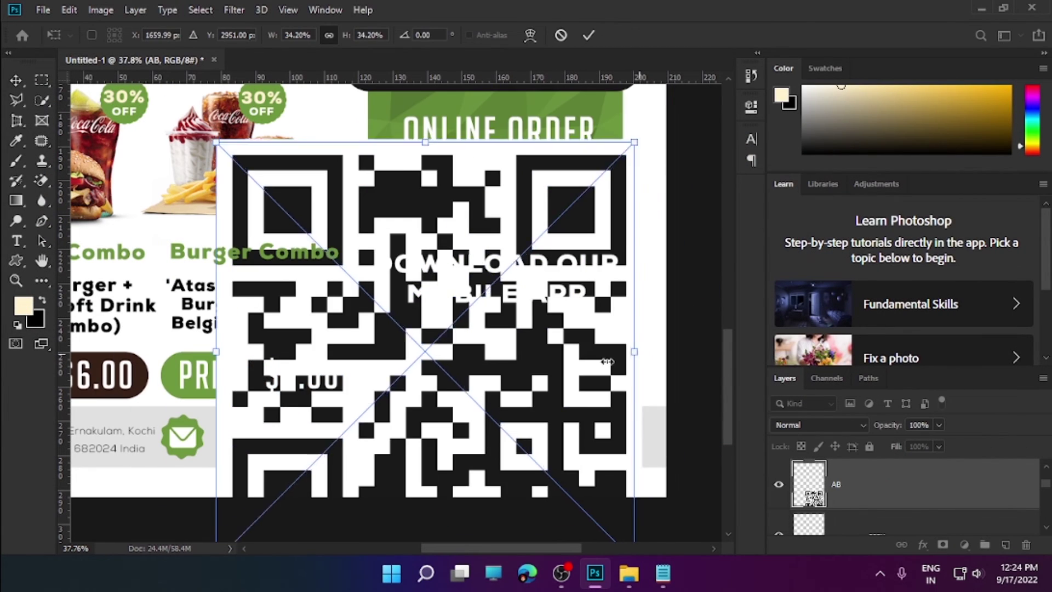
pyautogui.moveTo(484, 515); pyautogui.dragTo(352, 418)
pyautogui.moveTo(285, 351)
pyautogui.mouseDown()
pyautogui.moveTo(433, 378)
pyautogui.moveTo(415, 412)
pyautogui.moveTo(587, 386)
pyautogui.moveTo(595, 437)
pyautogui.mouseUp()
pyautogui.press('Return')
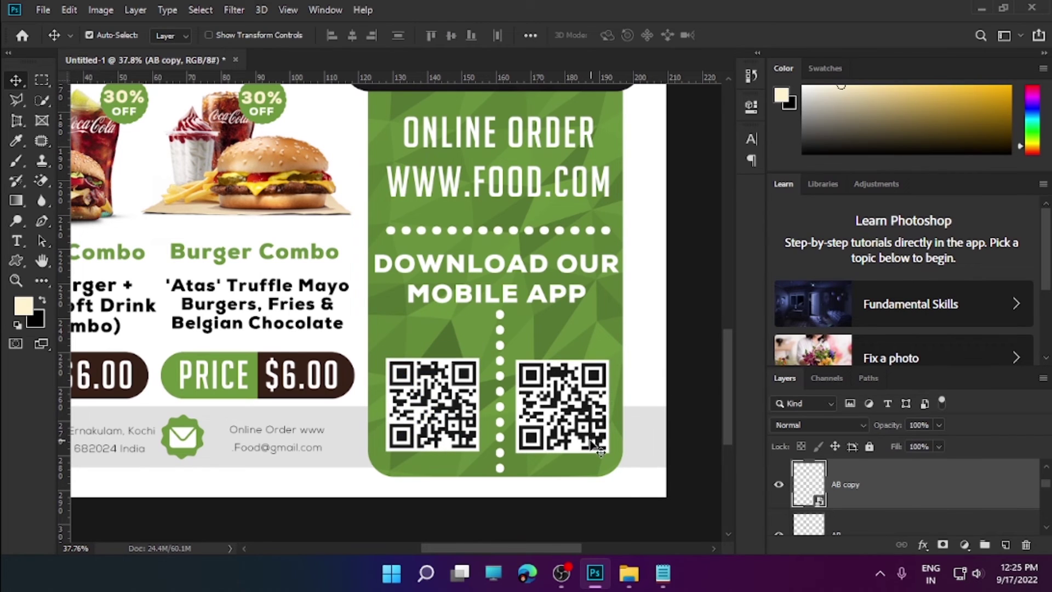
pyautogui.click(410, 422)
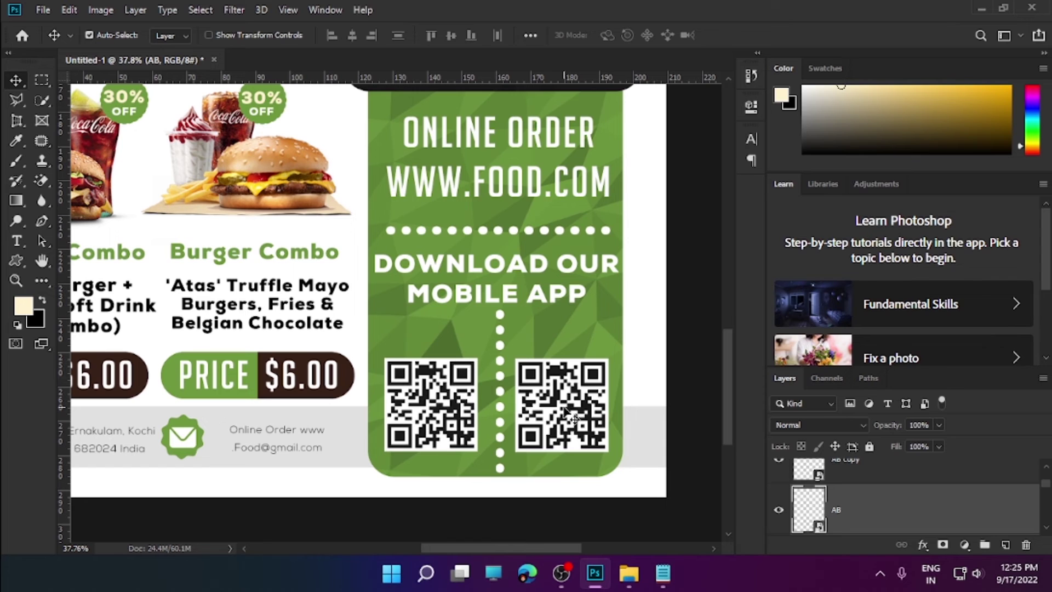
pyautogui.press('z')
pyautogui.moveTo(625, 388); pyautogui.dragTo(523, 351)
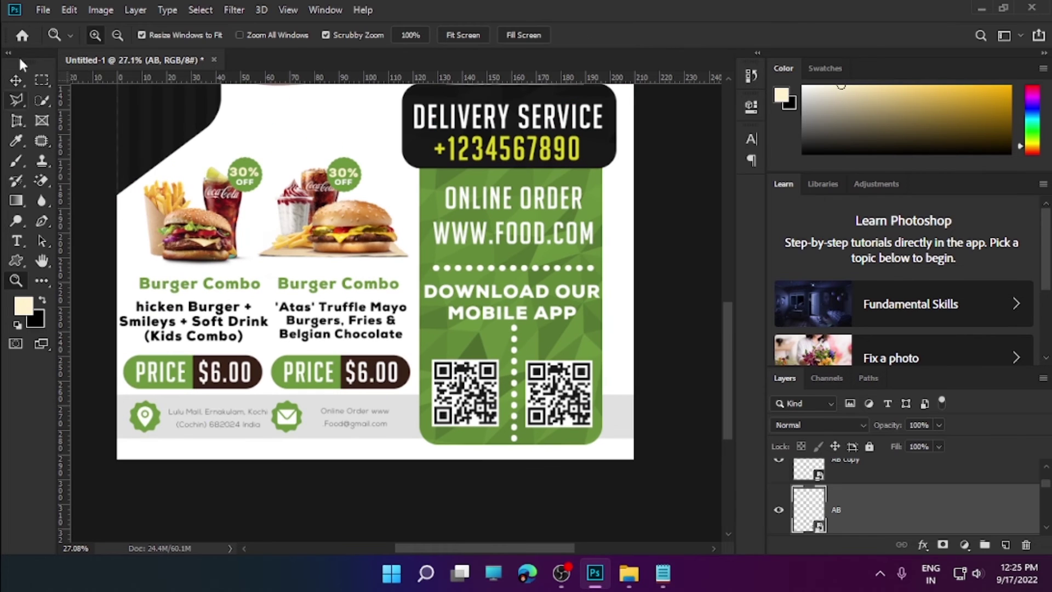
# - Embed the apple logo image into the flyer
pyautogui.click(43, 10)
pyautogui.click(93, 299)
pyautogui.click(712, 247)
pyautogui.click(922, 410)
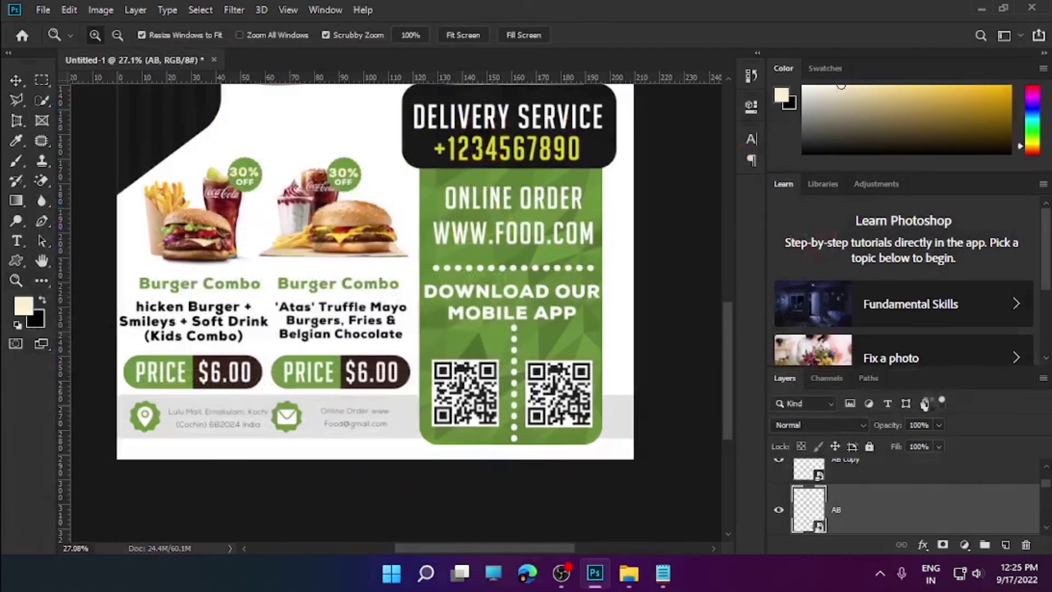
# - Shrink the apple logo above the left QR code and give it a white Color Overlay
pyautogui.moveTo(475, 418); pyautogui.dragTo(466, 337)
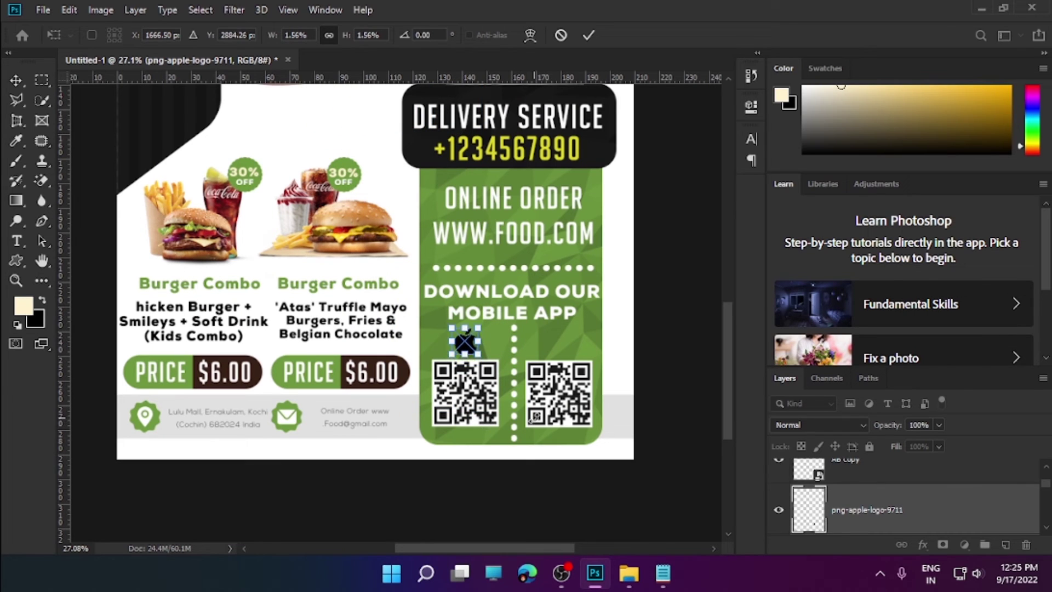
pyautogui.press('Return')
pyautogui.doubleClick(967, 512)
pyautogui.click(438, 389)
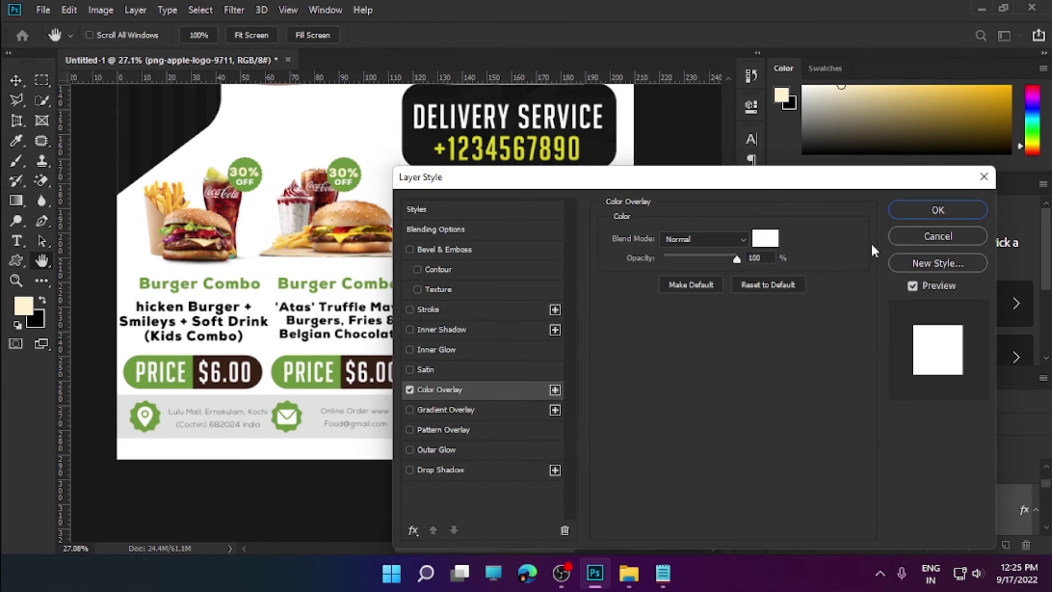
pyautogui.press('Return')
# - Embed the Android logo, scaled and positioned above the right QR code
pyautogui.click(42, 10)
pyautogui.click(82, 301)
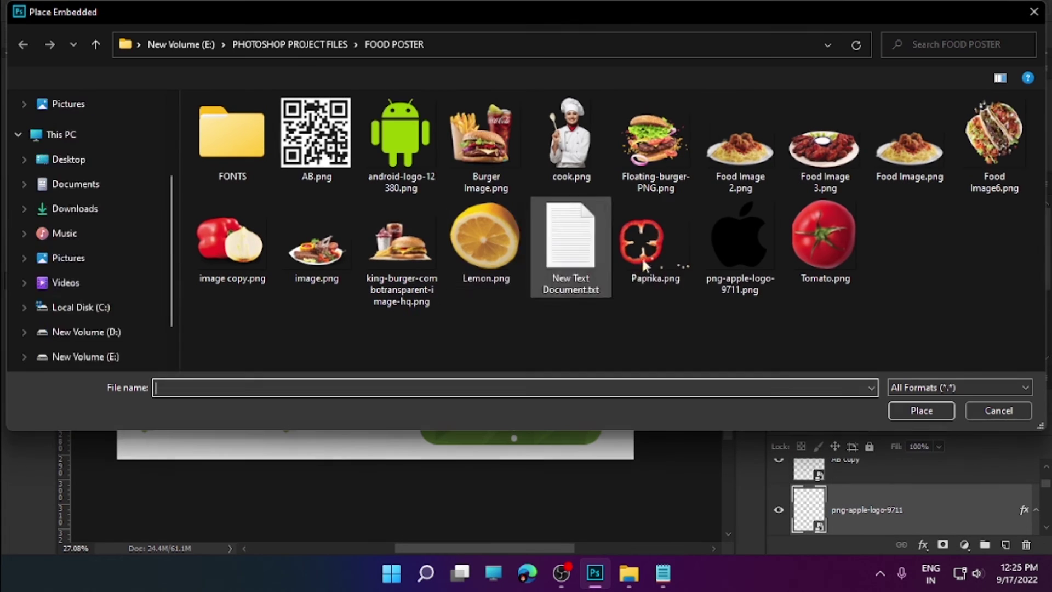
pyautogui.press('Escape')
pyautogui.moveTo(634, 528); pyautogui.dragTo(402, 154)
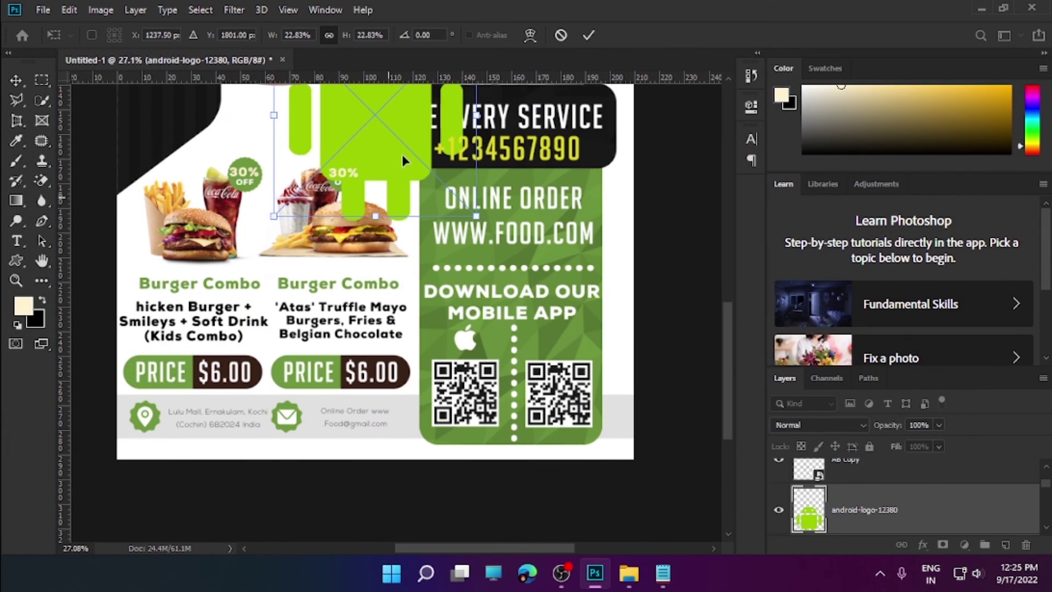
pyautogui.moveTo(263, 121); pyautogui.dragTo(597, 340)
pyautogui.moveTo(658, 446)
pyautogui.mouseDown()
pyautogui.moveTo(557, 262)
pyautogui.moveTo(557, 334)
pyautogui.mouseUp()
pyautogui.press('Return')
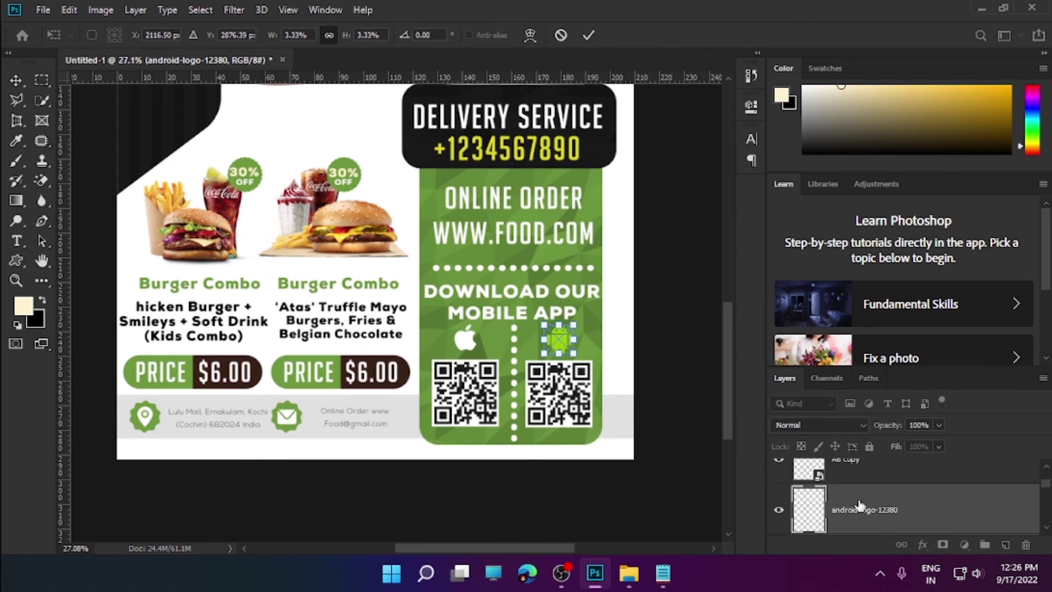
# - Give the Android logo a white Color Overlay
pyautogui.doubleClick(817, 515)
pyautogui.click(248, 60)
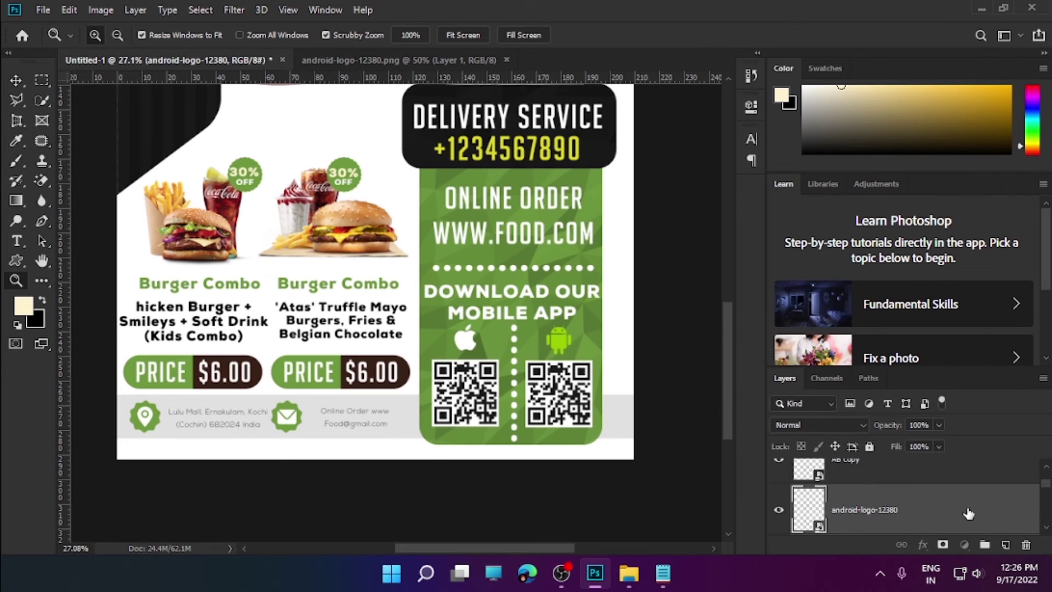
pyautogui.doubleClick(969, 514)
pyautogui.click(439, 389)
pyautogui.press('Return')
pyautogui.press('z')
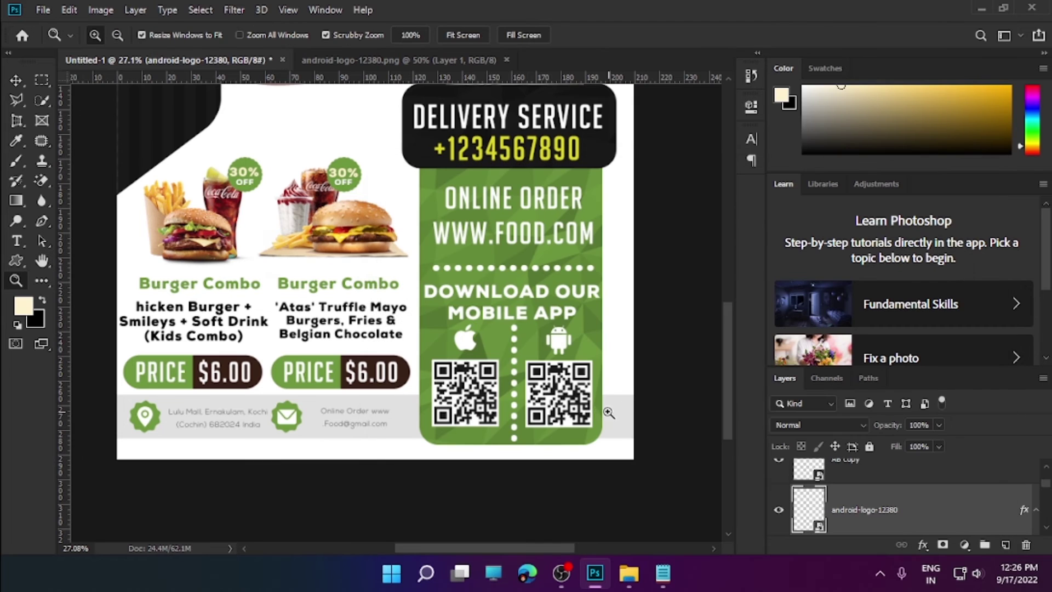
pyautogui.hotkey('ctrl', '0')
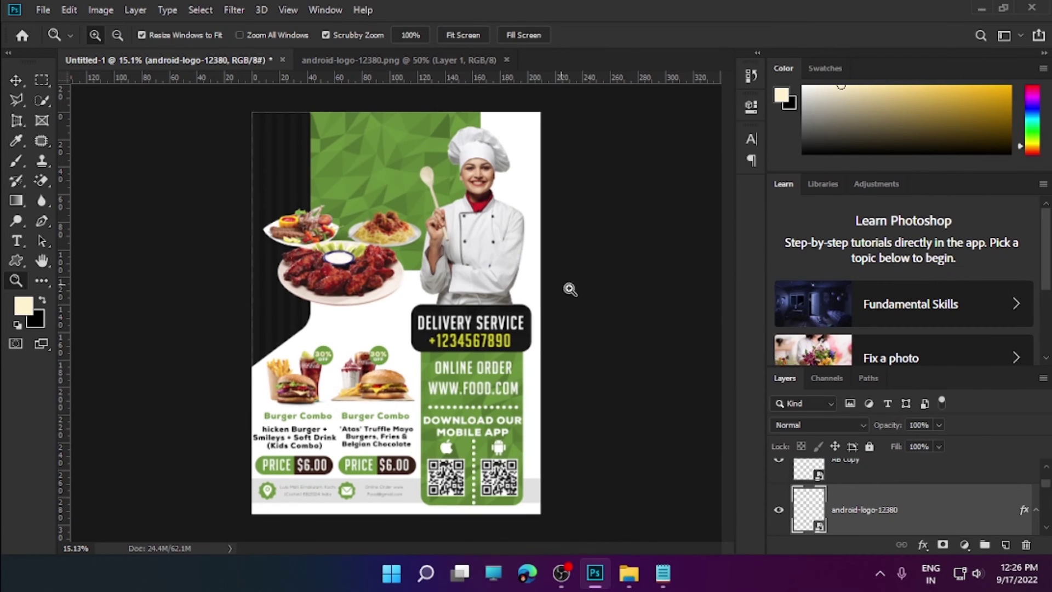
pyautogui.hotkey('ctrl', '+')
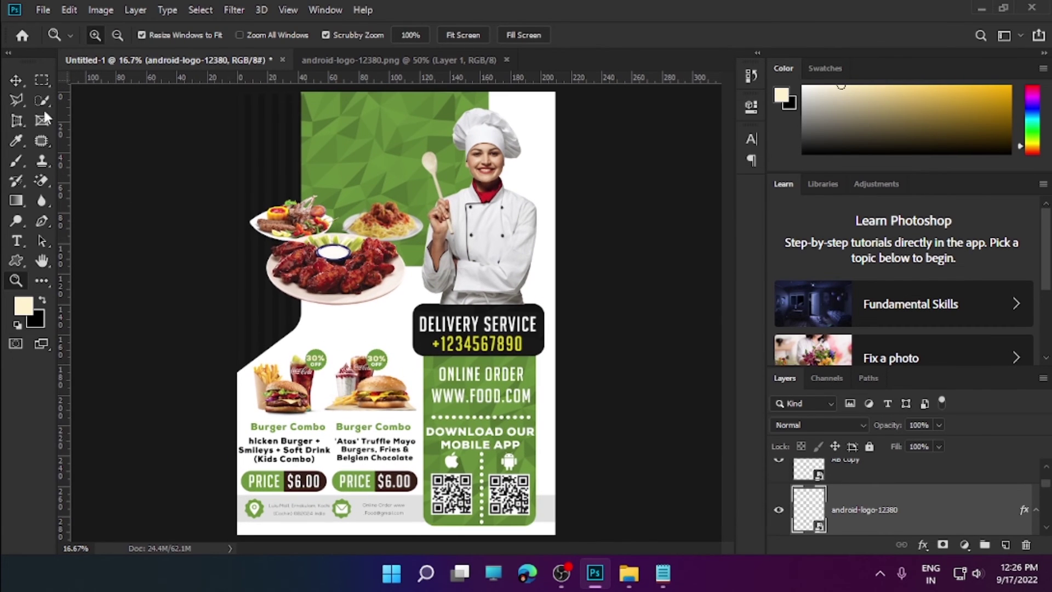
# - Set the Fresh Food headline in Thinking Of Betty, enlarge it, and move it up-left
pyautogui.click(17, 241)
pyautogui.moveTo(287, 141); pyautogui.dragTo(441, 200)
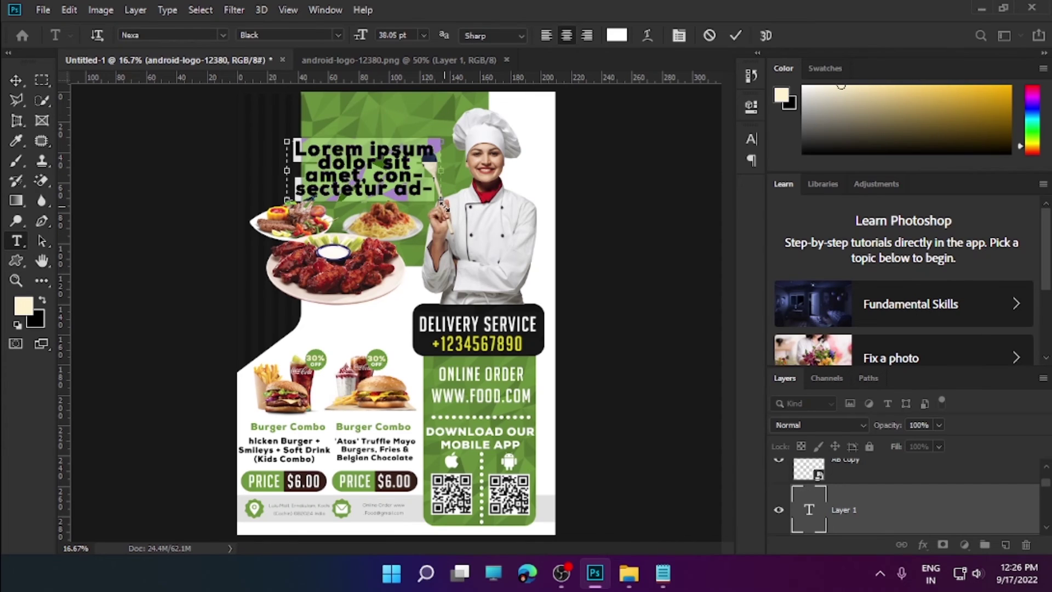
pyautogui.press('BackSpace')
pyautogui.write('Fresh')
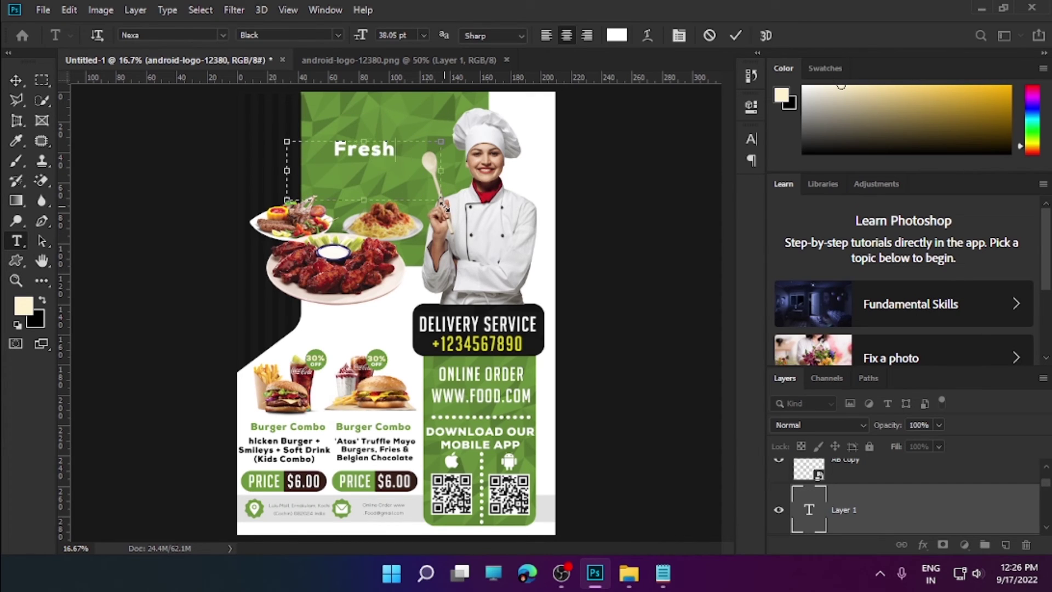
pyautogui.write(' Food')
pyautogui.hotkey('ctrl', 'a')
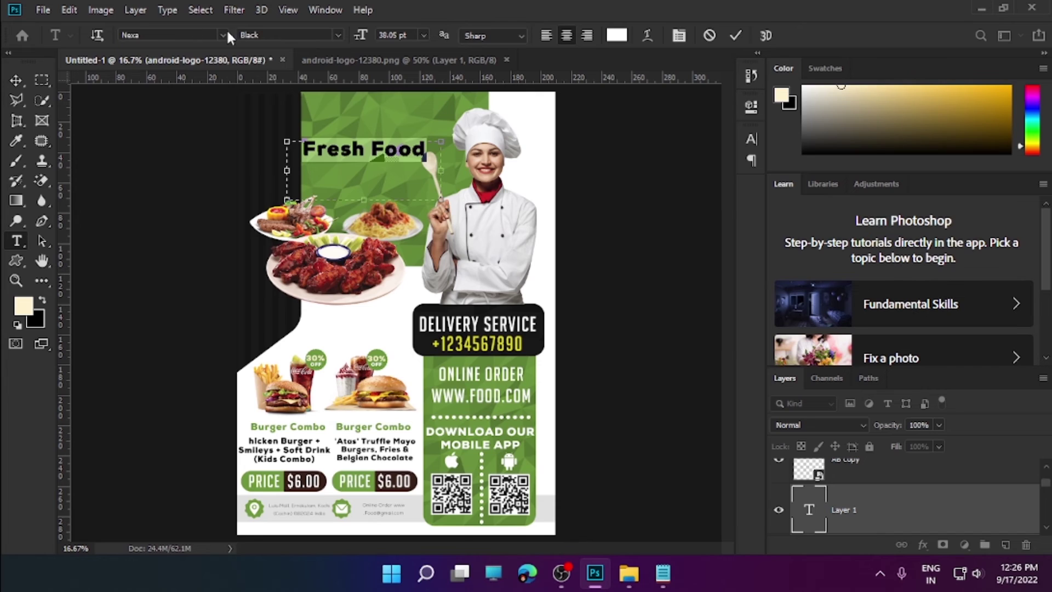
pyautogui.click(223, 35)
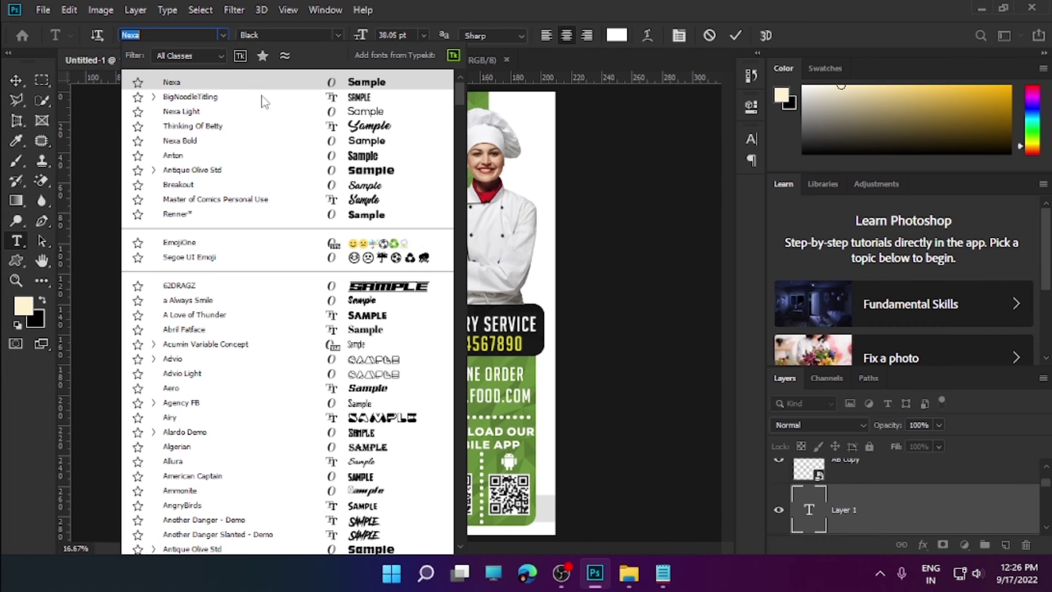
pyautogui.click(263, 125)
pyautogui.moveTo(361, 36); pyautogui.dragTo(360, 36)
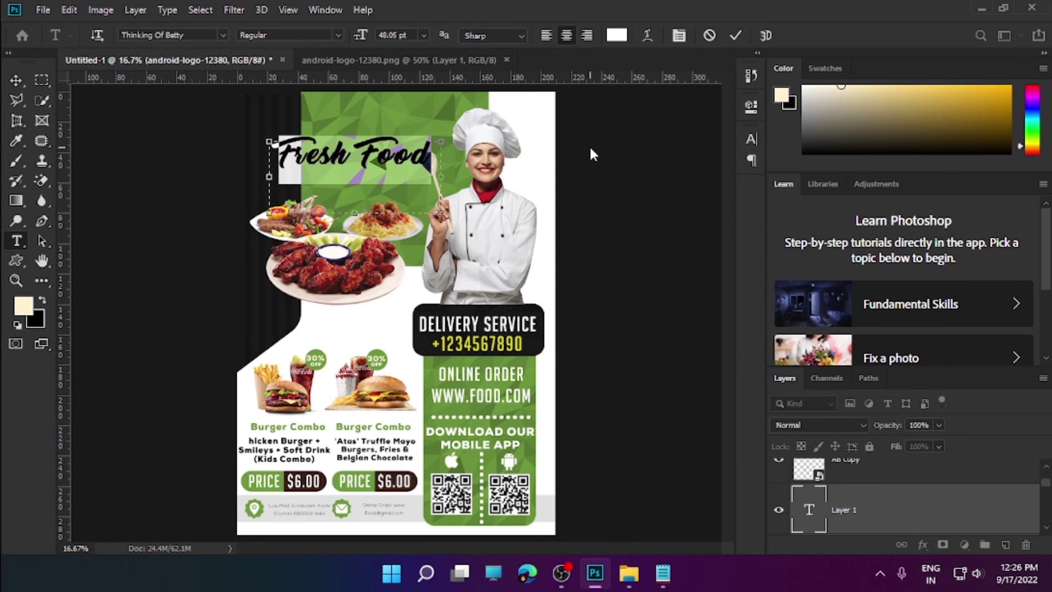
pyautogui.click(16, 80)
pyautogui.moveTo(367, 156); pyautogui.dragTo(361, 149)
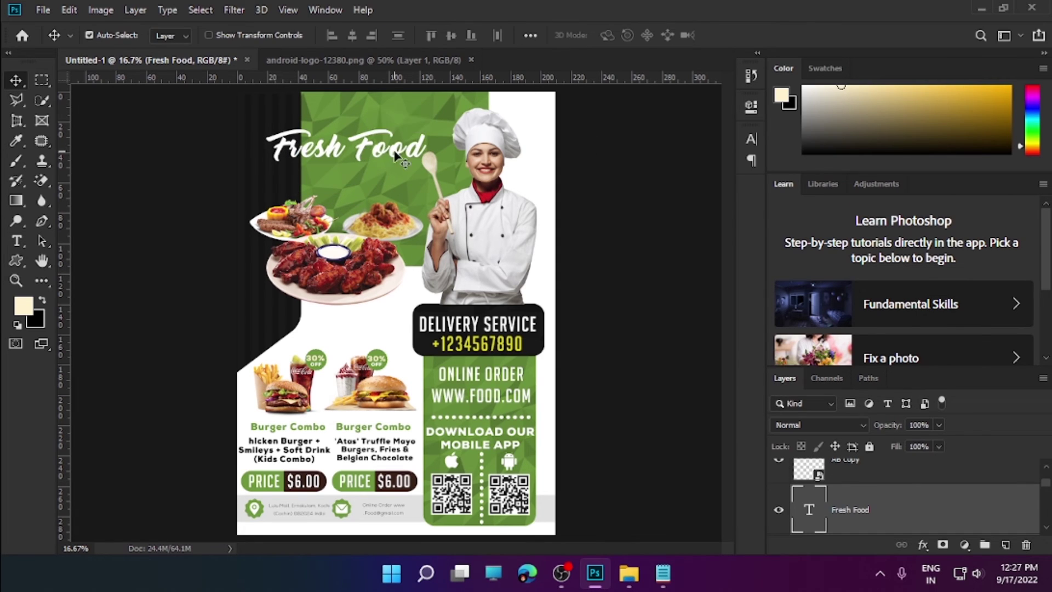
# - Enlarge the Fresh Food lettering further and reposition it up and left
pyautogui.press('t')
pyautogui.tripleClick(362, 149)
pyautogui.moveTo(361, 35); pyautogui.dragTo(373, 36)
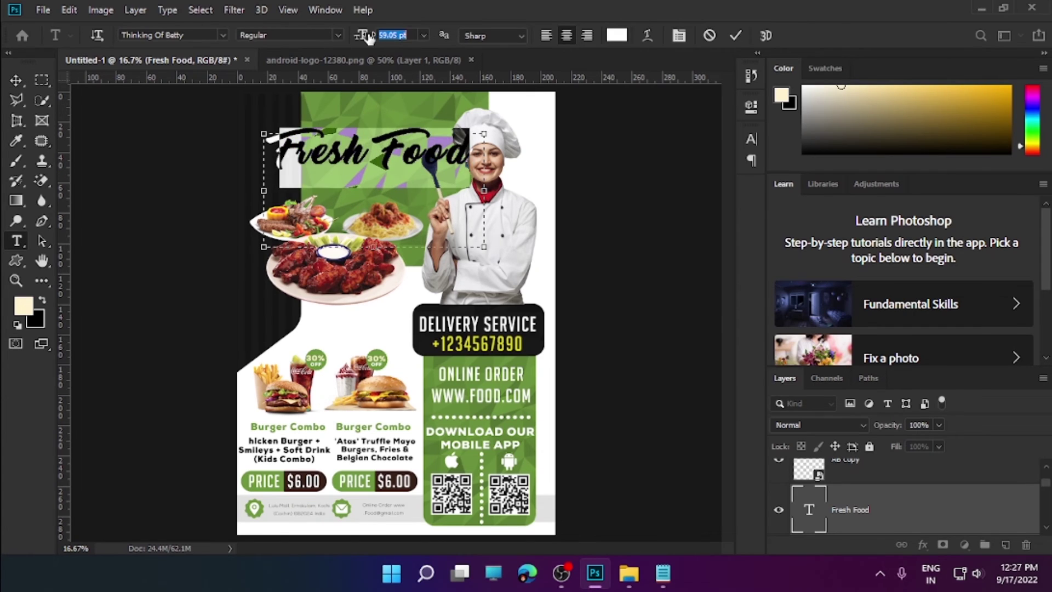
pyautogui.click(16, 80)
pyautogui.moveTo(384, 156); pyautogui.dragTo(434, 150)
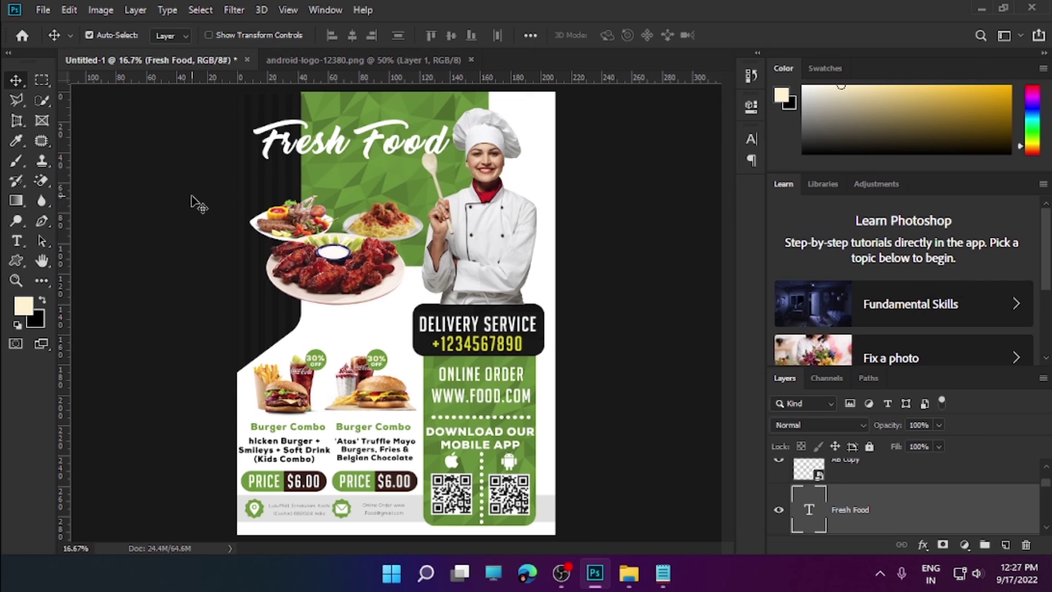
# - Add a Nexa Black TASTY heading and move it to the top above Fresh Food
pyautogui.press('t')
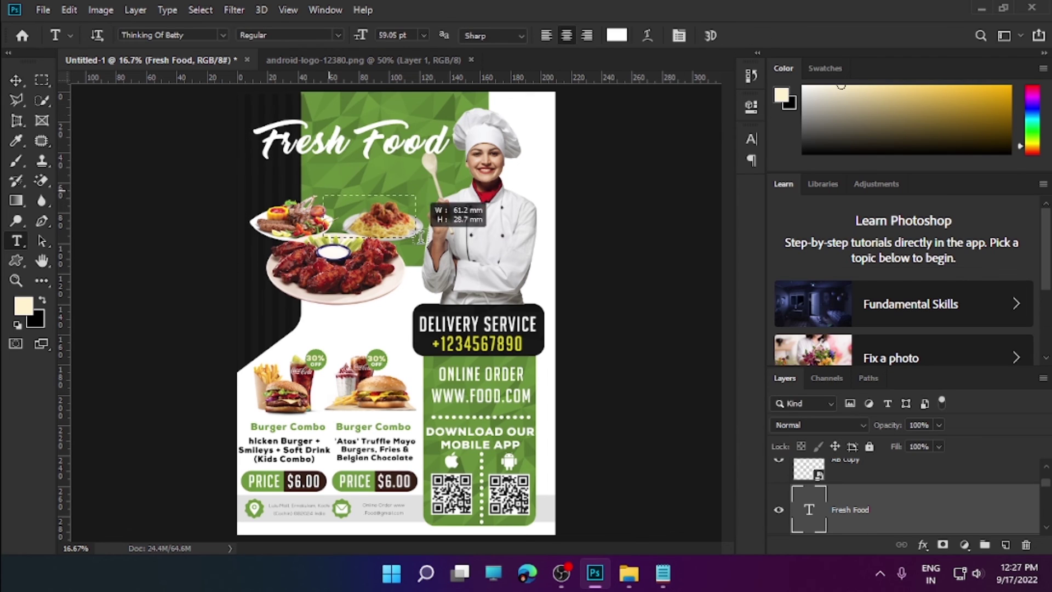
pyautogui.moveTo(323, 194); pyautogui.dragTo(457, 246)
pyautogui.press('BackSpace')
pyautogui.write('ASTY')
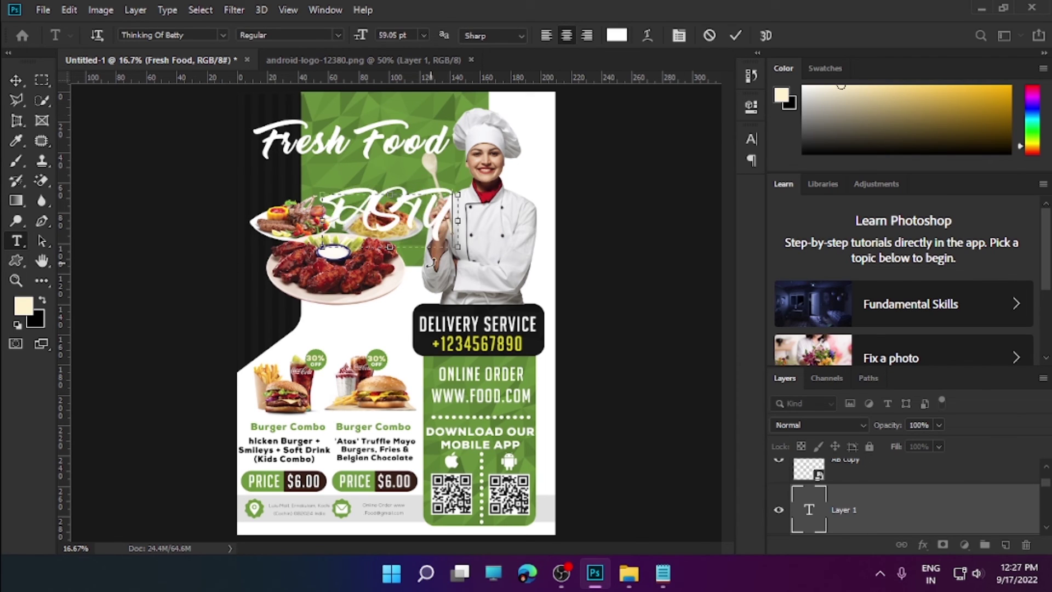
pyautogui.hotkey('ctrl', 'a')
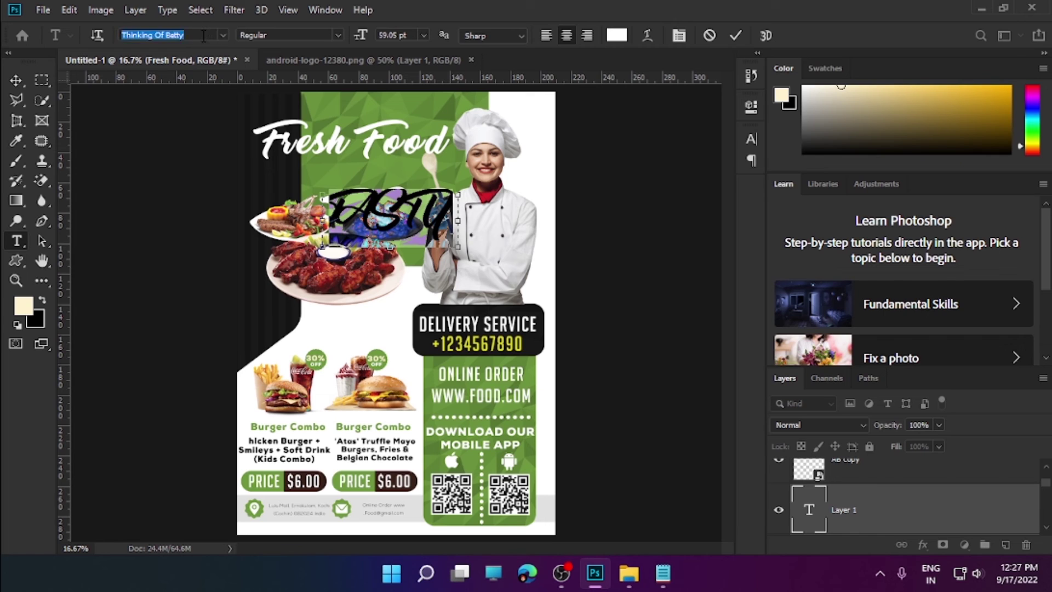
pyautogui.write('nexa')
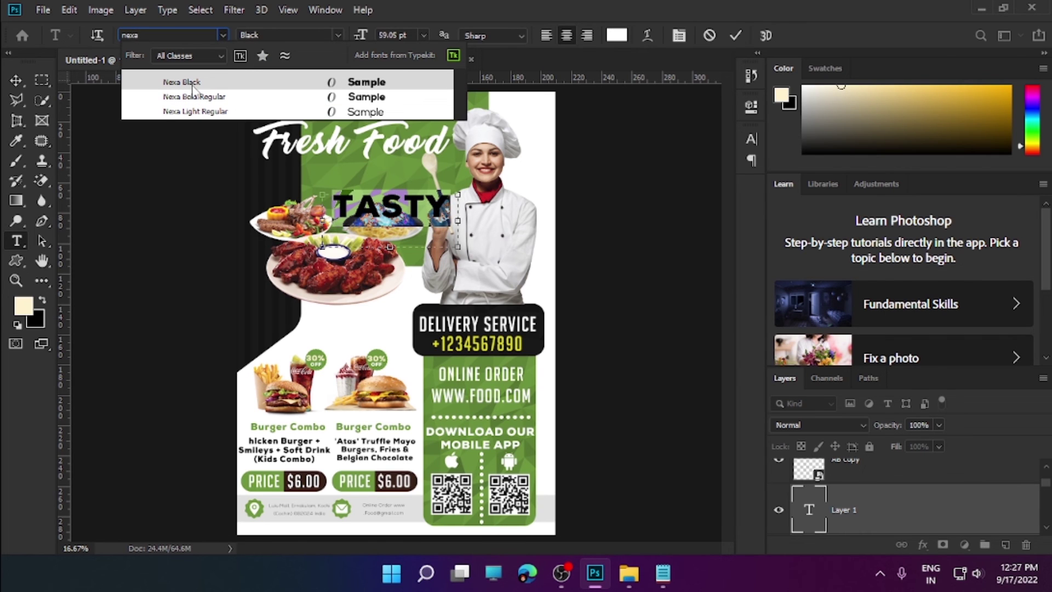
pyautogui.click(192, 86)
pyautogui.click(736, 35)
pyautogui.click(16, 80)
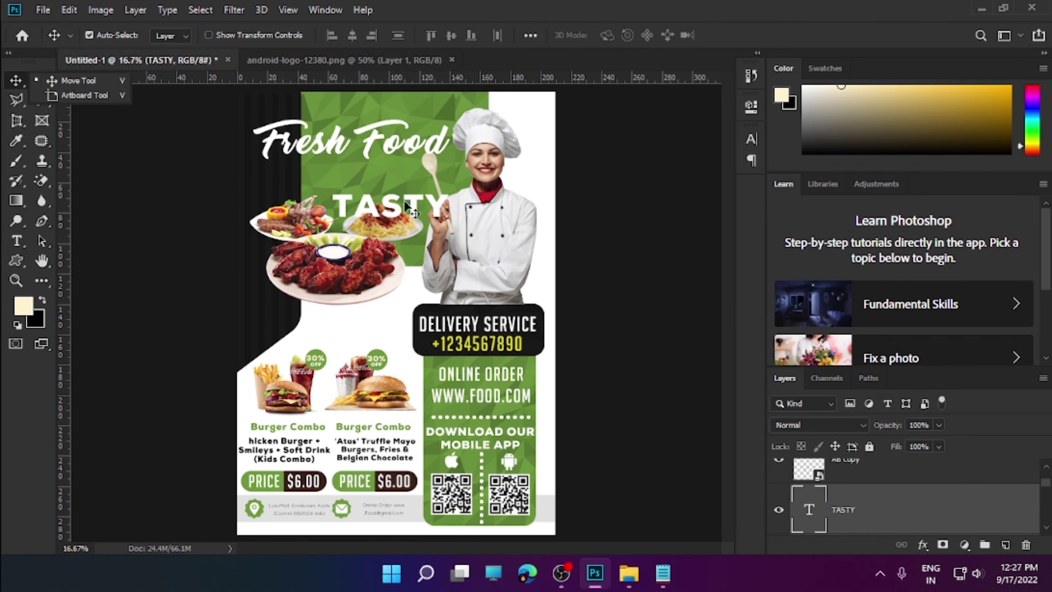
pyautogui.moveTo(391, 201); pyautogui.dragTo(352, 104)
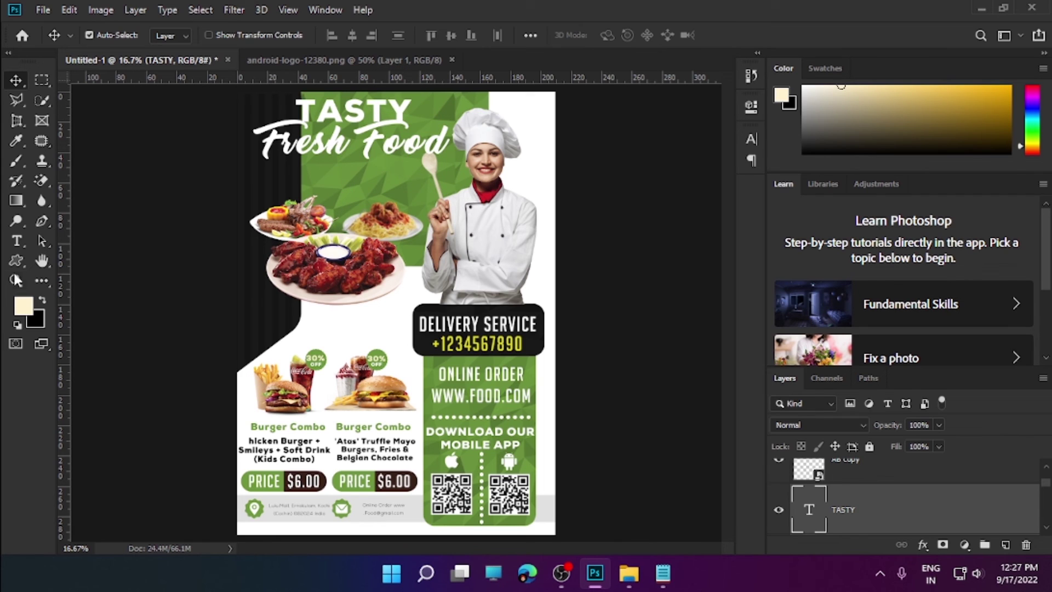
pyautogui.press('z')
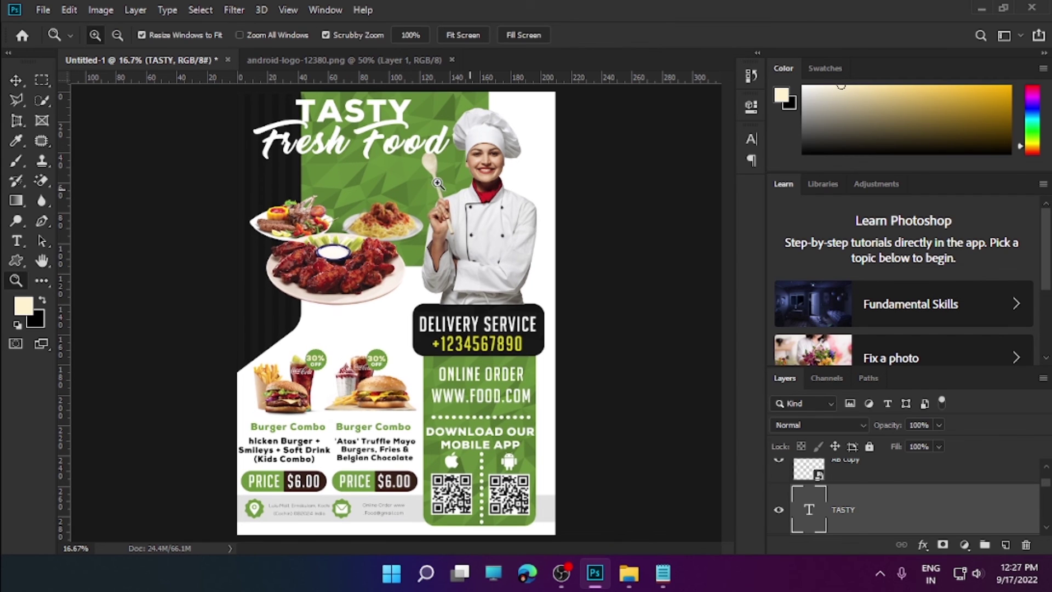
# - Draw a horizontal text box beside the chef and type 'Your Logo' on two lines
pyautogui.rightClick(16, 240)
pyautogui.click(82, 245)
pyautogui.moveTo(367, 200); pyautogui.dragTo(476, 246)
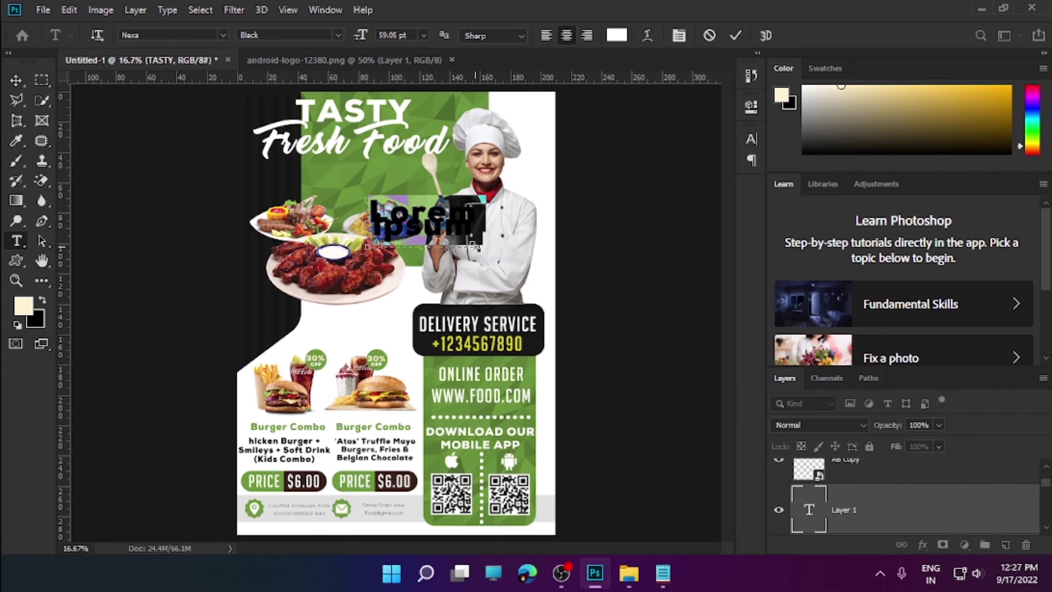
pyautogui.press('BackSpace')
pyautogui.write('ur')
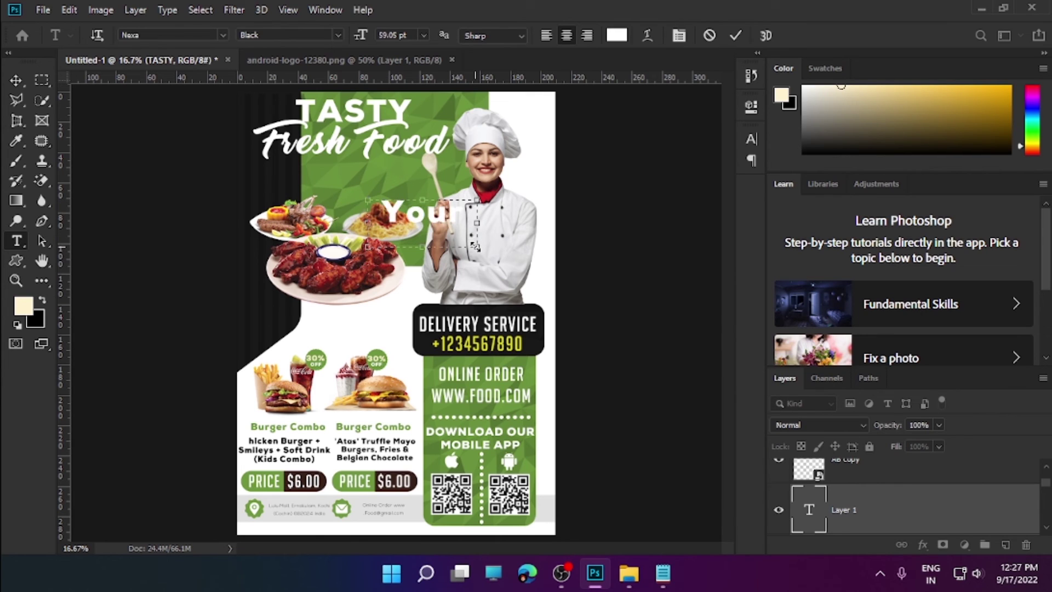
pyautogui.write('e')
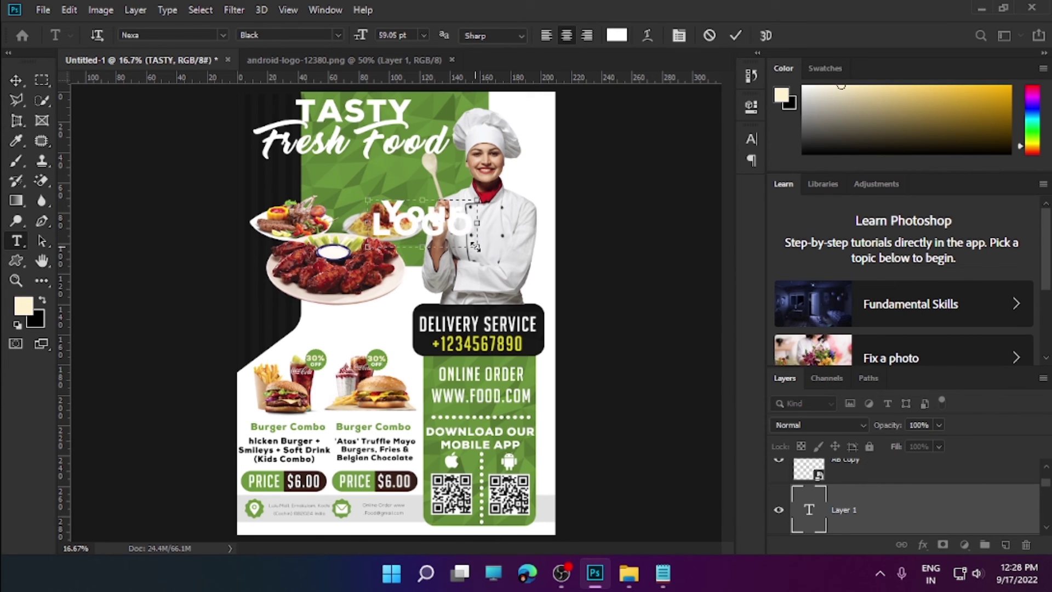
pyautogui.press('BackSpace')
pyautogui.press('BackSpace')
pyautogui.press('BackSpace')
pyautogui.write('ogo')
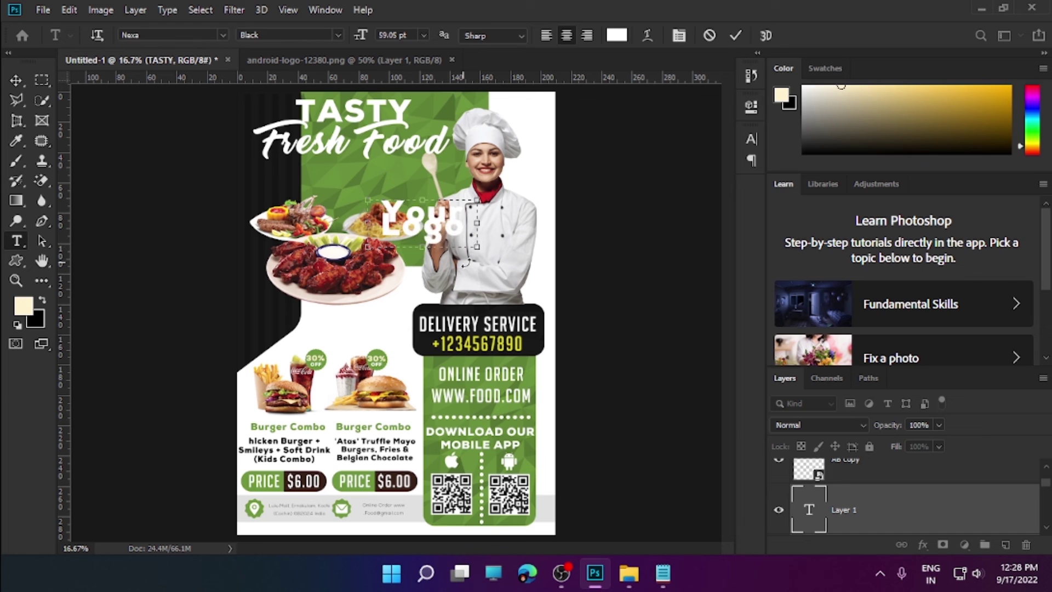
# - Widen the leading between the lines and colour the text the flyer's green
pyautogui.hotkey('ctrl', 'a')
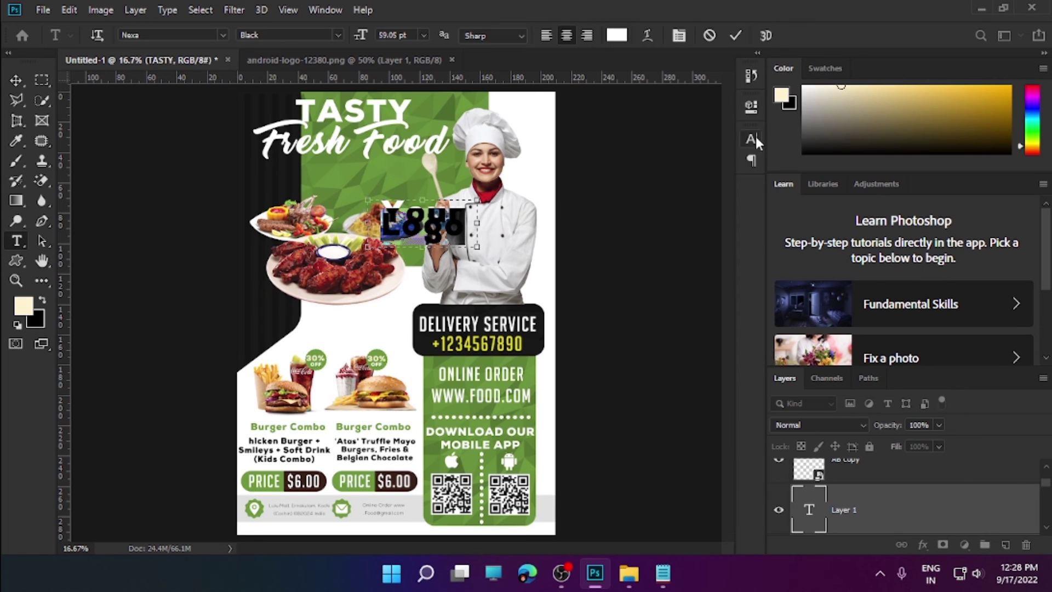
pyautogui.click(752, 139)
pyautogui.moveTo(666, 179); pyautogui.dragTo(696, 179)
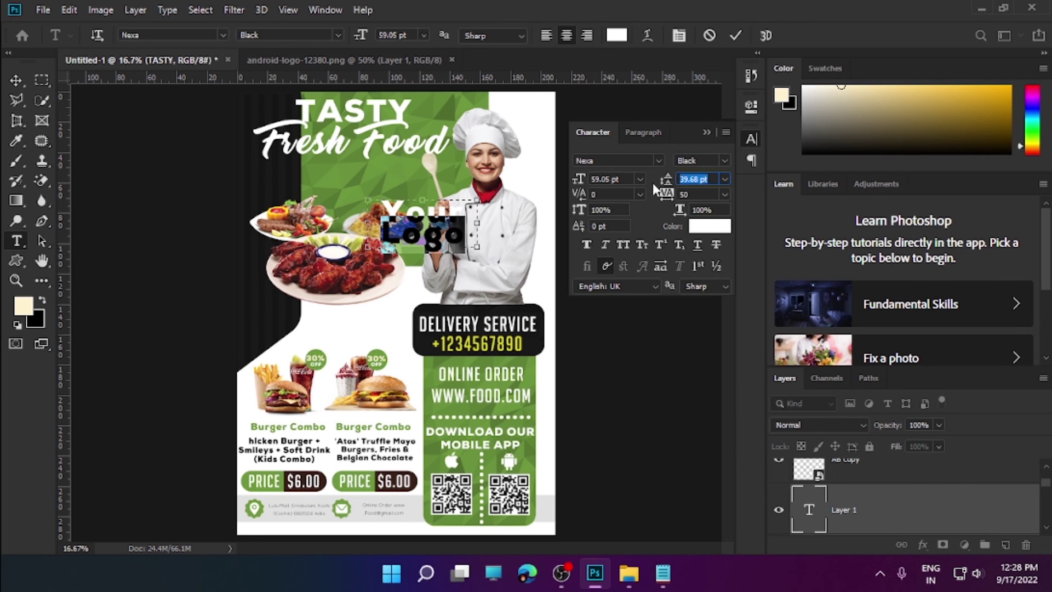
pyautogui.click(706, 226)
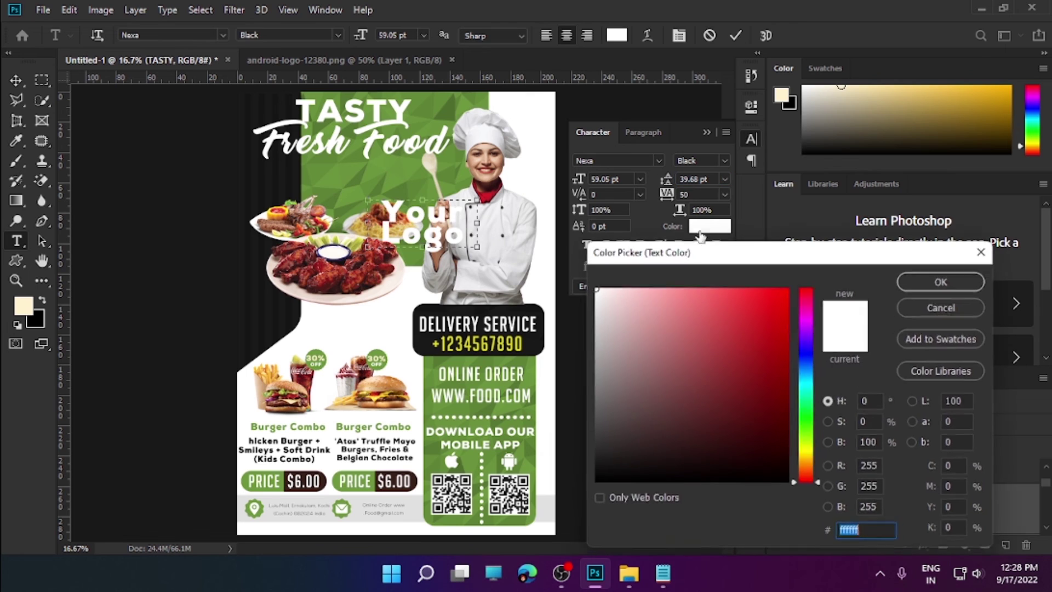
pyautogui.click(285, 474)
pyautogui.press('Return')
pyautogui.hotkey('ctrl', 'Return')
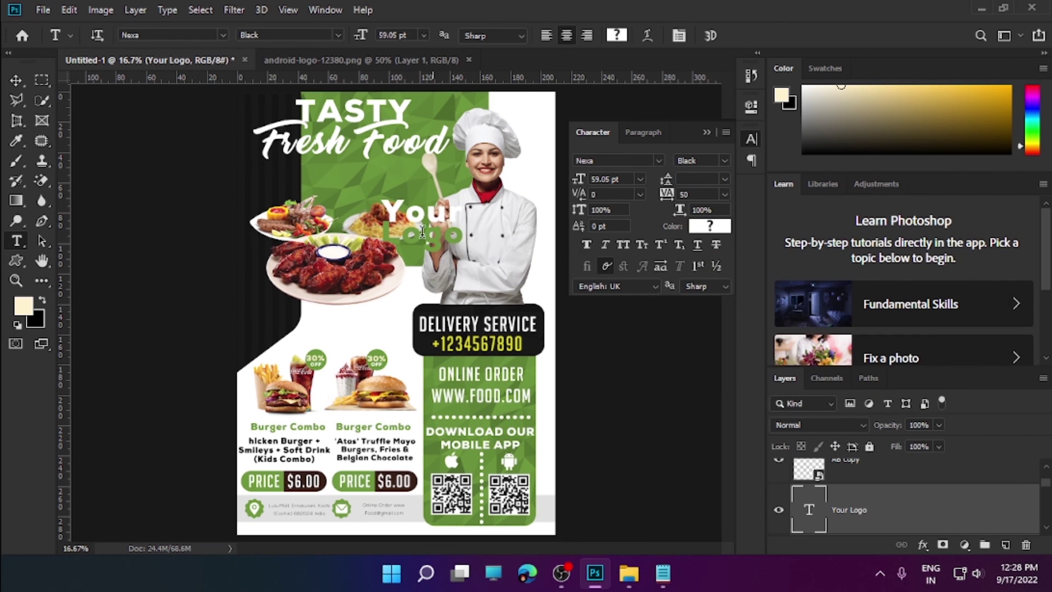
# - Move the Your Logo text to the top-right corner and resize it
pyautogui.click(706, 132)
pyautogui.click(15, 80)
pyautogui.moveTo(433, 260)
pyautogui.mouseDown()
pyautogui.moveTo(523, 188)
pyautogui.moveTo(522, 107)
pyautogui.mouseUp()
pyautogui.hotkey('ctrl', 't')
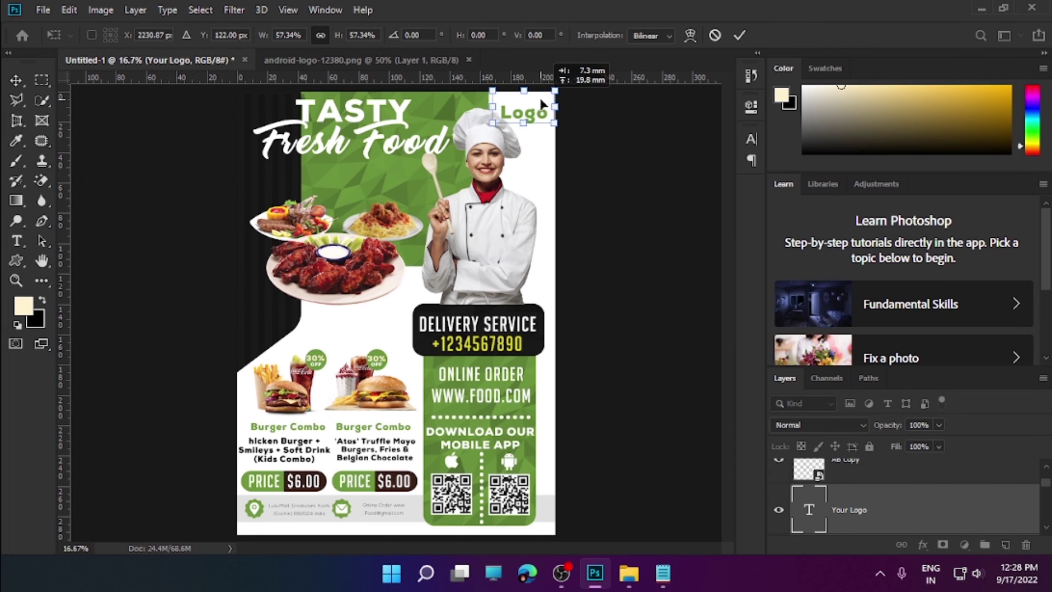
pyautogui.press('Return')
# - Make the word 'Your' black, leaving 'Logo' green
pyautogui.doubleClick(510, 107)
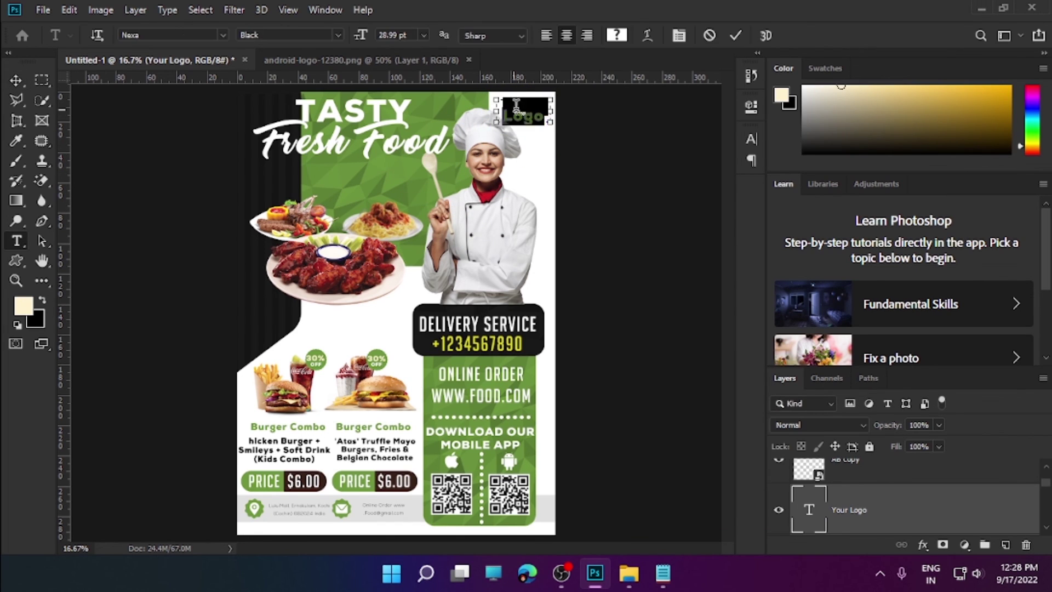
pyautogui.doubleClick(509, 107)
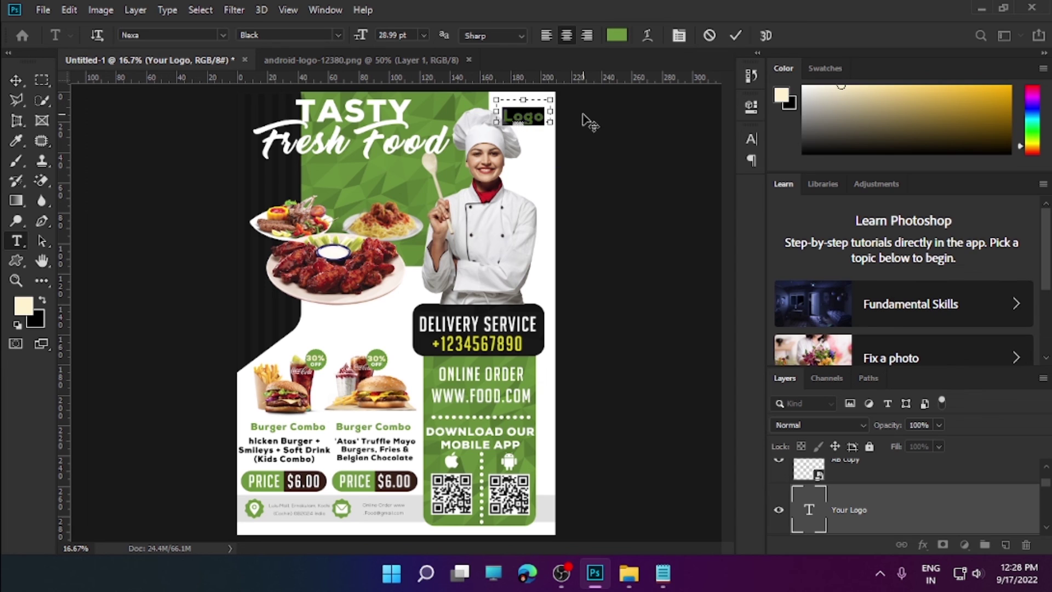
pyautogui.hotkey('ctrl', 'Return')
pyautogui.press('z')
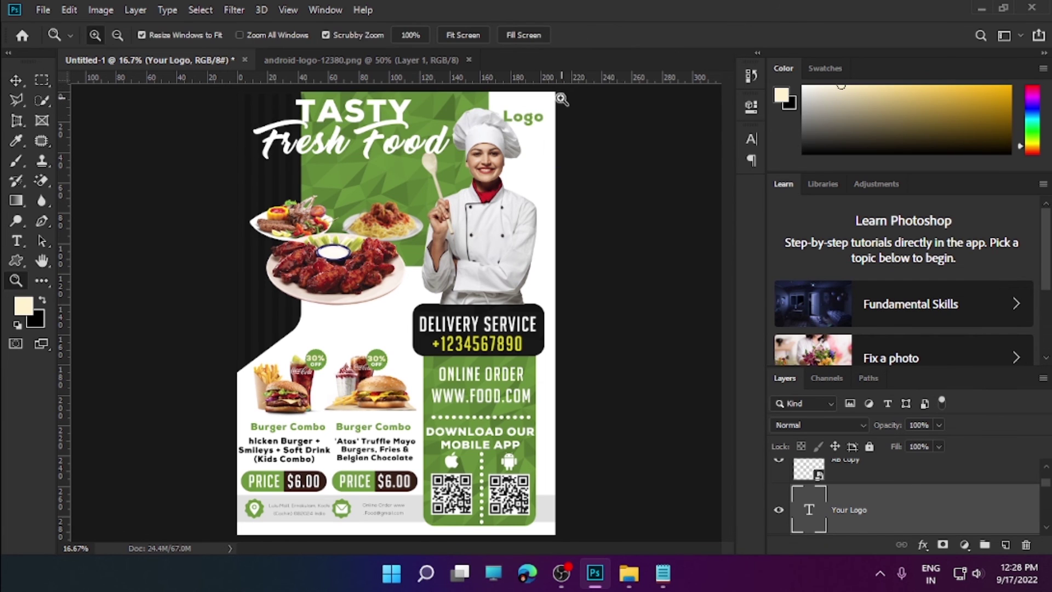
pyautogui.moveTo(615, 123); pyautogui.dragTo(652, 122)
pyautogui.press('t')
pyautogui.doubleClick(578, 194)
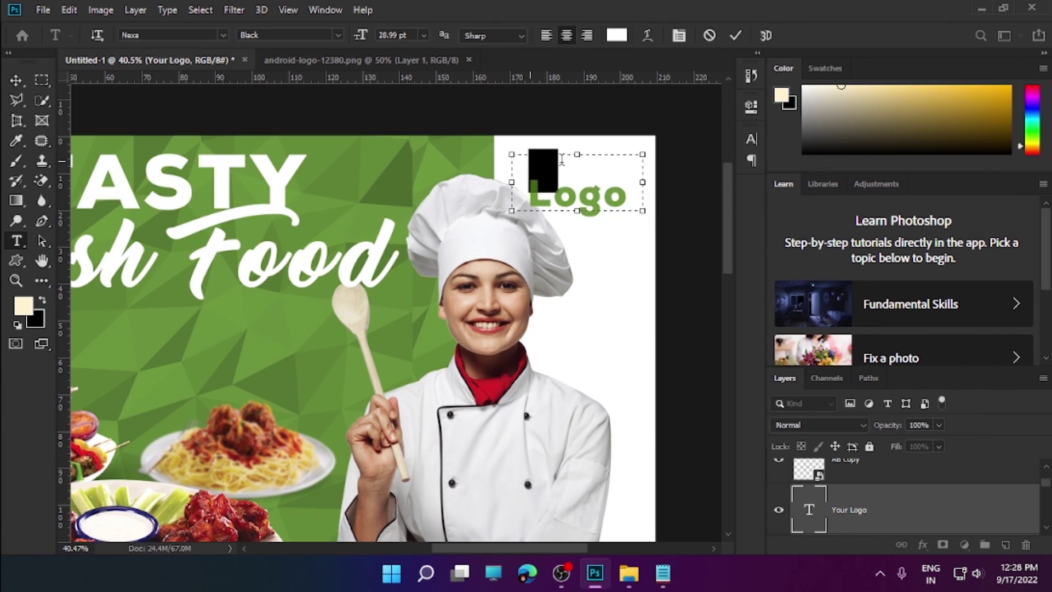
pyautogui.click(615, 36)
pyautogui.click(941, 278)
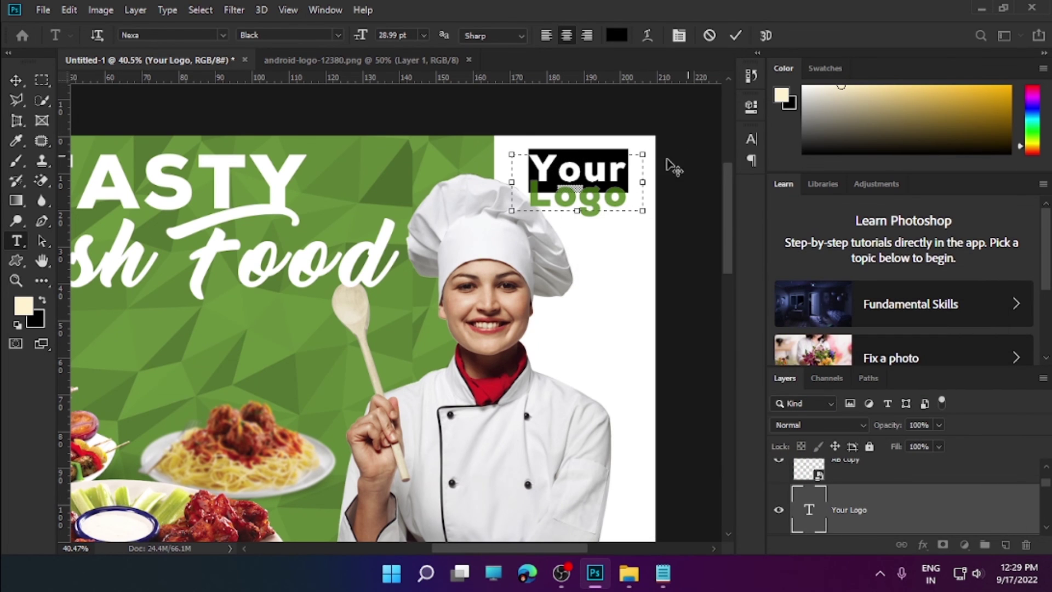
pyautogui.hotkey('ctrl', 'Return')
# - Nudge Your Logo up and right, then zoom out to the whole flyer
pyautogui.press('v')
pyautogui.moveTo(622, 176); pyautogui.dragTo(631, 168)
pyautogui.press('z')
pyautogui.moveTo(630, 229); pyautogui.dragTo(562, 334)
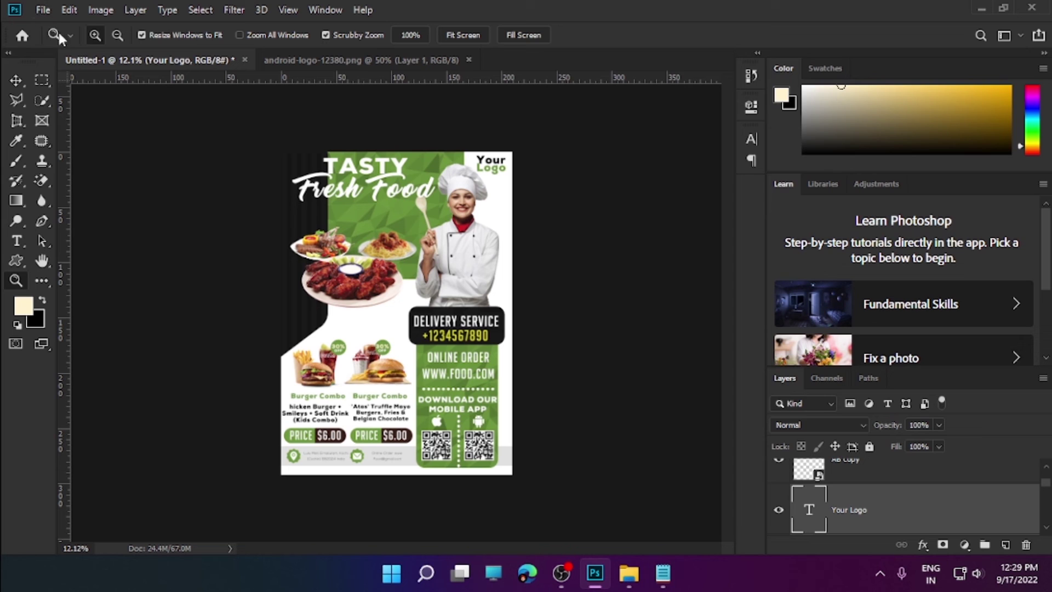
pyautogui.click(43, 10)
# - Place-embed Lemon.png, shrinking it and moving it to the left side
pyautogui.click(71, 298)
pyautogui.click(477, 219)
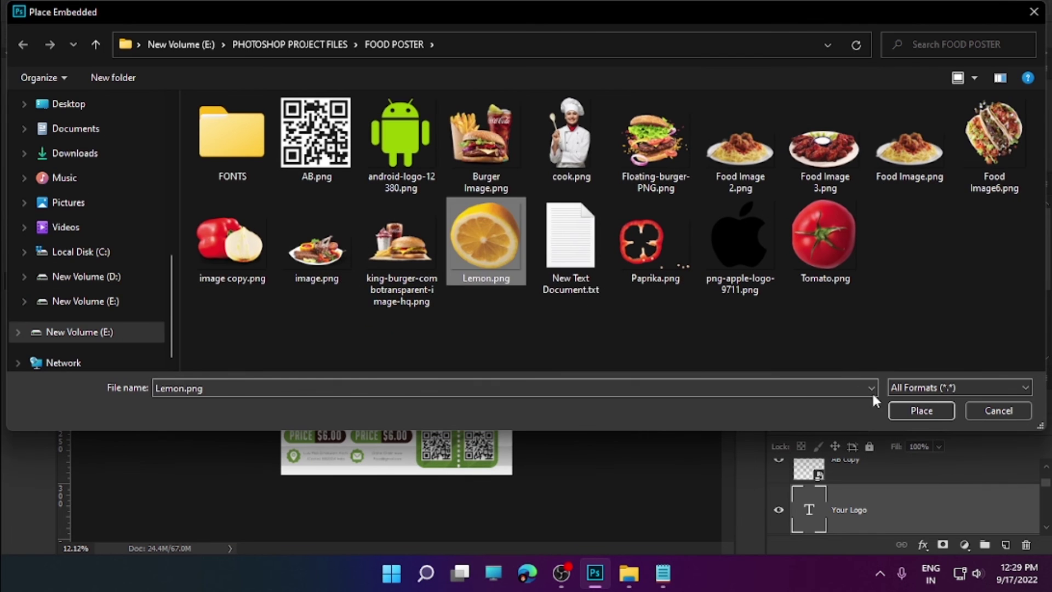
pyautogui.click(922, 410)
pyautogui.moveTo(437, 351)
pyautogui.mouseDown()
pyautogui.moveTo(384, 329)
pyautogui.moveTo(309, 324)
pyautogui.moveTo(328, 323)
pyautogui.mouseUp()
pyautogui.press('Return')
pyautogui.press('z')
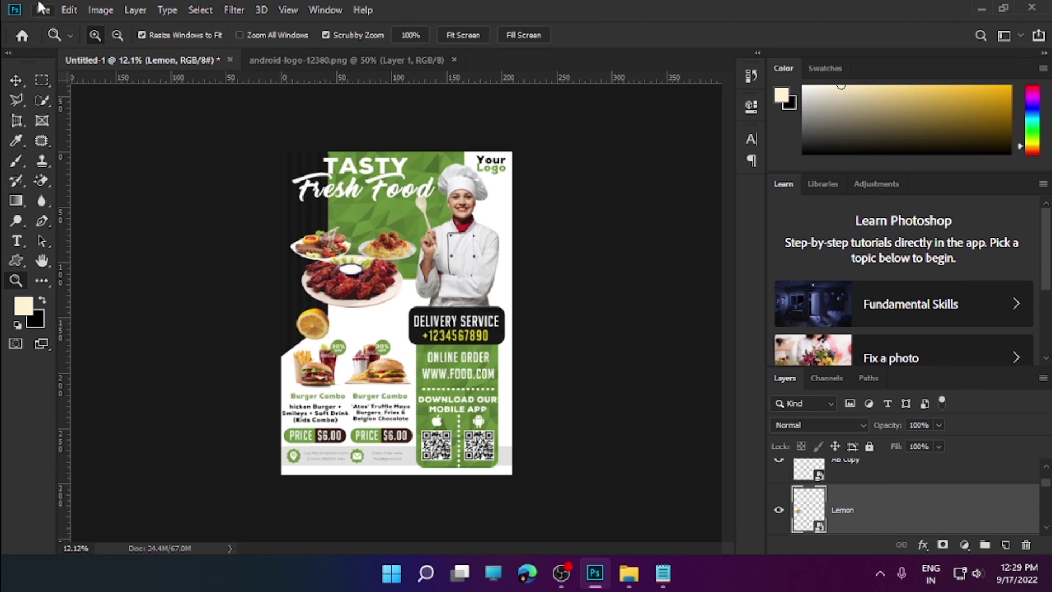
# - Place-embed Paprika.png, shrunk beside the TASTY heading
pyautogui.click(42, 9)
pyautogui.click(124, 301)
pyautogui.click(638, 230)
pyautogui.click(921, 410)
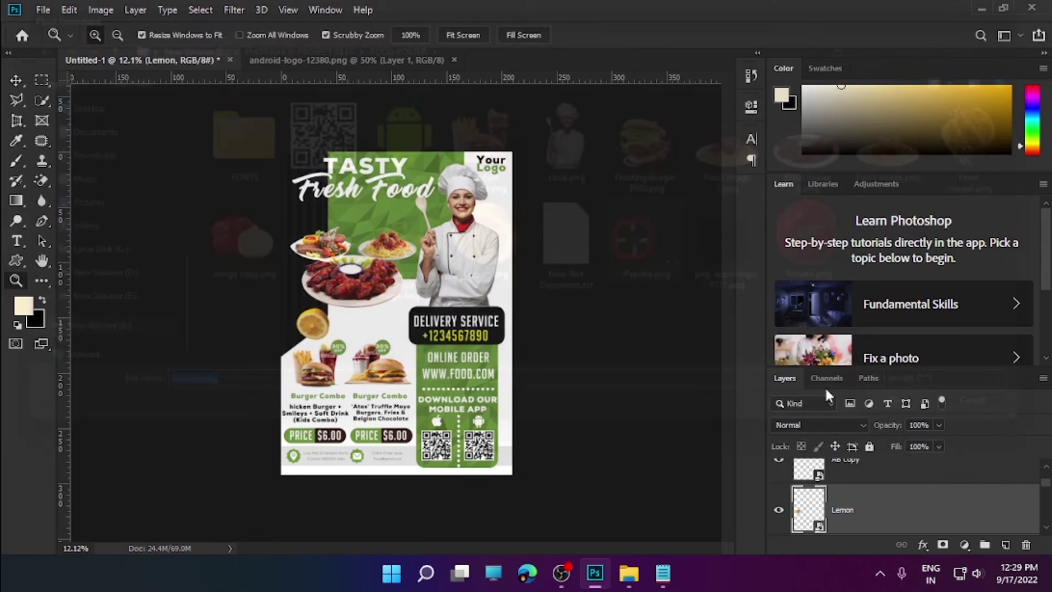
pyautogui.moveTo(438, 350); pyautogui.dragTo(427, 174)
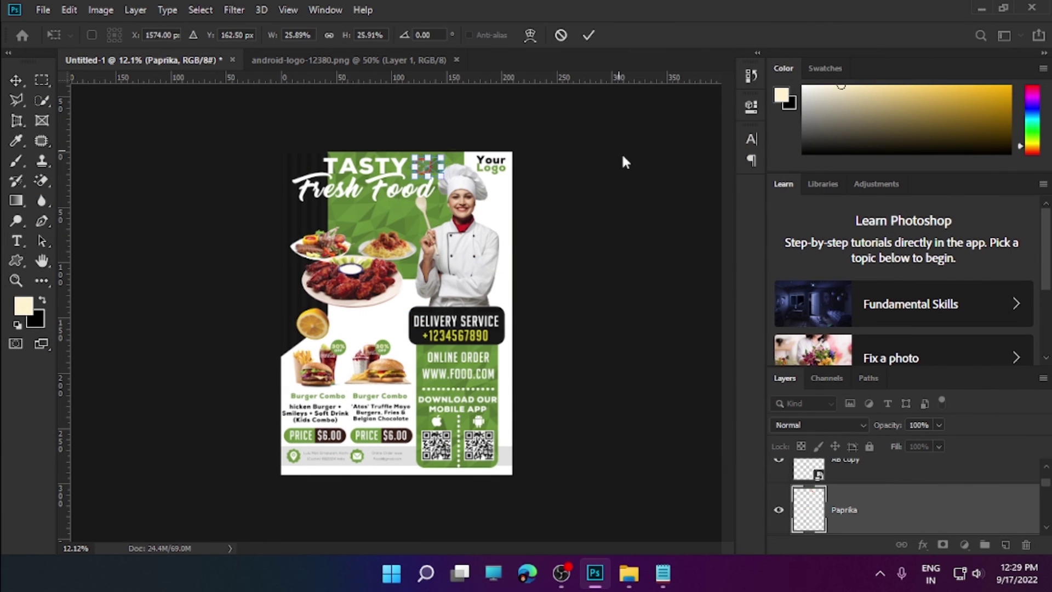
pyautogui.press('Return')
# - Place-embed Tomato.png, shrunk on the left edge, and fit the flyer on screen
pyautogui.click(44, 9)
pyautogui.click(126, 300)
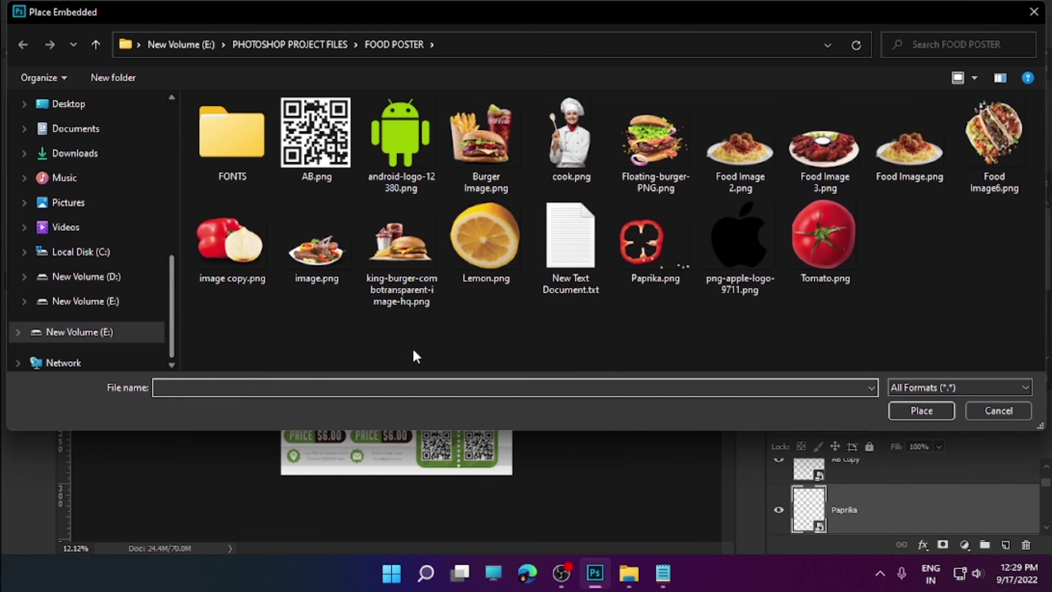
pyautogui.click(824, 241)
pyautogui.click(921, 410)
pyautogui.moveTo(435, 351)
pyautogui.mouseDown()
pyautogui.moveTo(296, 225)
pyautogui.moveTo(307, 227)
pyautogui.mouseUp()
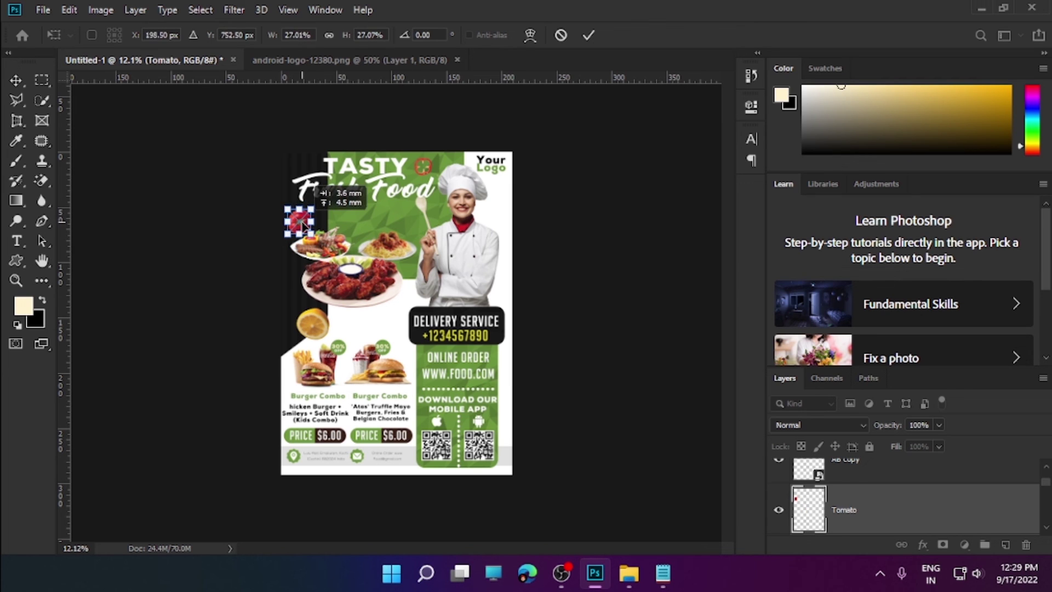
pyautogui.press('Return')
pyautogui.press('z')
pyautogui.hotkey('ctrl', '0')
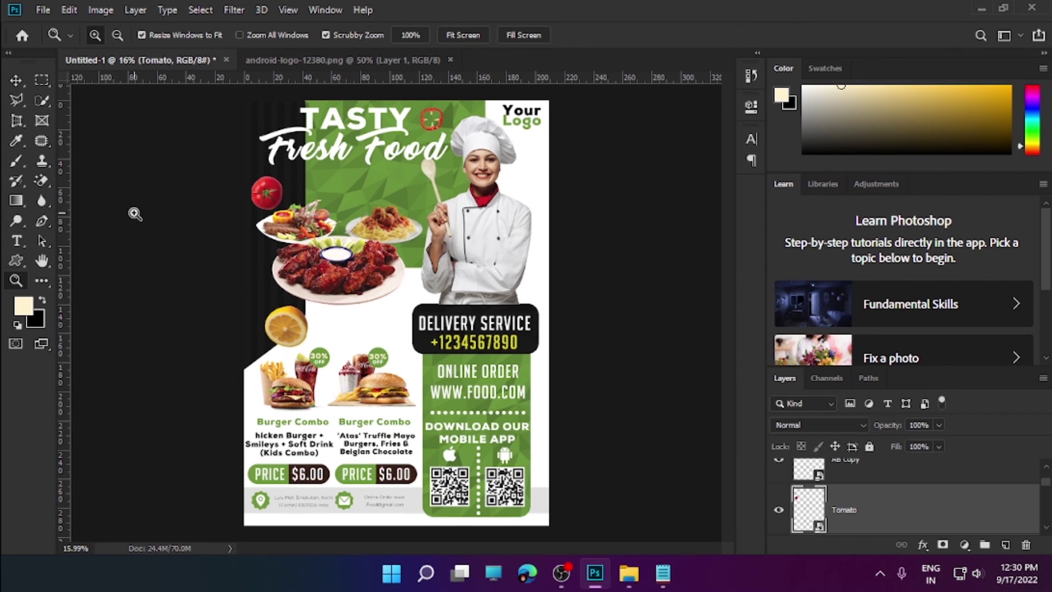